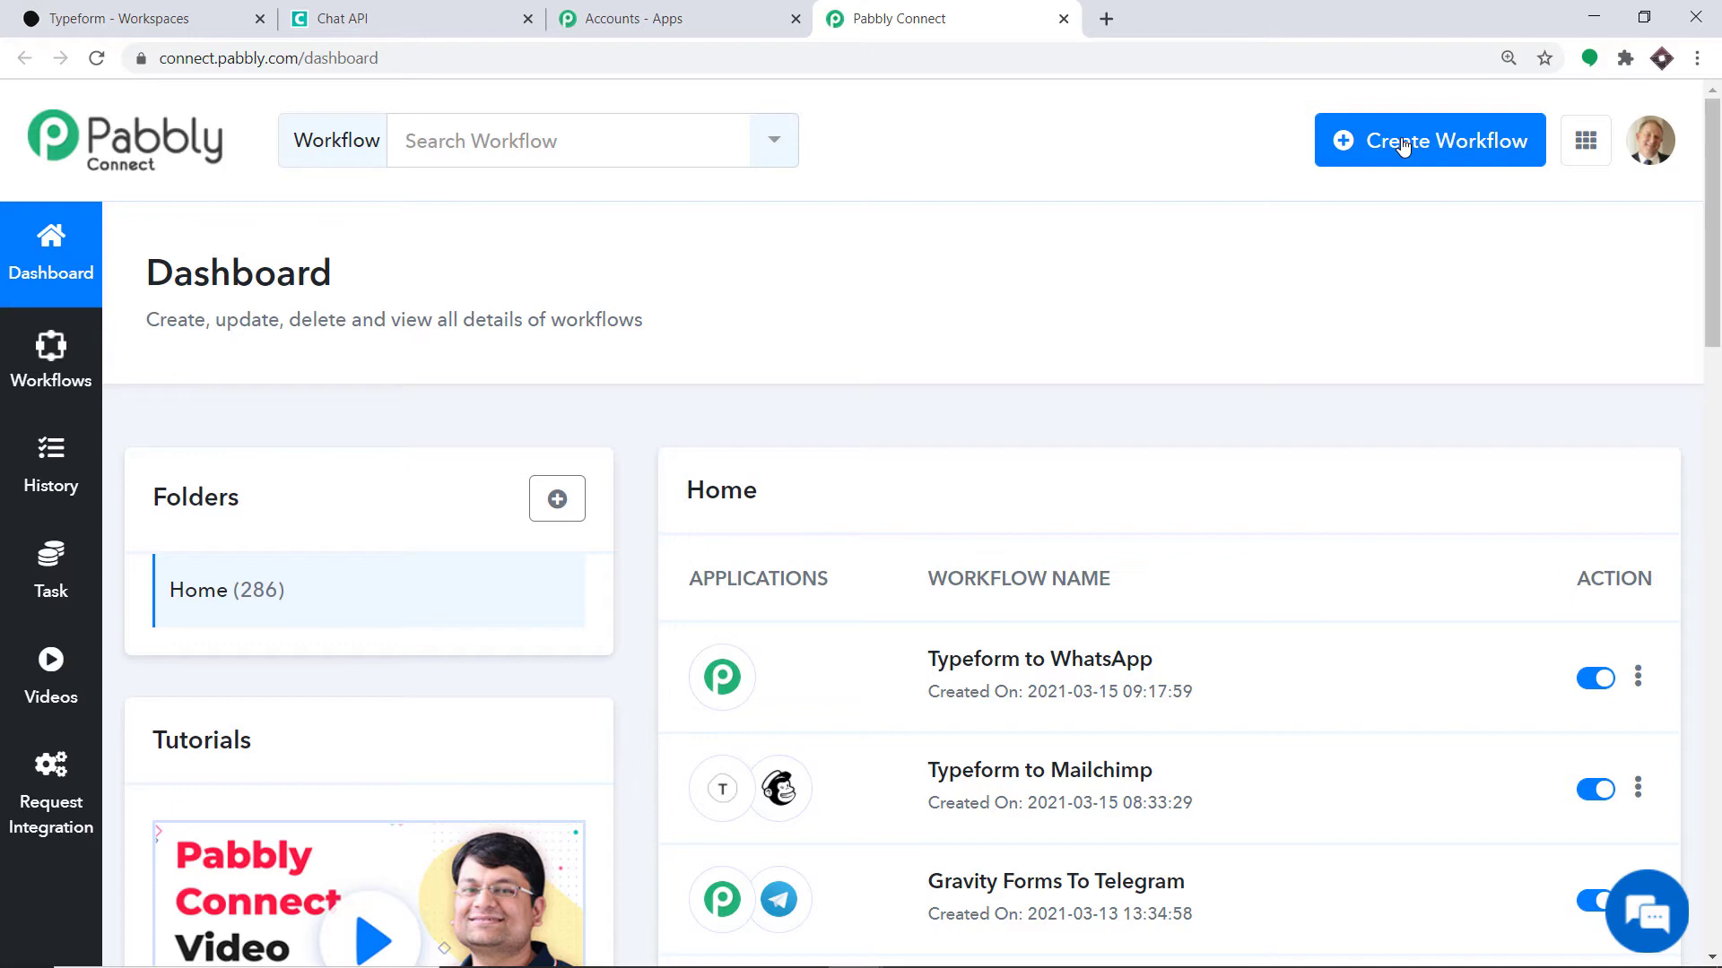
- Create a new Pabbly Connect workflow named 'Typeform to WhatsApp'
{"action": "left_click", "coordinate": [1403, 146]}
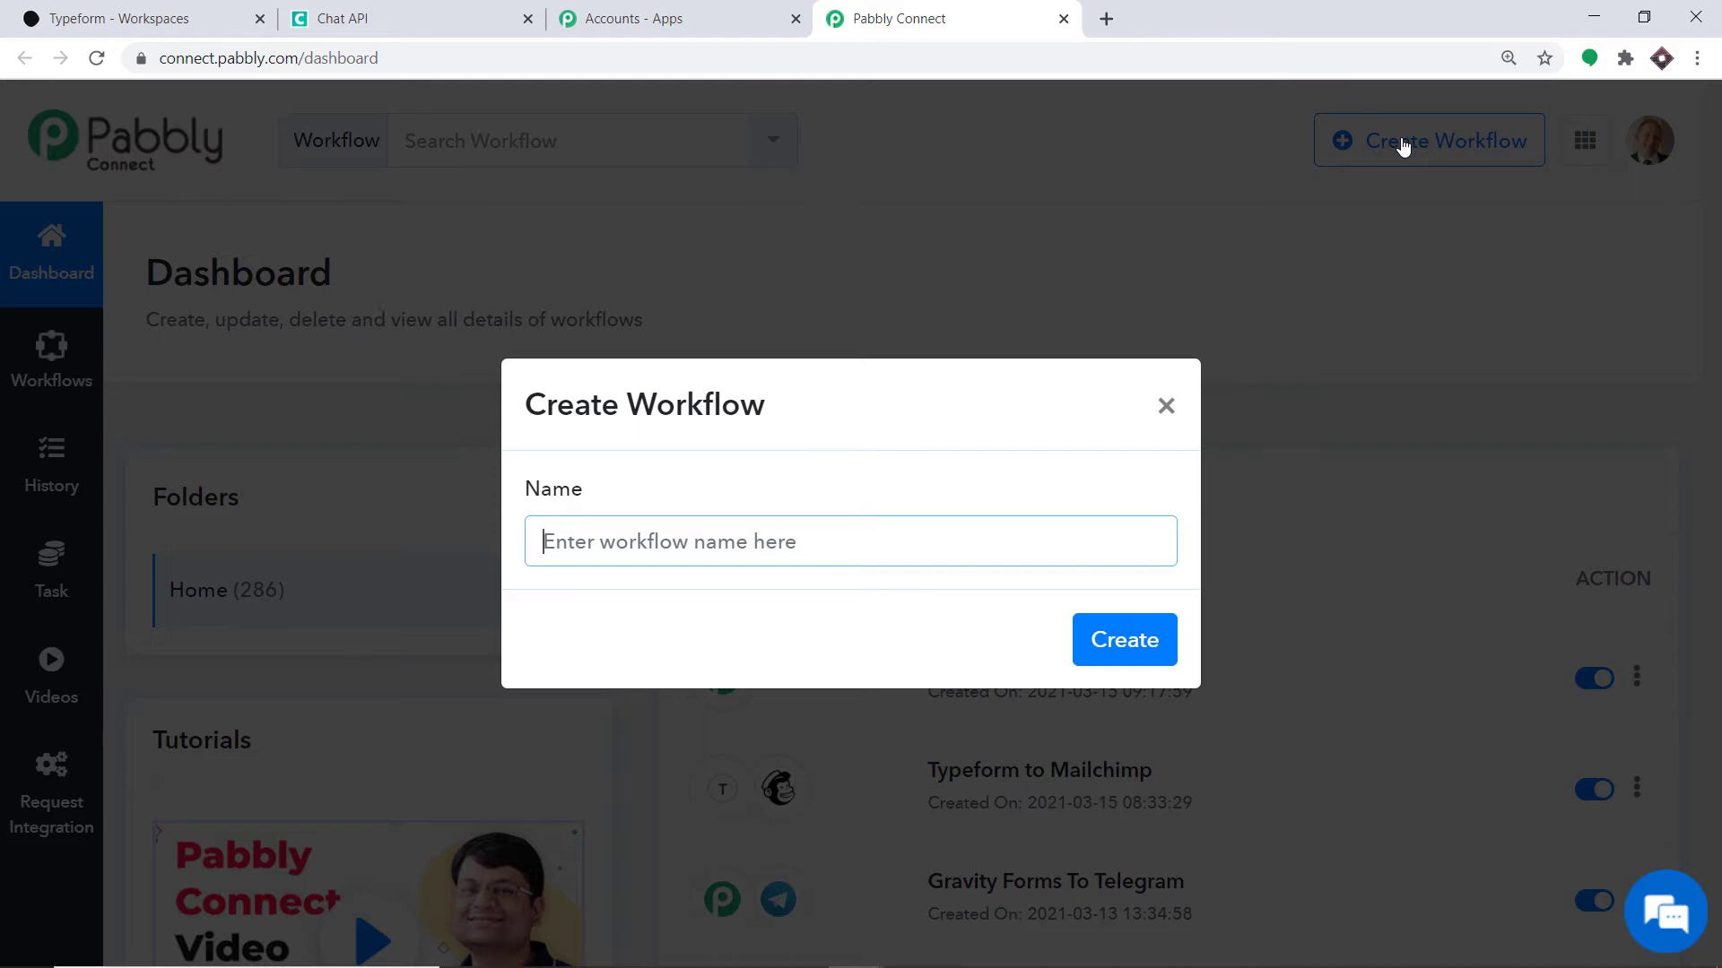
{"action": "type", "text": "T"}
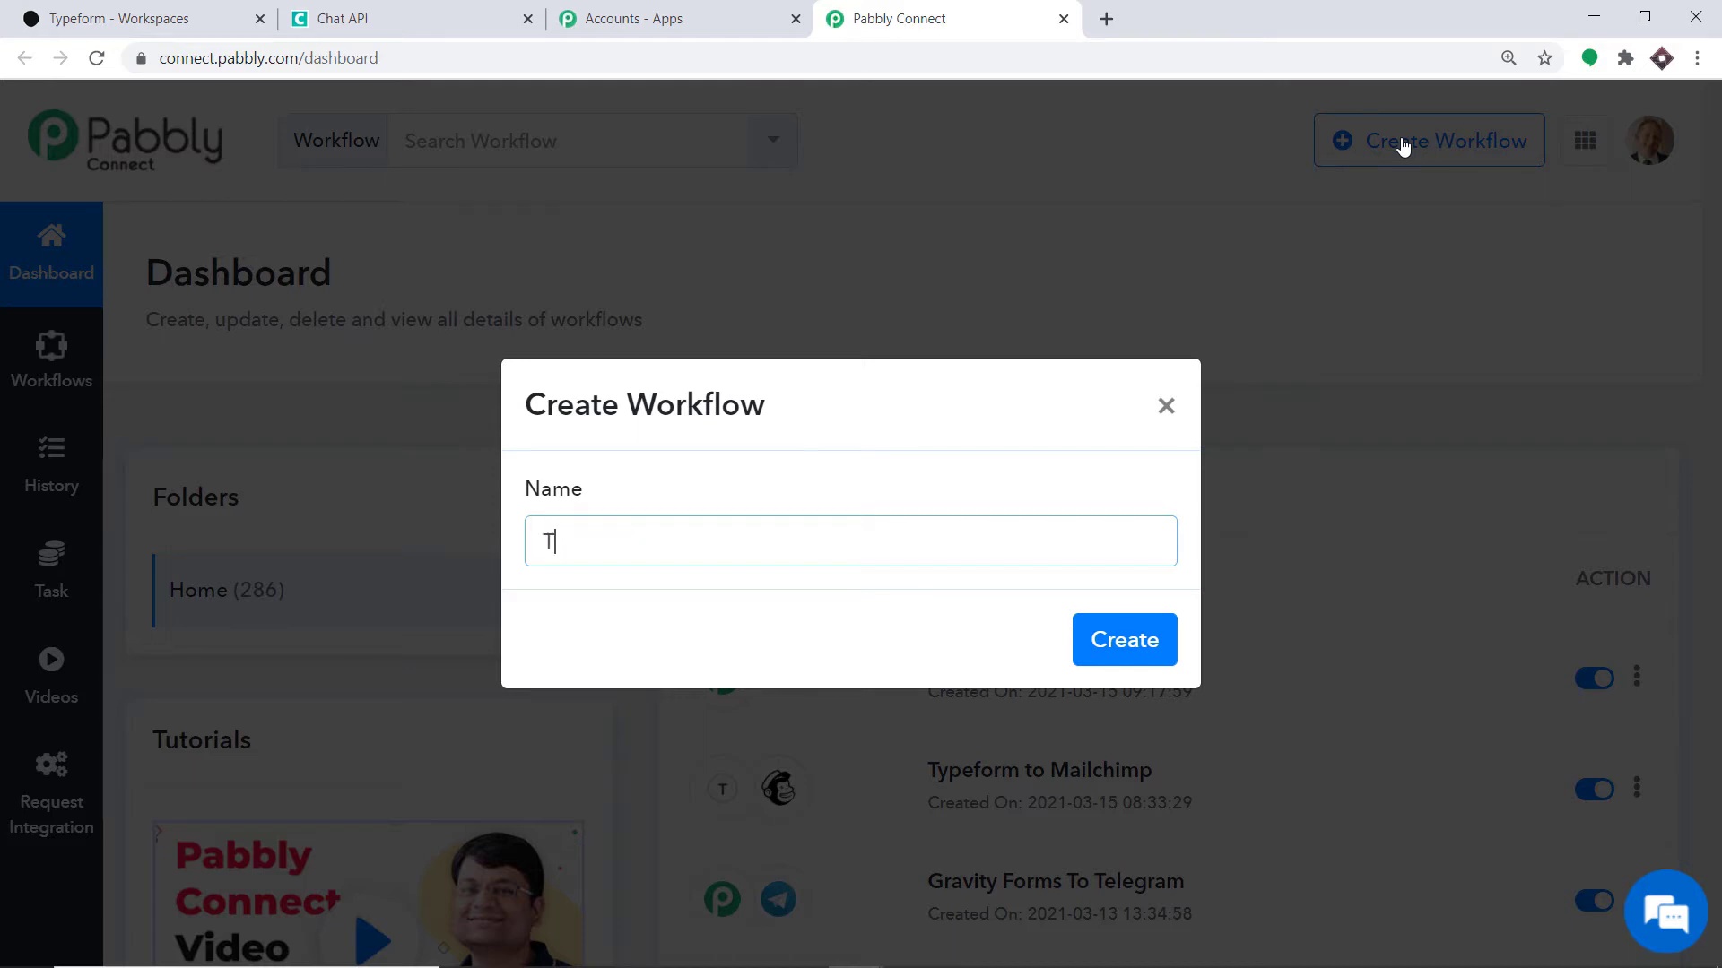
{"action": "type", "text": "ypeform to What"}
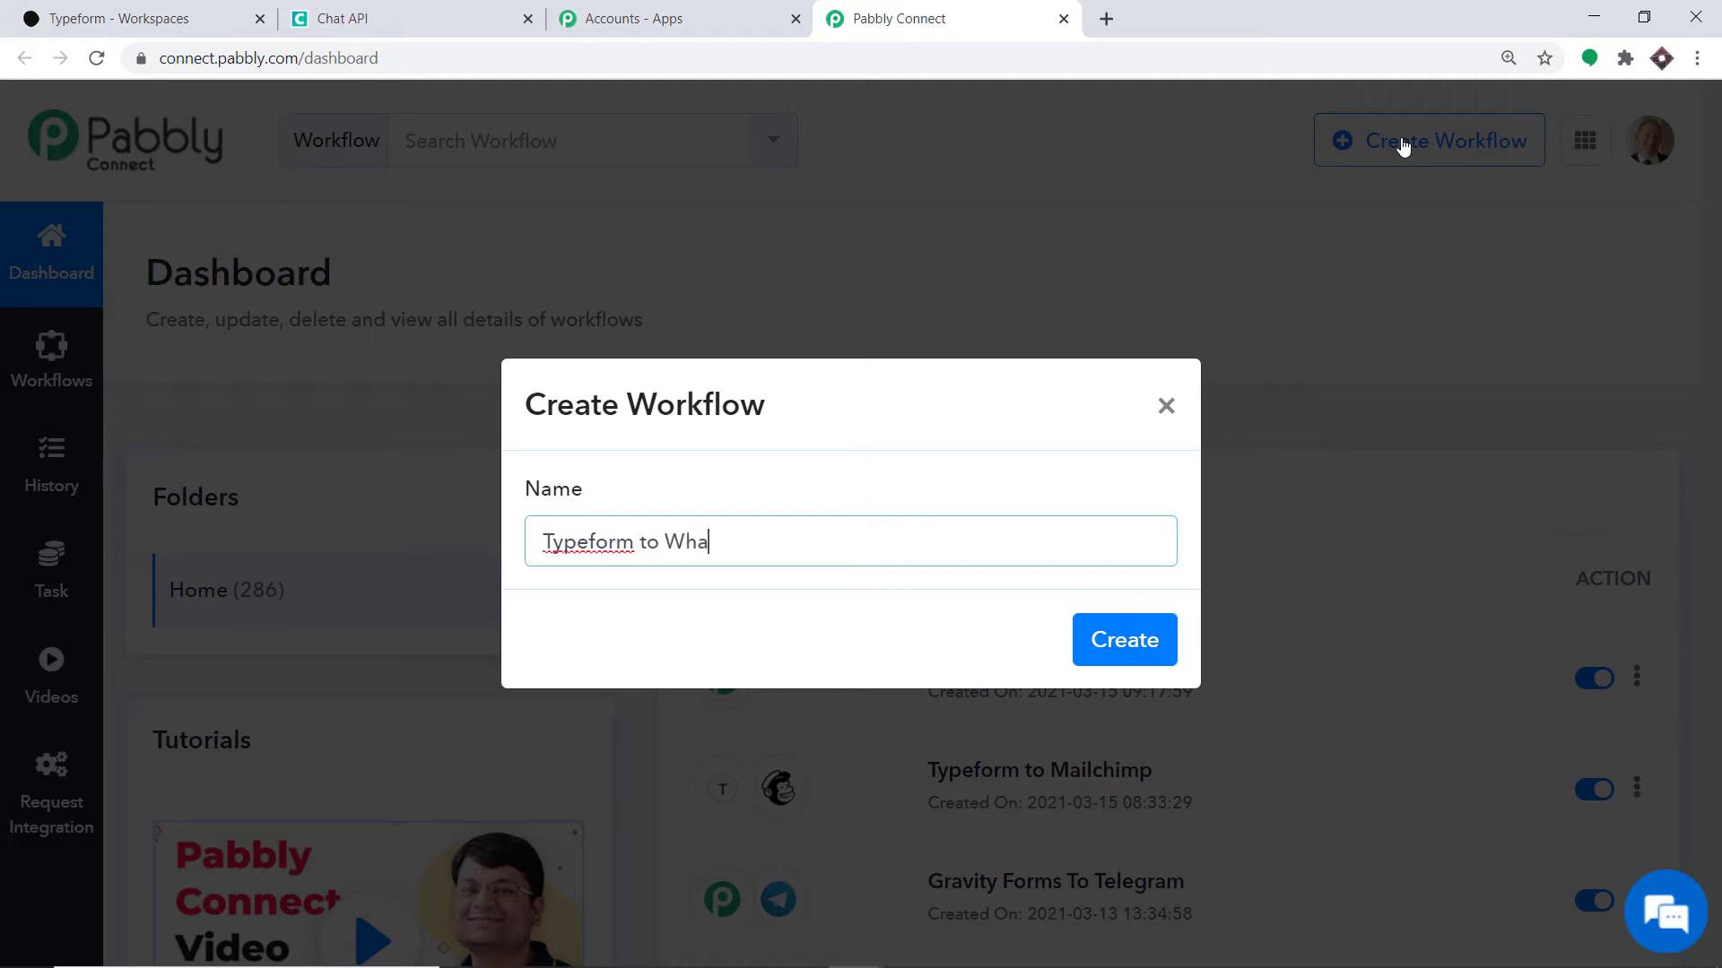
{"action": "type", "text": "sApp"}
{"action": "left_click", "coordinate": [1137, 642]}
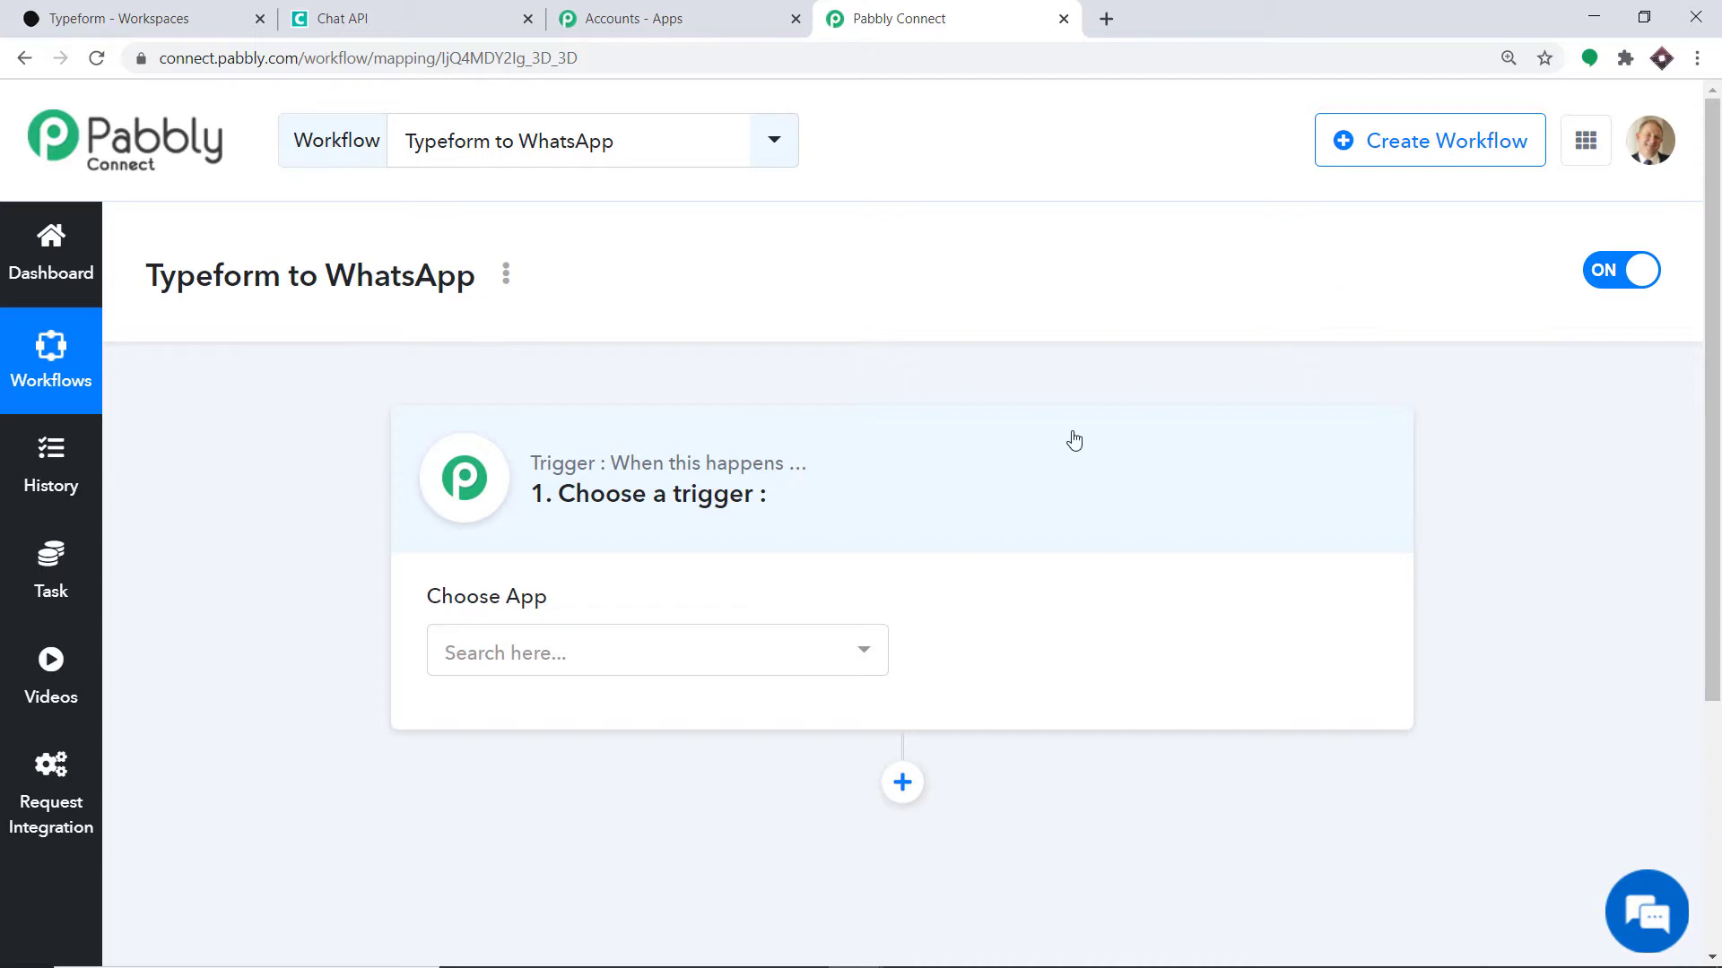
- Choose Typeform as the trigger app and New Entry as its trigger event
{"action": "left_click", "coordinate": [551, 664]}
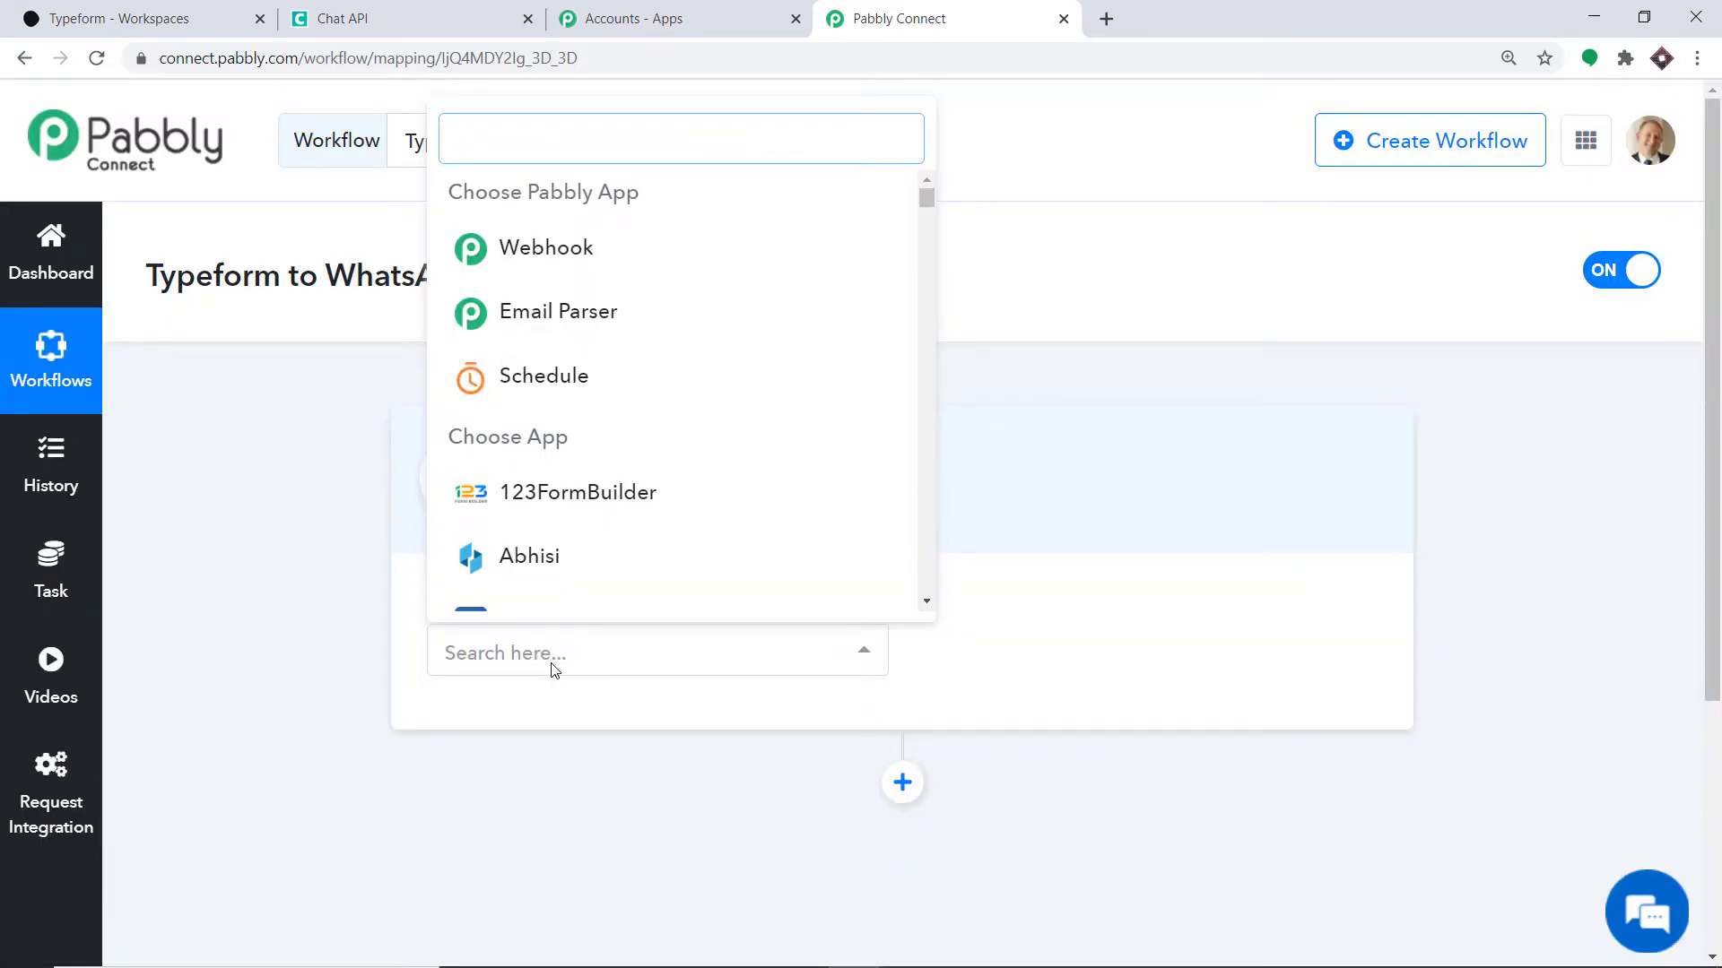
{"action": "type", "text": "typef"}
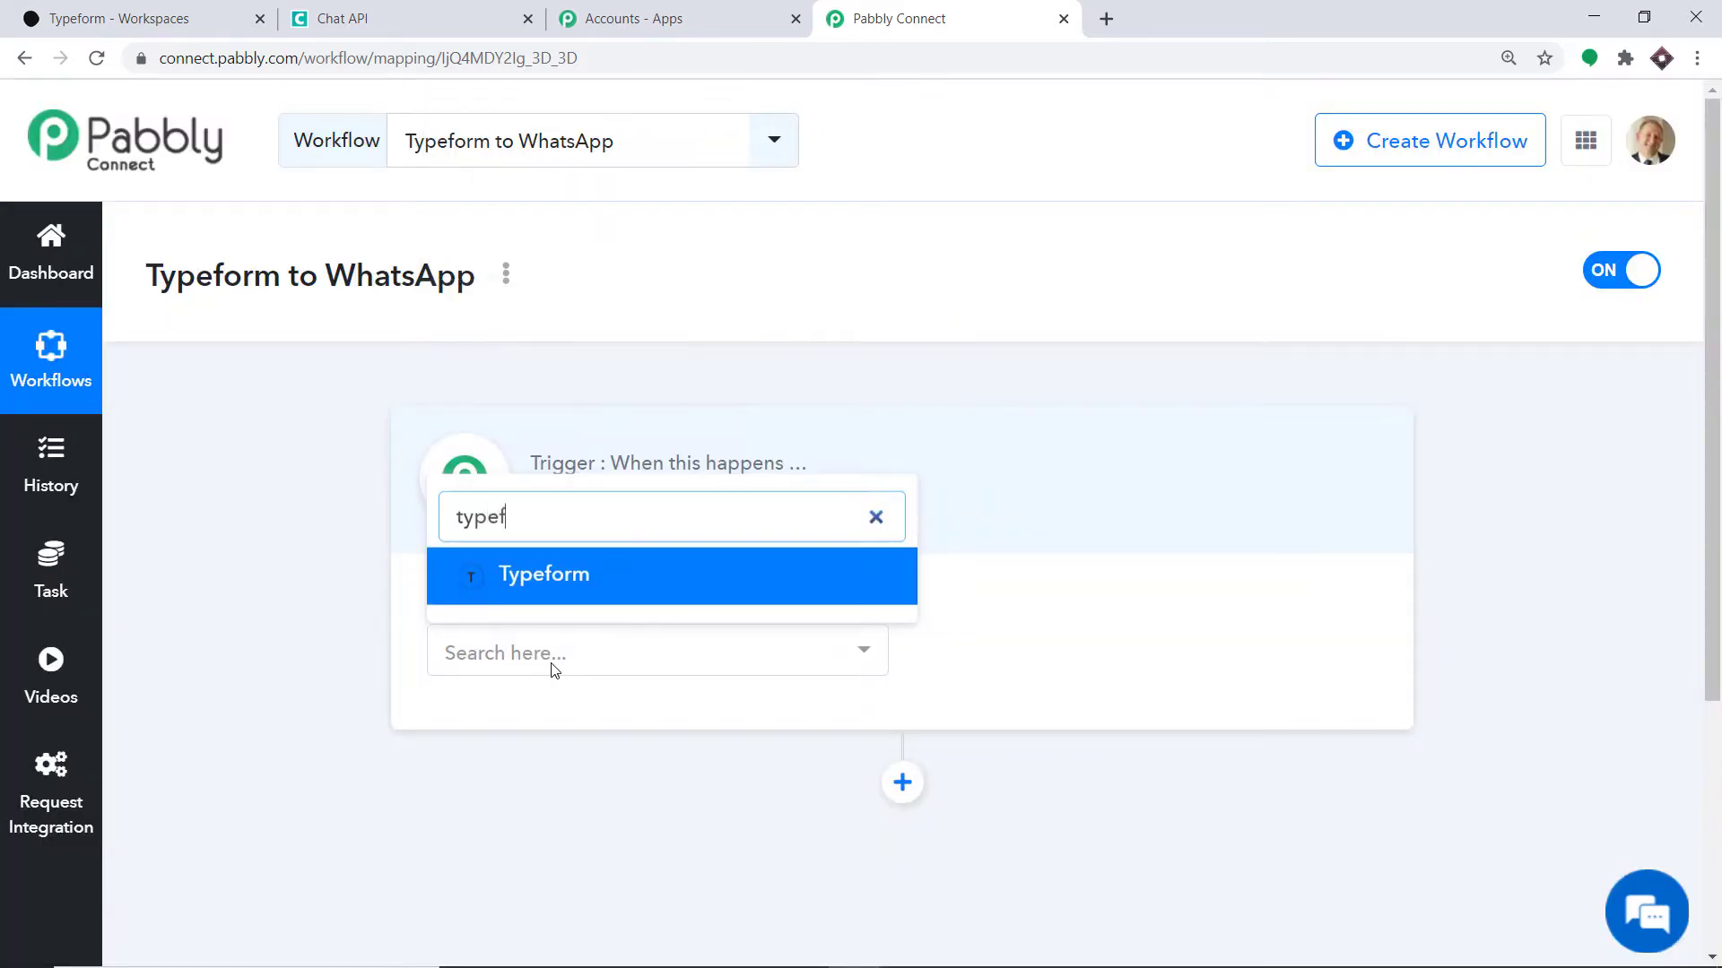
{"action": "left_click", "coordinate": [570, 585]}
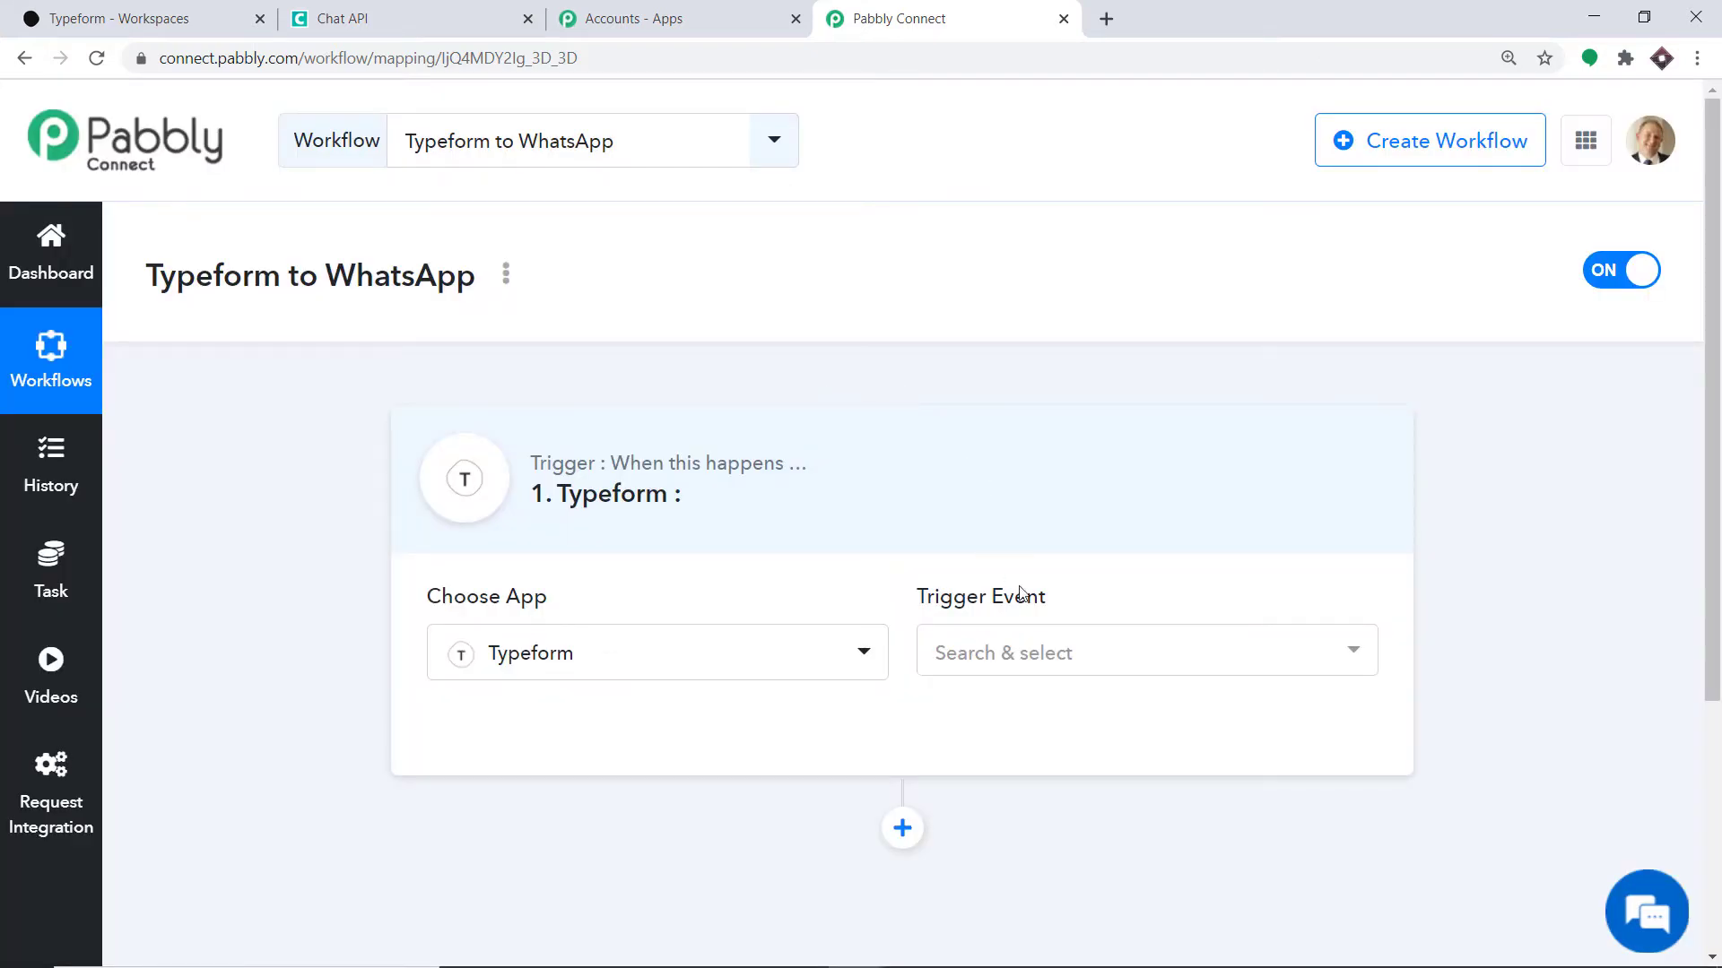
{"action": "left_click", "coordinate": [1027, 655]}
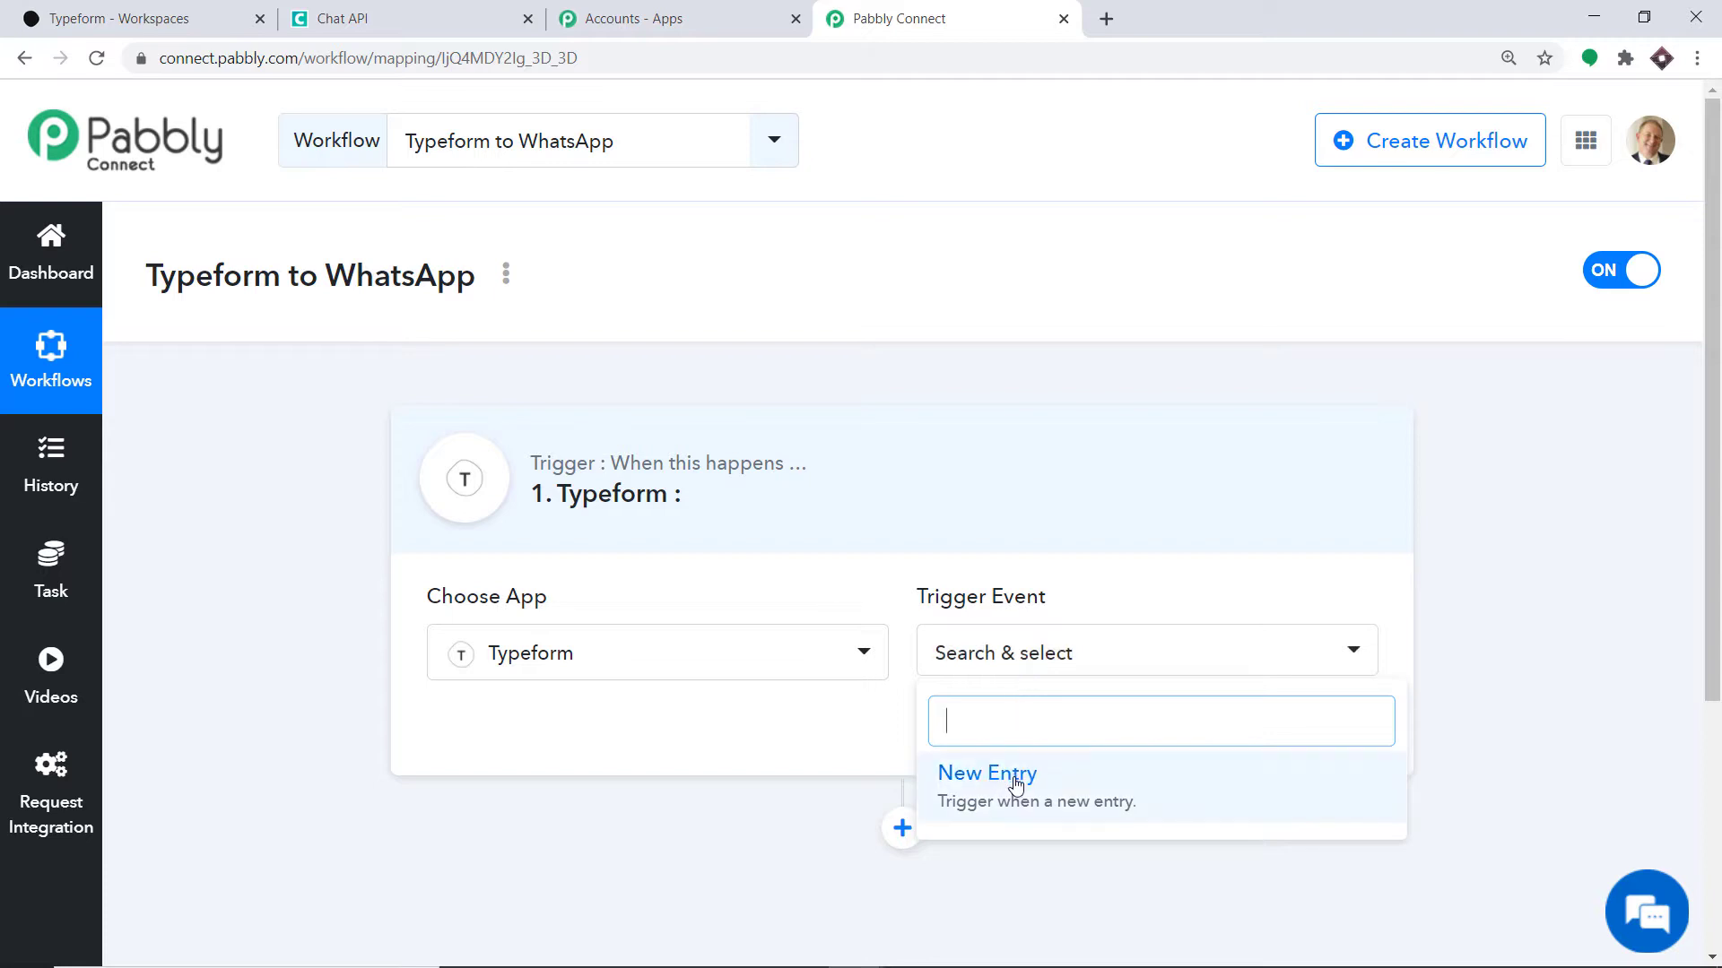
{"action": "left_click", "coordinate": [1012, 778]}
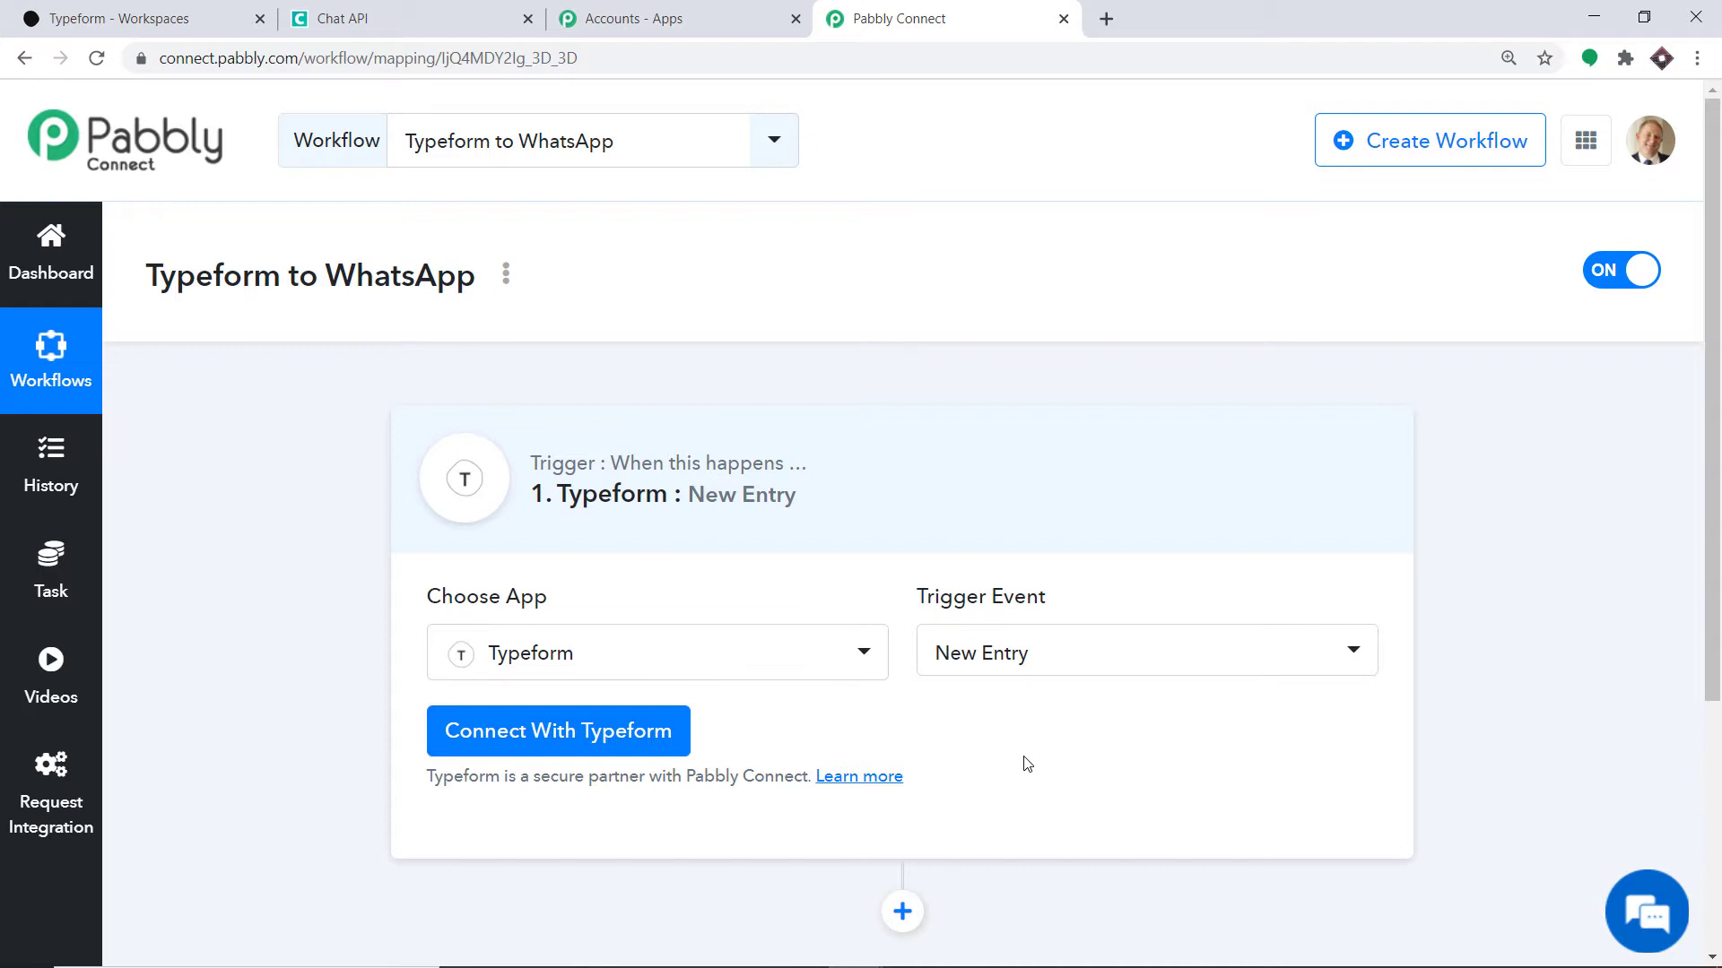
- Connect and authorize the Typeform account for the trigger, accepting access and dismissing the confirmation
{"action": "left_click", "coordinate": [998, 656]}
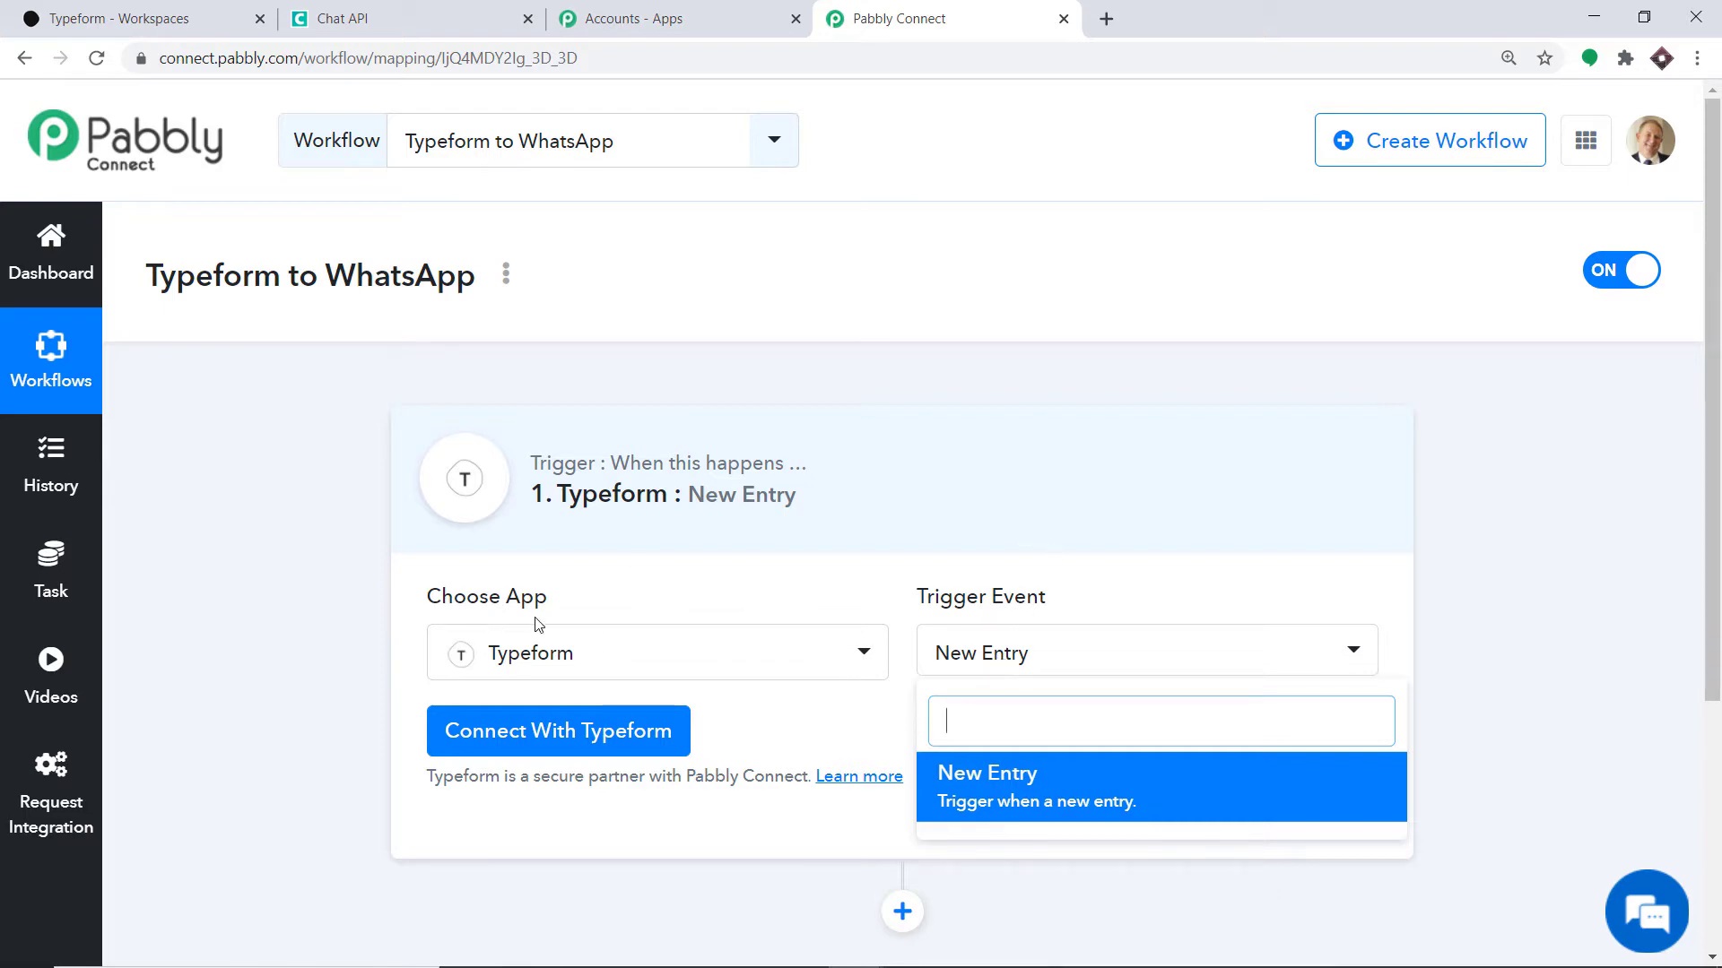
{"action": "left_click", "coordinate": [515, 730]}
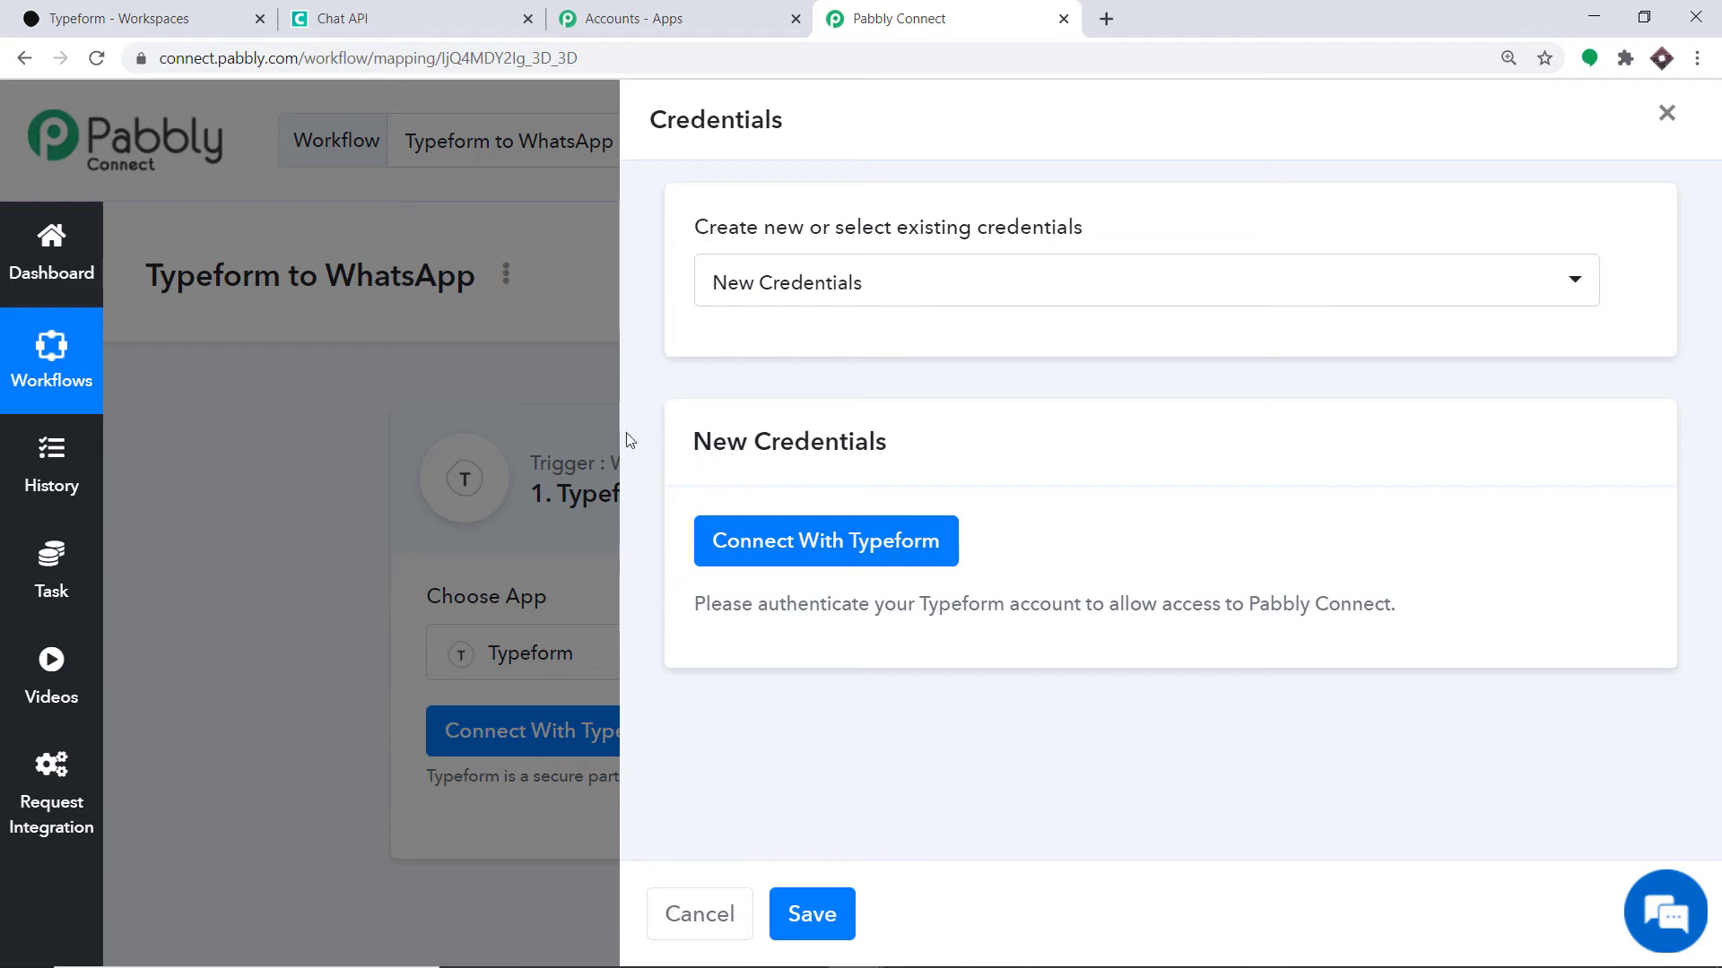
{"action": "left_click", "coordinate": [786, 555]}
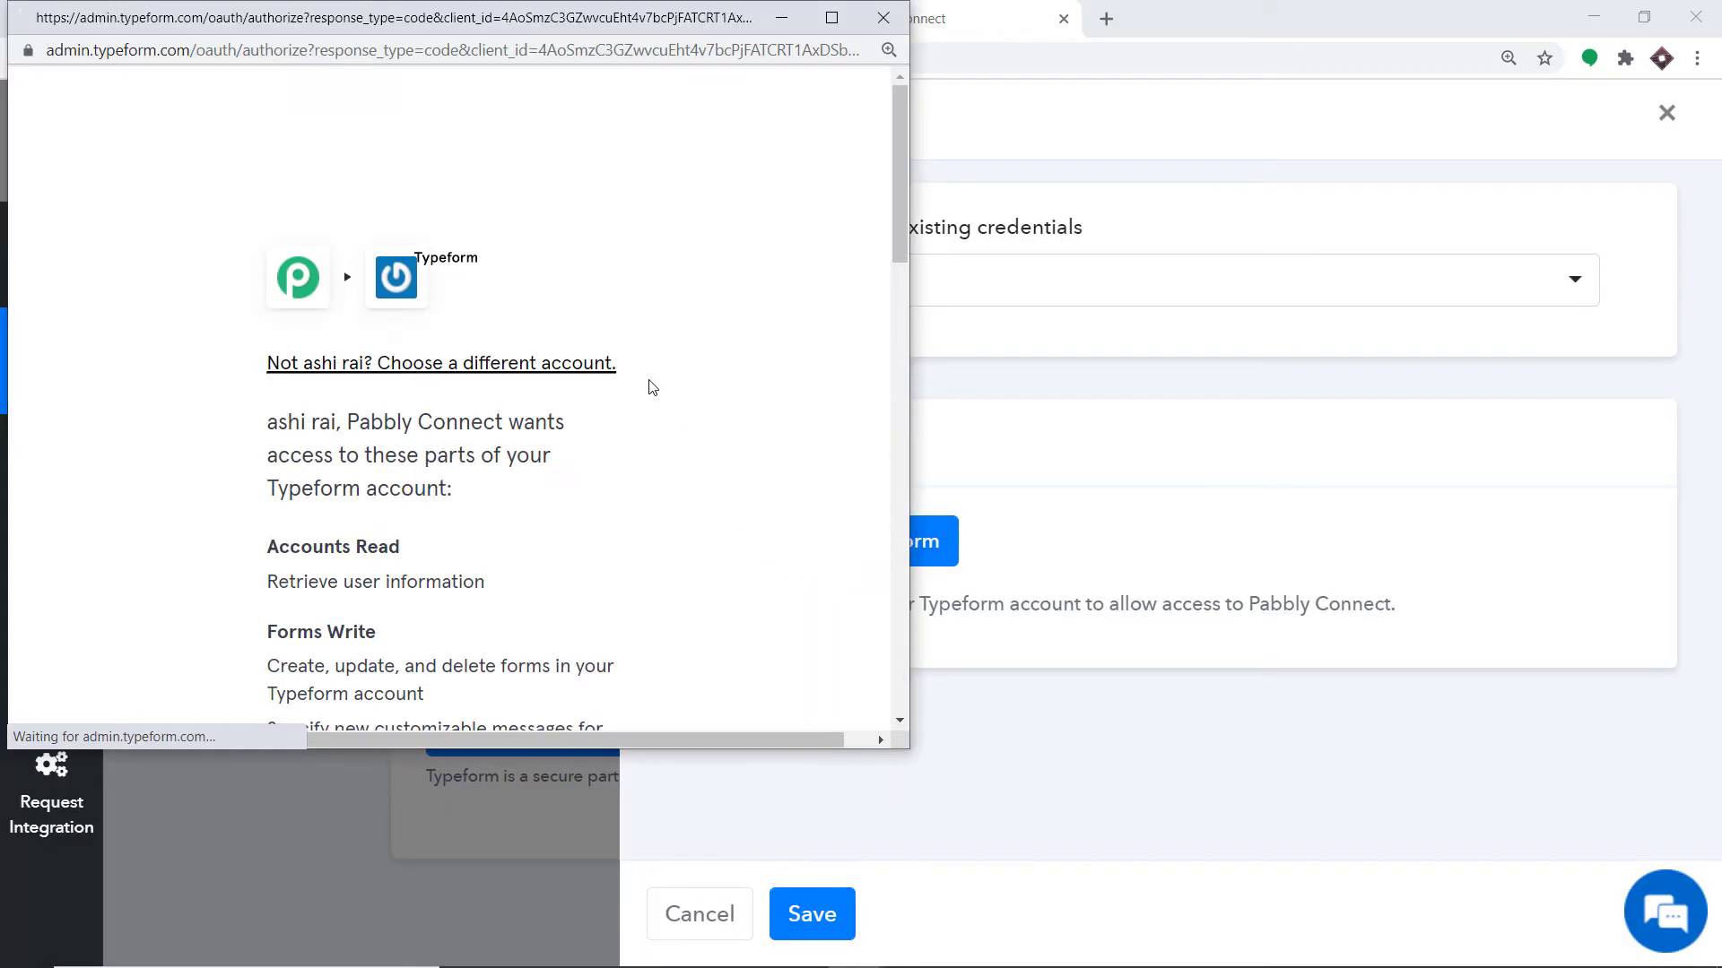
{"action": "scroll", "coordinate": [652, 338], "scroll_direction": "down", "scroll_amount": 15}
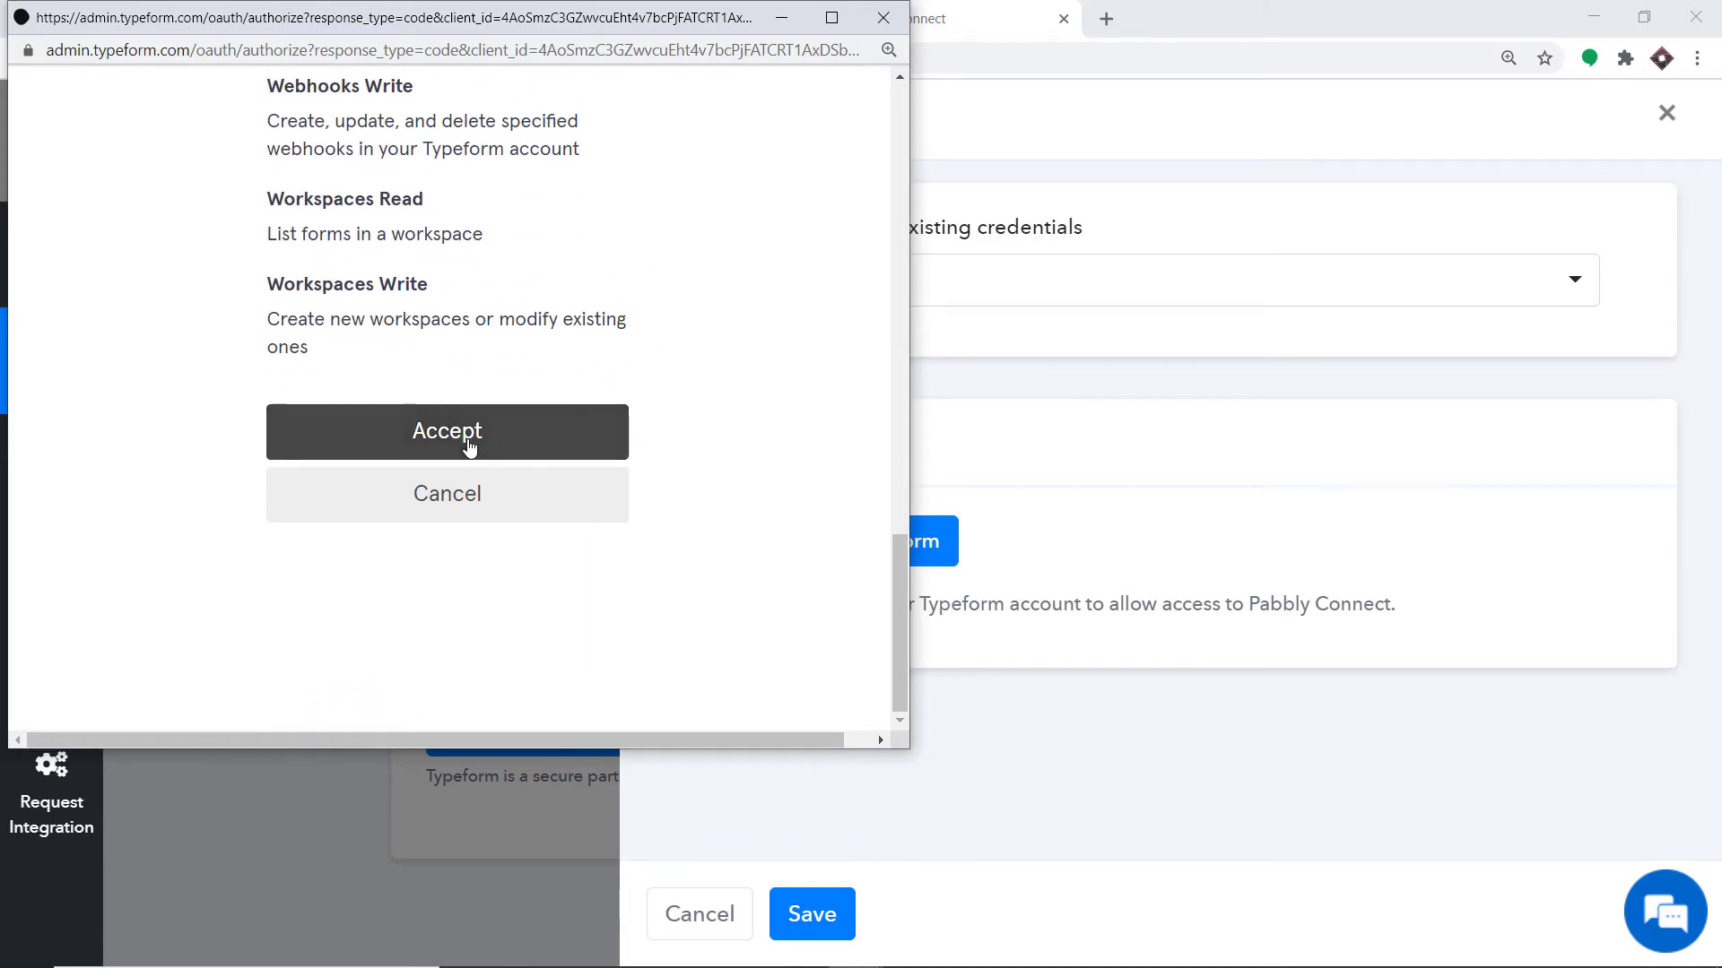
{"action": "left_click", "coordinate": [468, 448]}
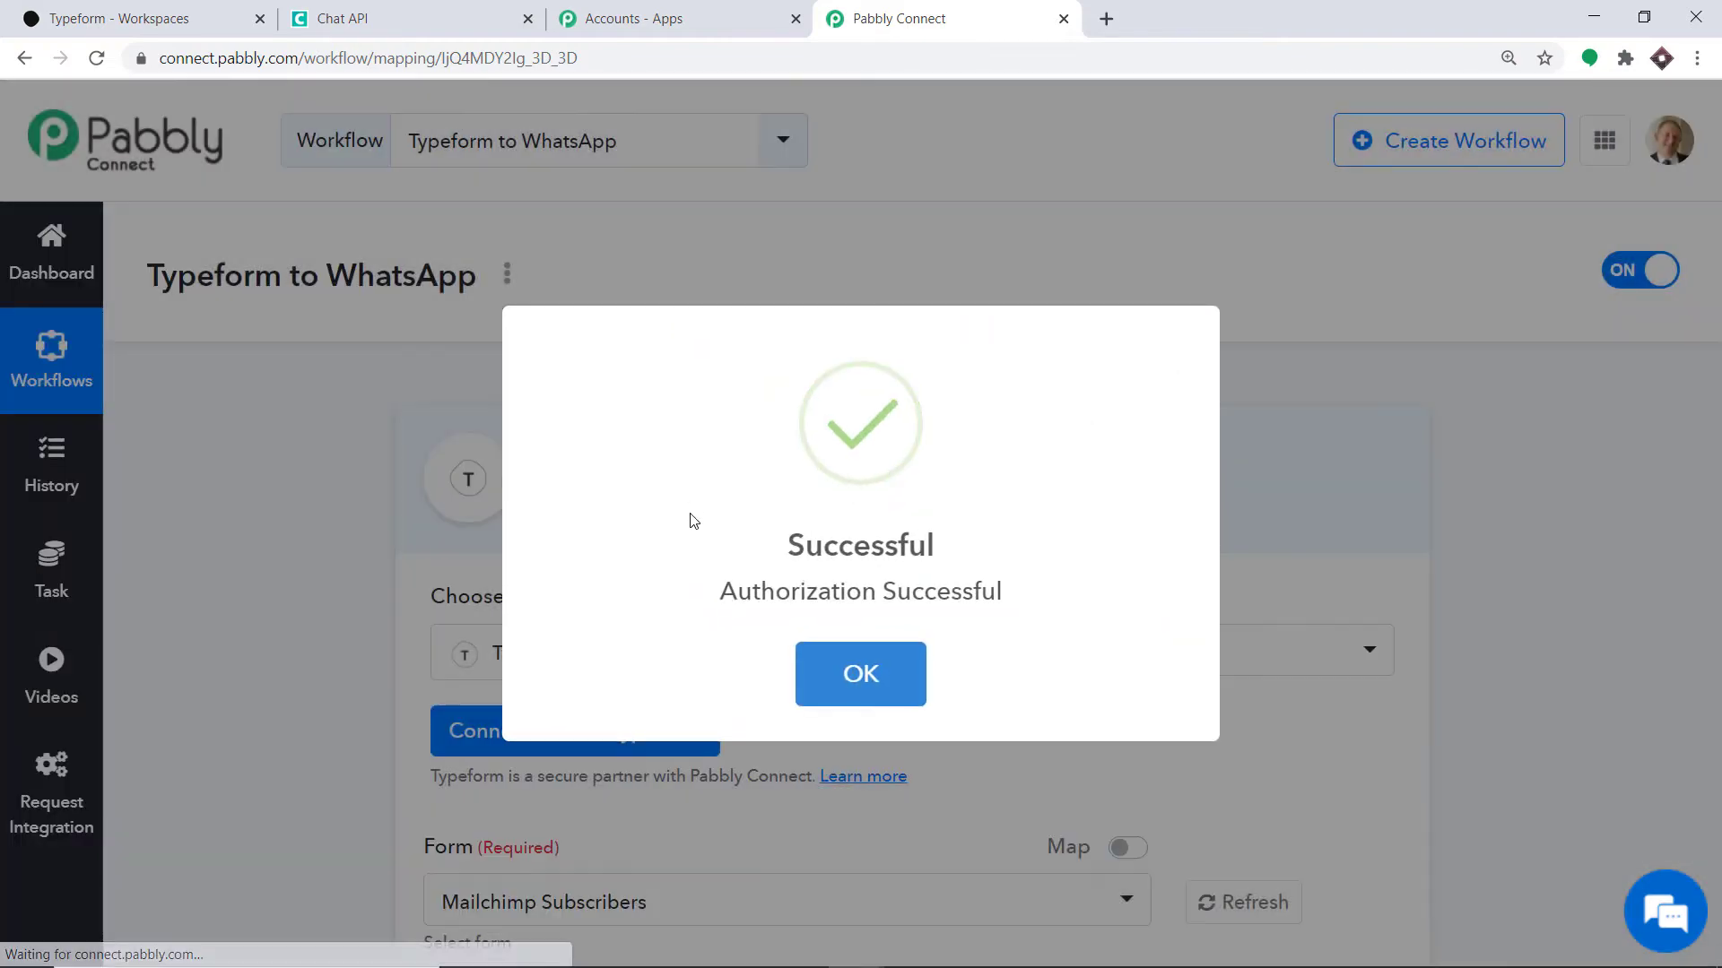
{"action": "left_click", "coordinate": [860, 674]}
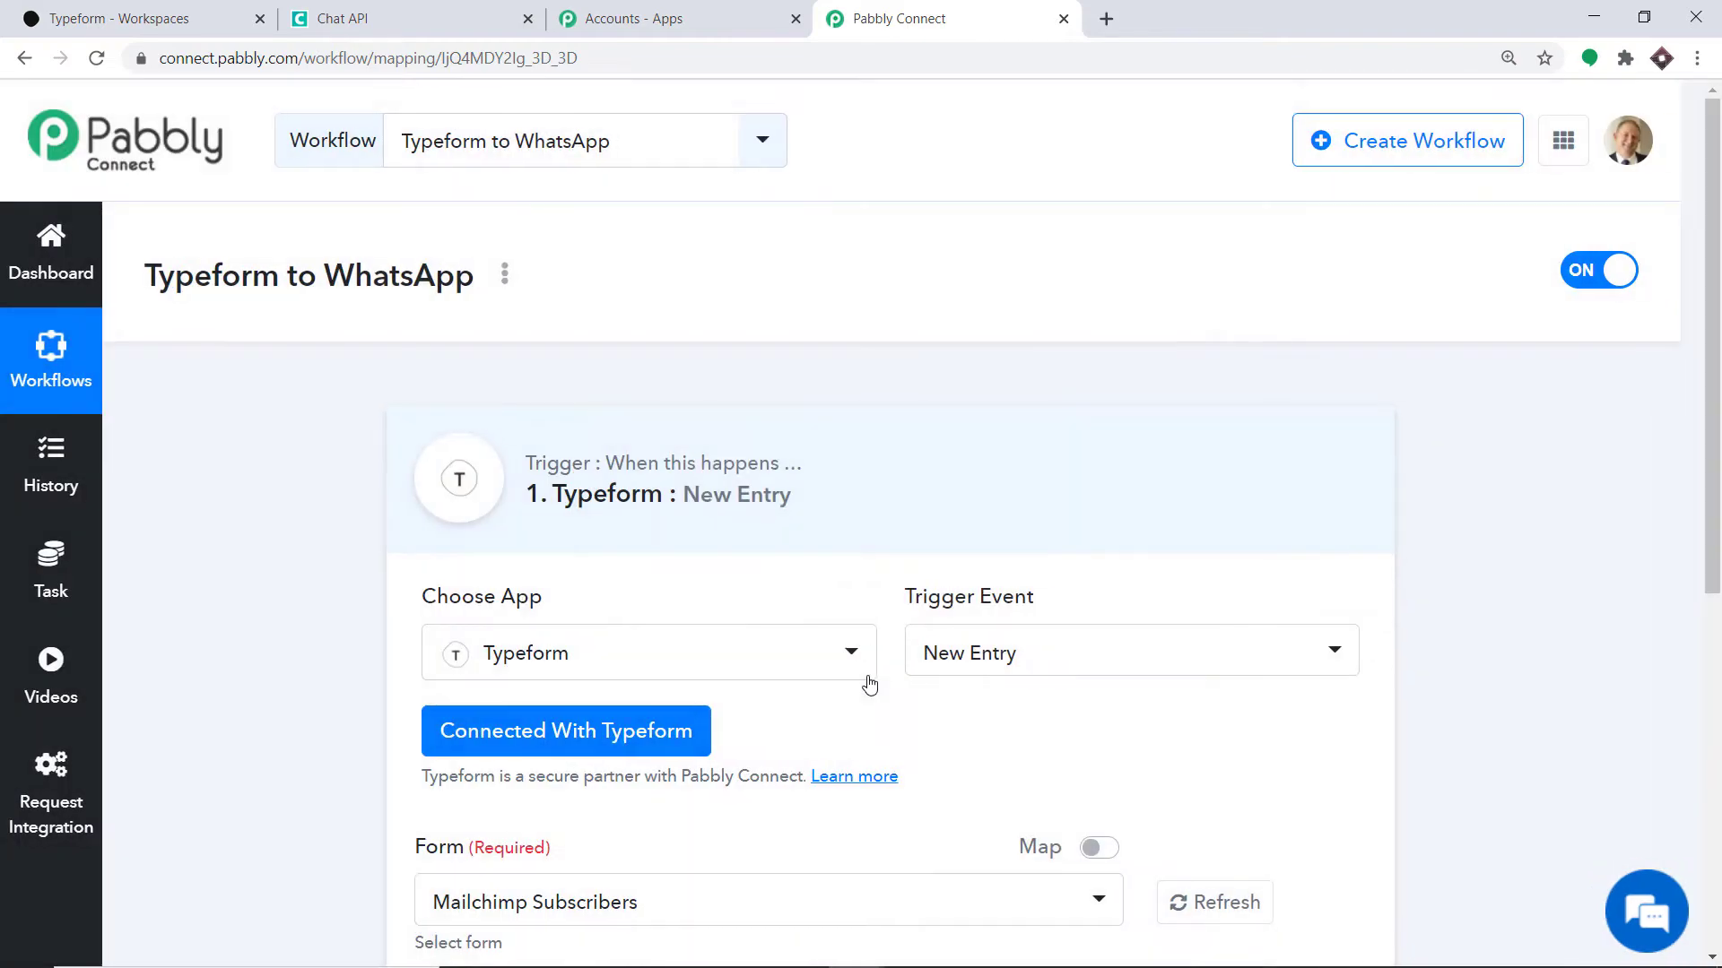
- Review the forms in the trigger's Form dropdown, then go to the Typeform workspace
{"action": "scroll", "coordinate": [1261, 500], "scroll_direction": "down", "scroll_amount": 4}
{"action": "scroll", "coordinate": [1264, 503], "scroll_direction": "down", "scroll_amount": 1}
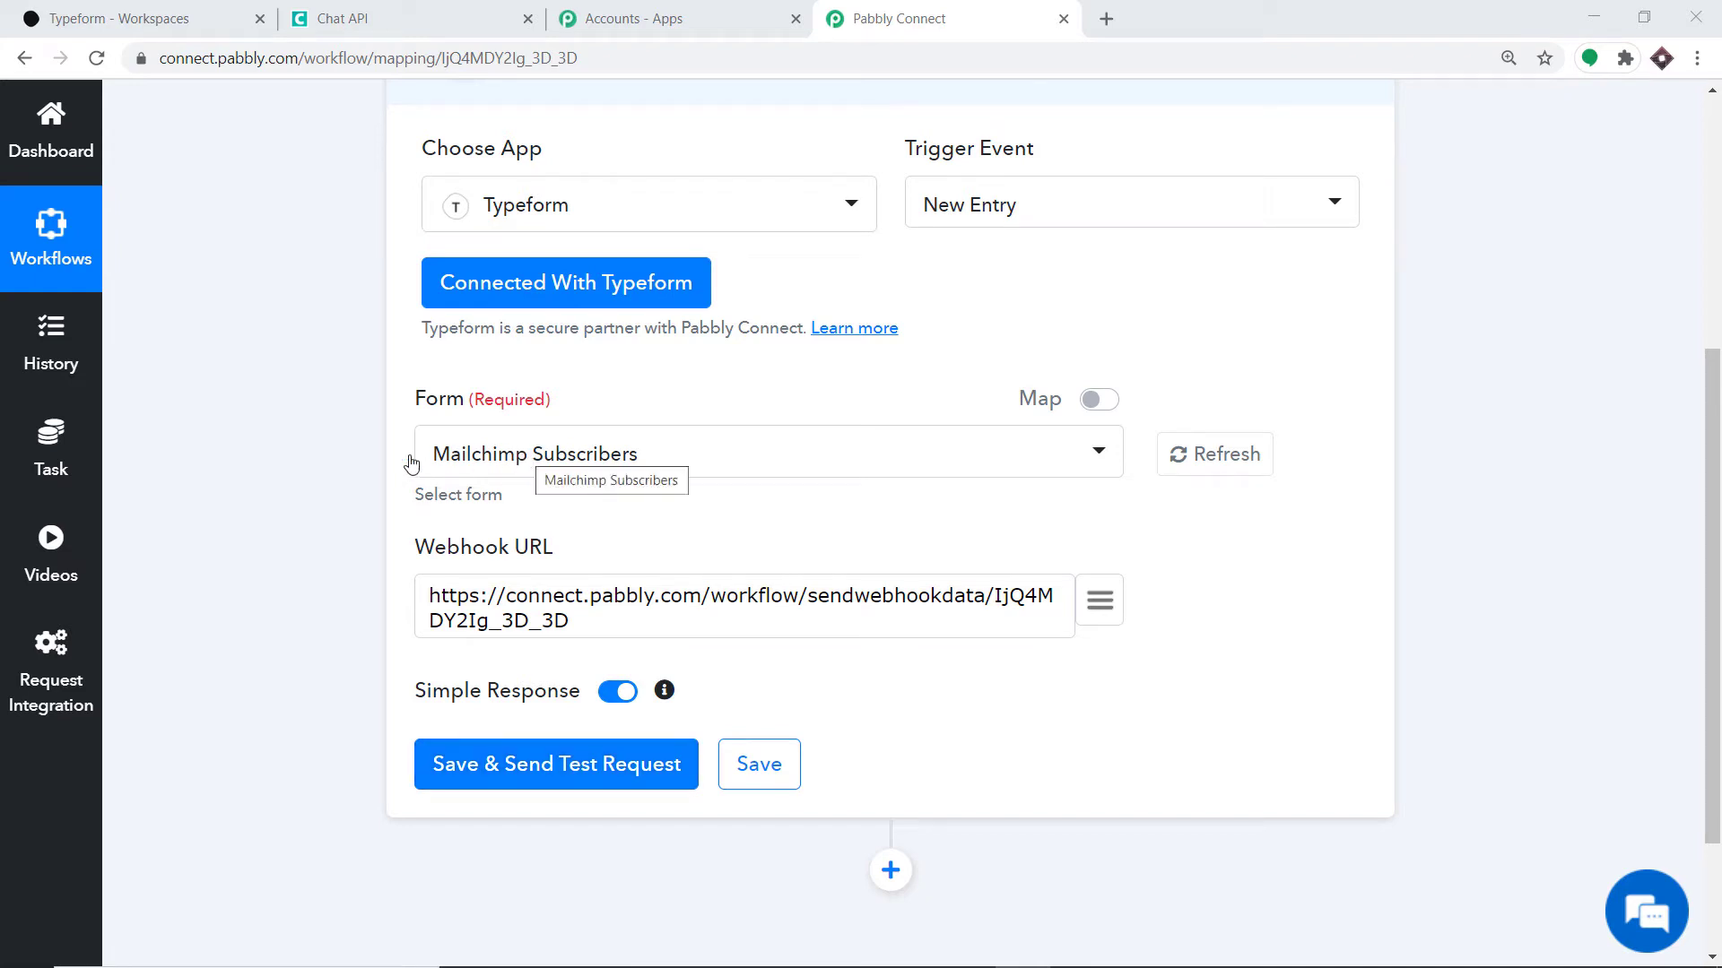
{"action": "left_click", "coordinate": [503, 464]}
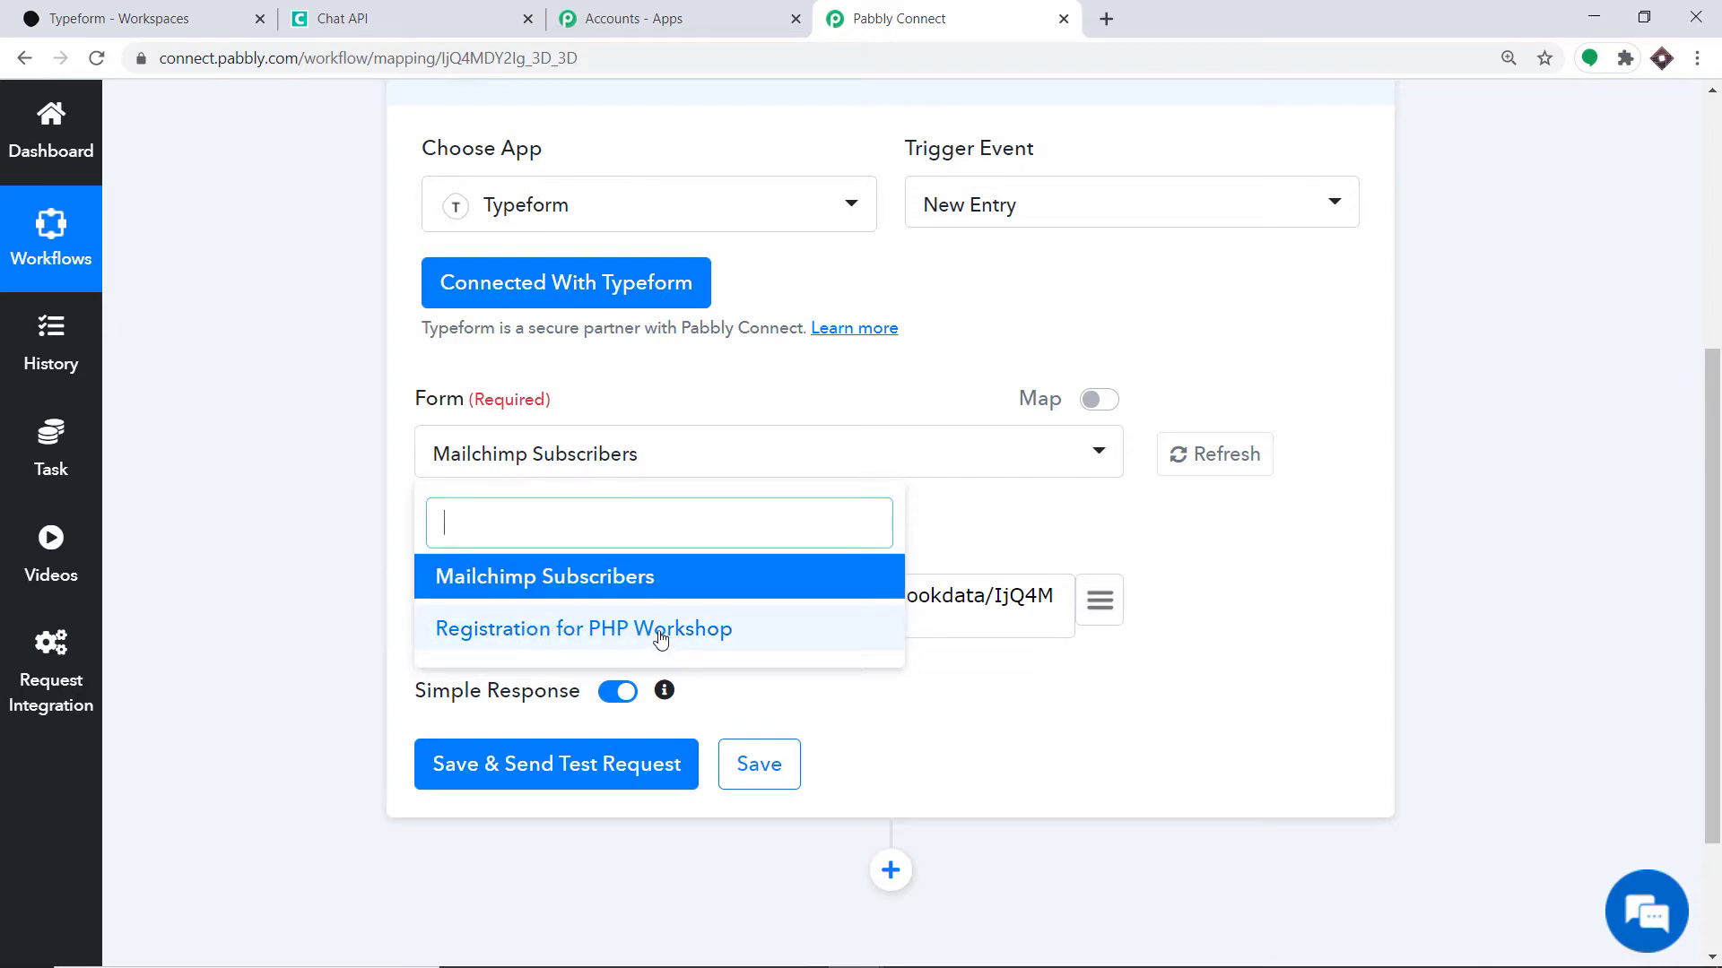
{"action": "left_click", "coordinate": [179, 9]}
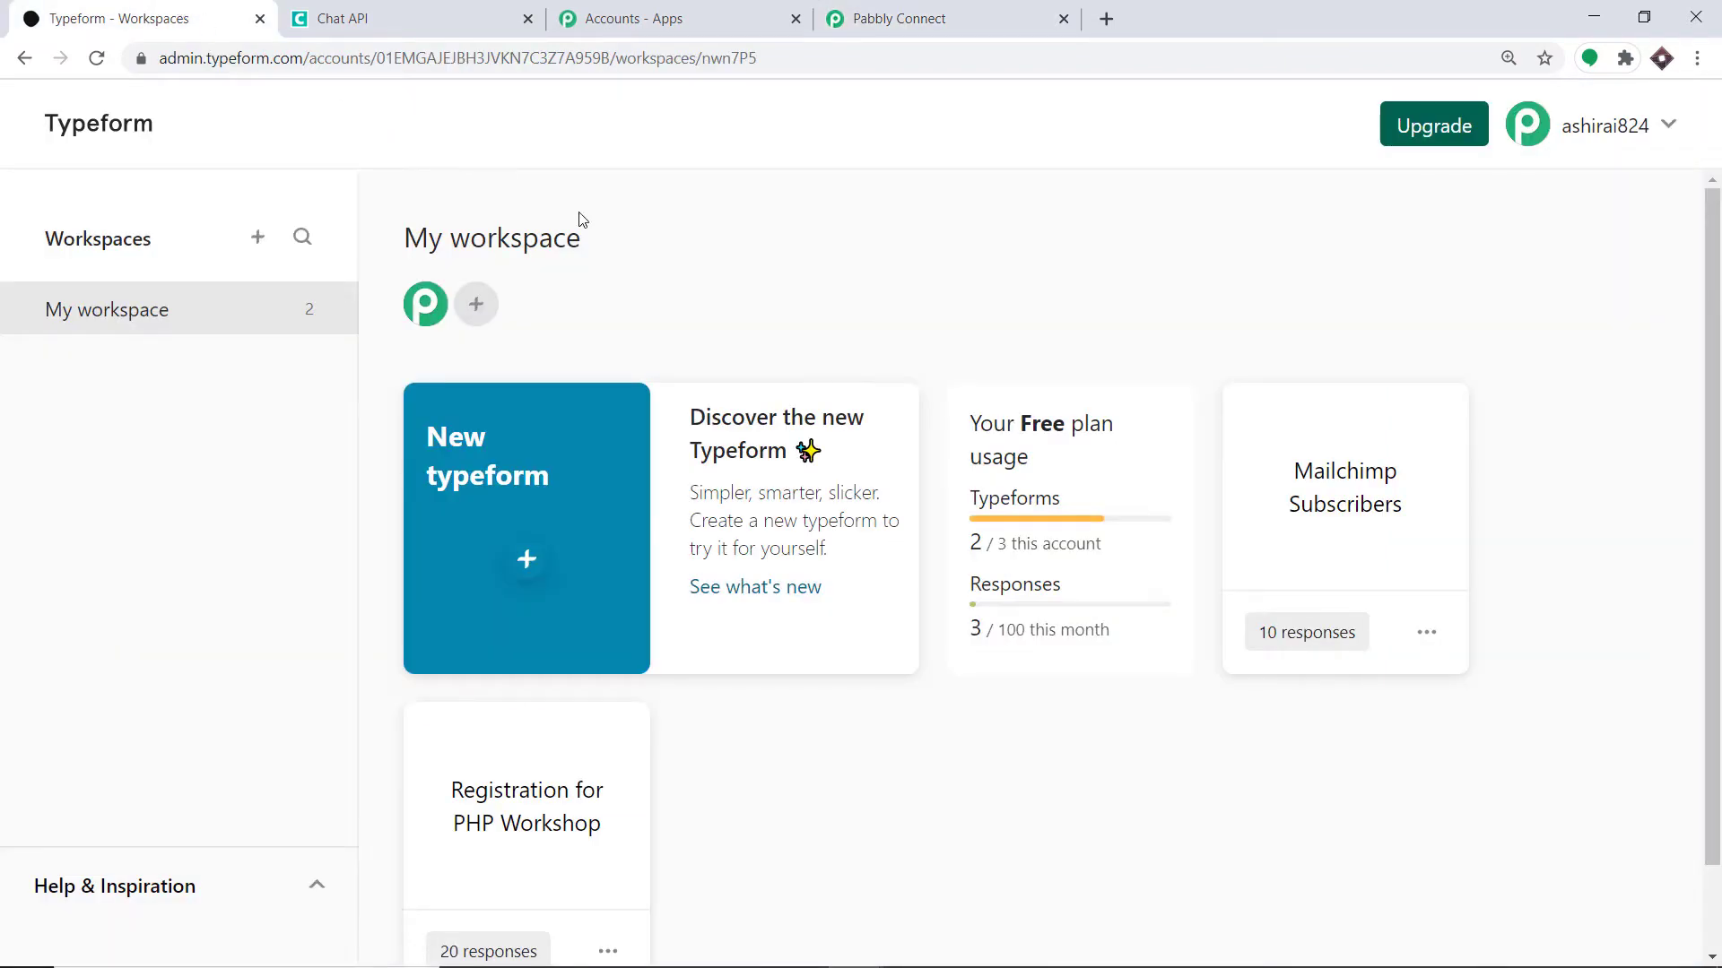
- Glance back at the Pabbly workflow, then start a new typeform from My workspace
{"action": "scroll", "coordinate": [854, 315], "scroll_direction": "down", "scroll_amount": 1}
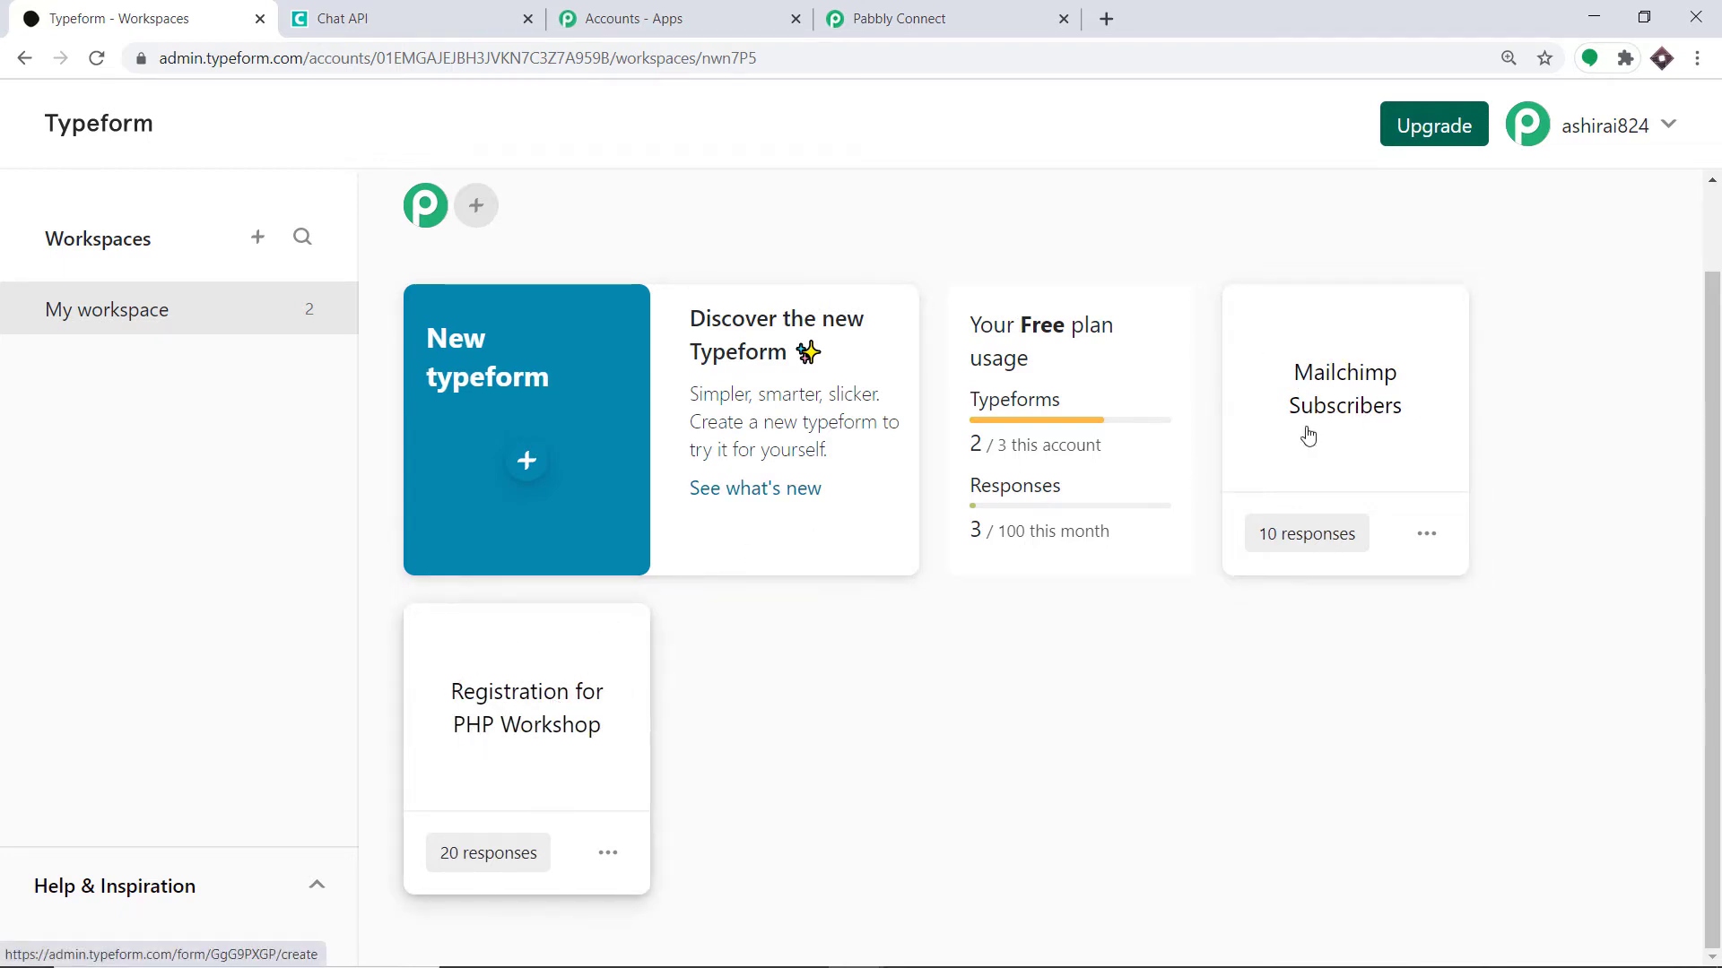
{"action": "left_click", "coordinate": [897, 18]}
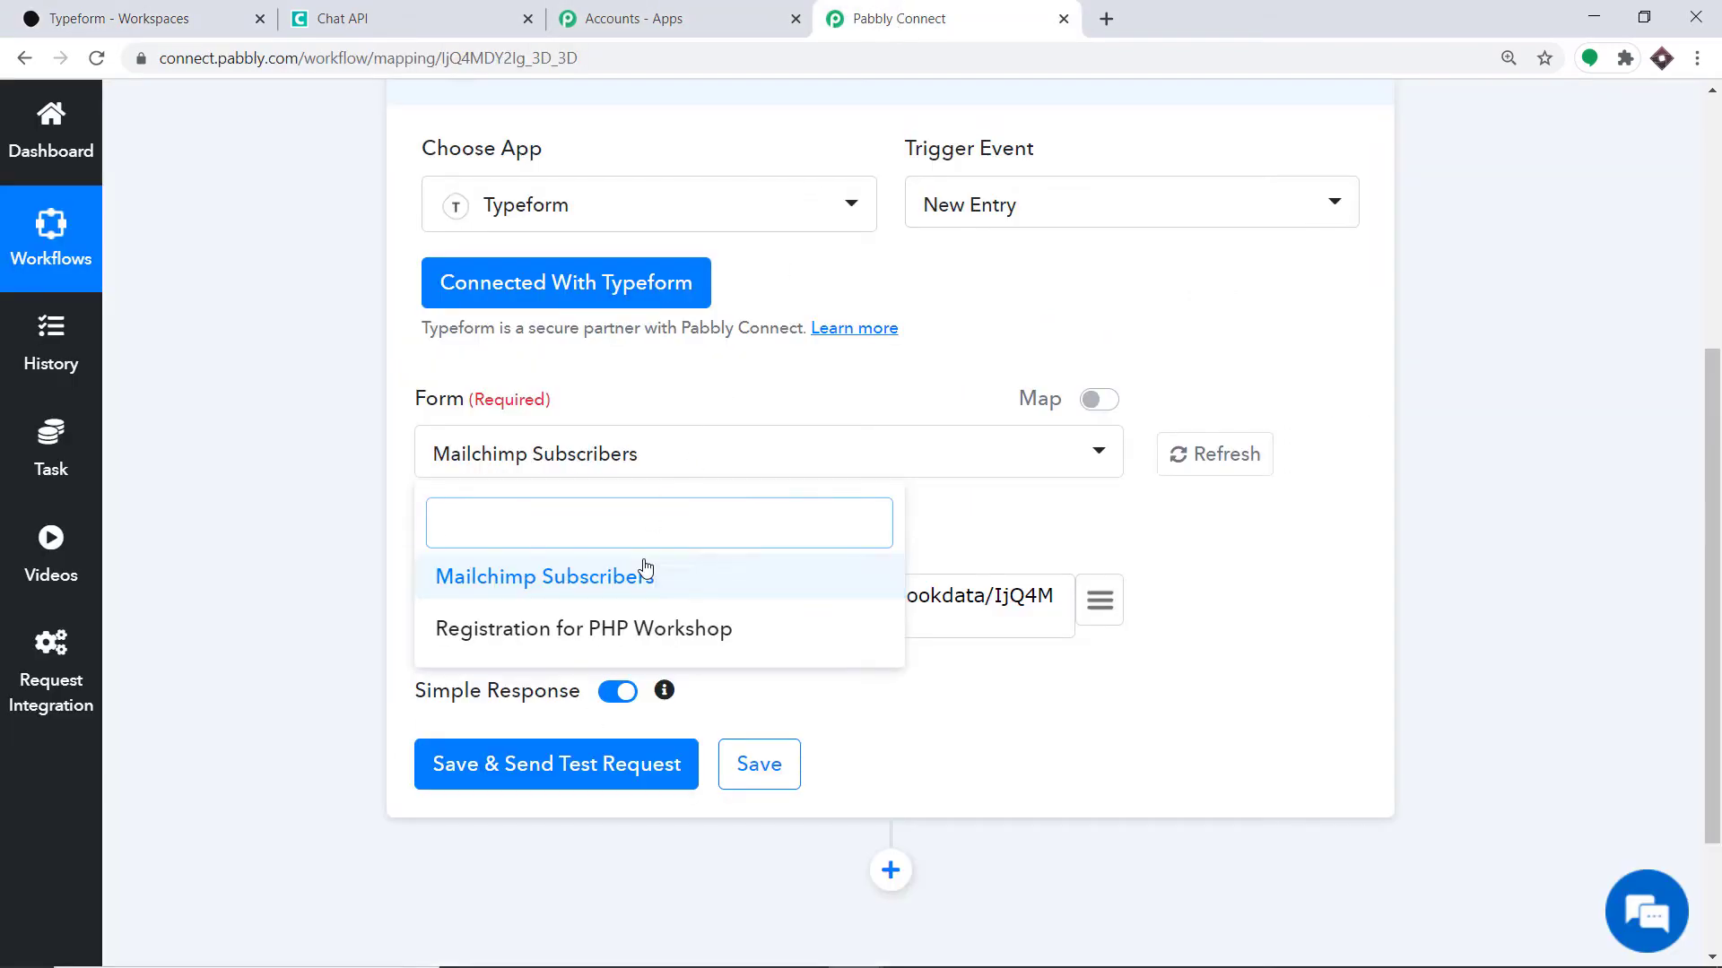
{"action": "left_click", "coordinate": [192, 14]}
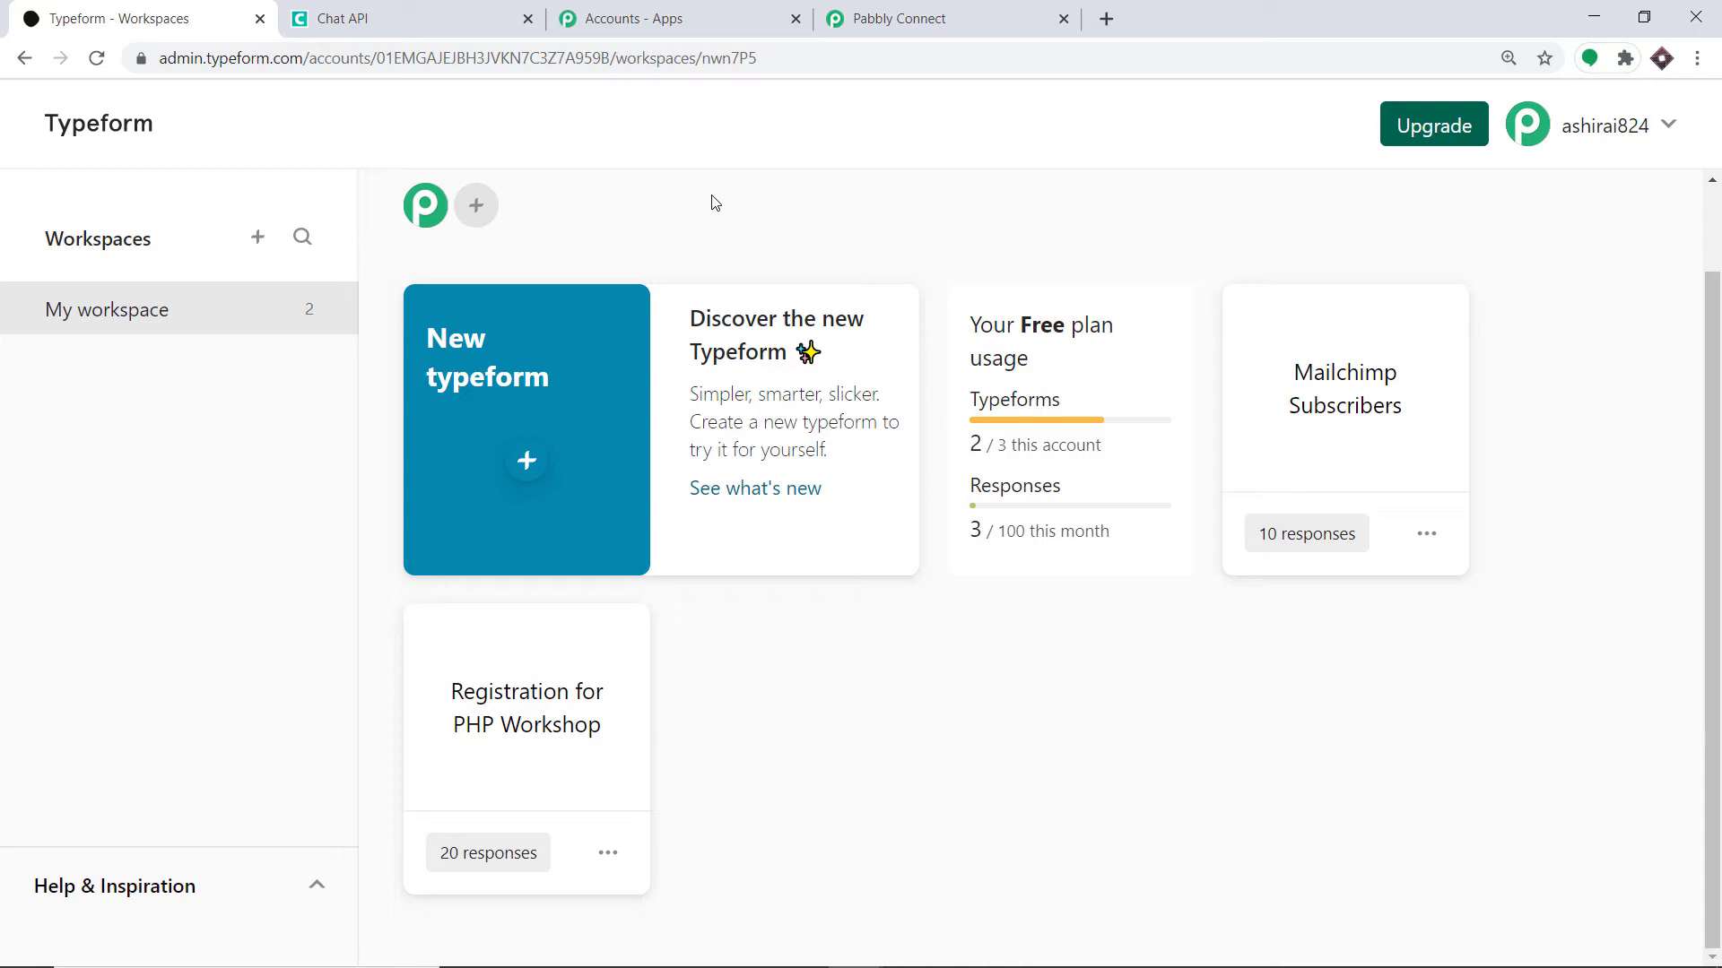
{"action": "left_click", "coordinate": [528, 465]}
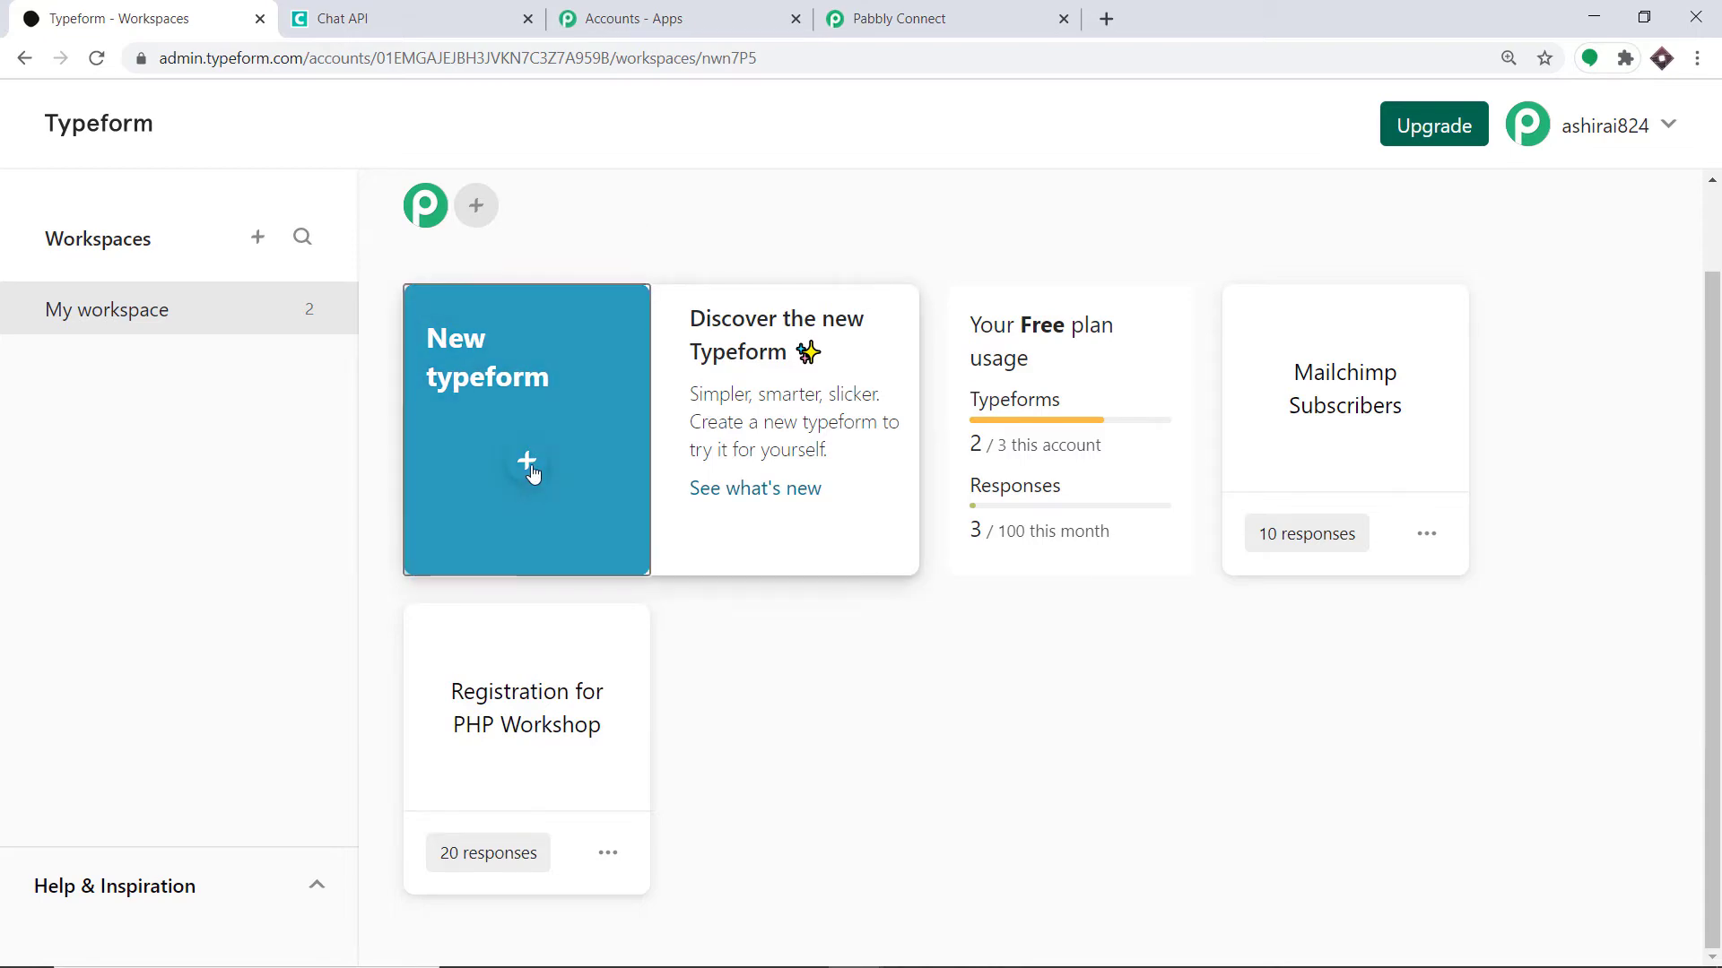
- Create a from-scratch form named 'Form Data Entry 101' and publish it
{"action": "left_click", "coordinate": [653, 215]}
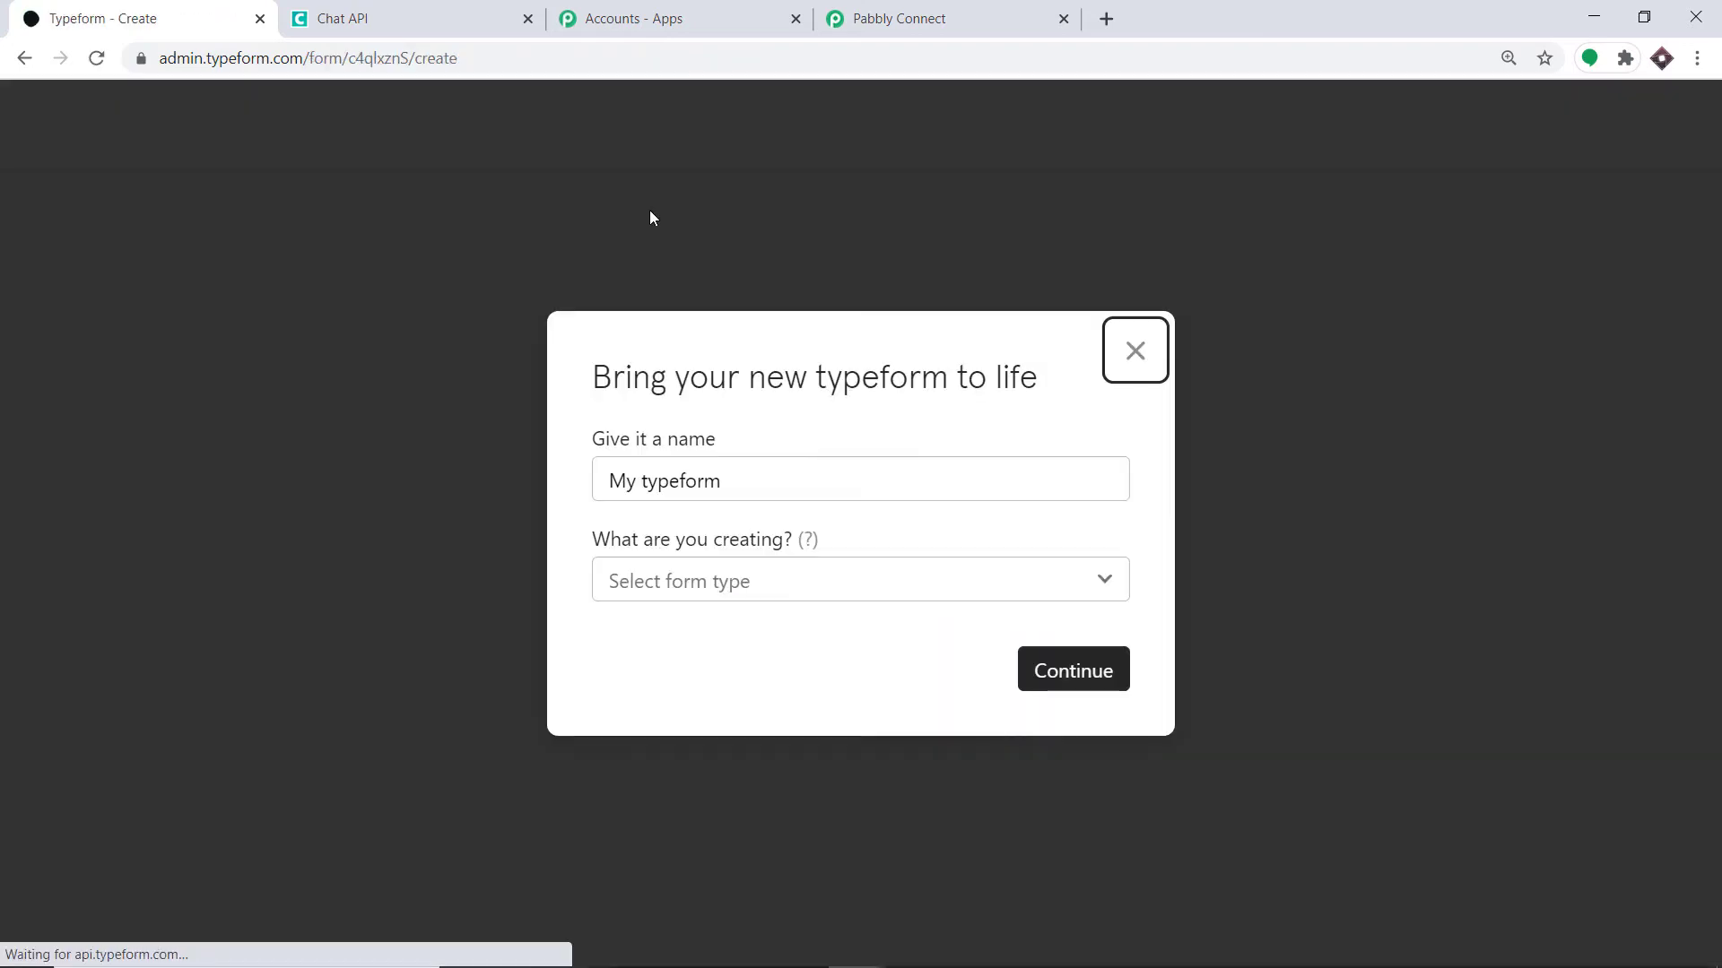
{"action": "left_click_drag", "start_coordinate": [741, 481], "coordinate": [588, 493]}
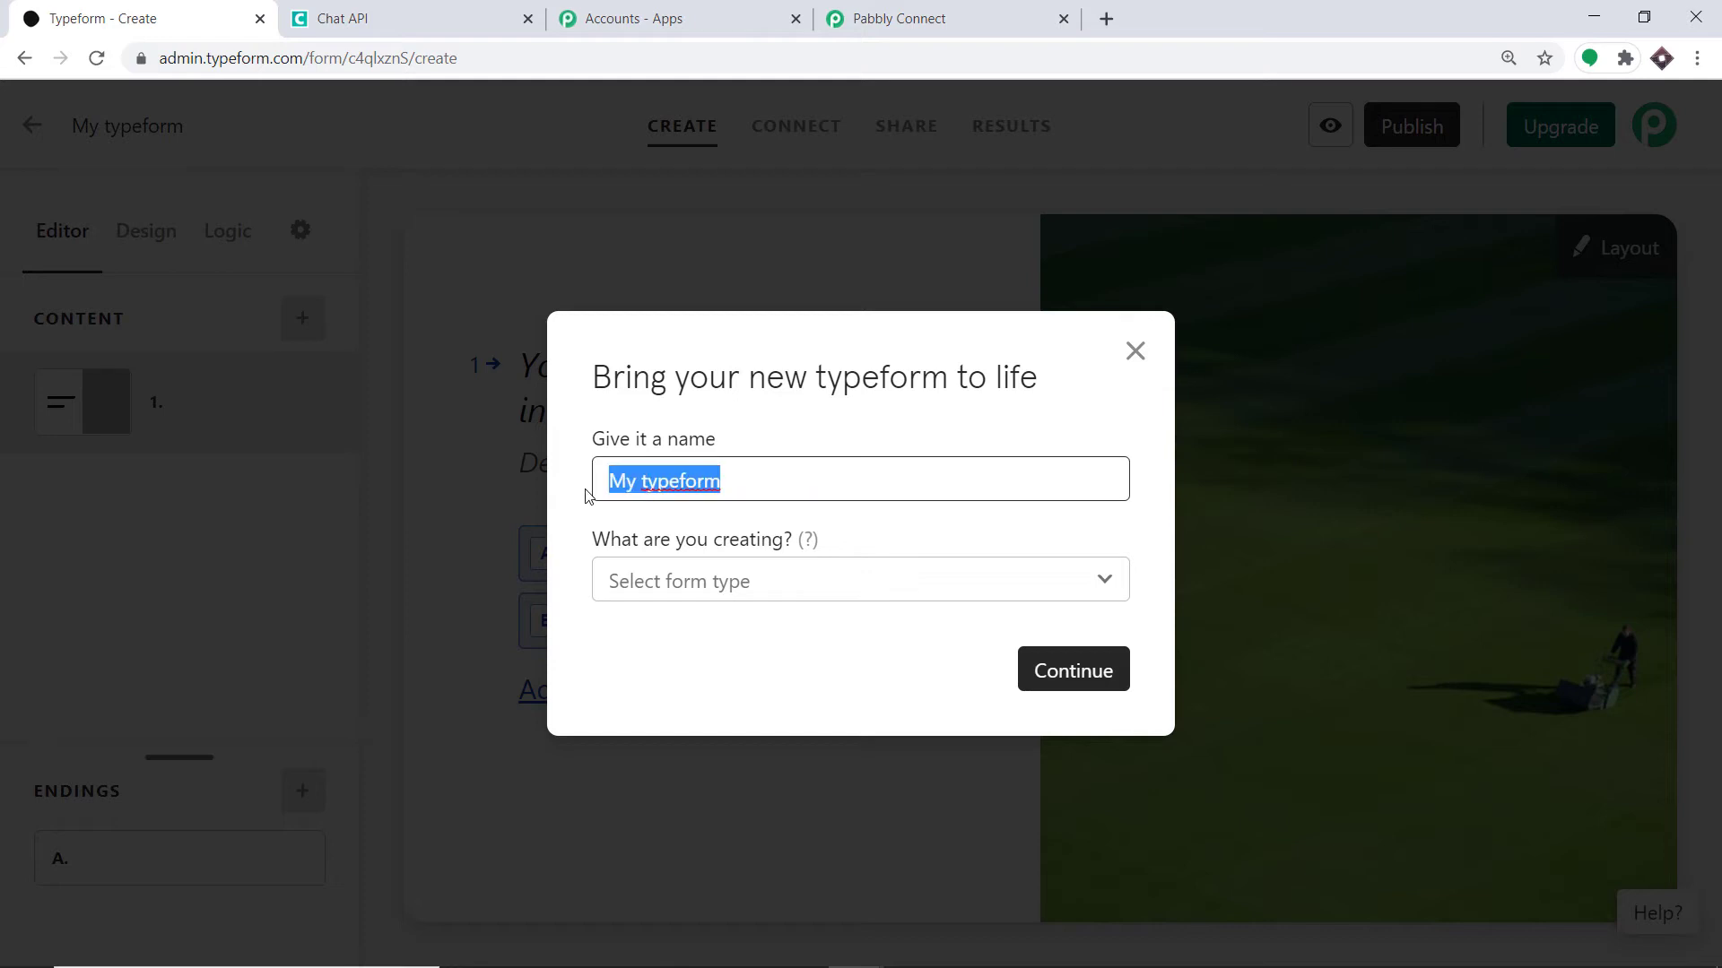
{"action": "key", "text": "BackSpace"}
{"action": "type", "text": "F"}
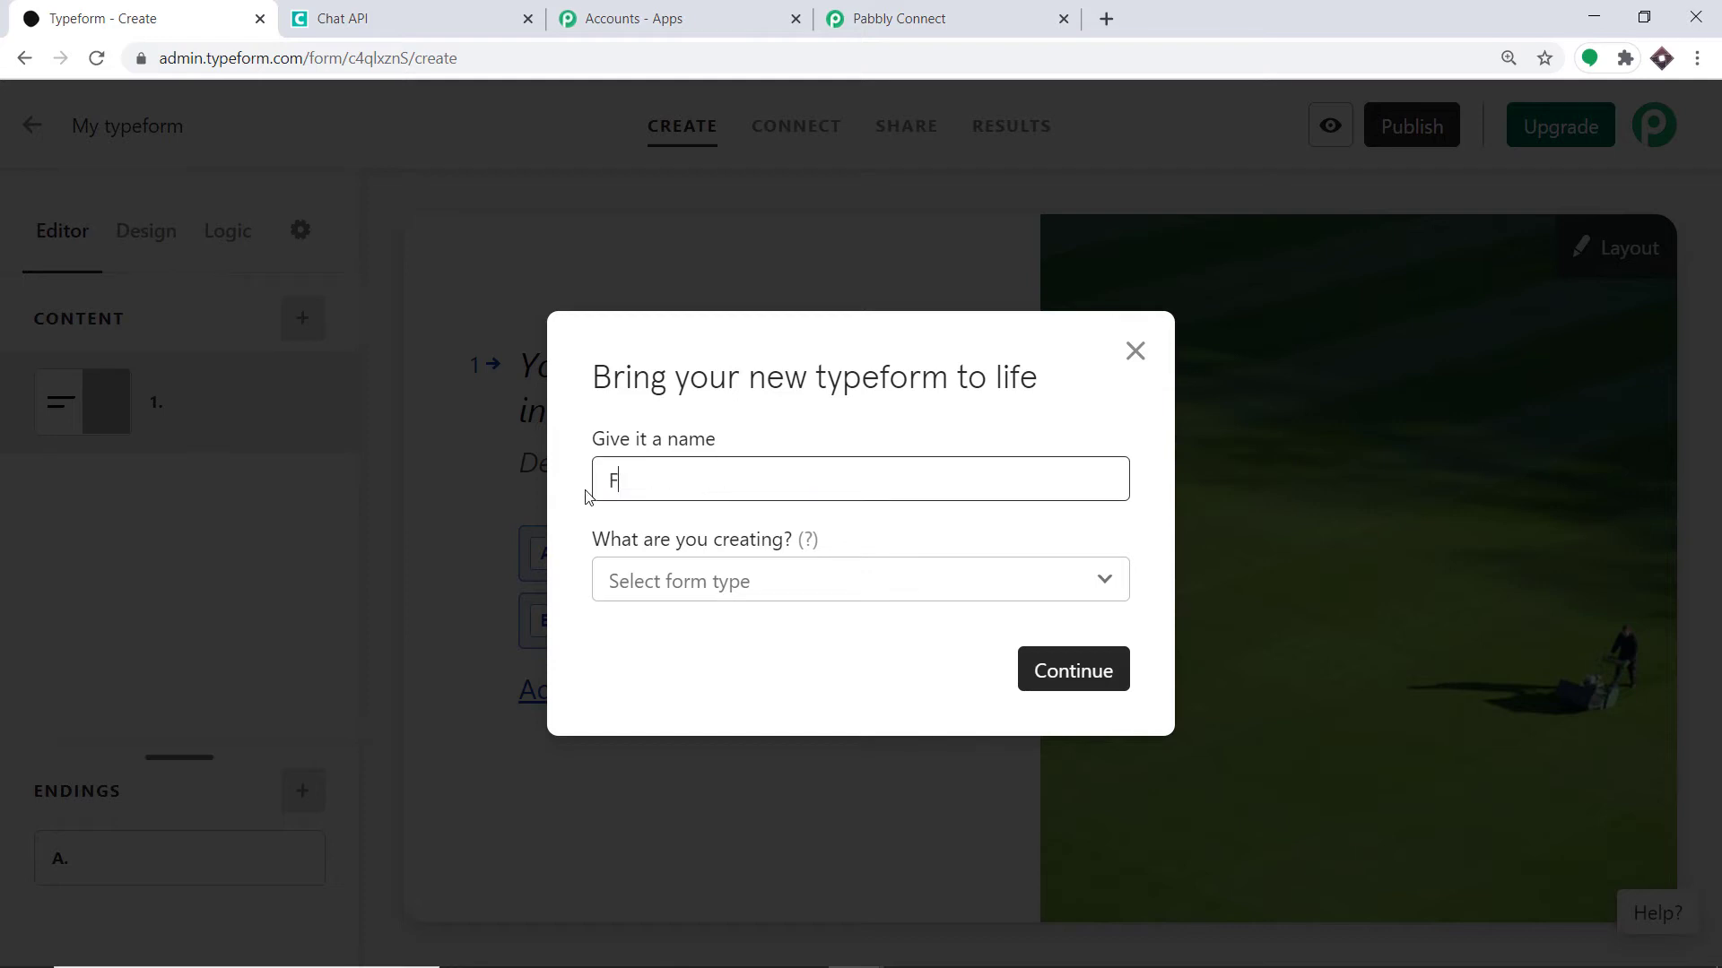
{"action": "type", "text": "orm Data Entry 101"}
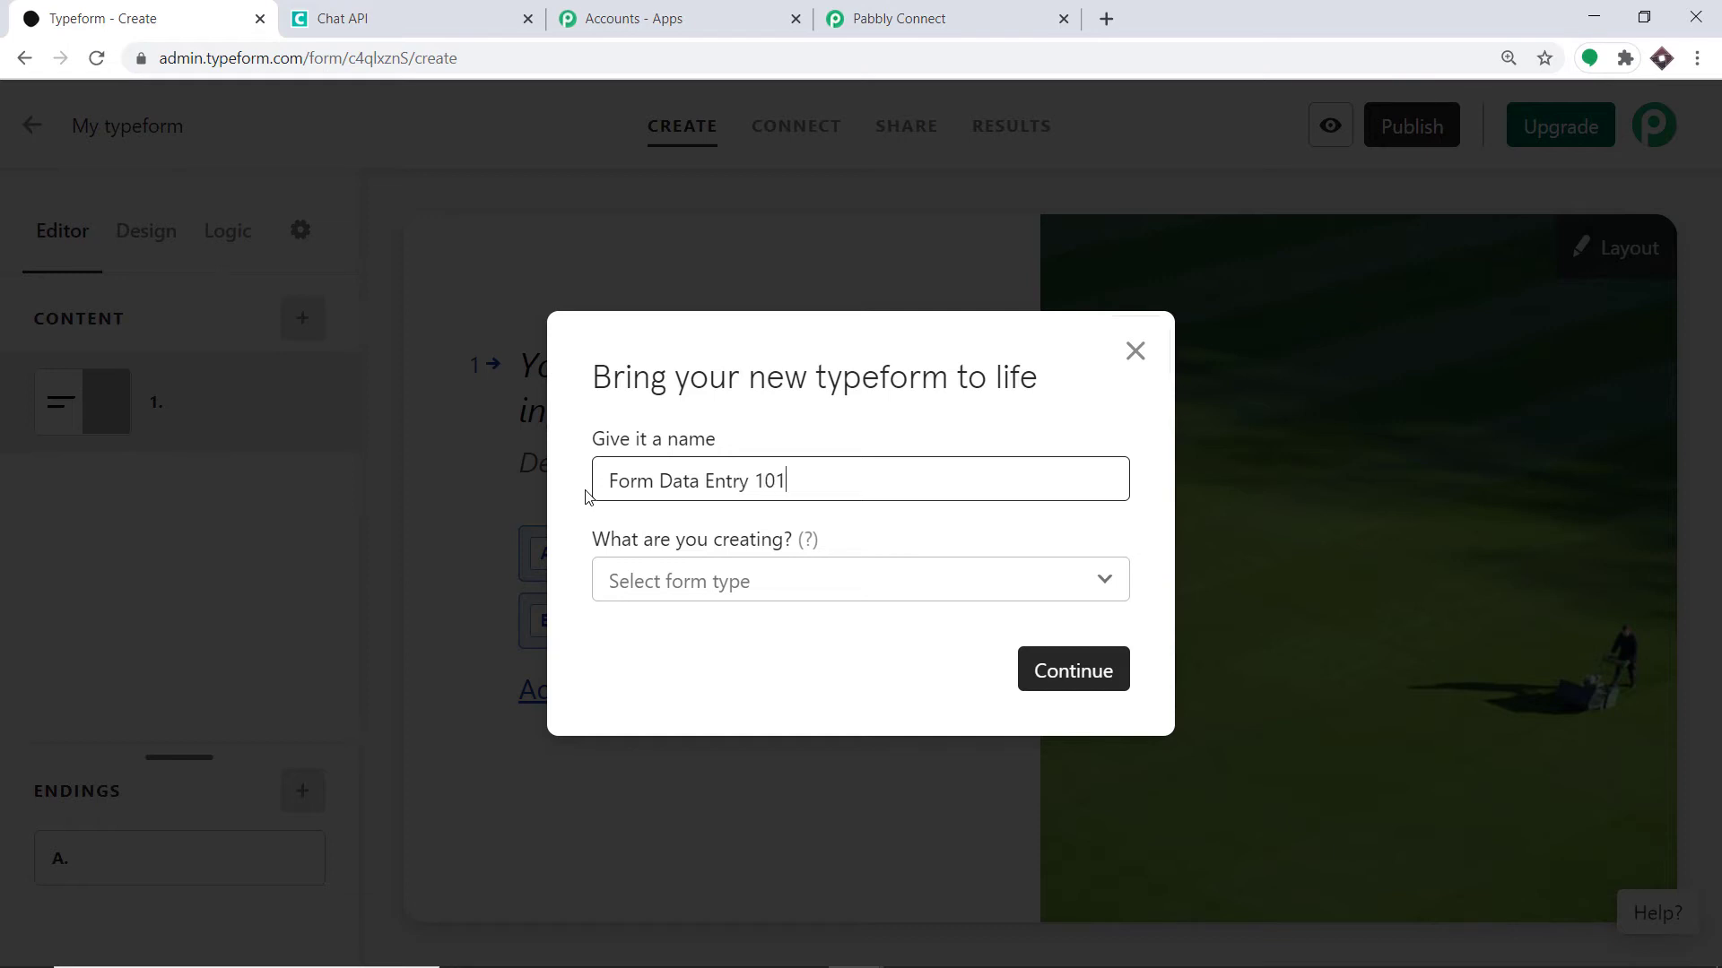
{"action": "left_click", "coordinate": [1076, 674]}
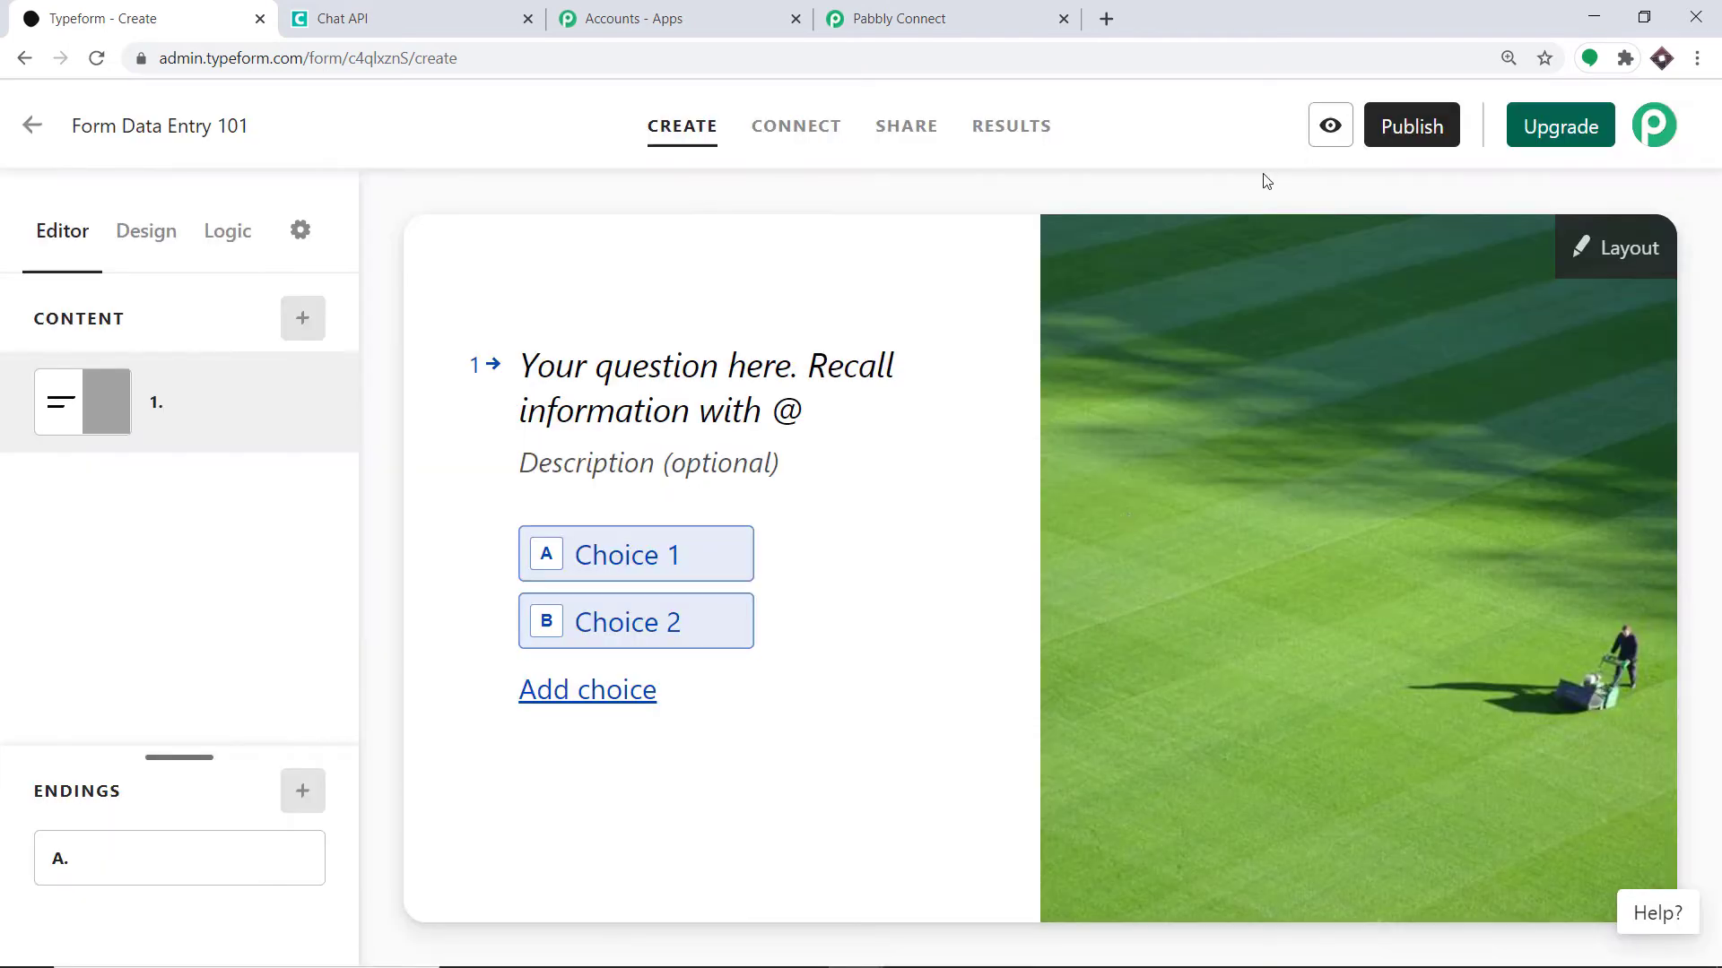
{"action": "left_click", "coordinate": [1401, 142]}
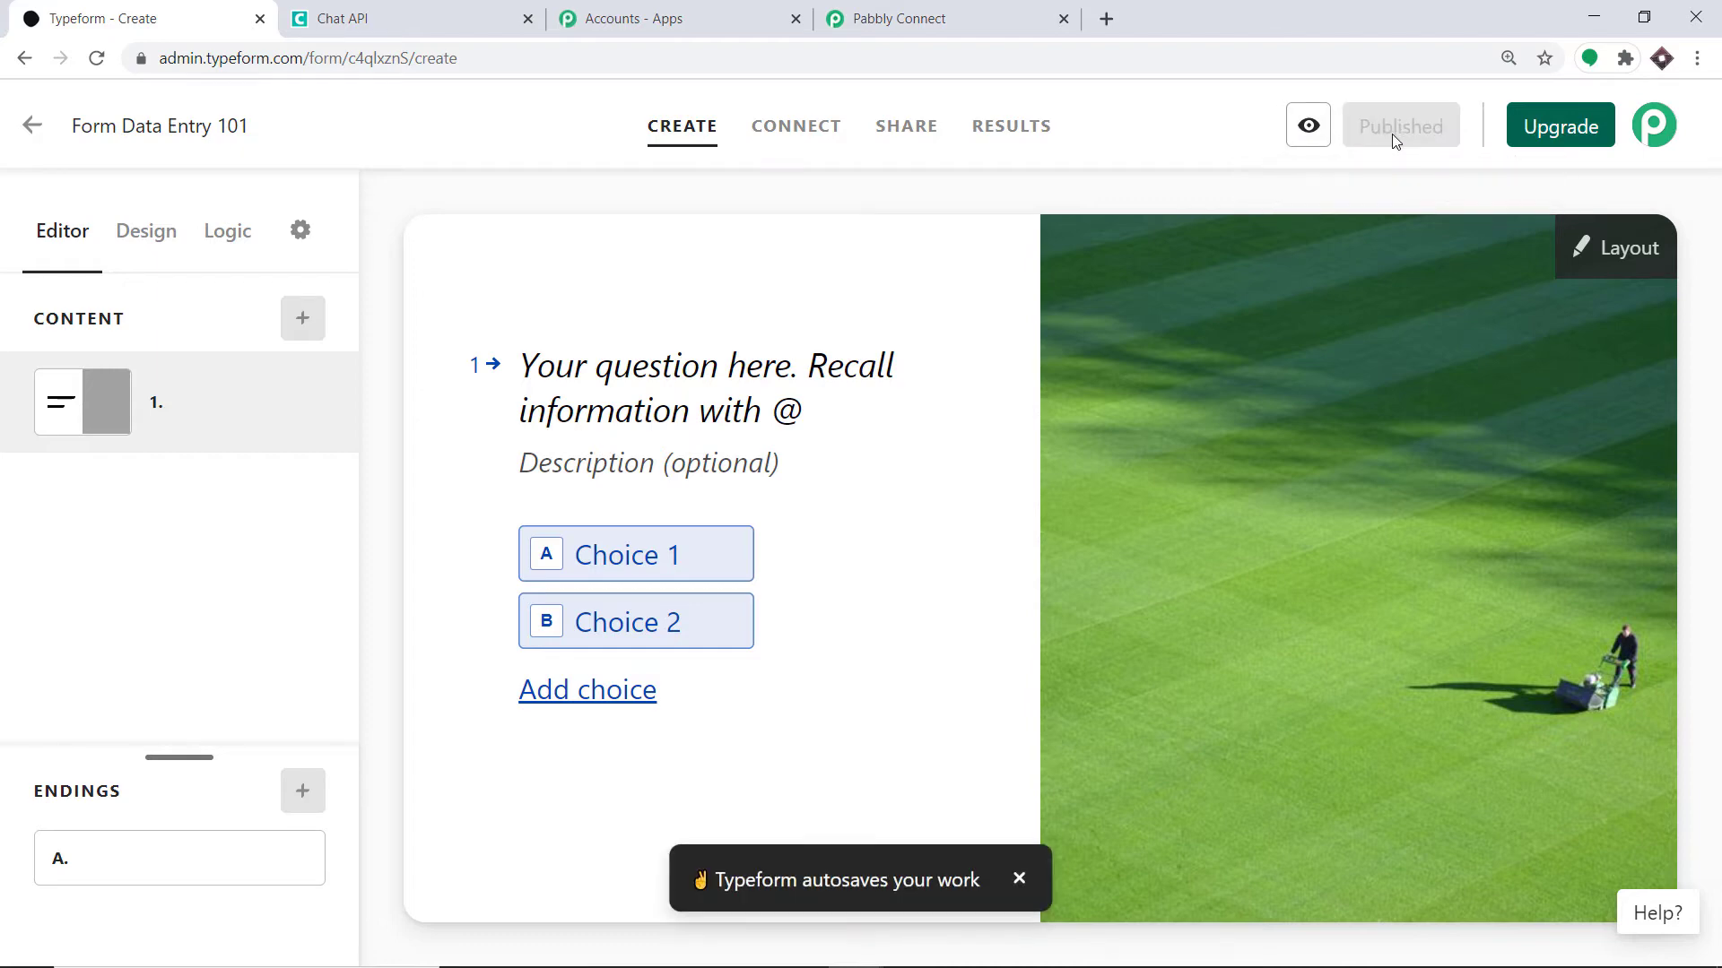
{"action": "left_click", "coordinate": [931, 12]}
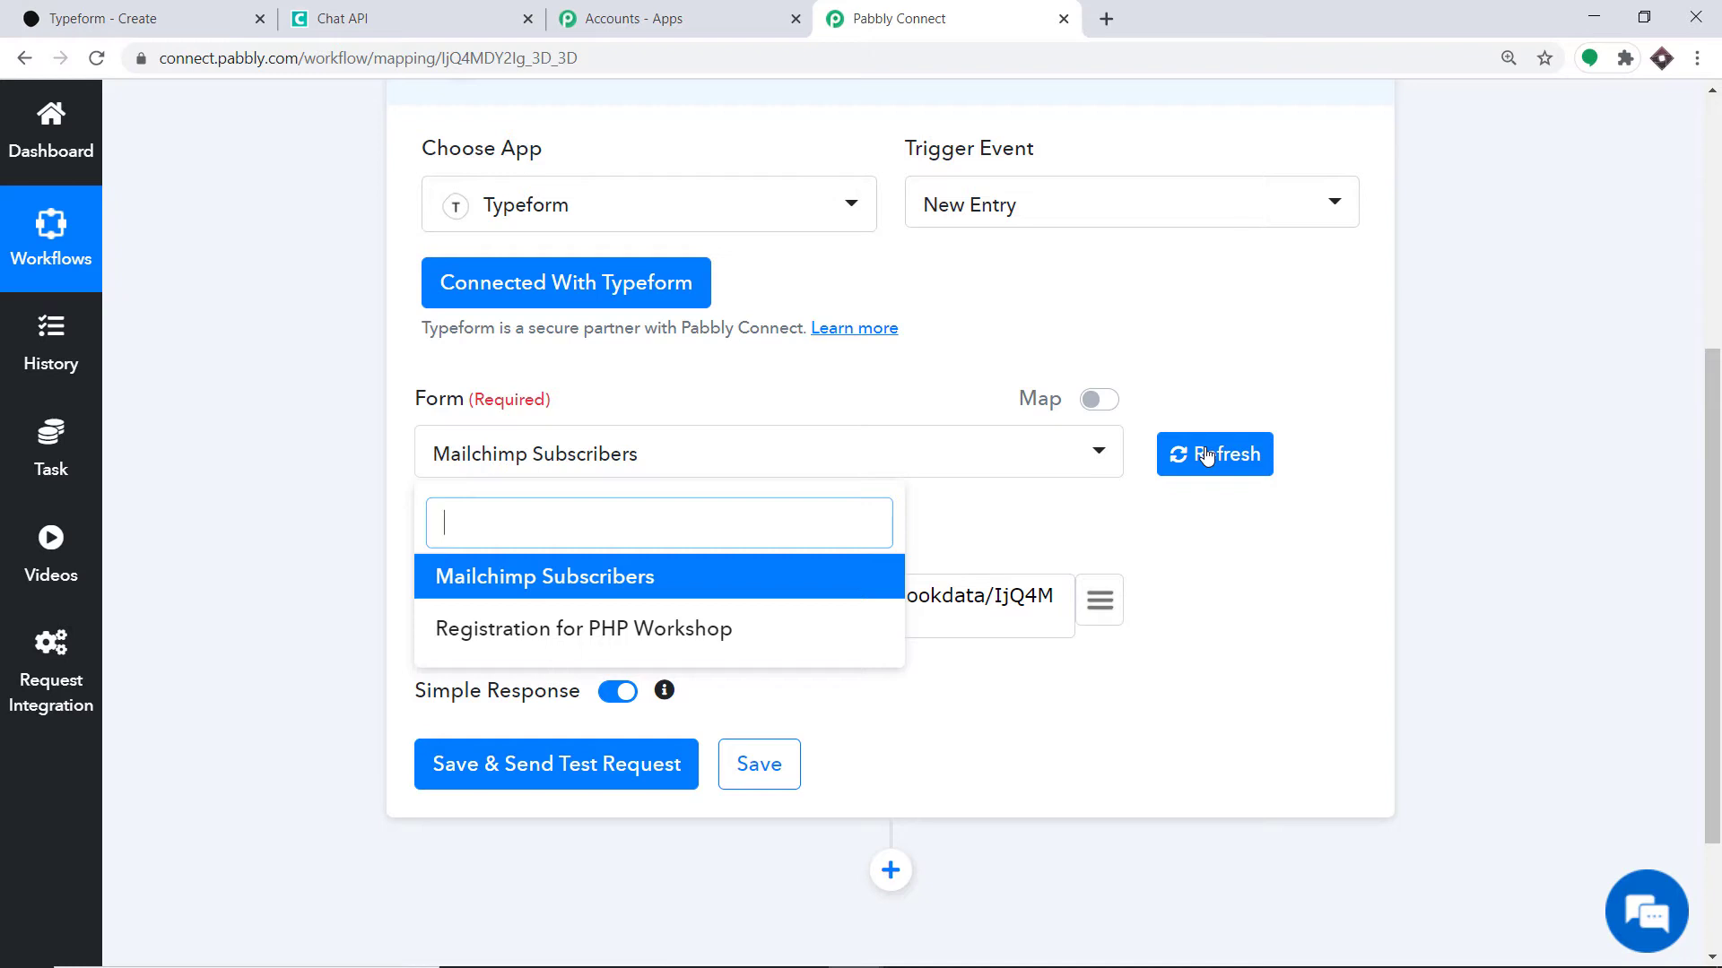
- Refresh the form list, select Registration for PHP Workshop, and save with a test request
{"action": "left_click", "coordinate": [1206, 456]}
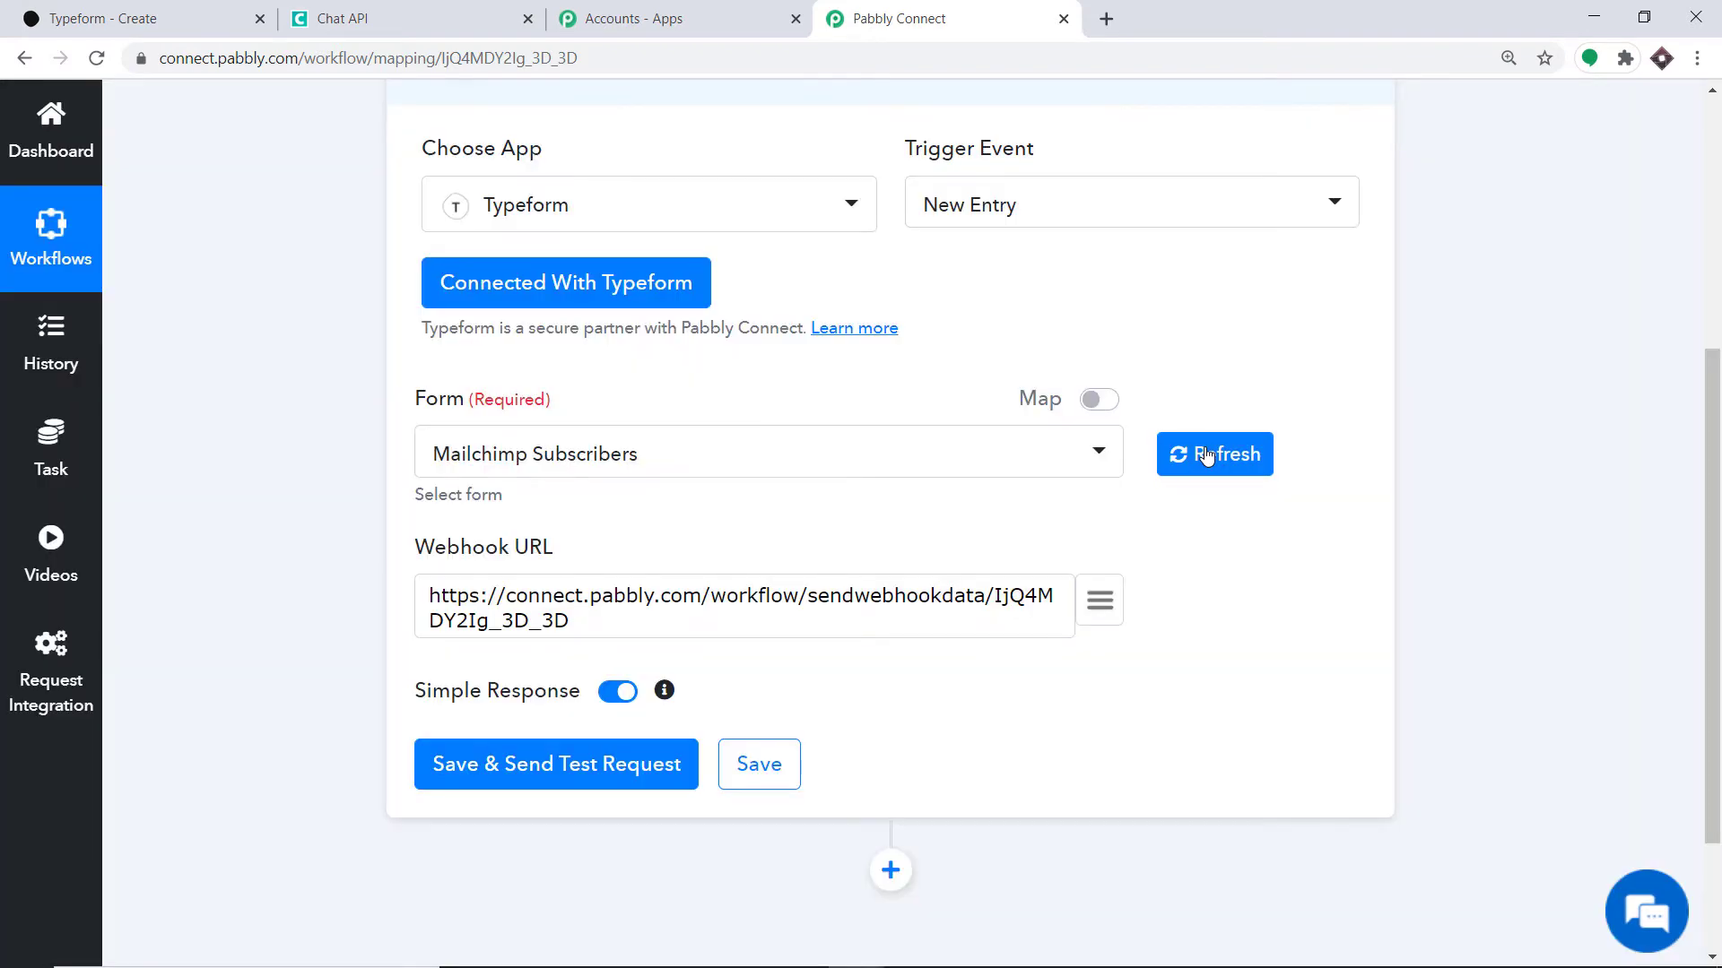
{"action": "left_click", "coordinate": [549, 453]}
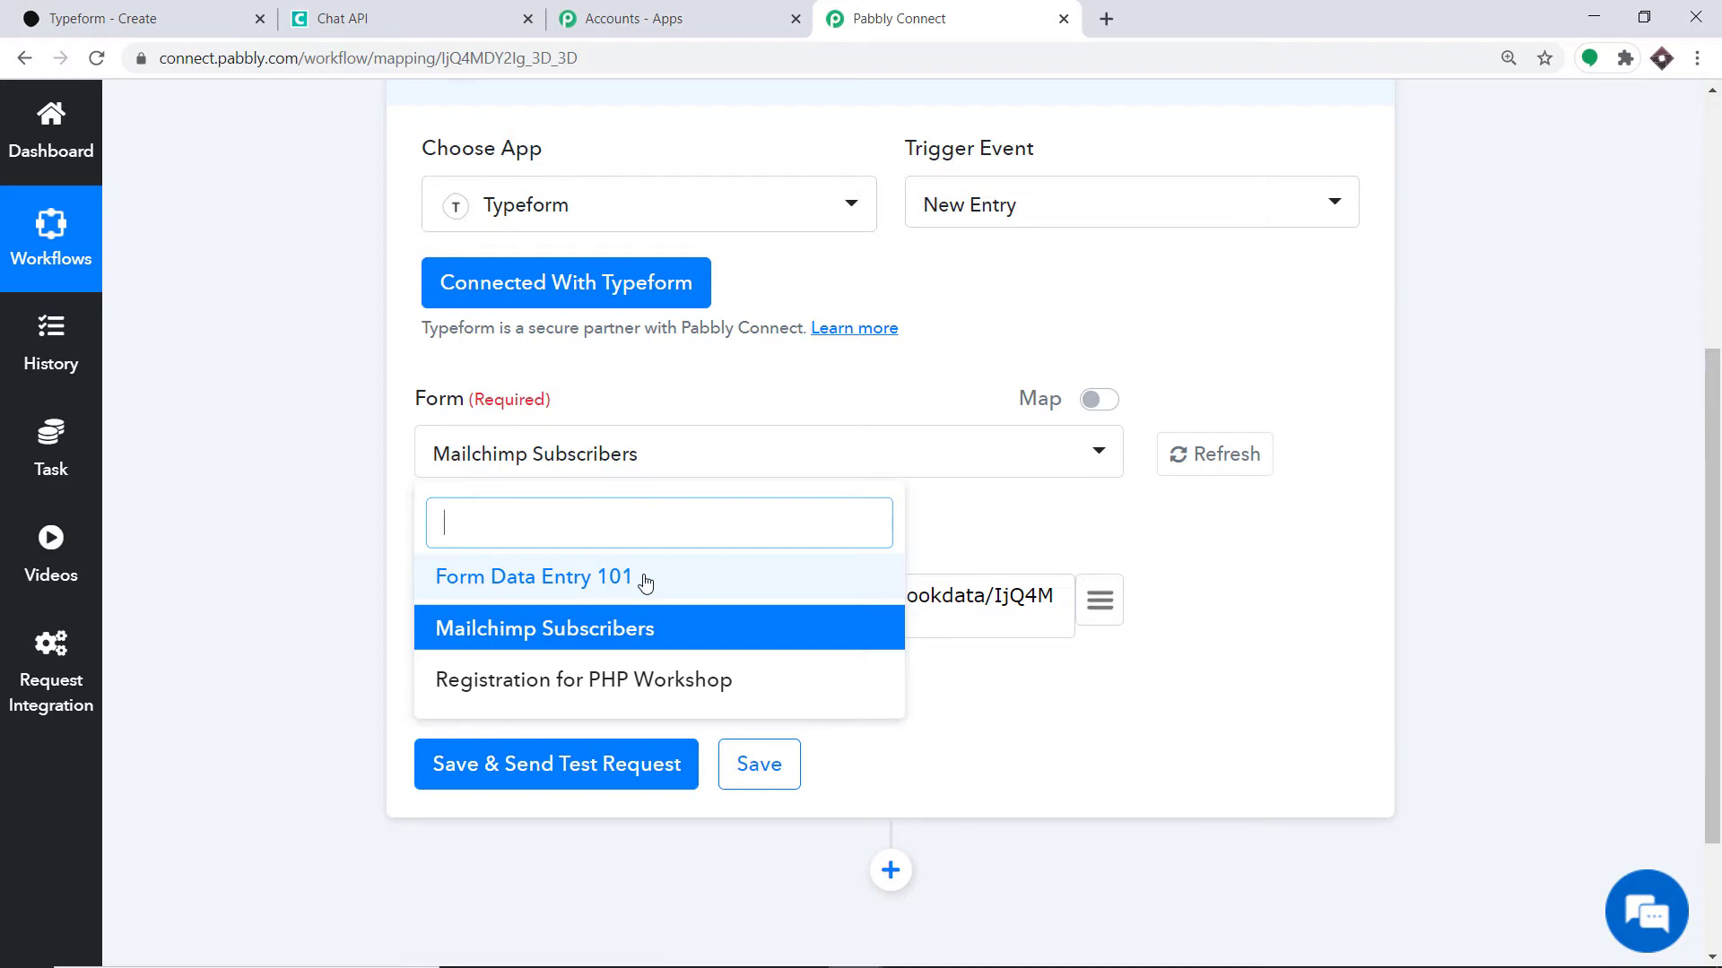
{"action": "left_click", "coordinate": [535, 689]}
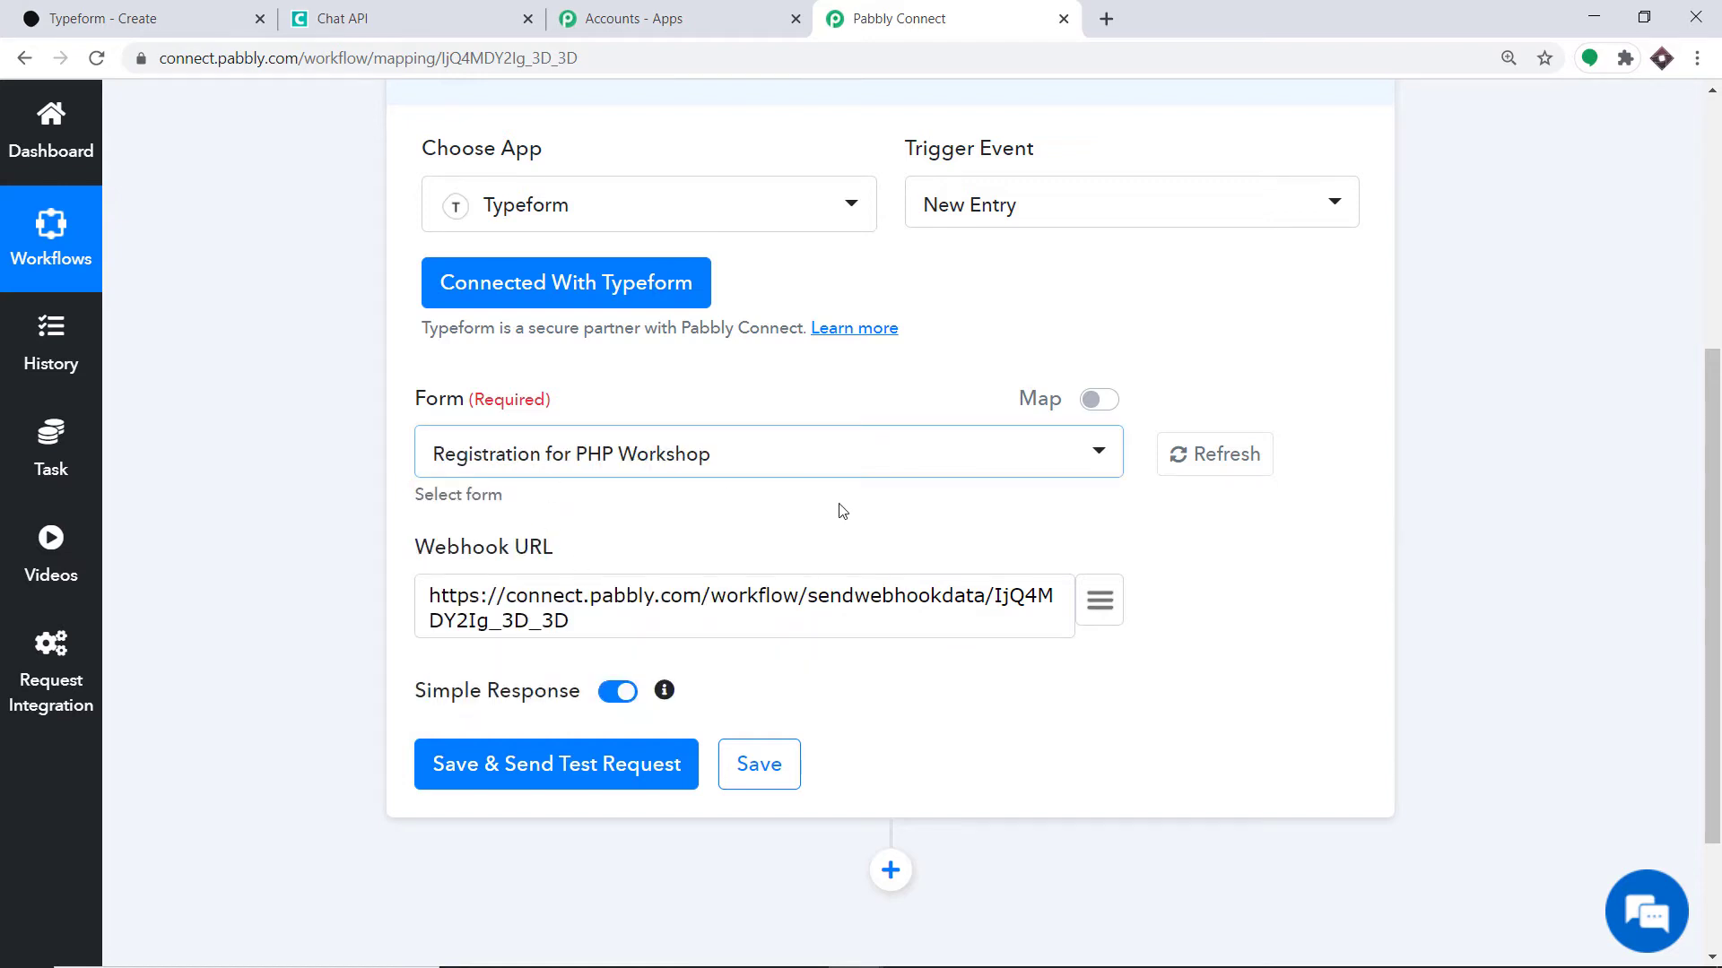
{"action": "left_click", "coordinate": [512, 769]}
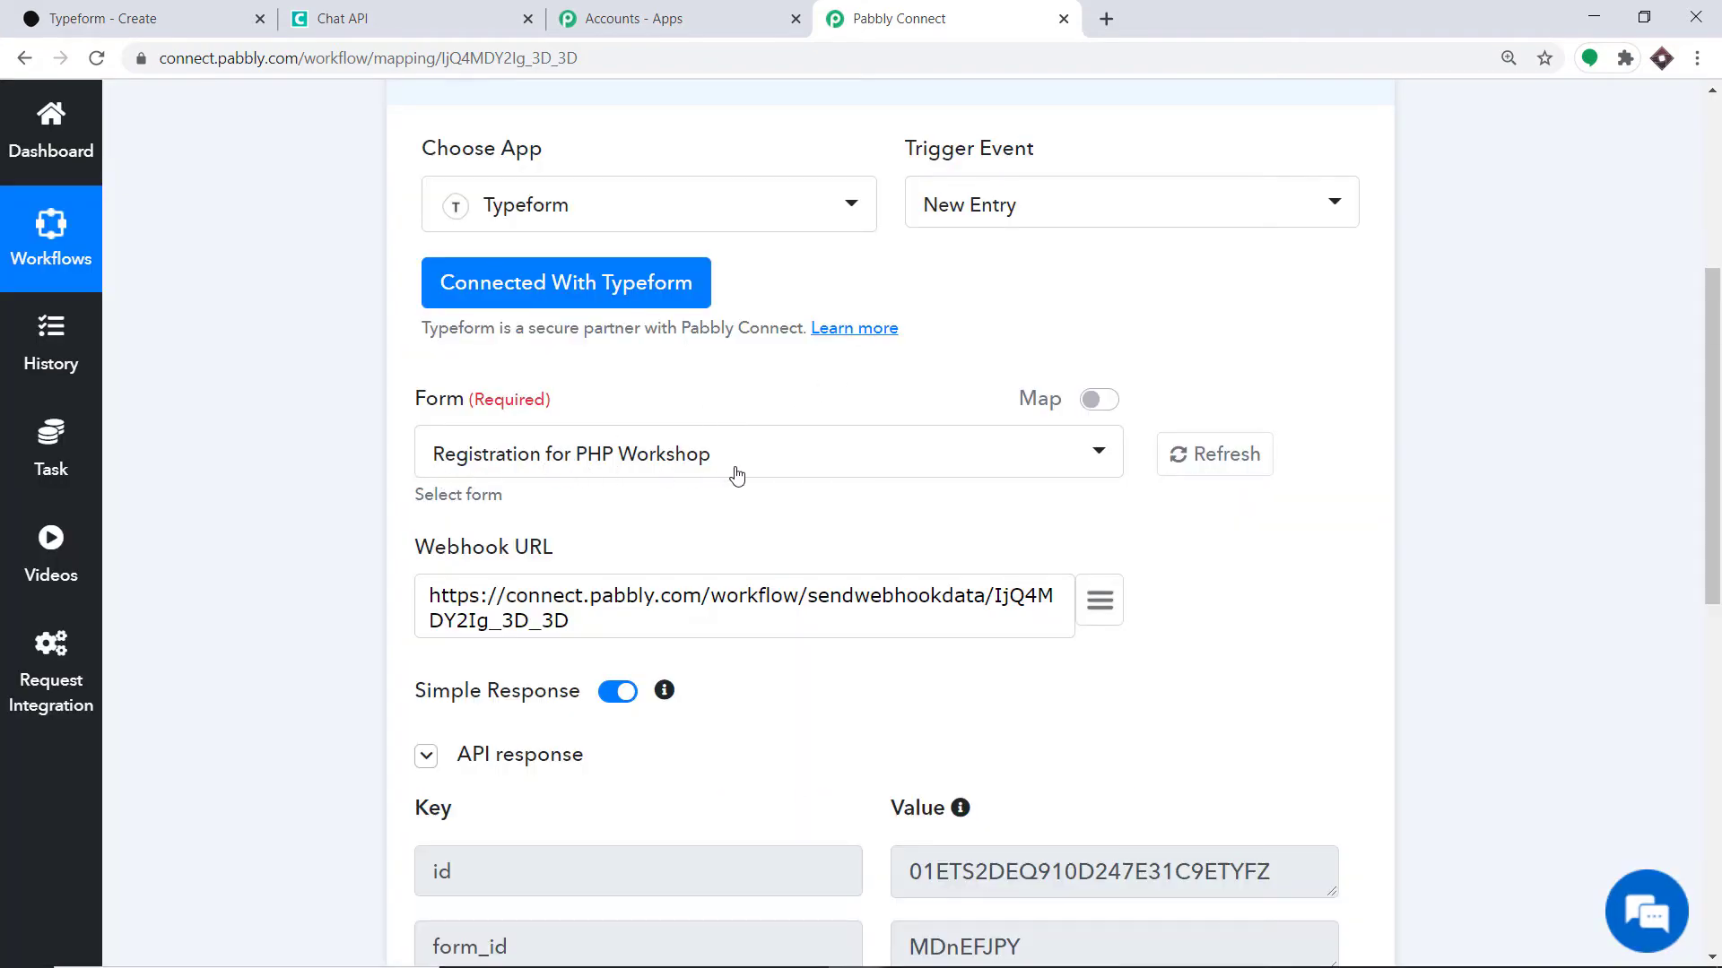
{"action": "scroll", "coordinate": [737, 475], "scroll_direction": "down", "scroll_amount": 3}
{"action": "scroll", "coordinate": [734, 469], "scroll_direction": "down", "scroll_amount": 1}
{"action": "scroll", "coordinate": [736, 466], "scroll_direction": "up", "scroll_amount": 1}
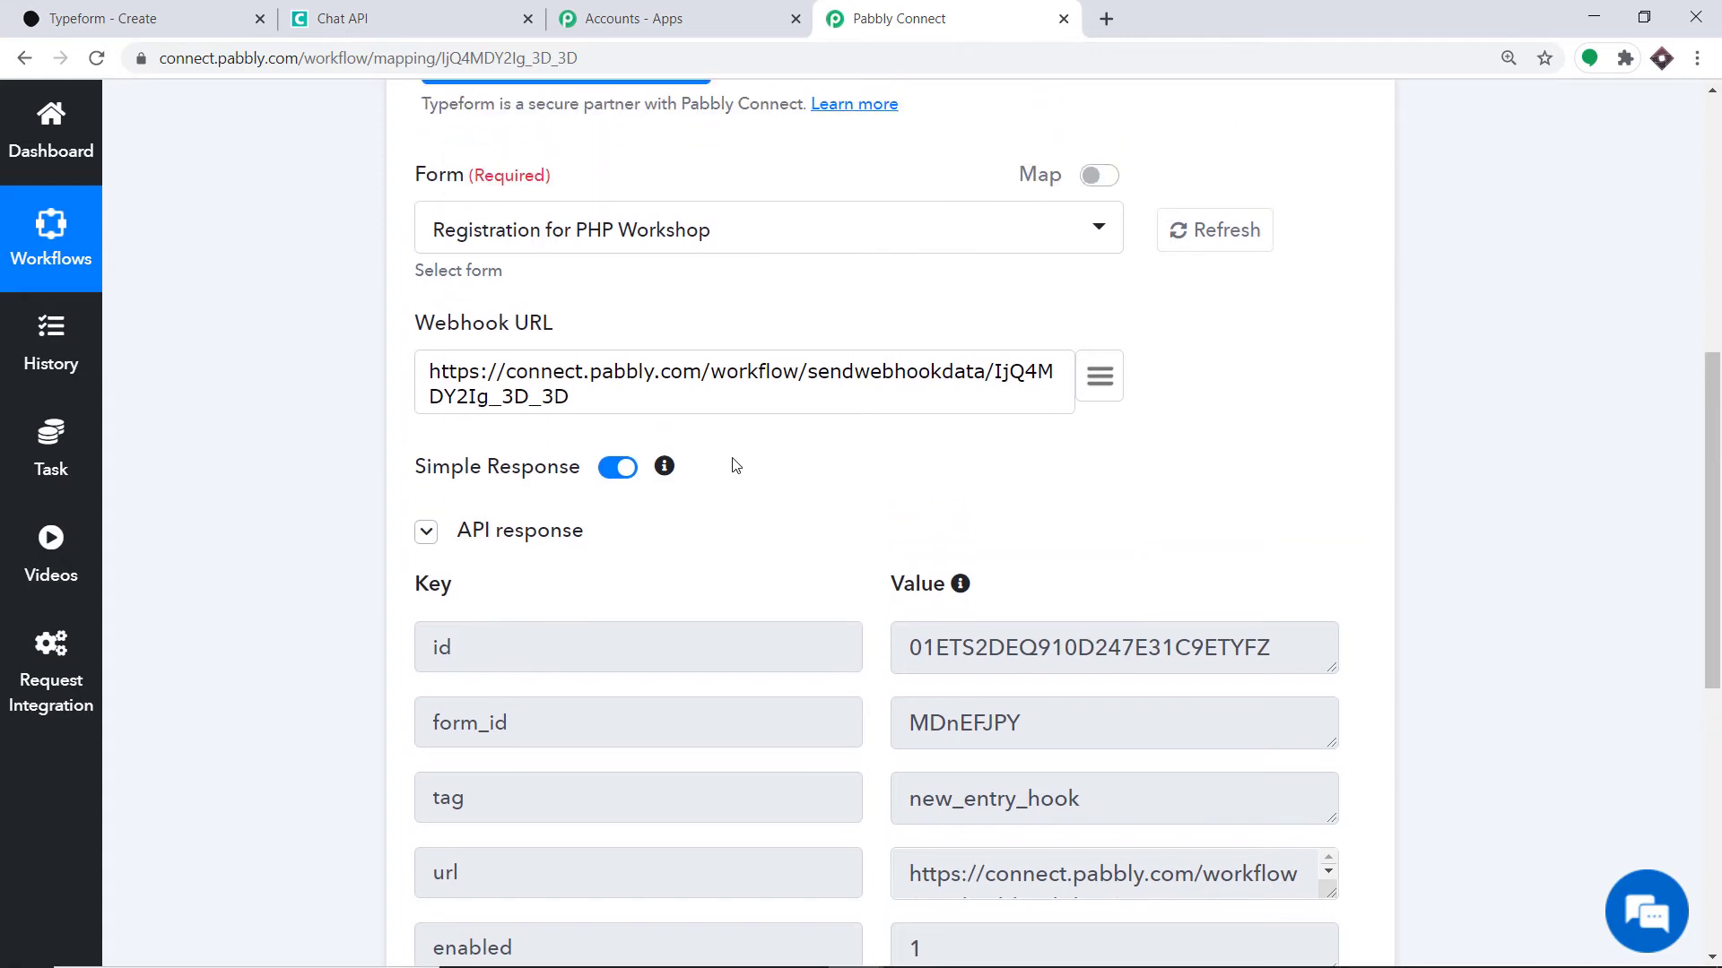
{"action": "left_click", "coordinate": [171, 11]}
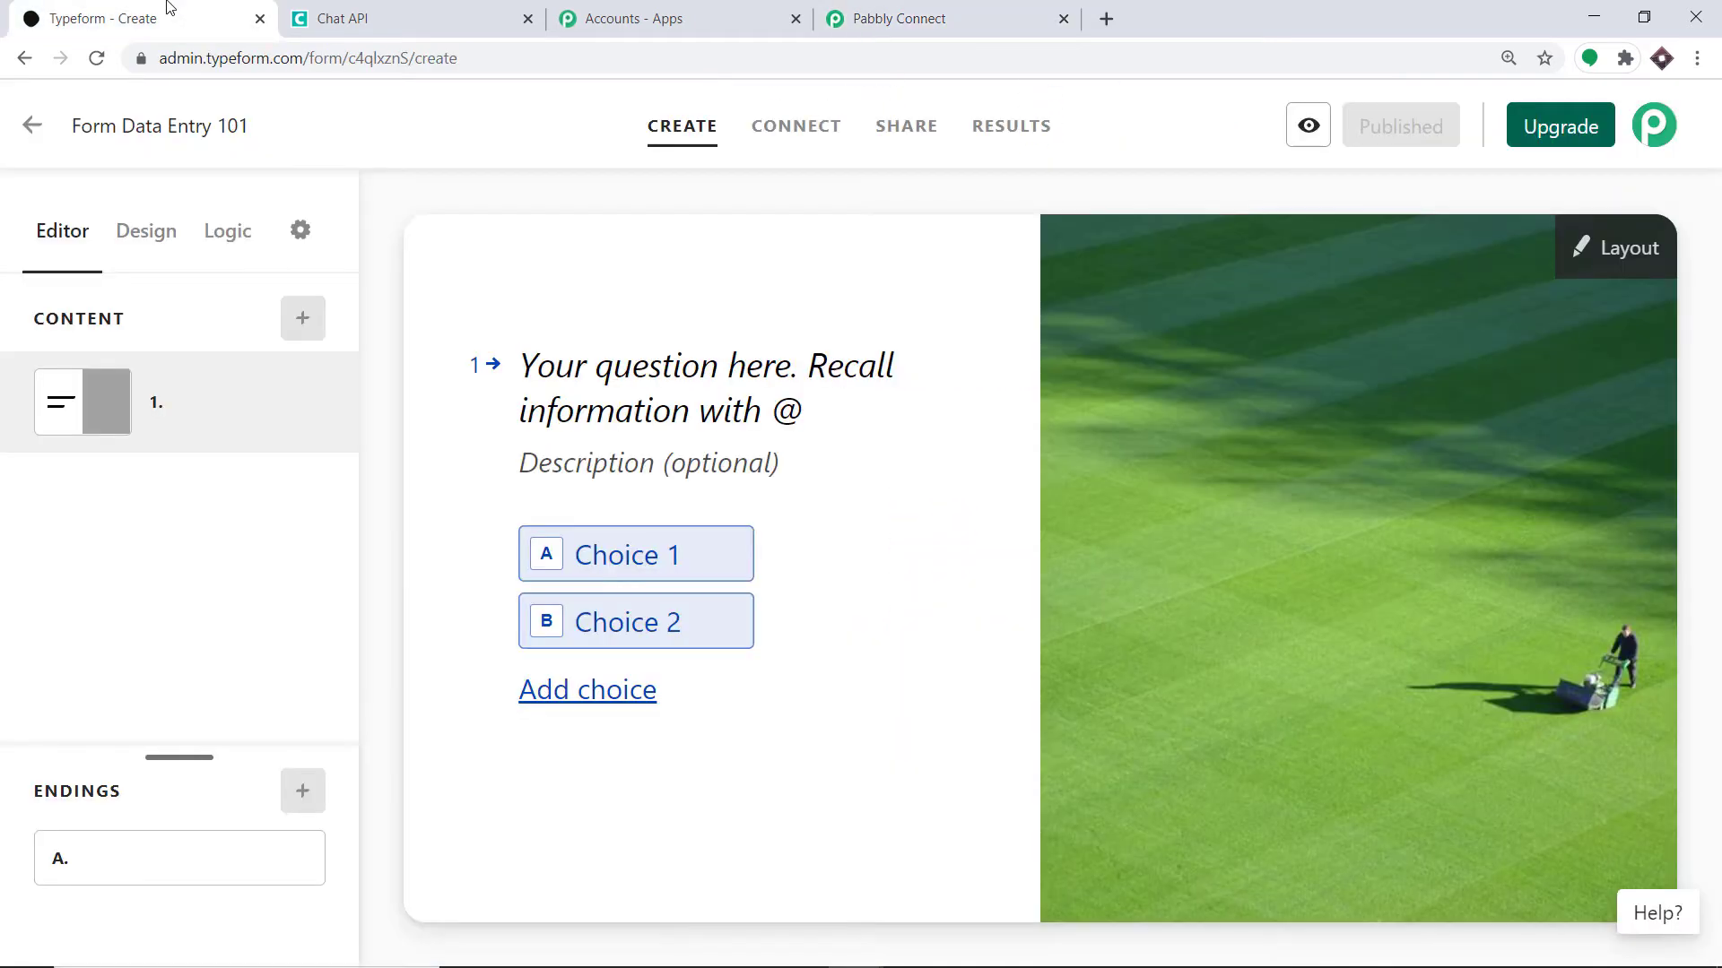
- Set the Pabbly Connect trigger to capture a webhook response
{"action": "left_click", "coordinate": [31, 129]}
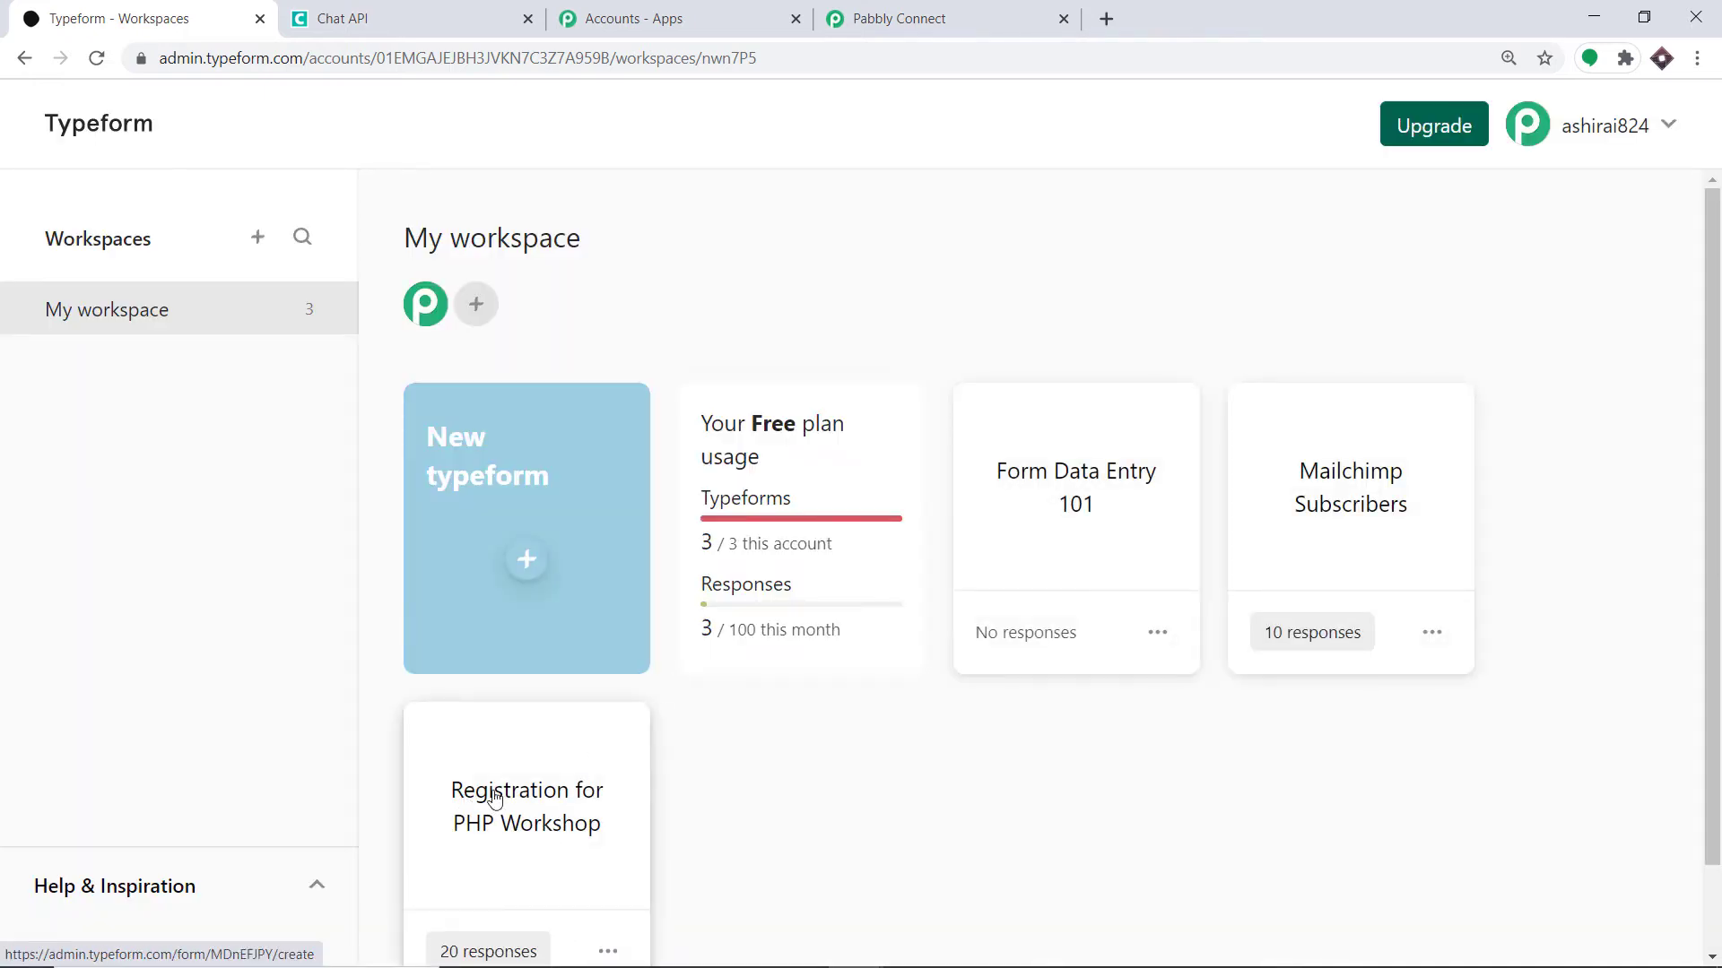
{"action": "scroll", "coordinate": [511, 807], "scroll_direction": "down", "scroll_amount": 1}
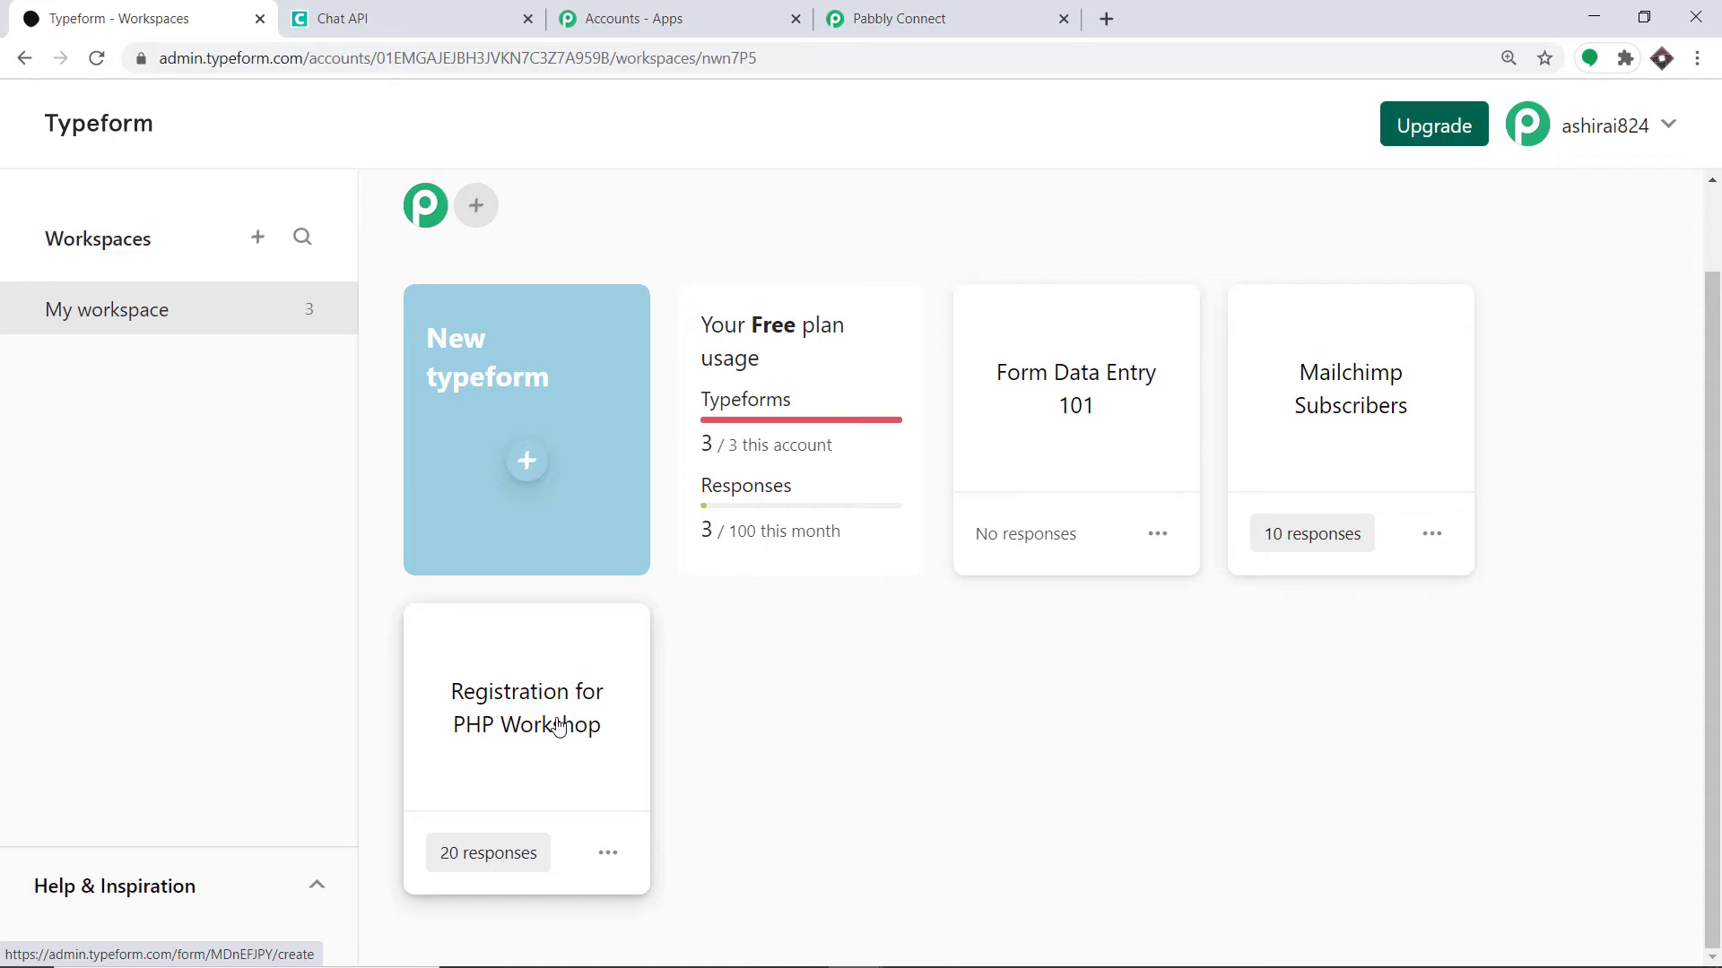
{"action": "left_click", "coordinate": [937, 18]}
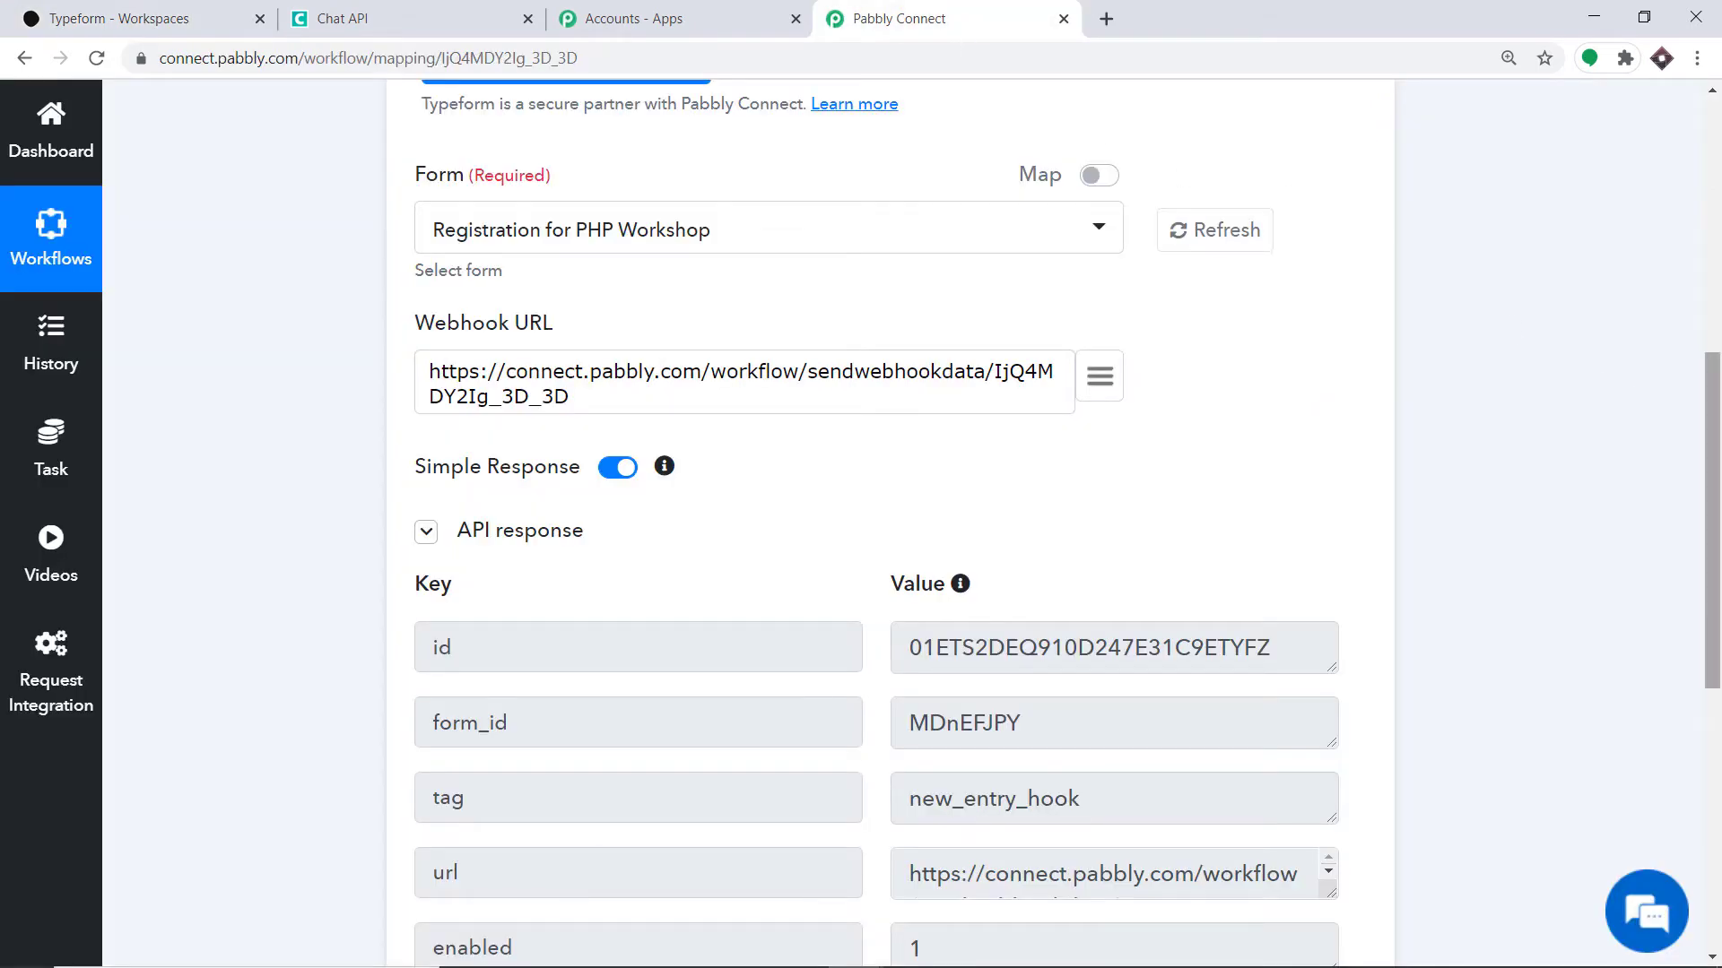
{"action": "scroll", "coordinate": [1231, 432], "scroll_direction": "down", "scroll_amount": 7}
{"action": "left_click", "coordinate": [946, 619]}
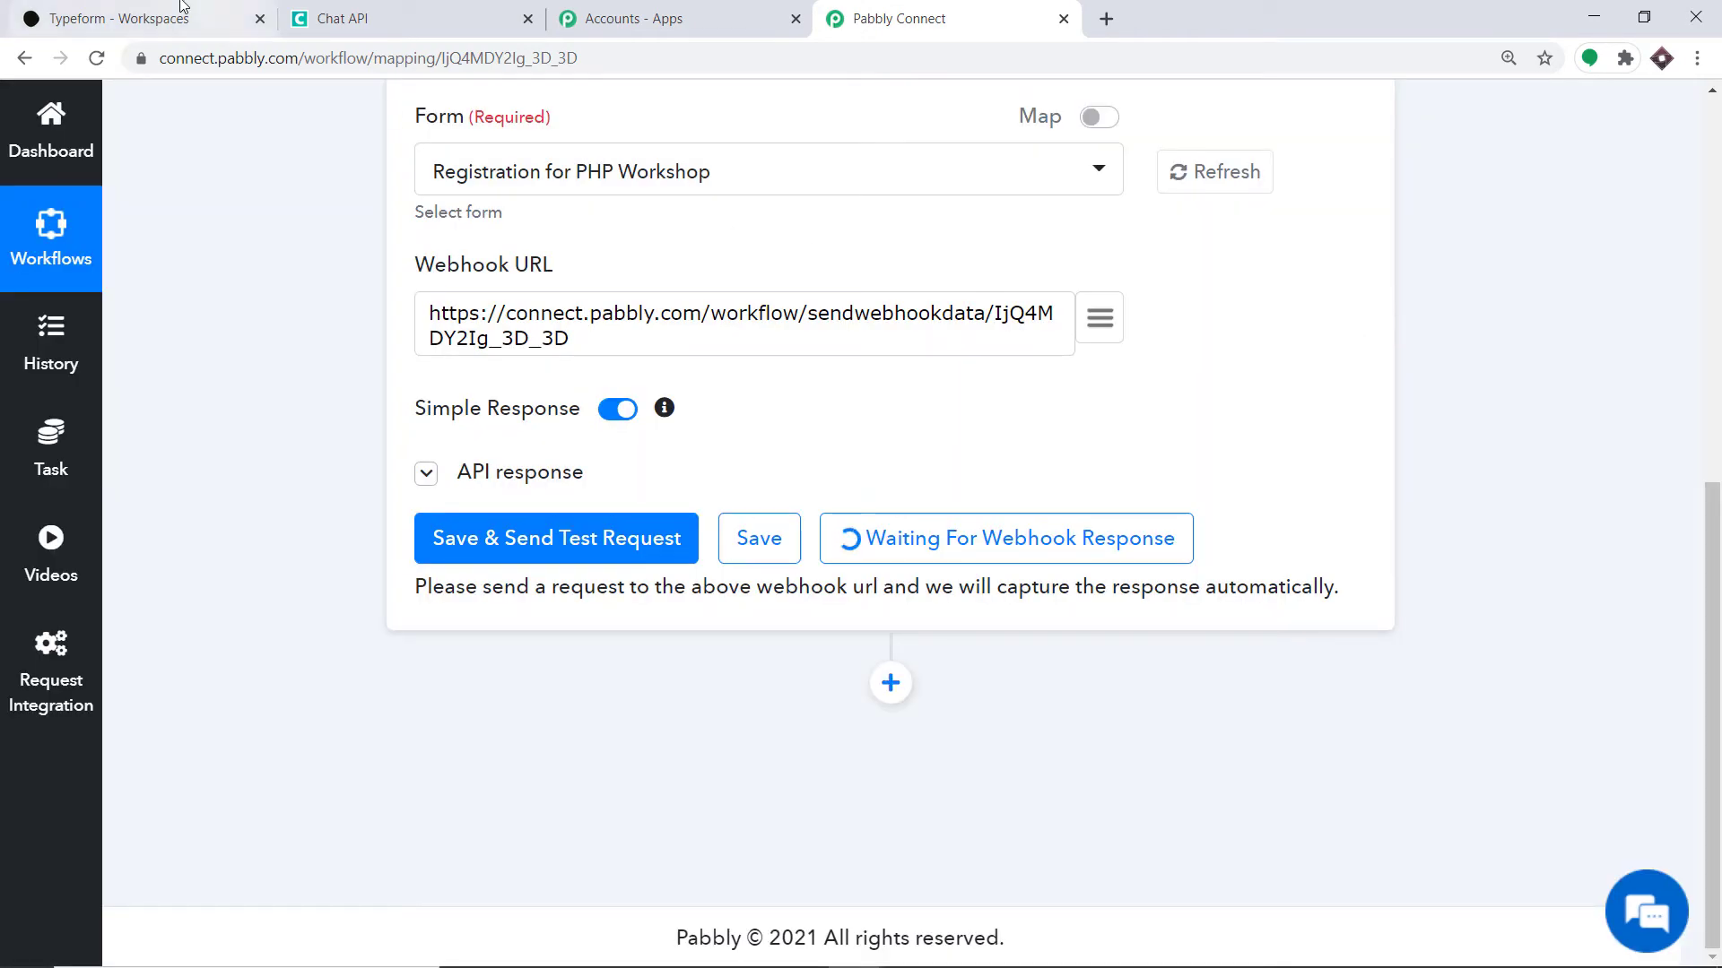
- Copy the public share link of the Registration for PHP Workshop form
{"action": "left_click", "coordinate": [179, 5]}
{"action": "left_click", "coordinate": [605, 853]}
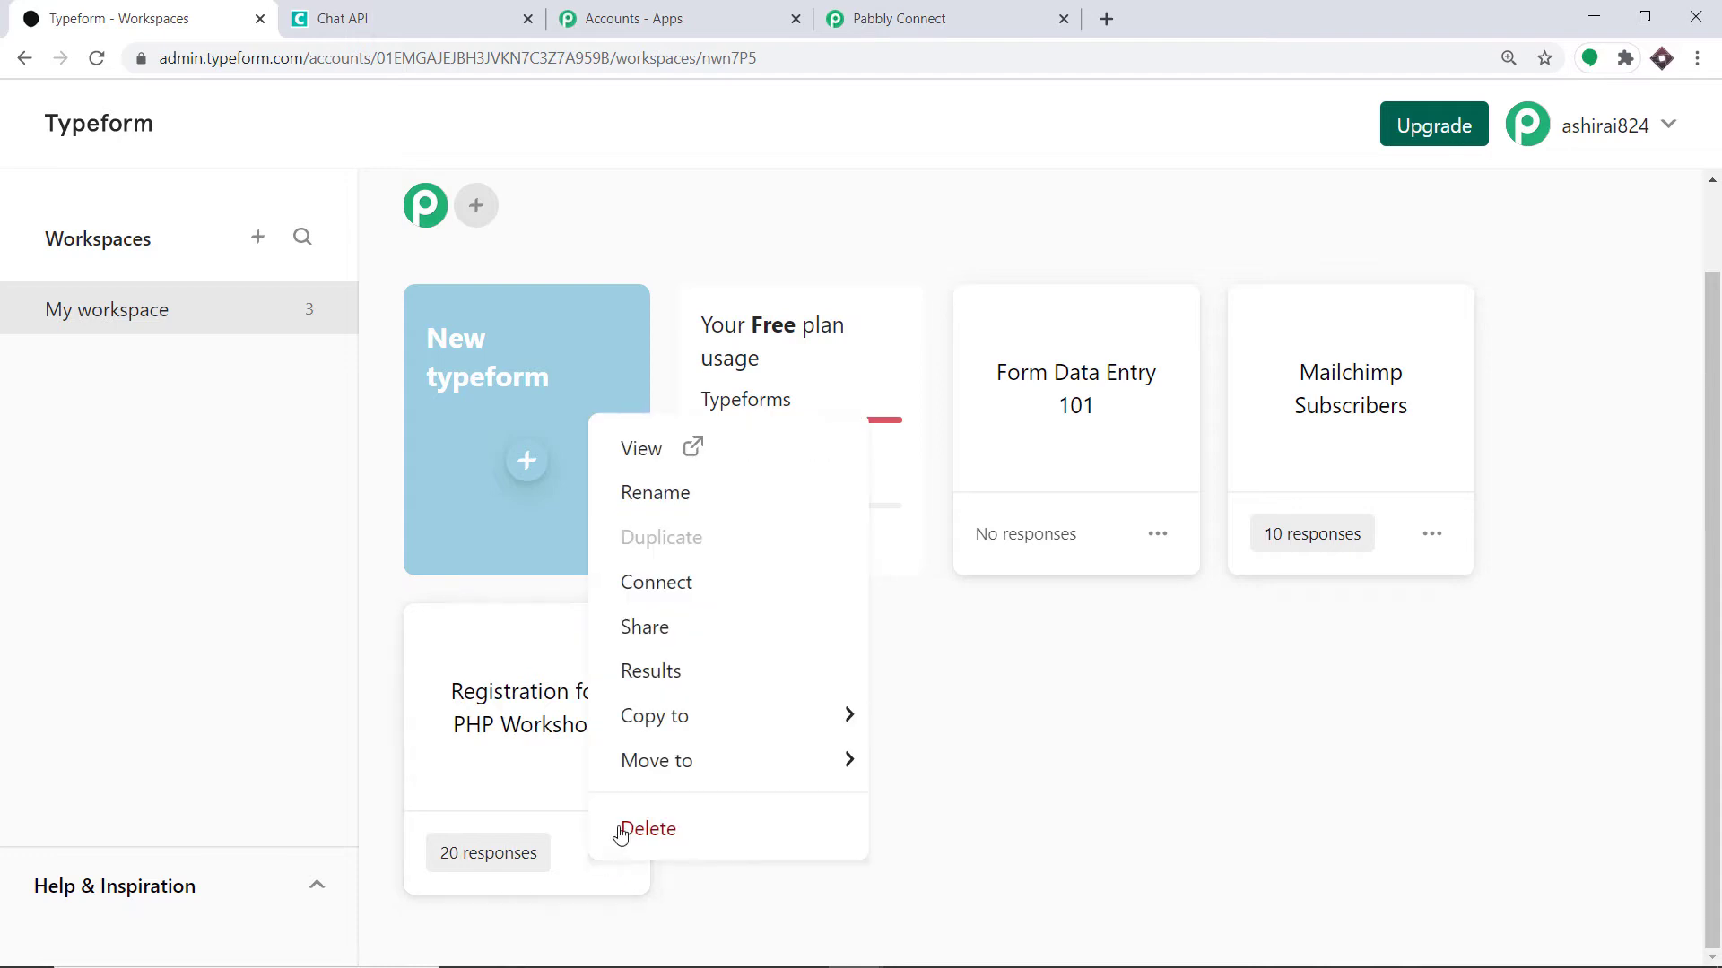
{"action": "left_click", "coordinate": [662, 639]}
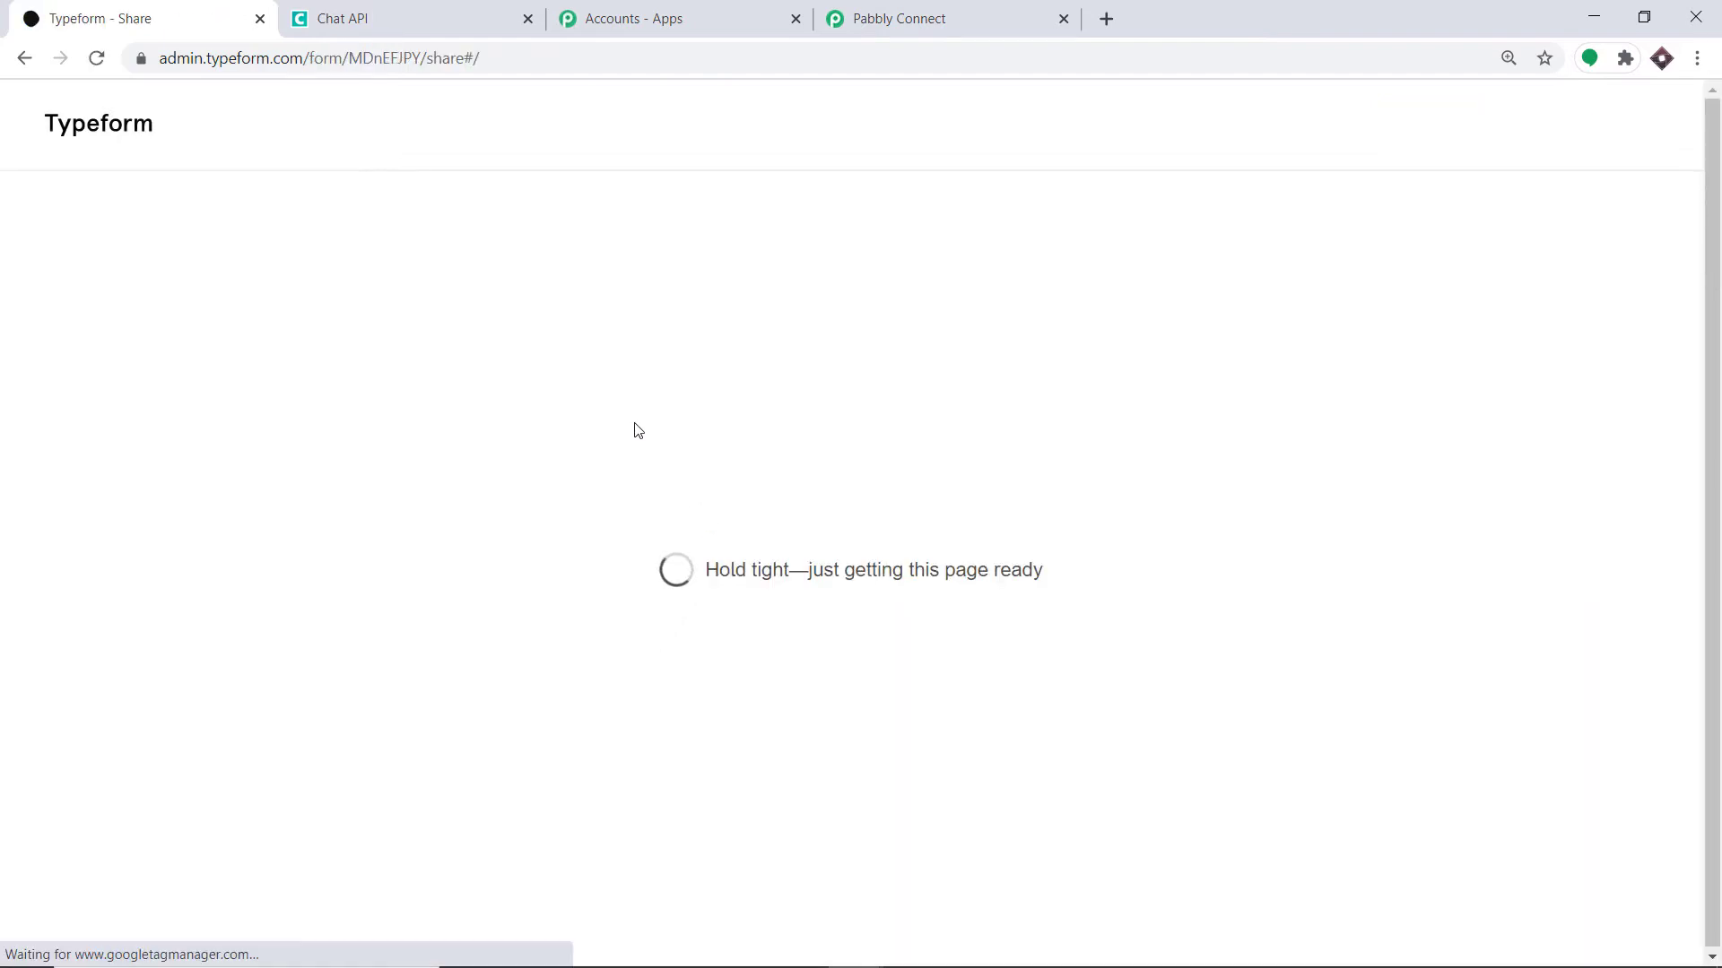
{"action": "left_click", "coordinate": [769, 471]}
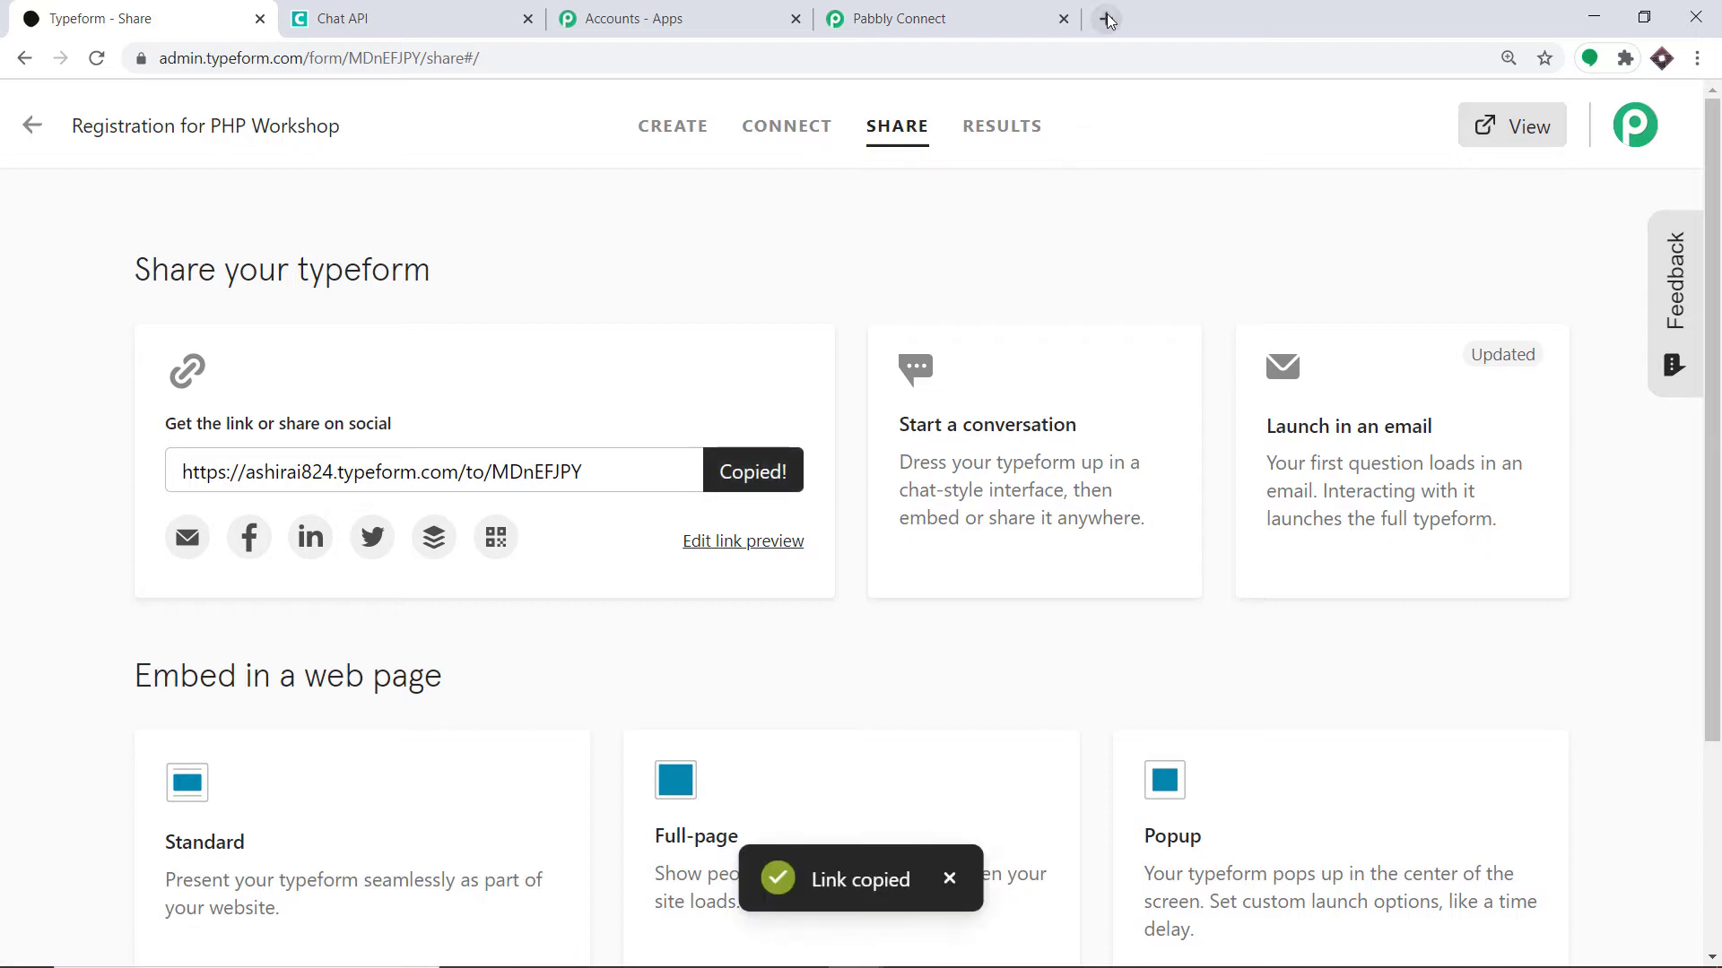
{"action": "left_click", "coordinate": [1106, 18]}
- Open the pasted form link and answer the full name and email questions
{"action": "key", "text": "ctrl+v"}
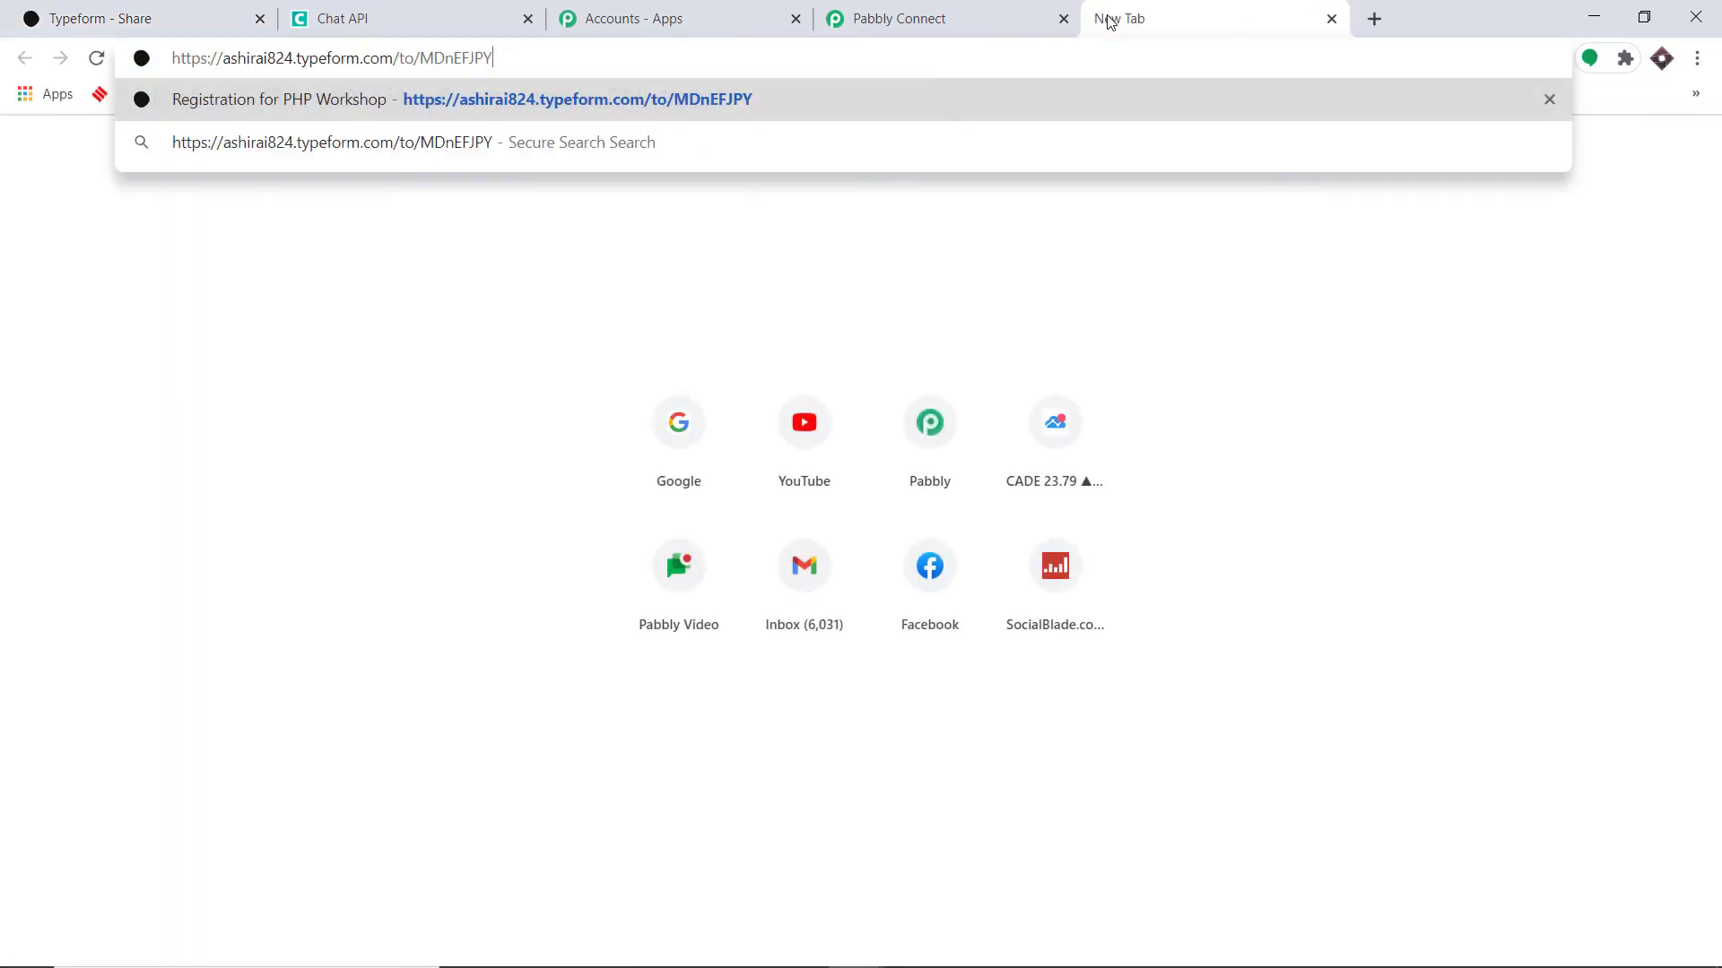
{"action": "key", "text": "Return"}
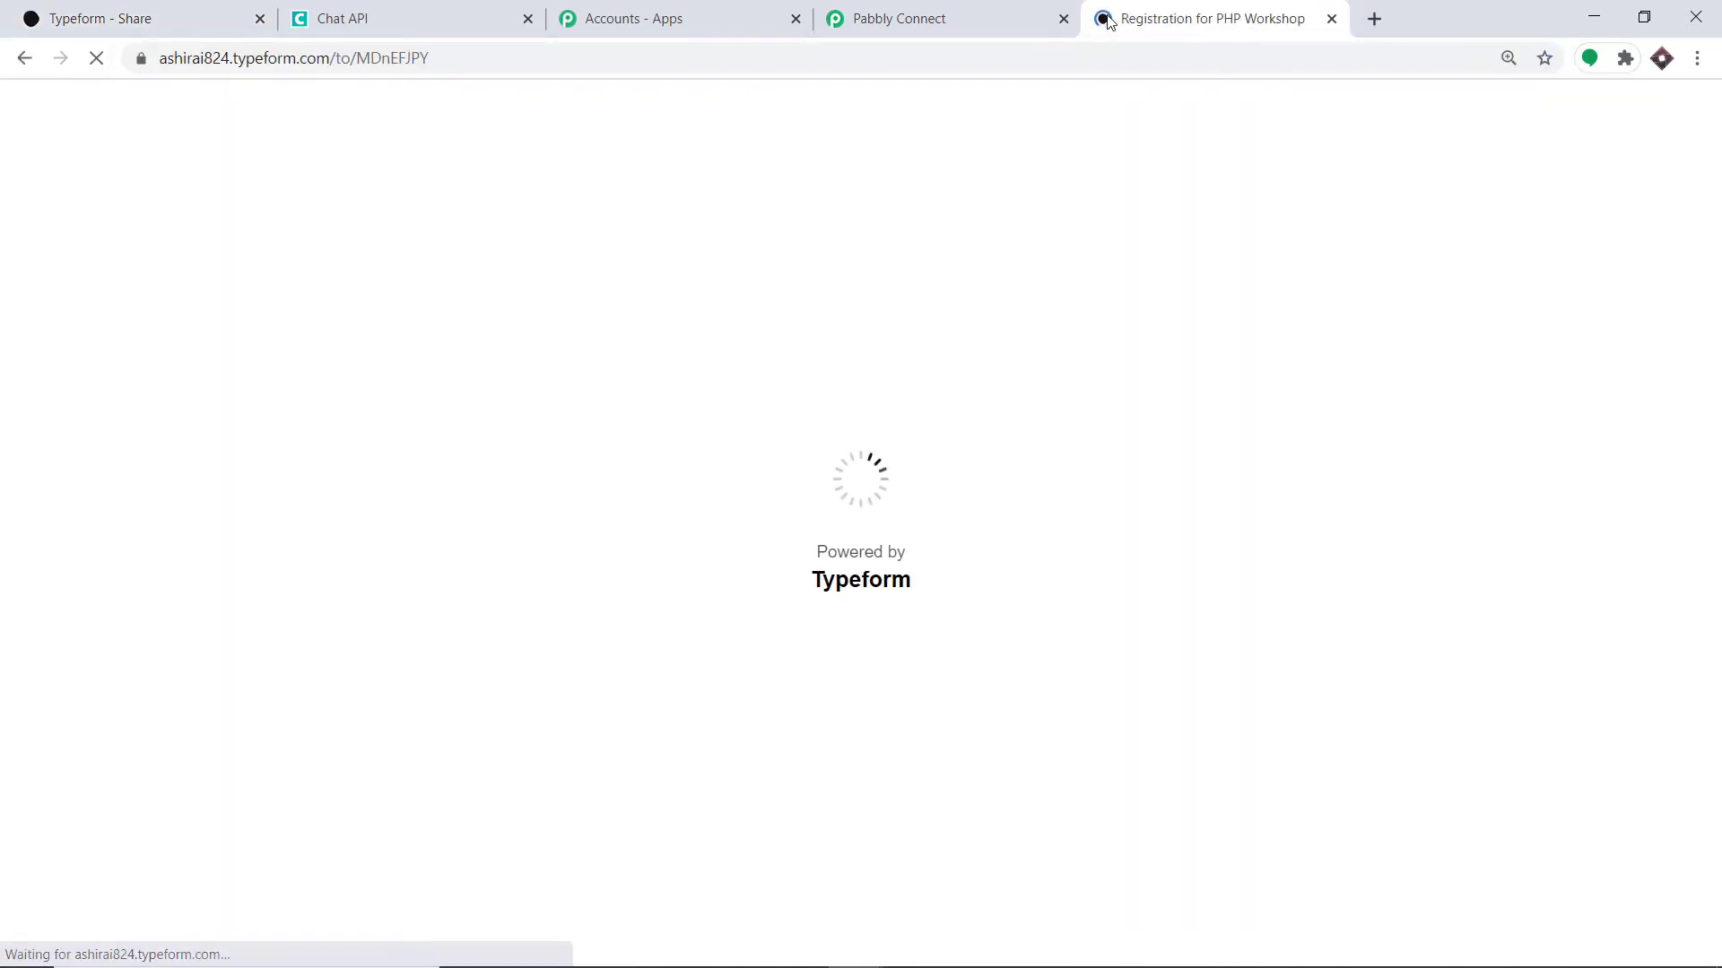
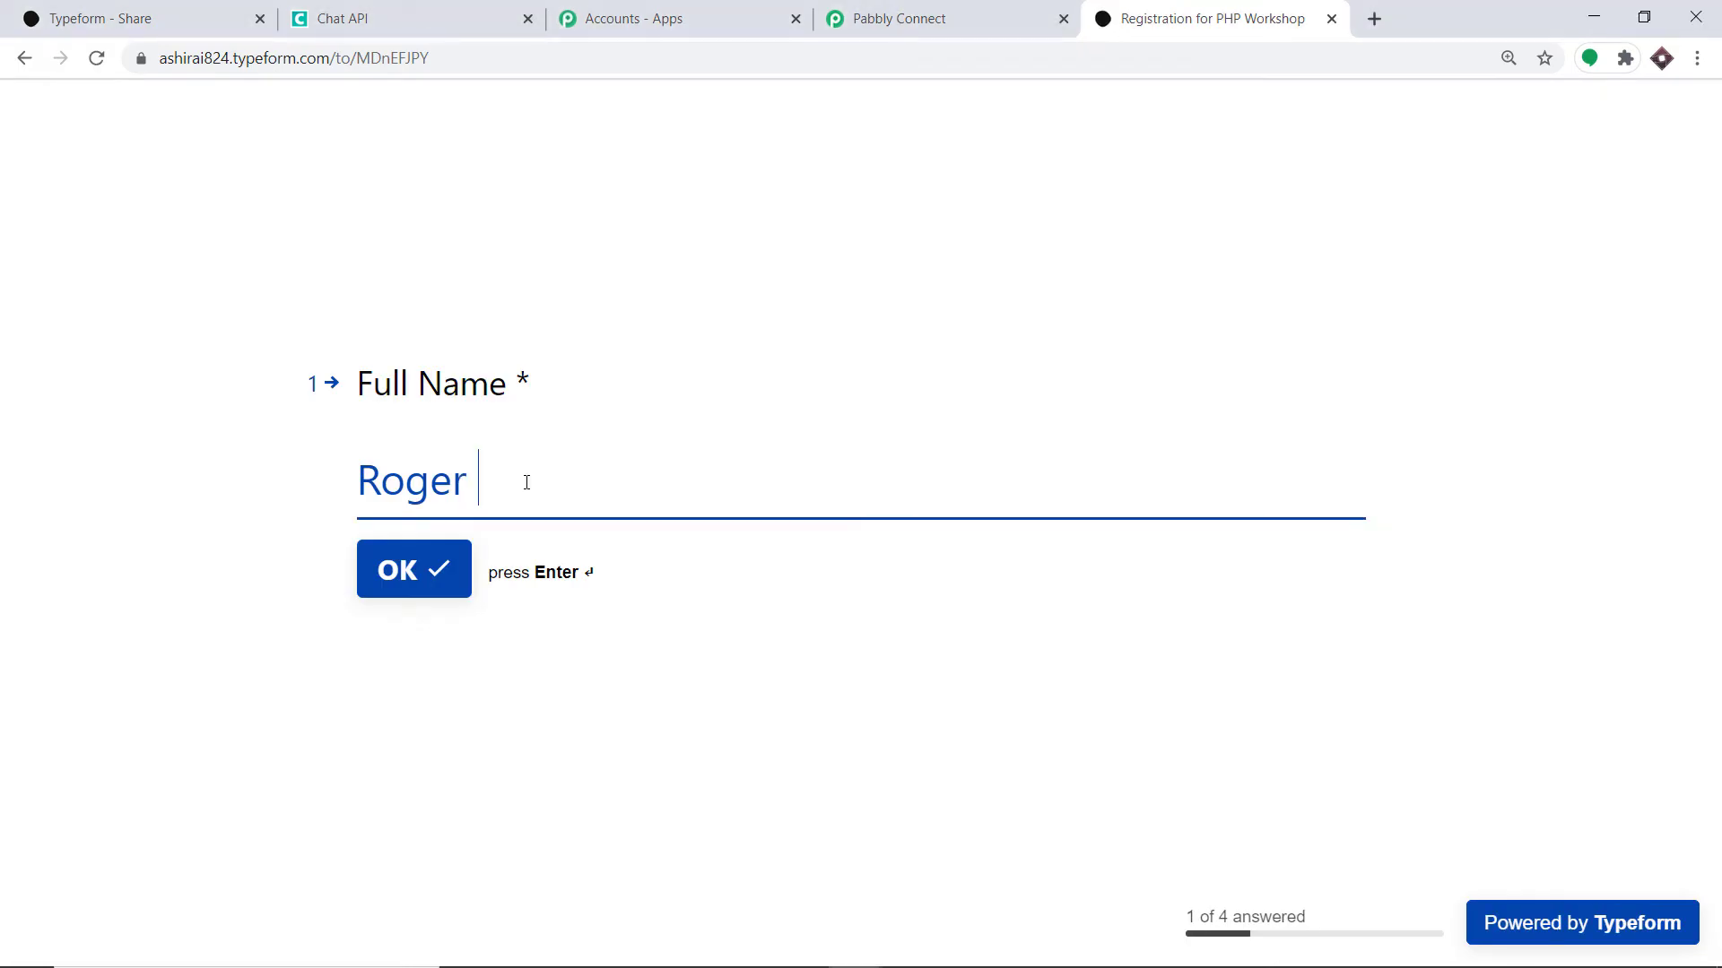
{"action": "left_click", "coordinate": [431, 584]}
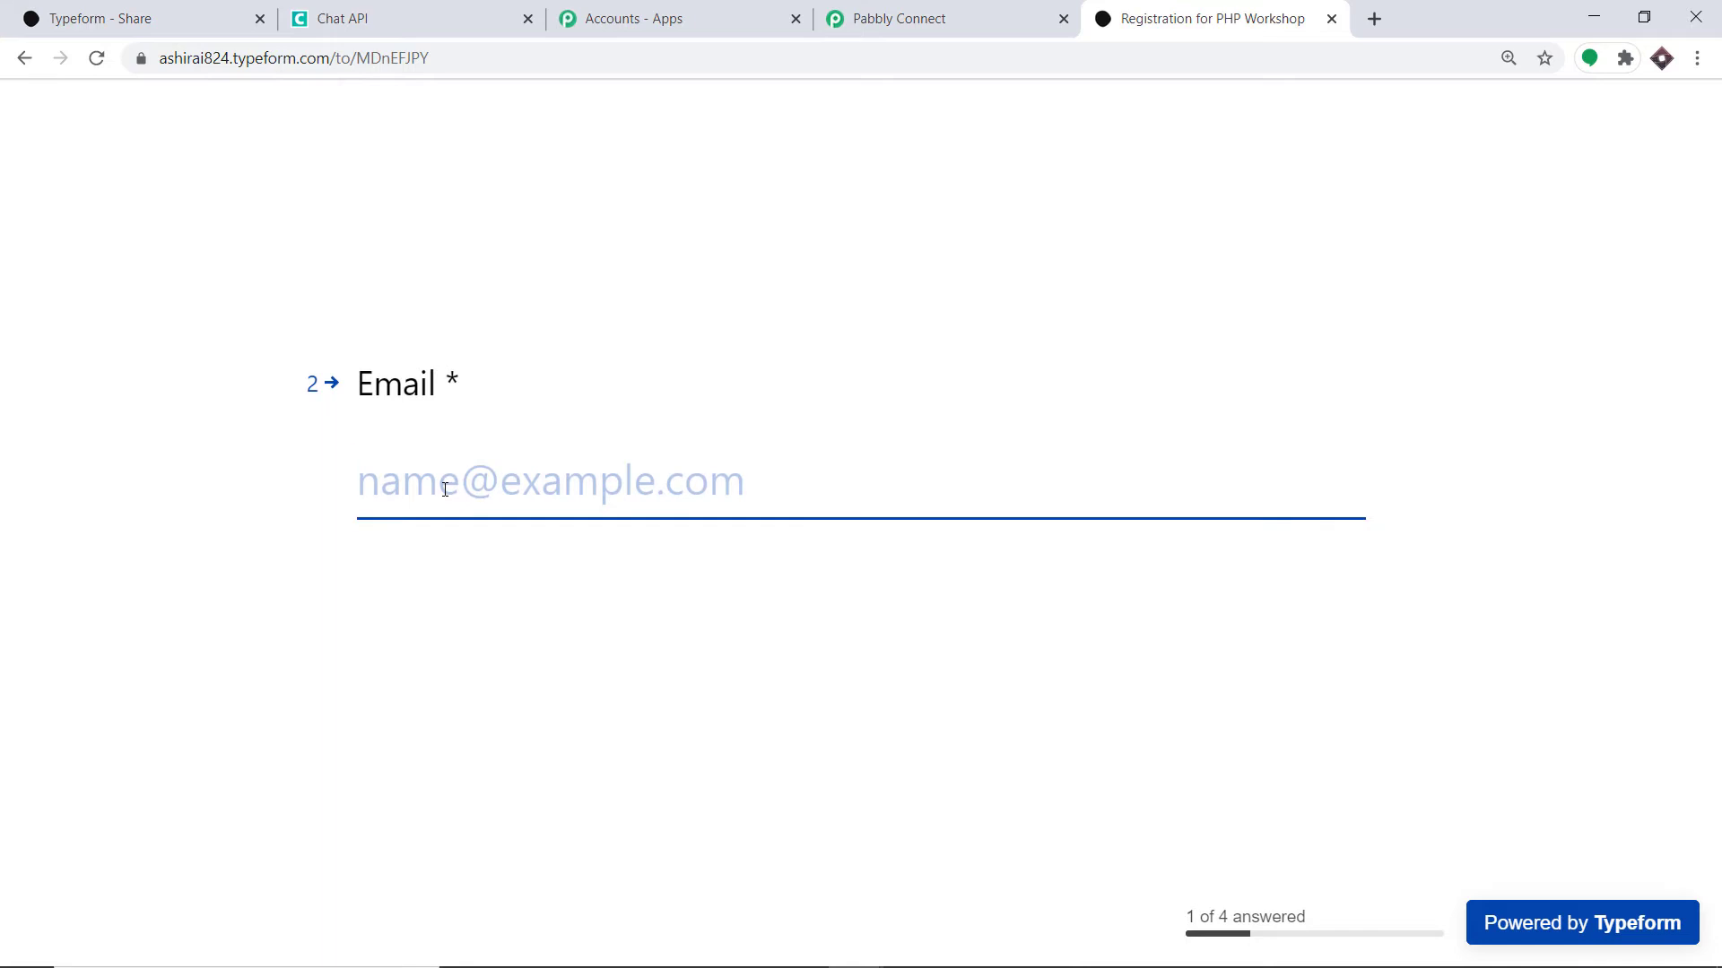
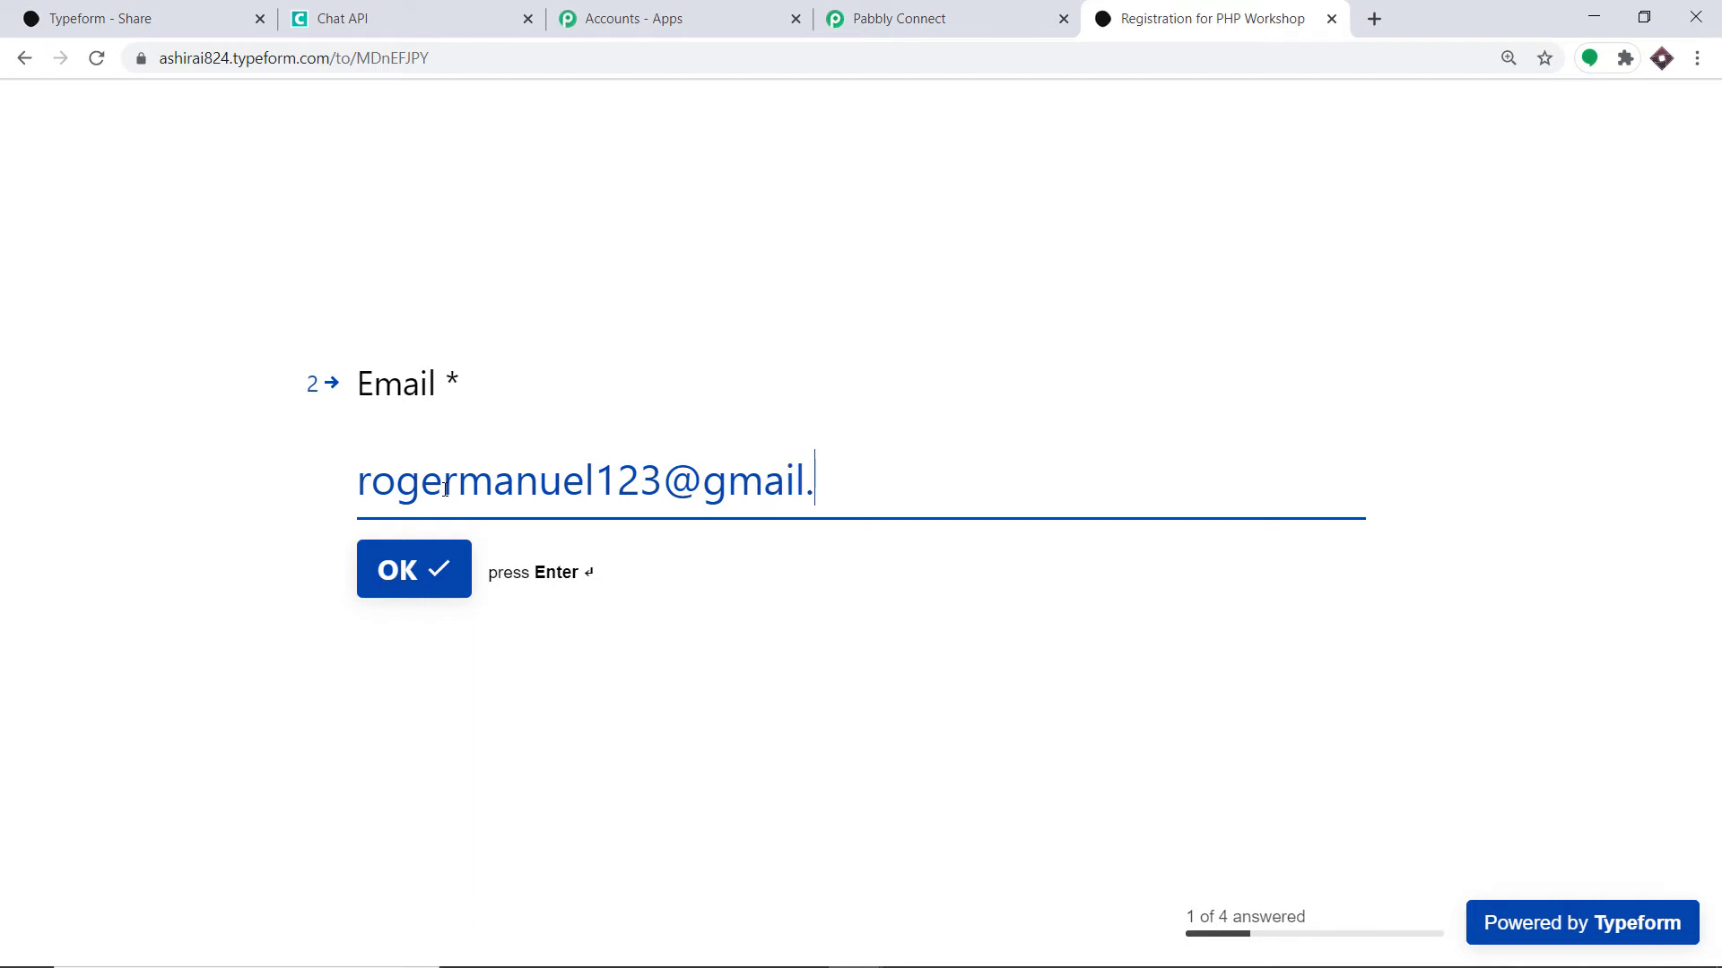
{"action": "left_click", "coordinate": [400, 560]}
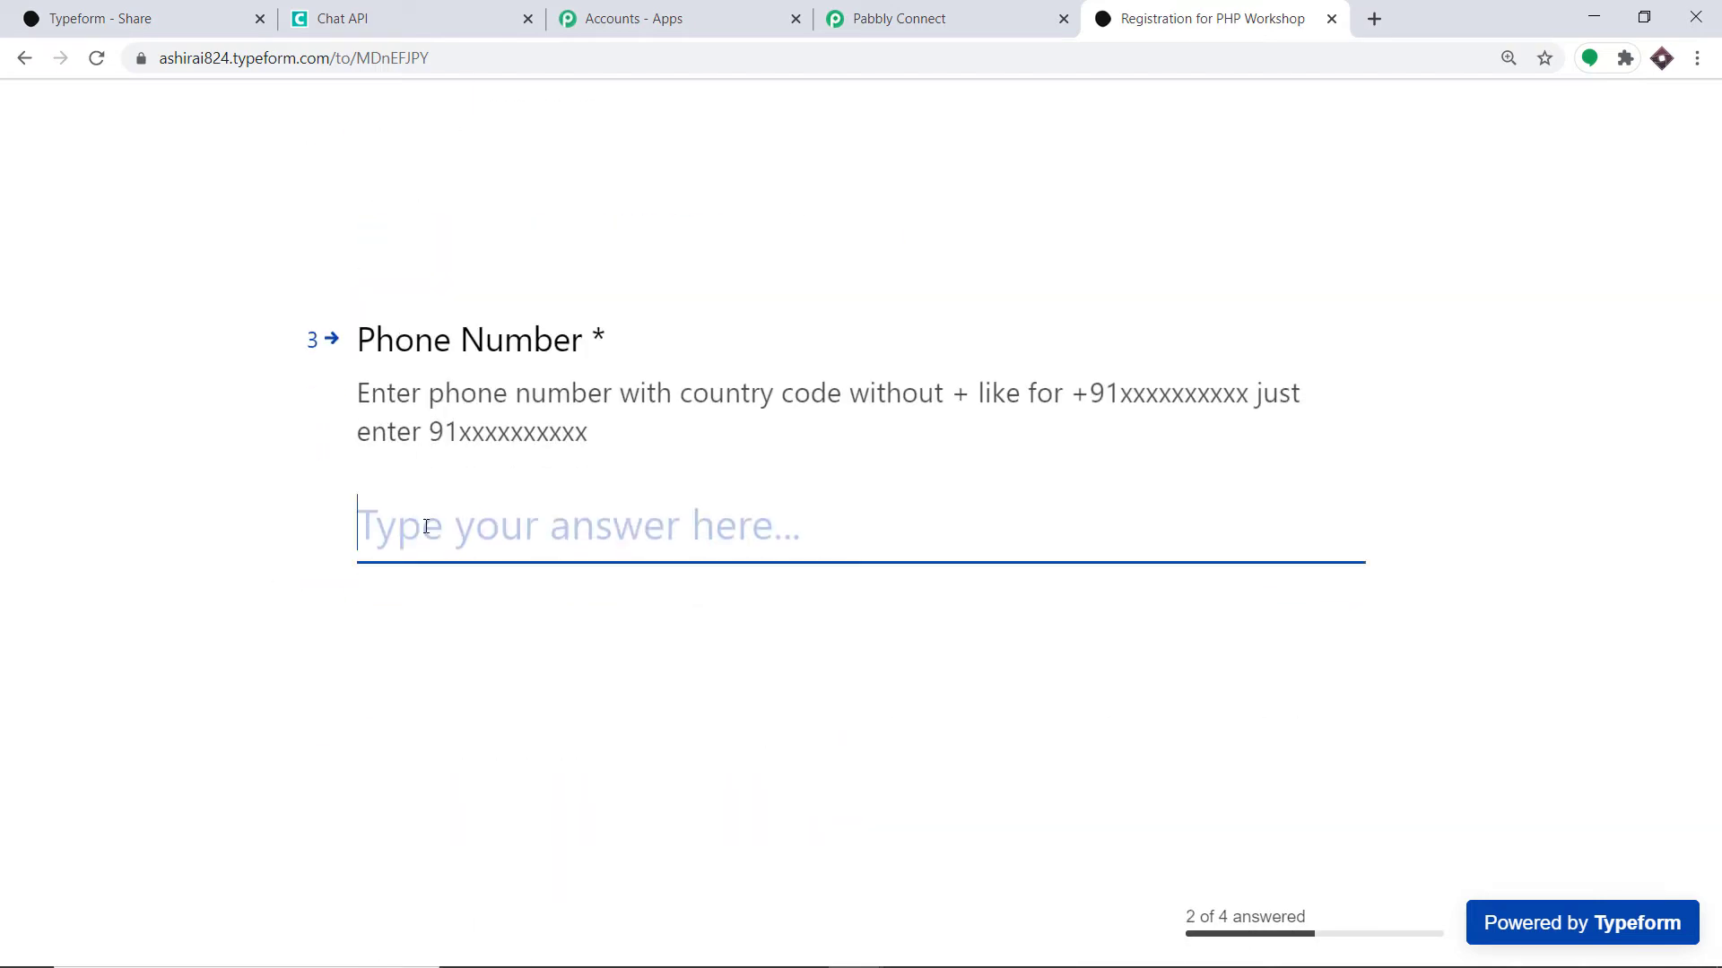
- Paste the phone number, enter Houston as the city, and submit the registration
{"action": "key", "text": "ctrl+v"}
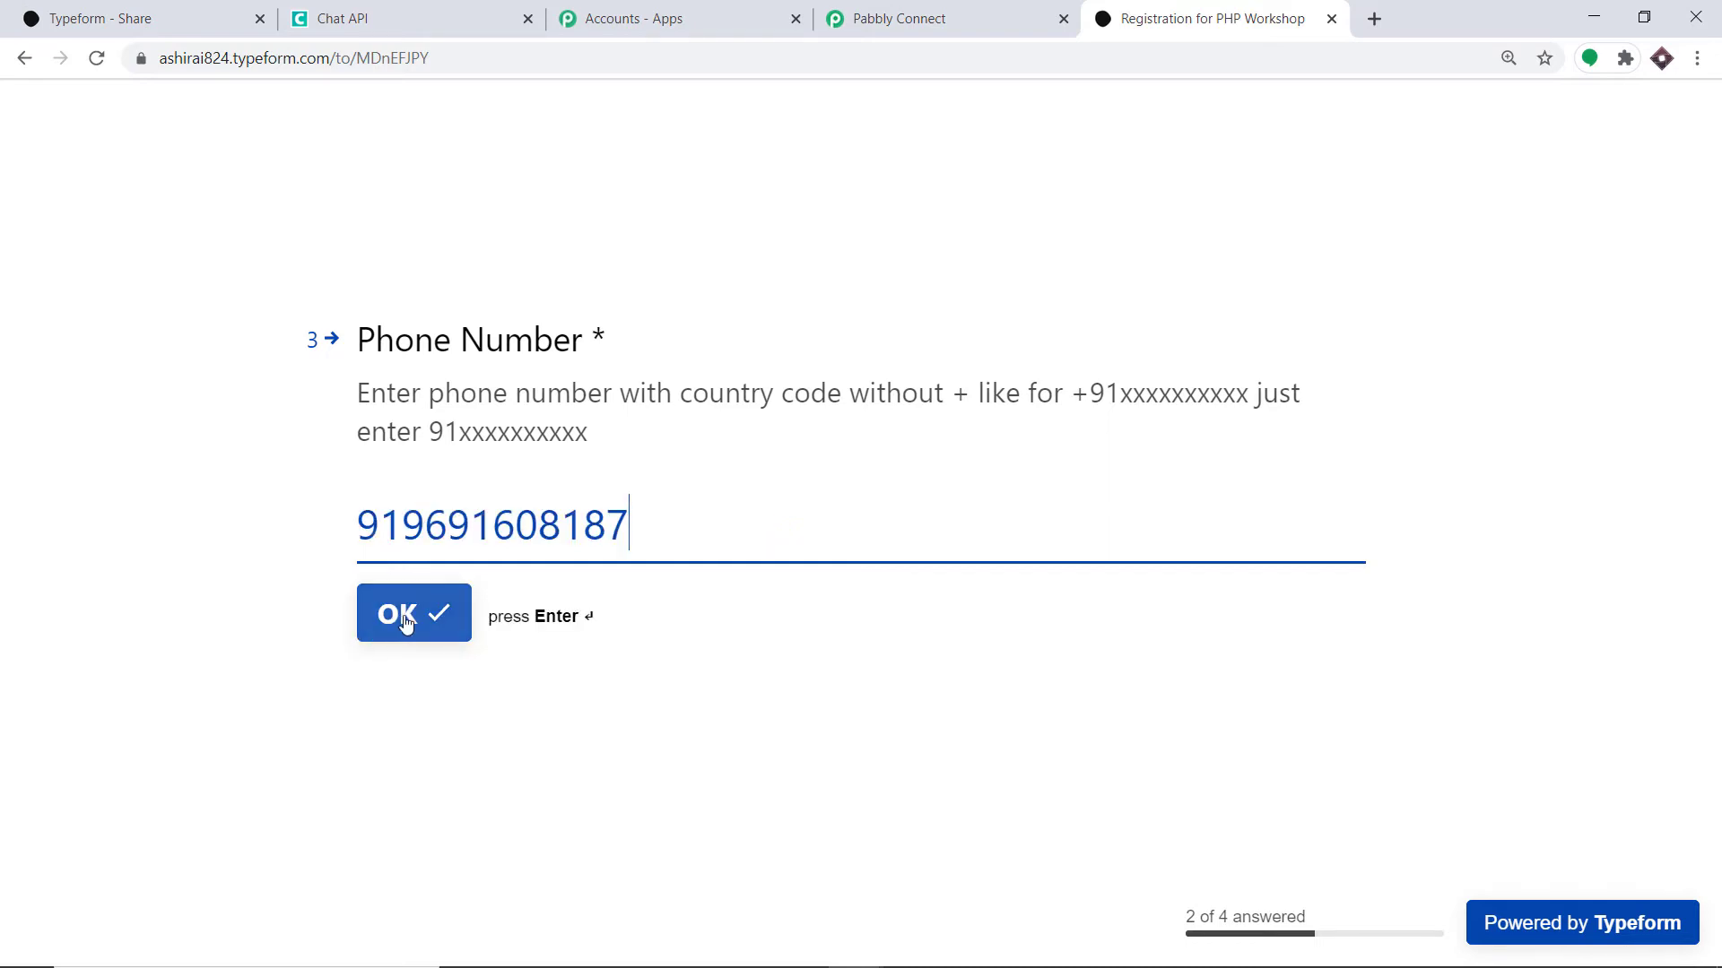
{"action": "left_click", "coordinate": [410, 615]}
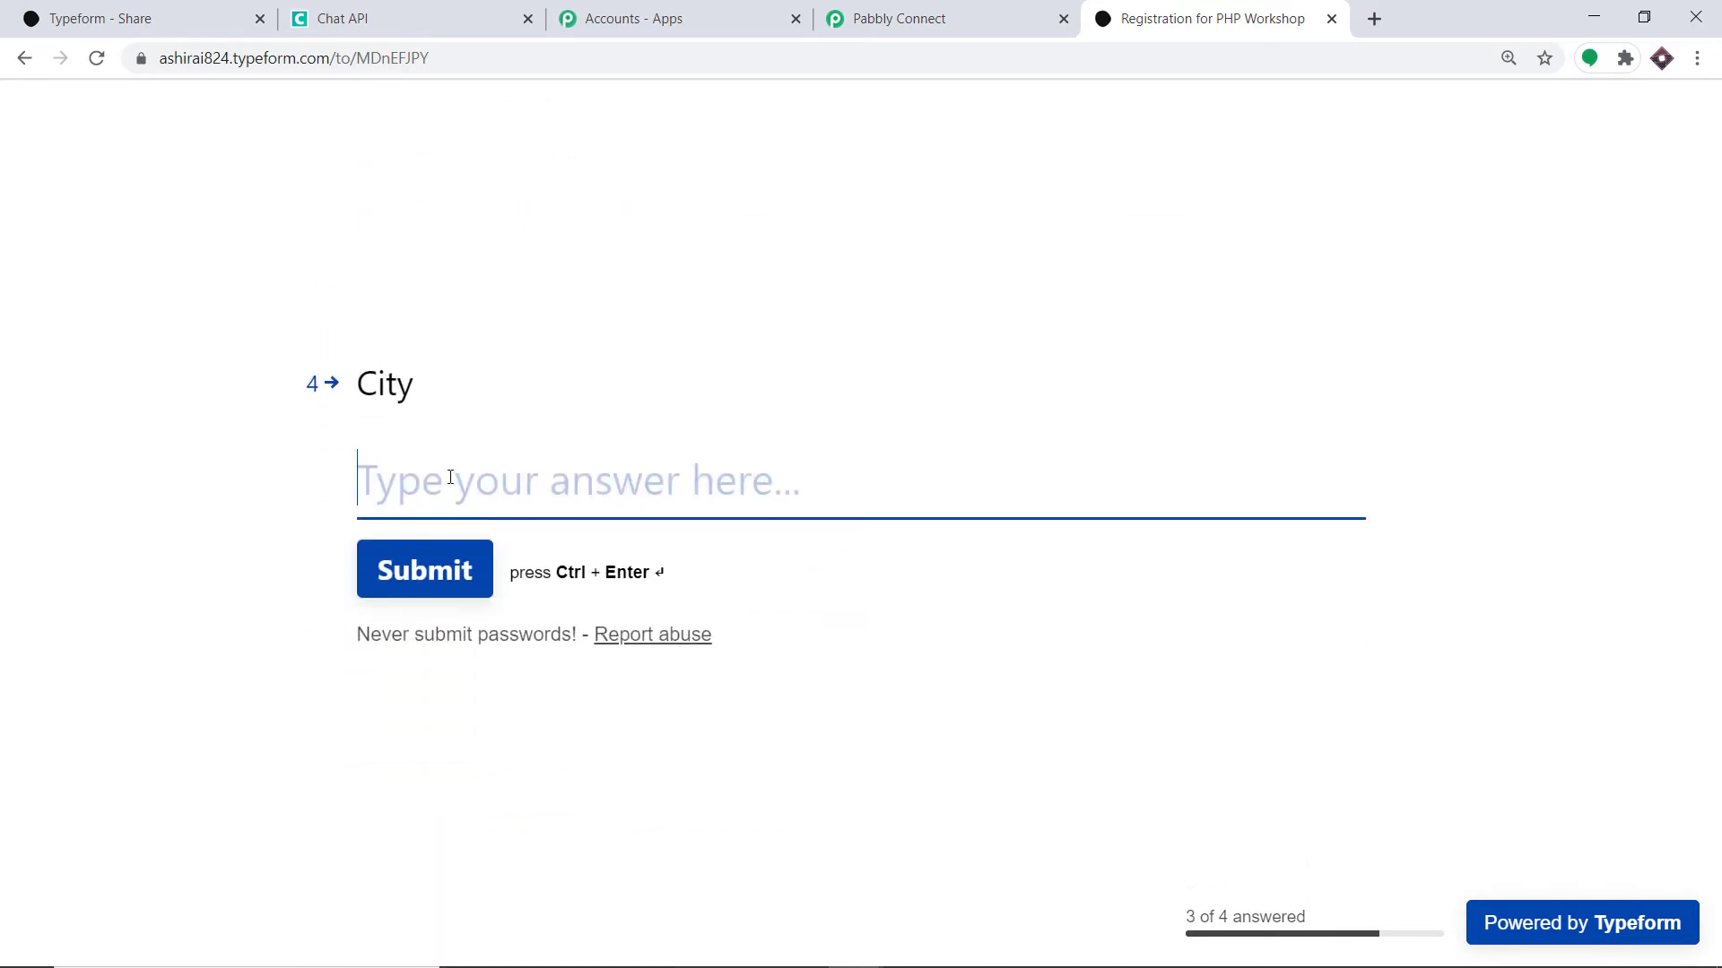
{"action": "type", "text": "B"}
{"action": "key", "text": "BackSpace"}
{"action": "type", "text": "Houston"}
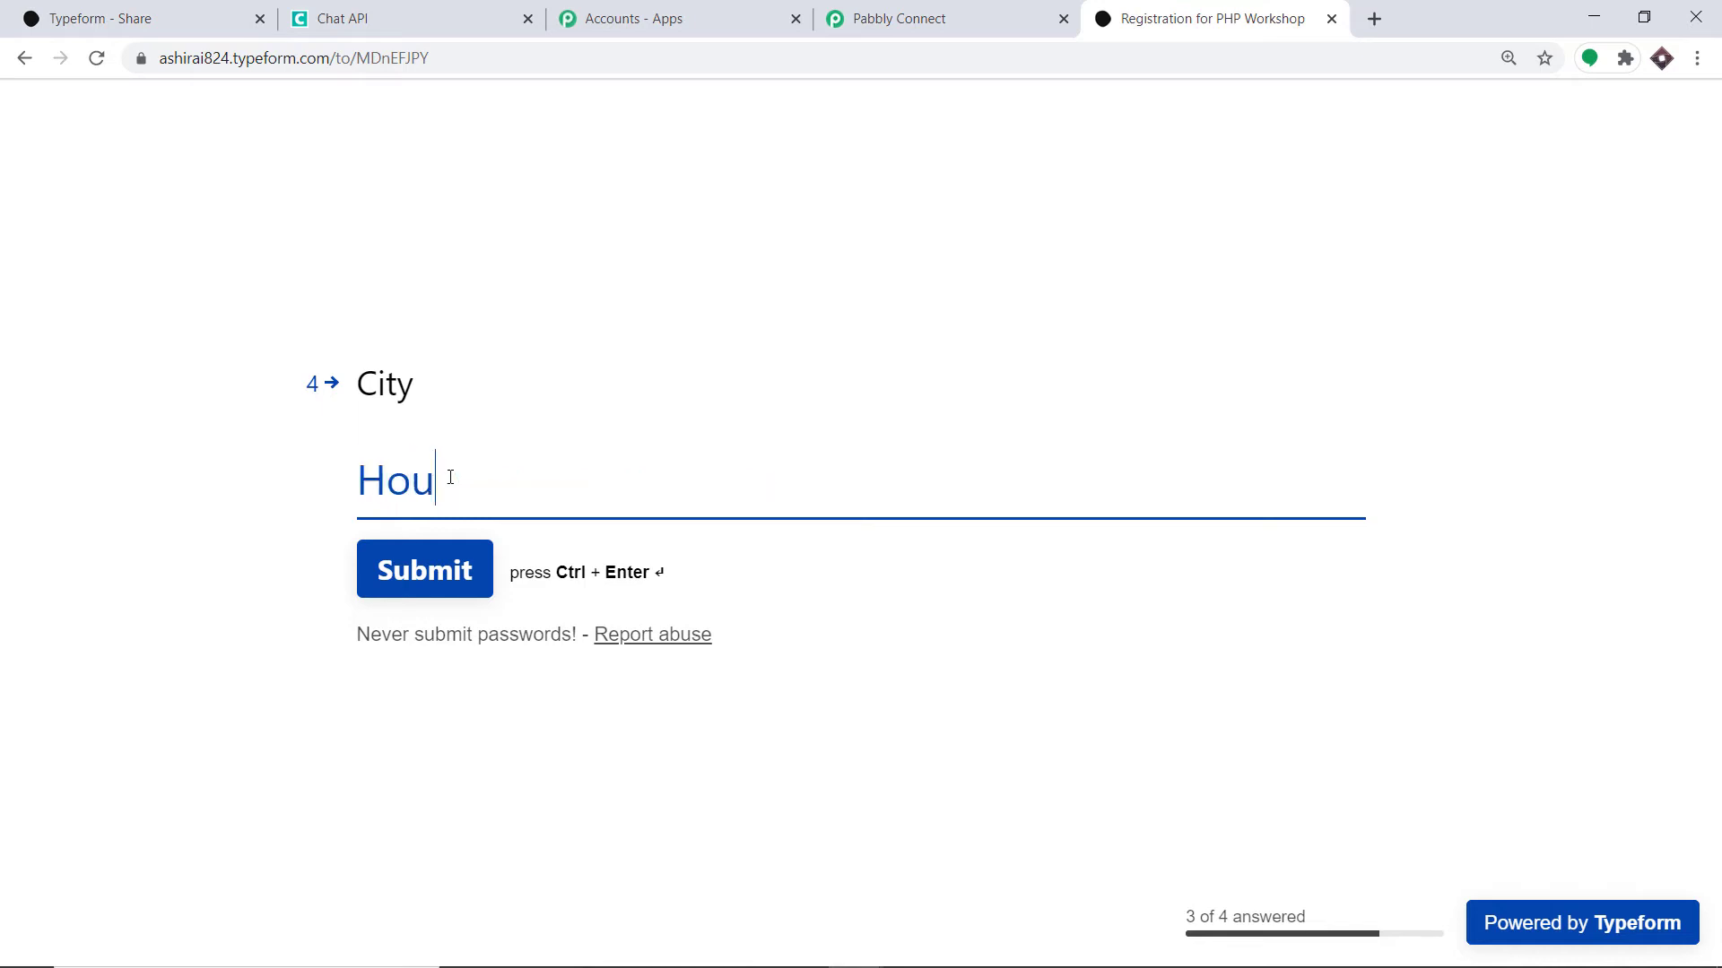
{"action": "left_click", "coordinate": [449, 564]}
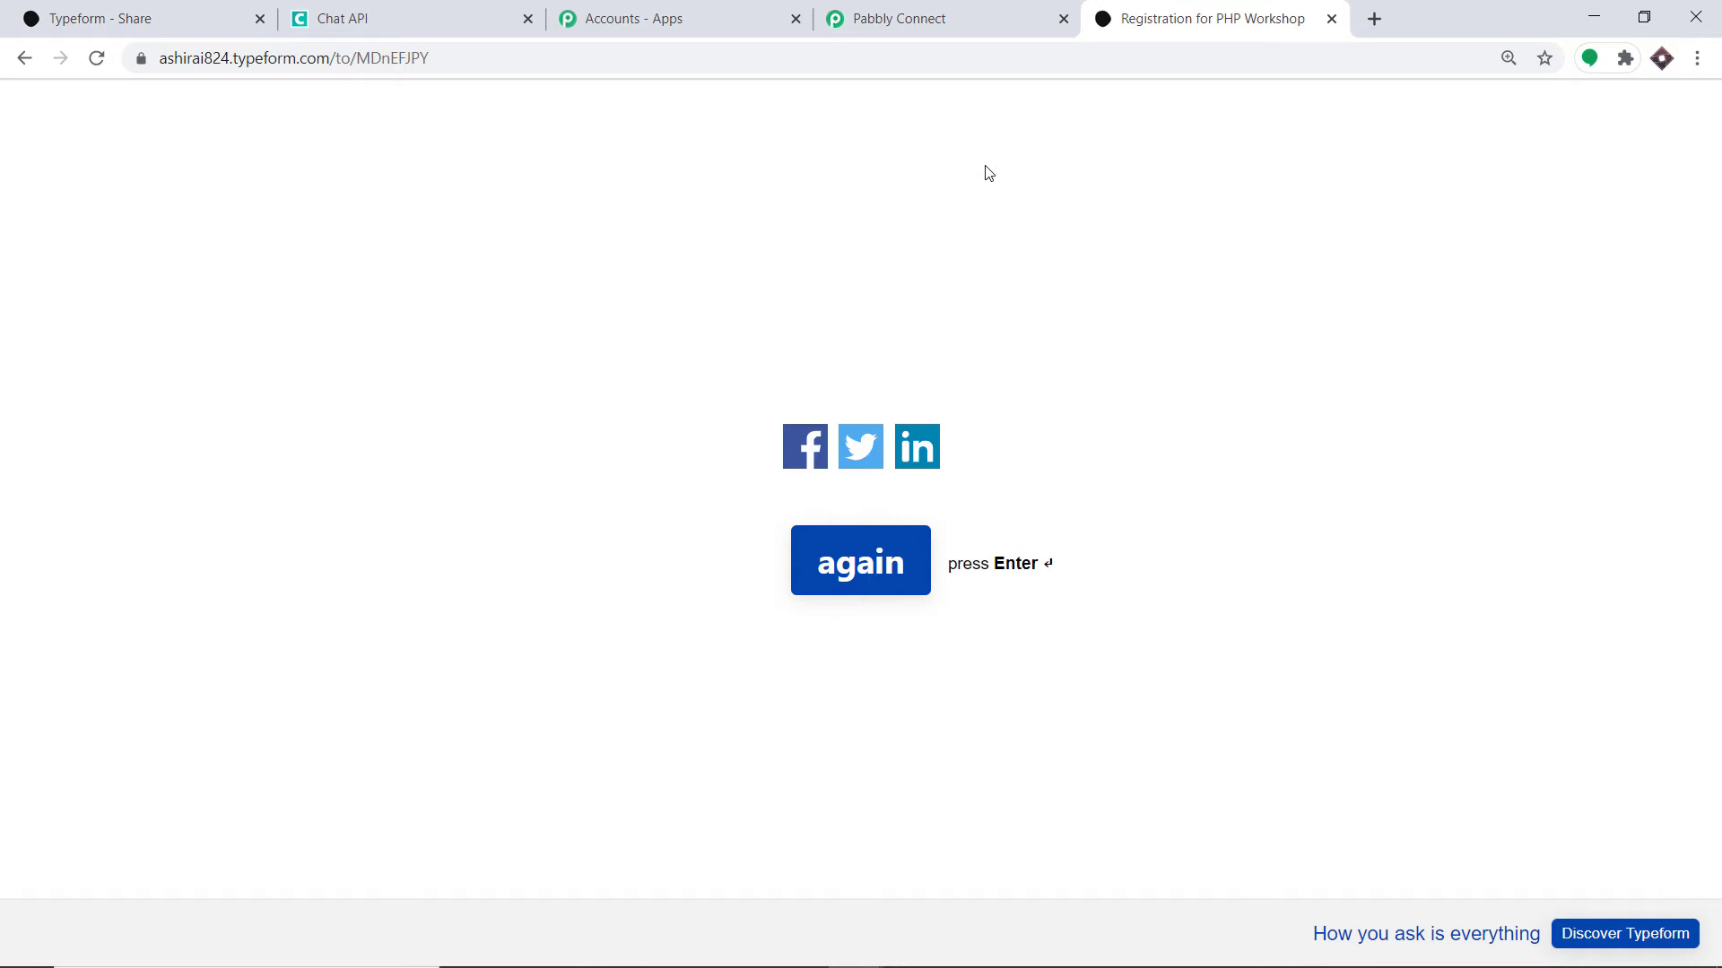
- Review the captured Typeform response fields in Pabbly, then add an action step below the trigger
{"action": "left_click", "coordinate": [948, 23]}
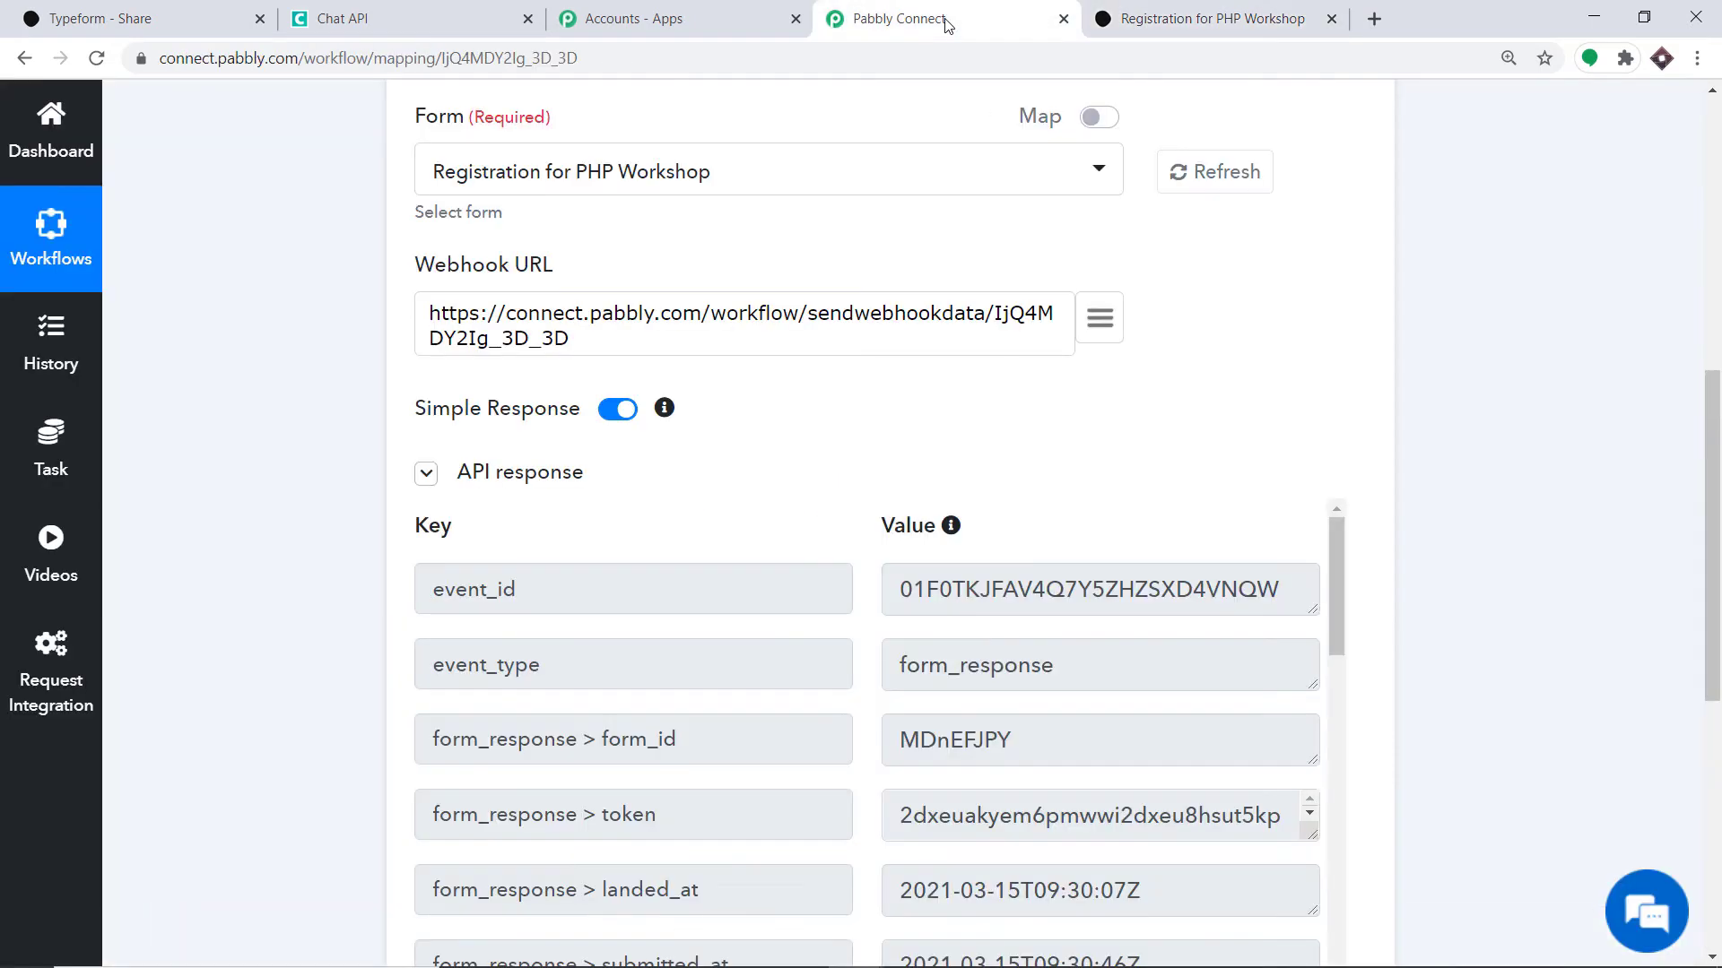
{"action": "scroll", "coordinate": [1272, 445], "scroll_direction": "down", "scroll_amount": 2}
{"action": "scroll", "coordinate": [1272, 445], "scroll_direction": "down", "scroll_amount": 6}
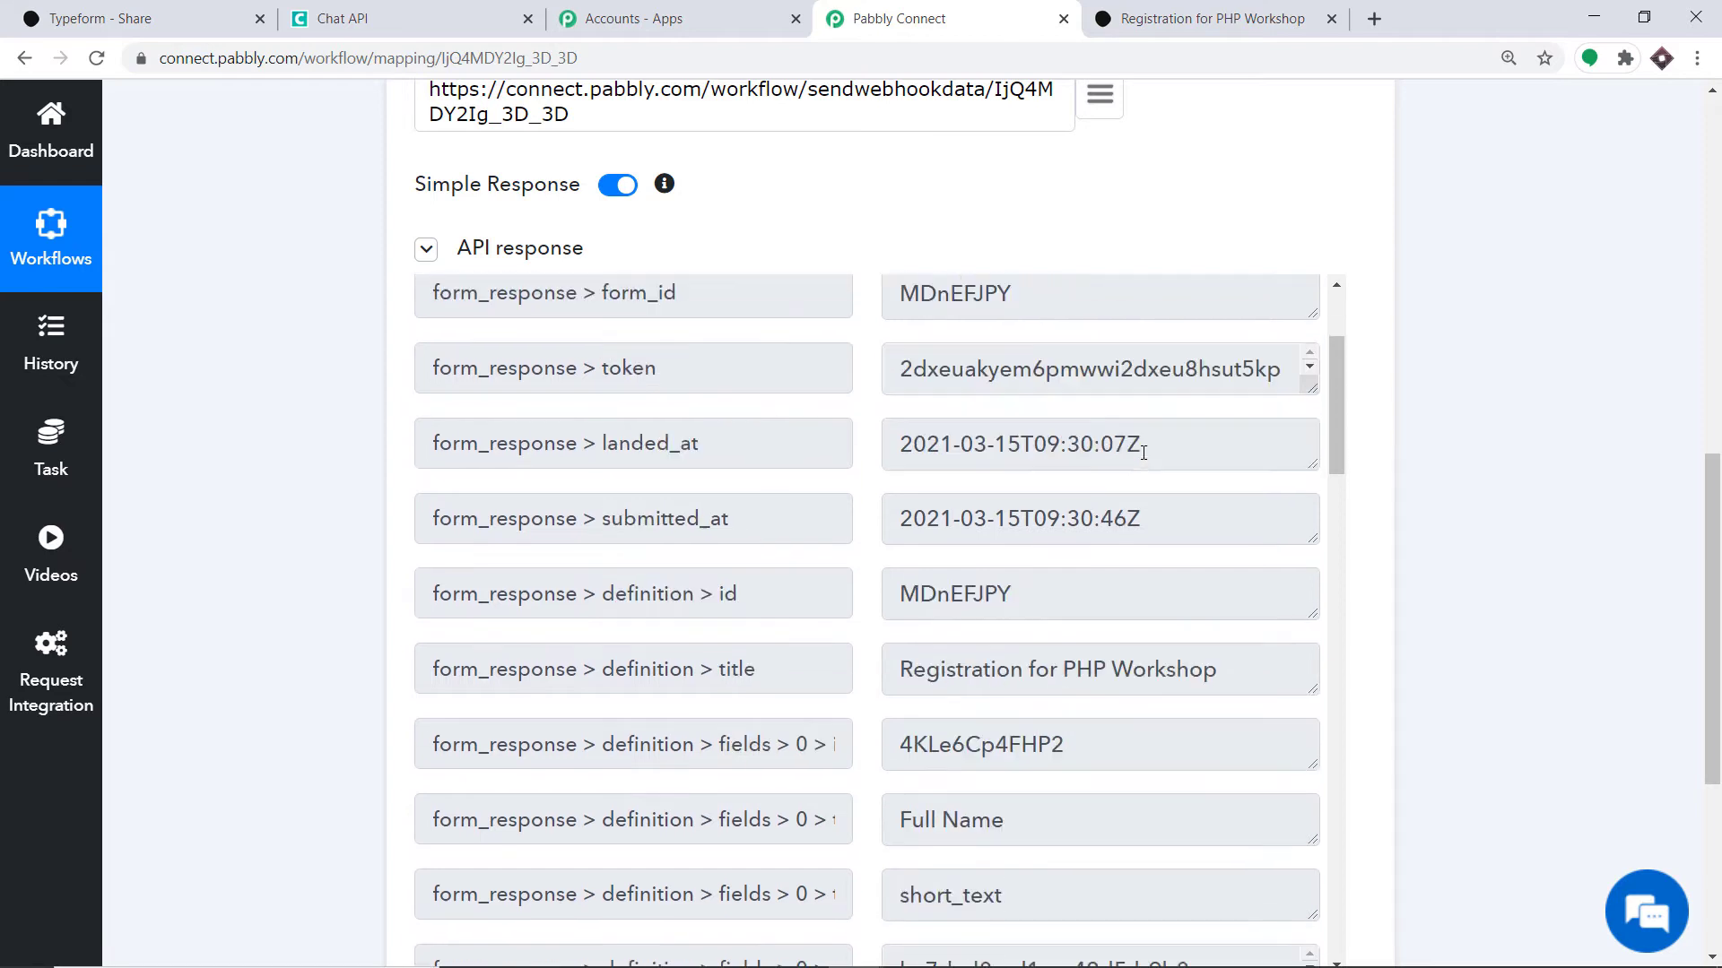
{"action": "scroll", "coordinate": [827, 445], "scroll_direction": "up", "scroll_amount": 2}
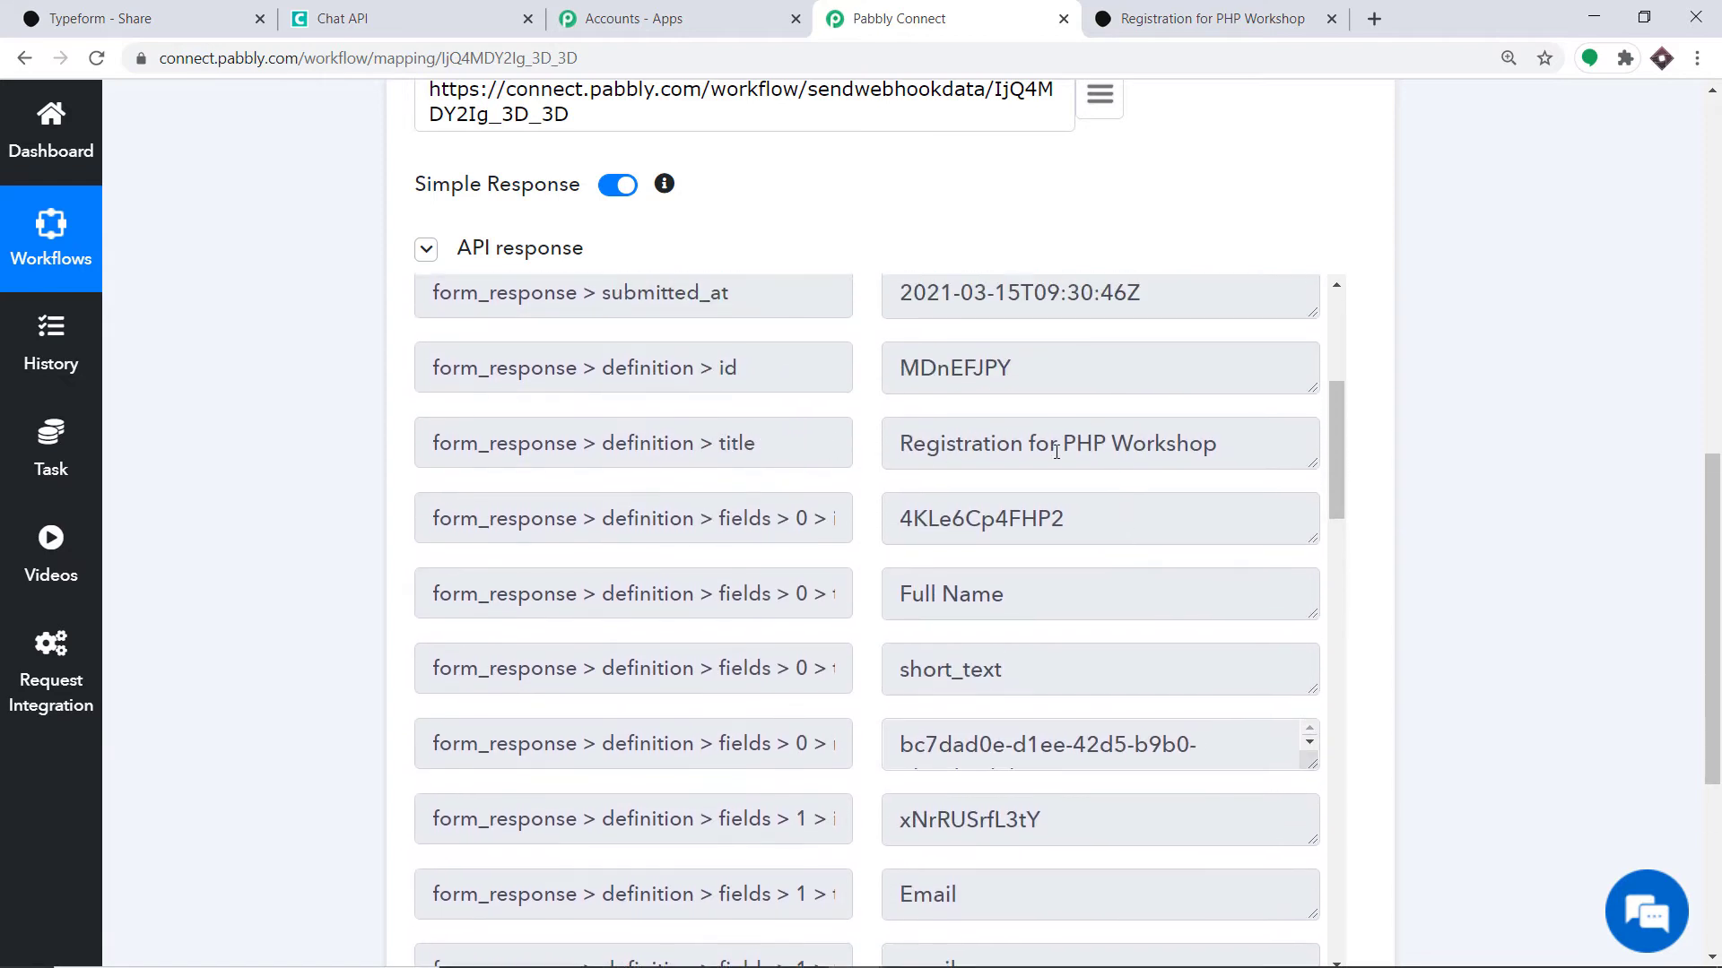
{"action": "scroll", "coordinate": [1205, 446], "scroll_direction": "down", "scroll_amount": 10}
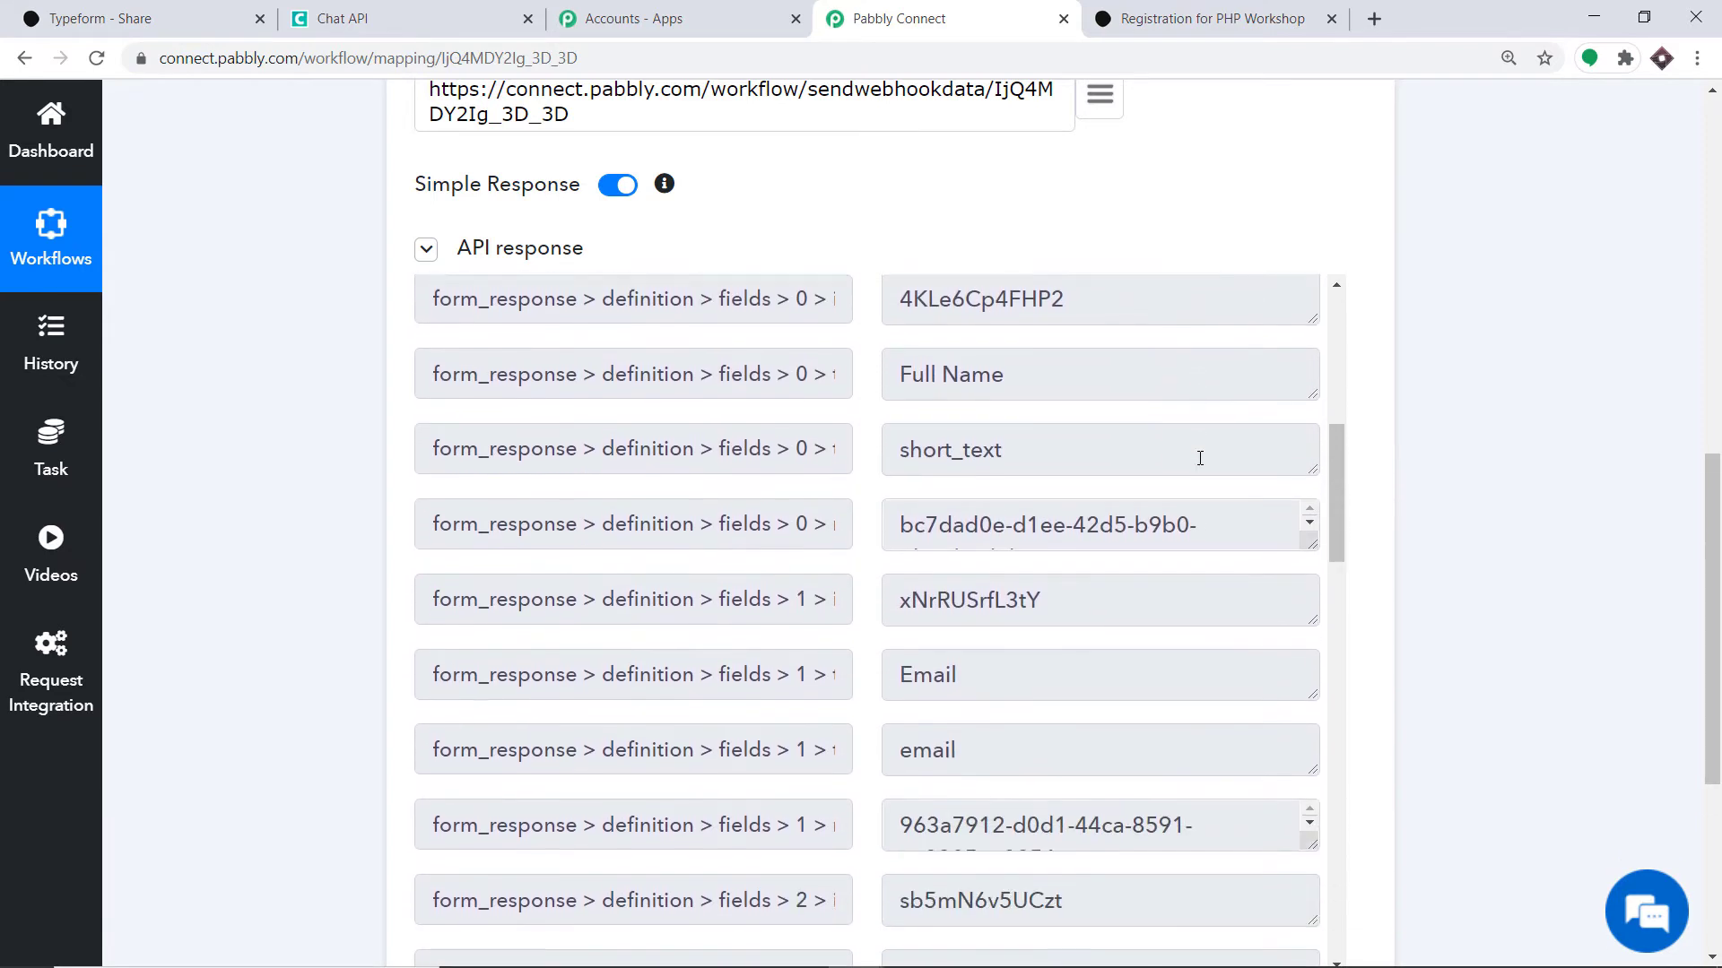
{"action": "scroll", "coordinate": [1178, 477], "scroll_direction": "down", "scroll_amount": 6}
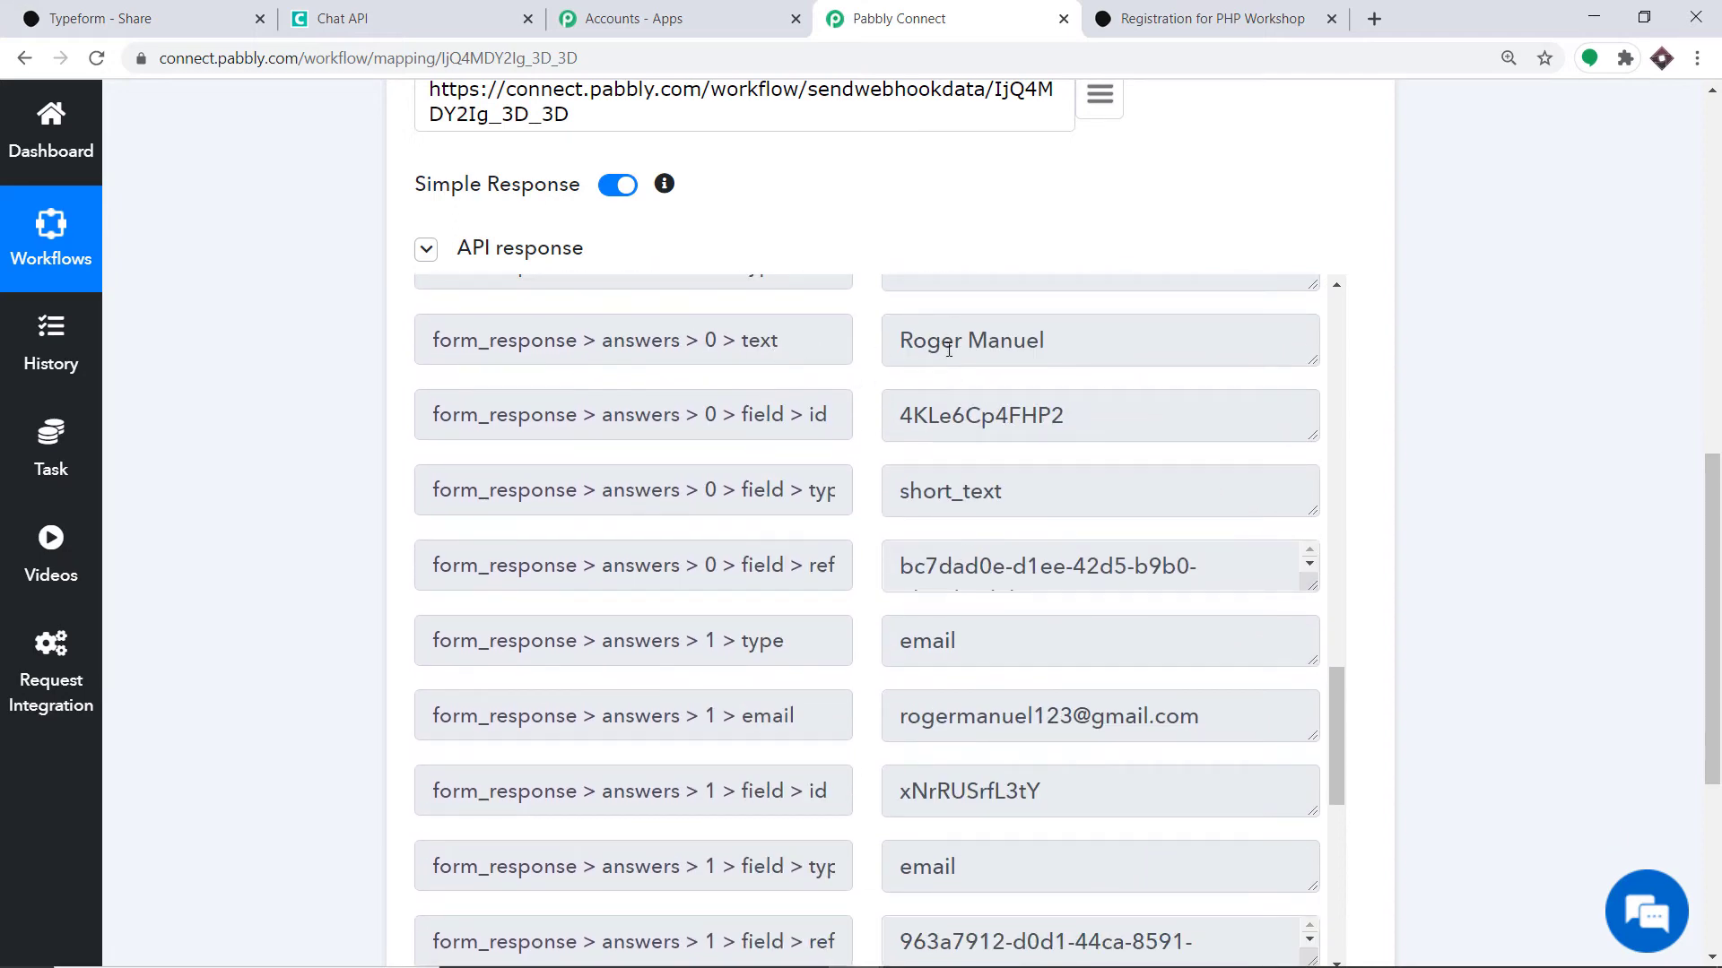
{"action": "scroll", "coordinate": [1035, 405], "scroll_direction": "down", "scroll_amount": 3}
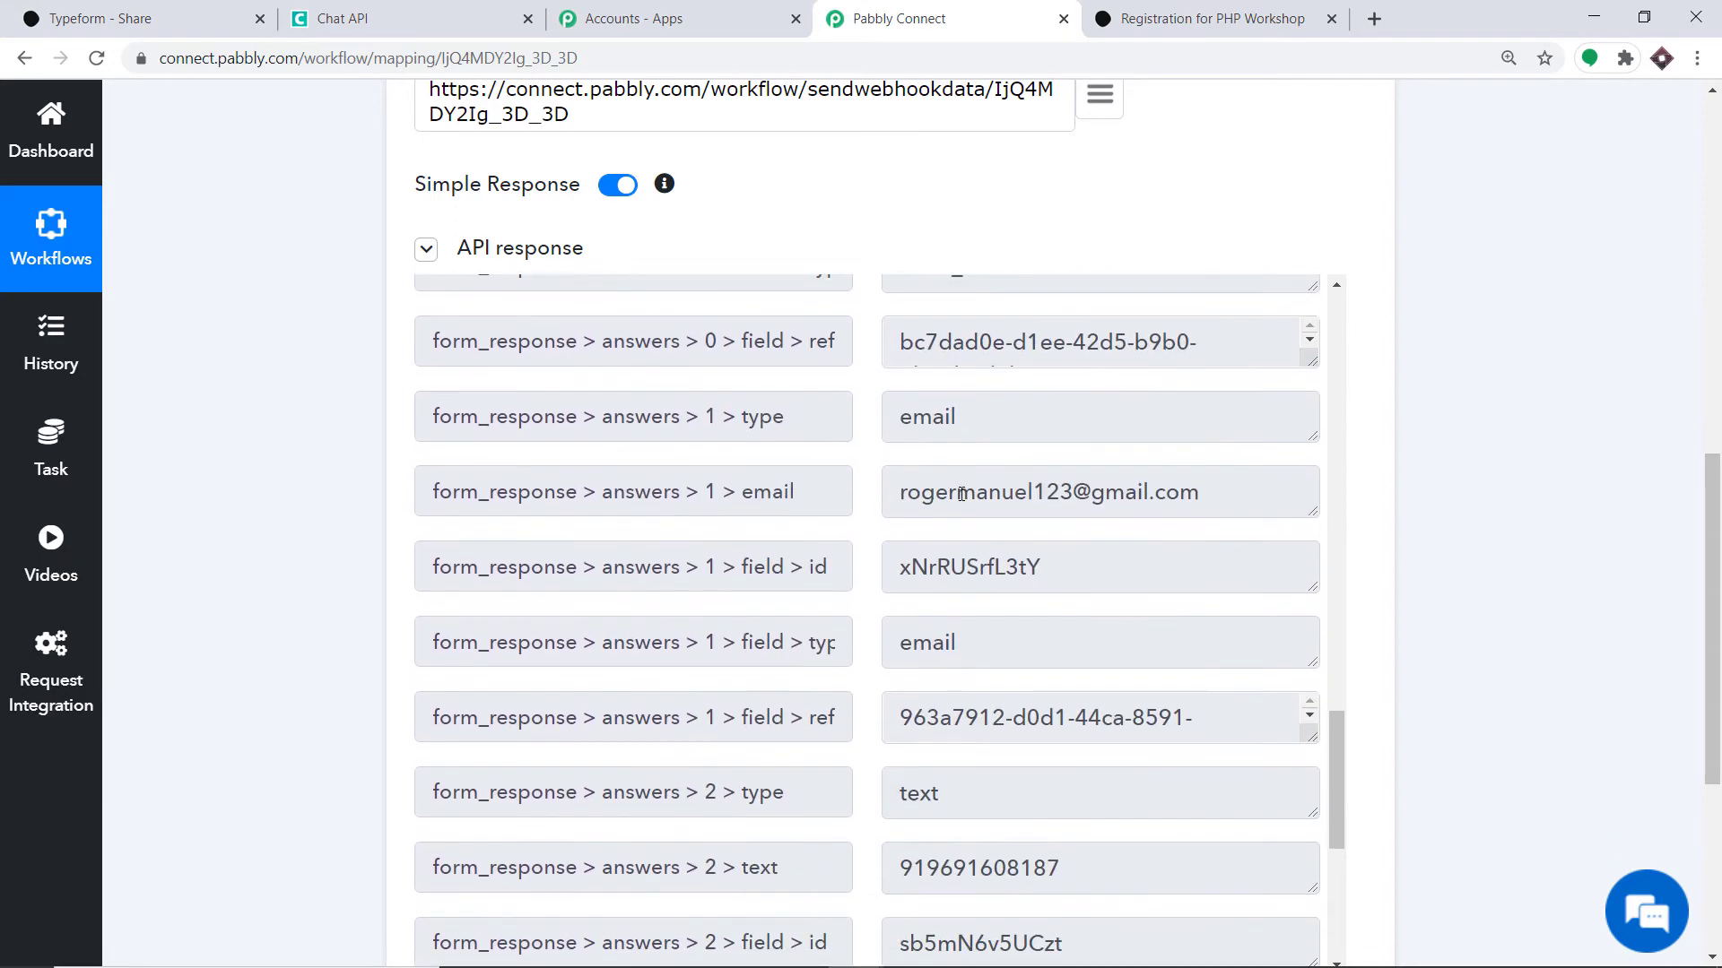
{"action": "scroll", "coordinate": [1155, 494], "scroll_direction": "down", "scroll_amount": 4}
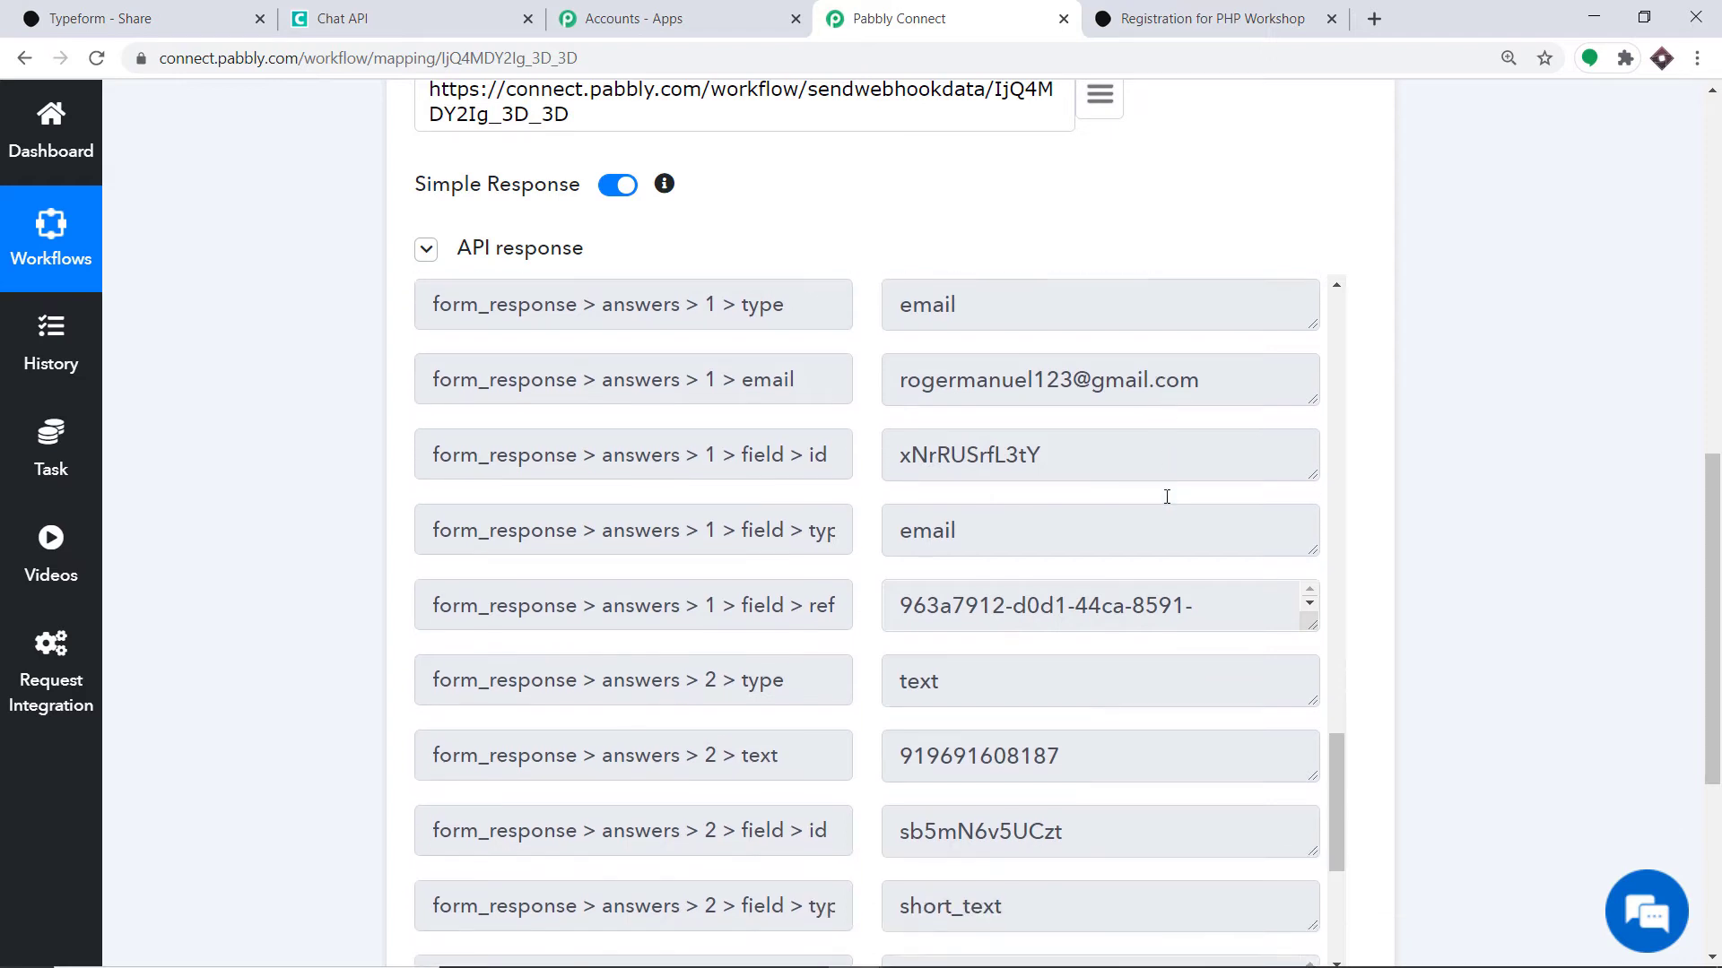
{"action": "scroll", "coordinate": [1076, 551], "scroll_direction": "down", "scroll_amount": 2}
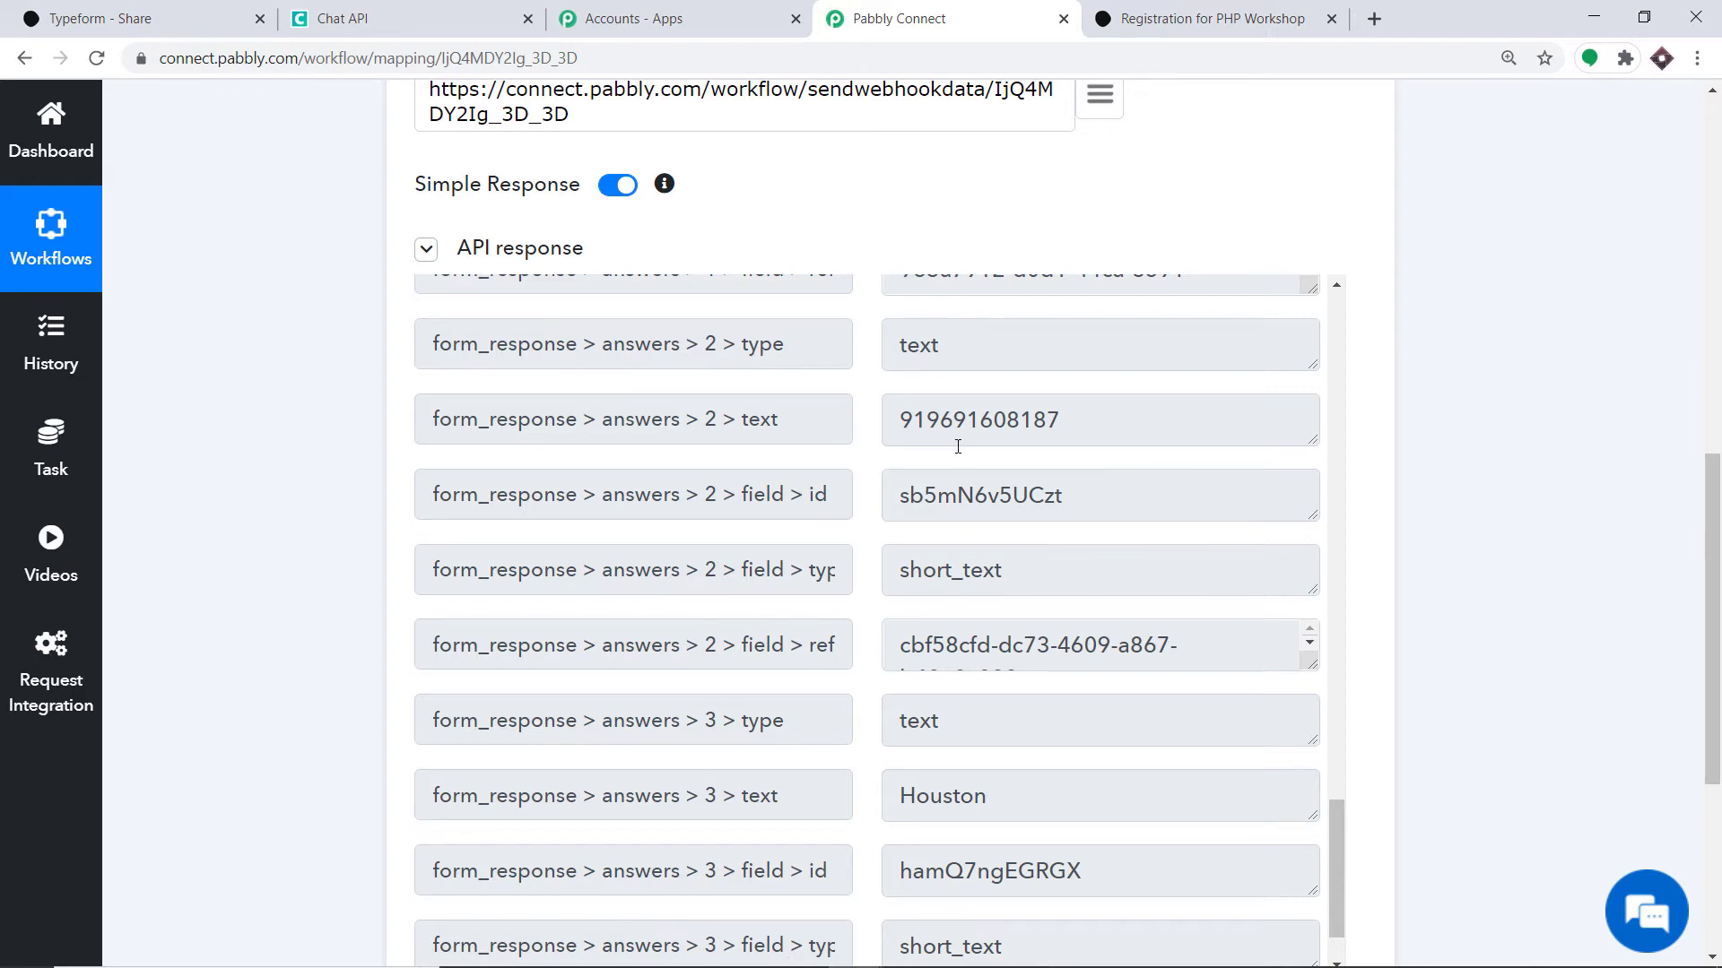
{"action": "scroll", "coordinate": [959, 502], "scroll_direction": "down", "scroll_amount": 1}
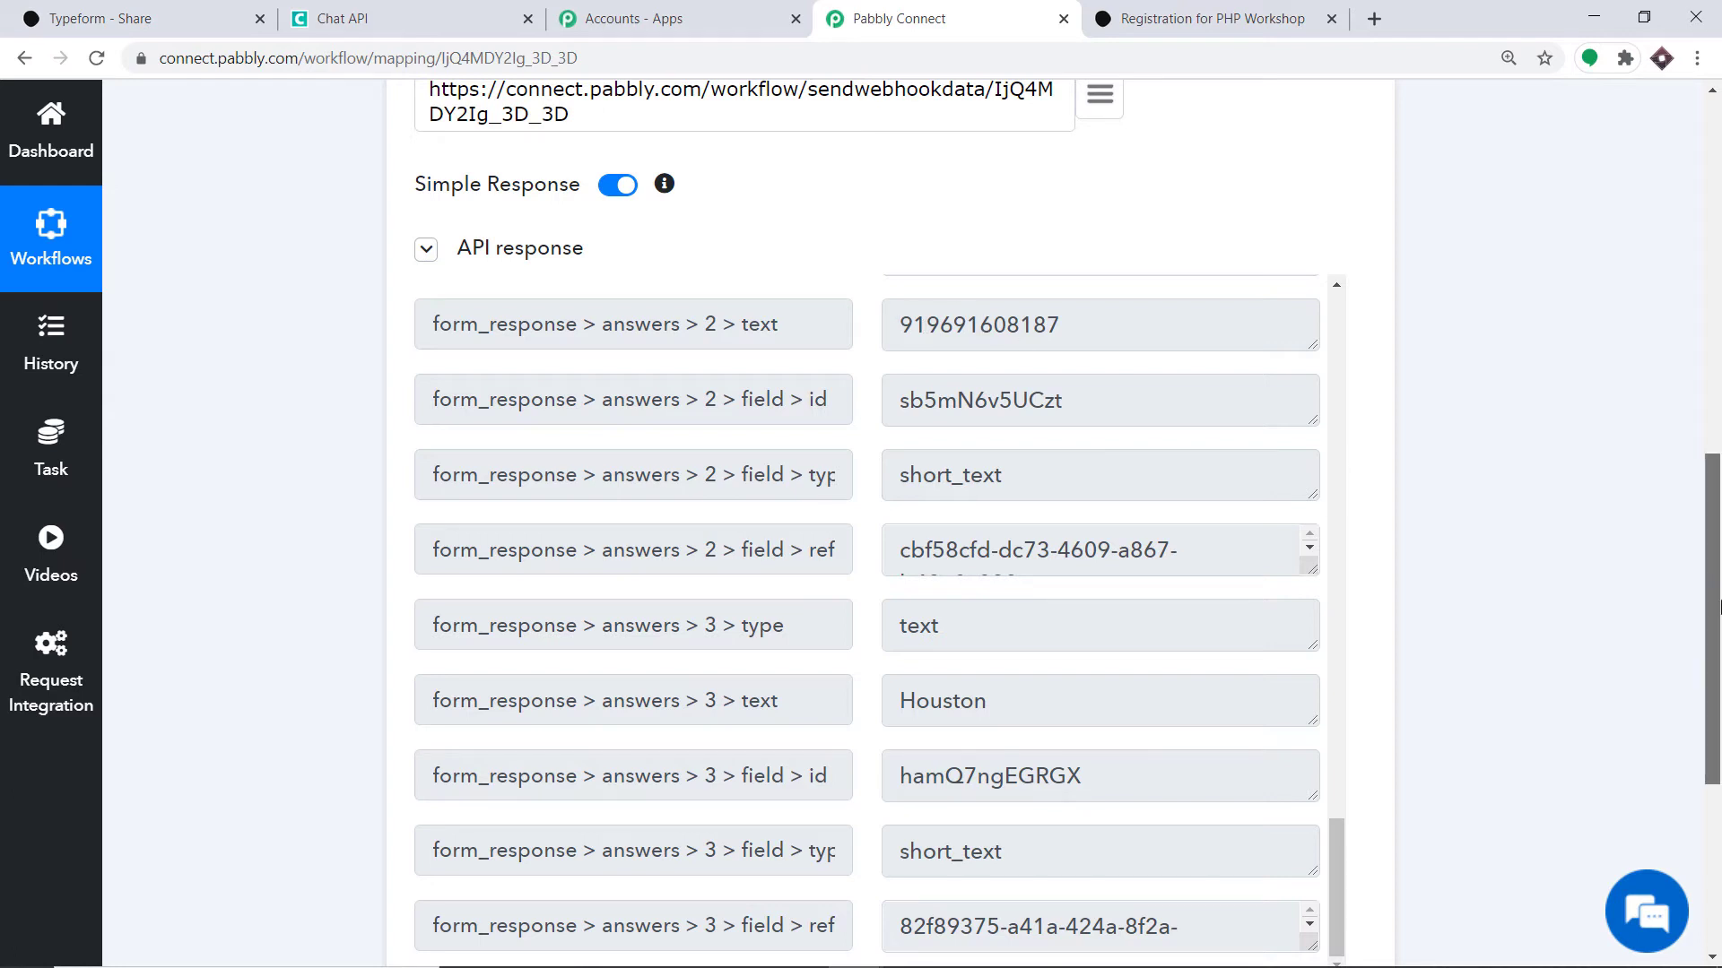
{"action": "scroll", "coordinate": [1719, 587], "scroll_direction": "down", "scroll_amount": 5}
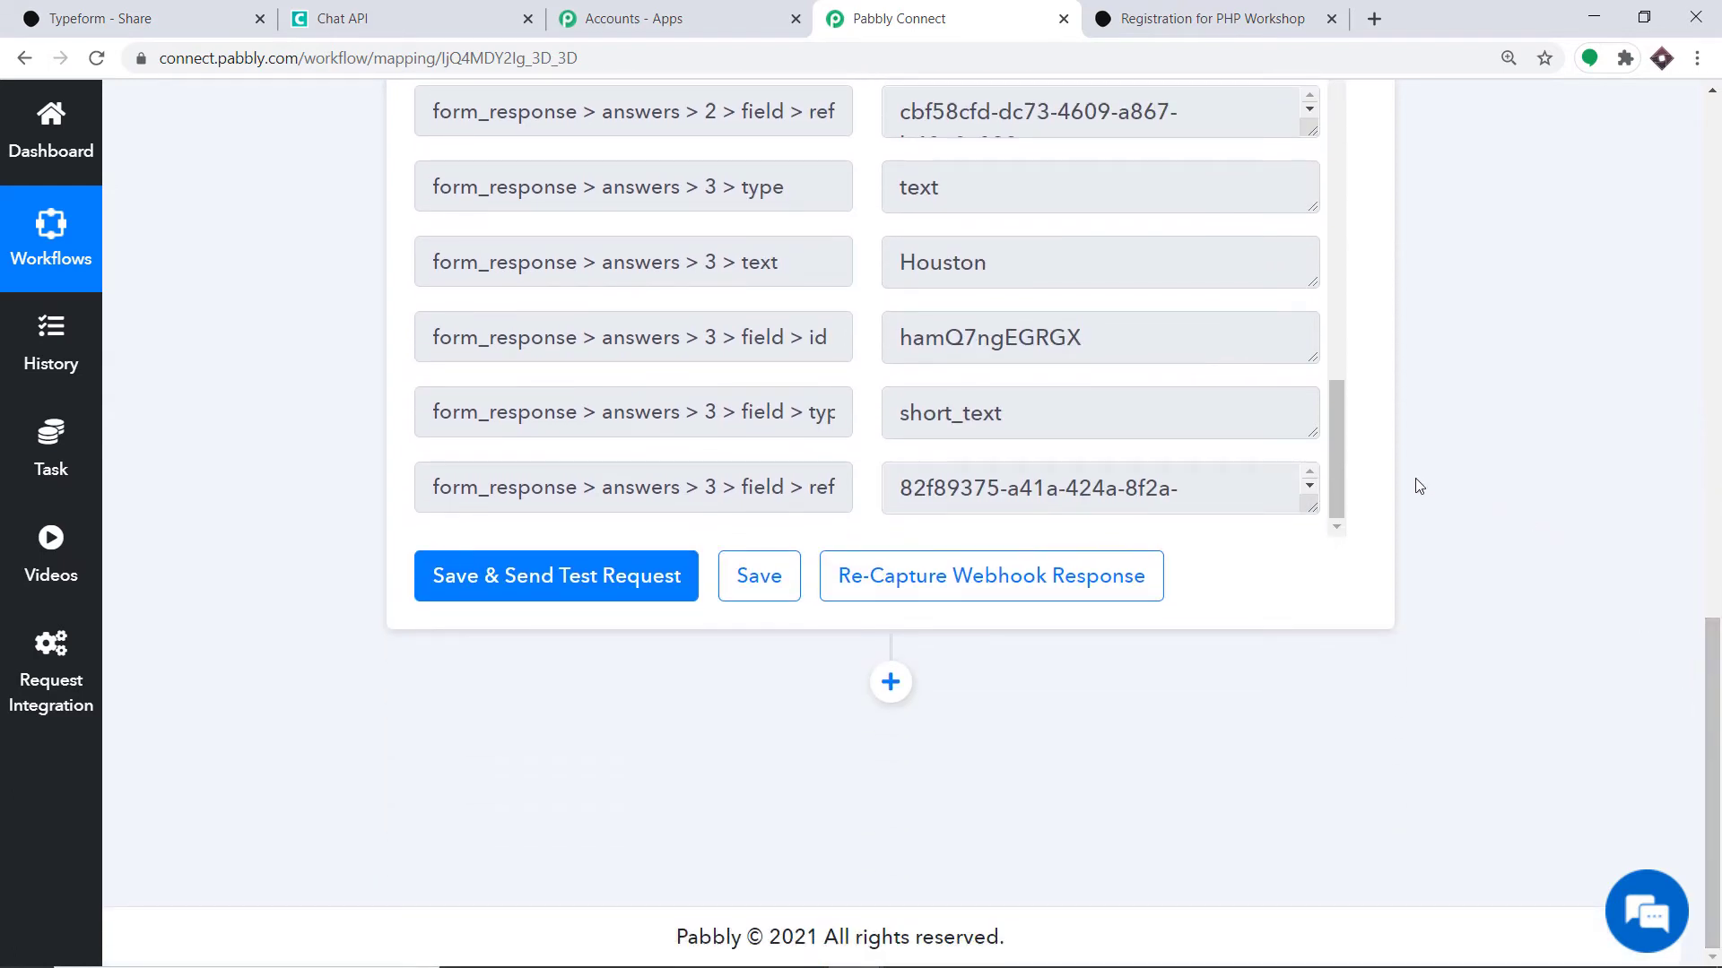
{"action": "left_click", "coordinate": [890, 681]}
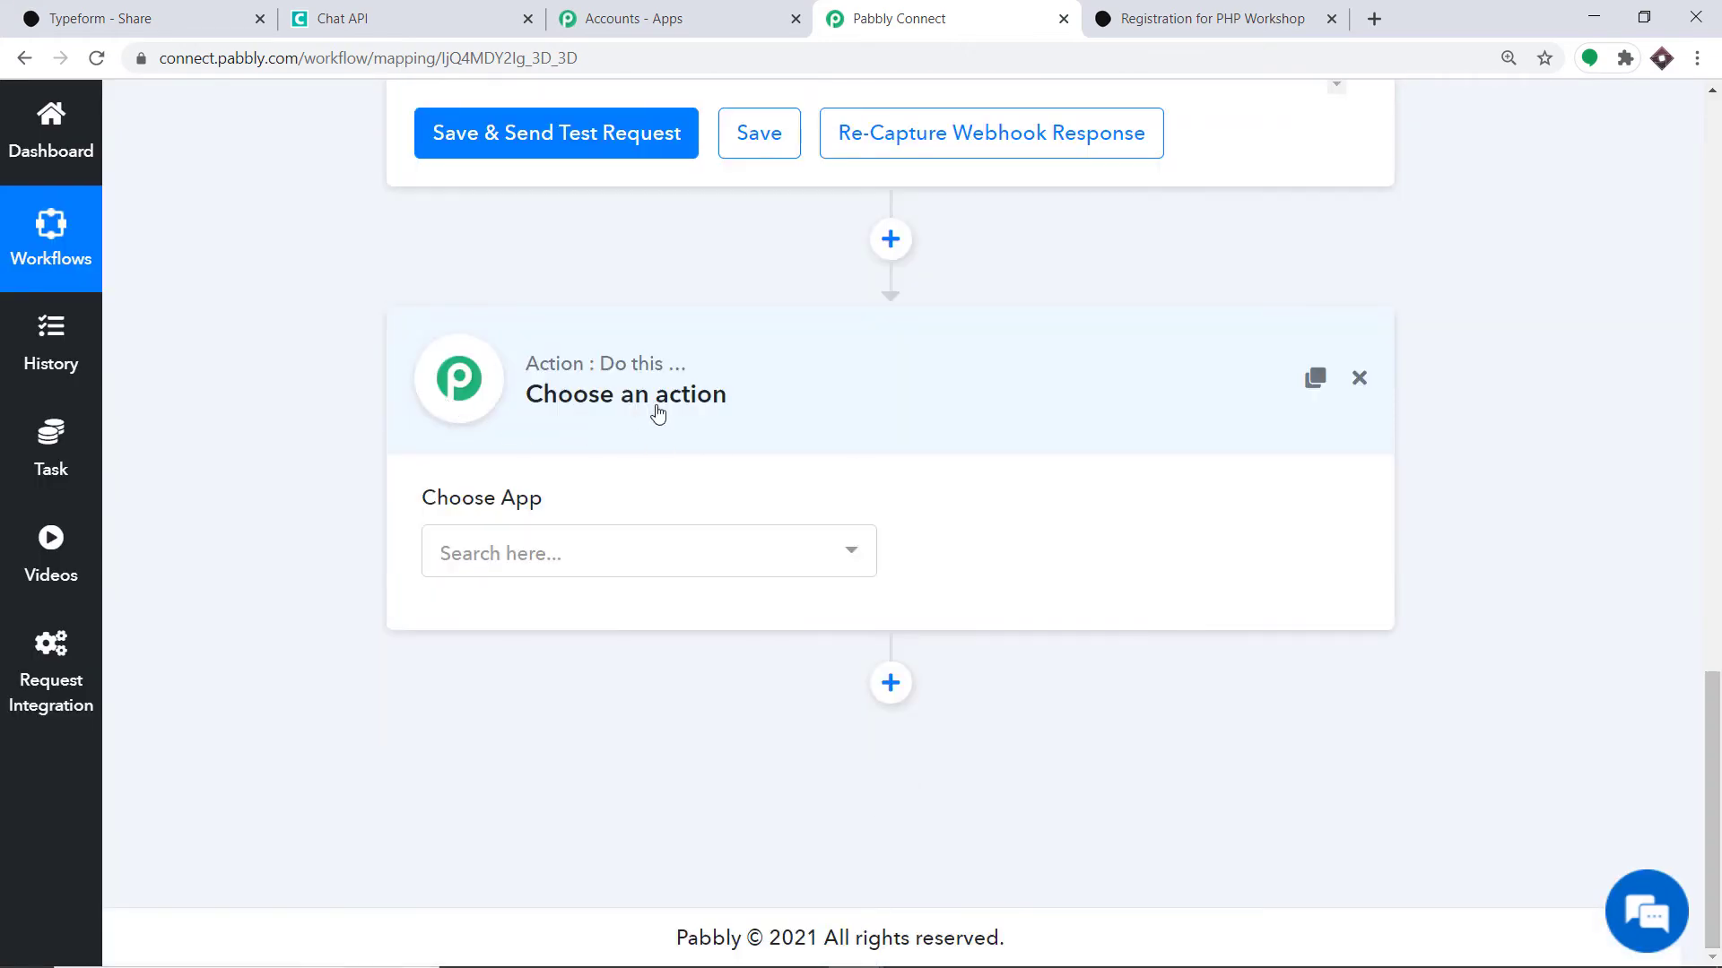
- Search for 'chat' and pick Chat API as the action app
{"action": "left_click", "coordinate": [587, 552]}
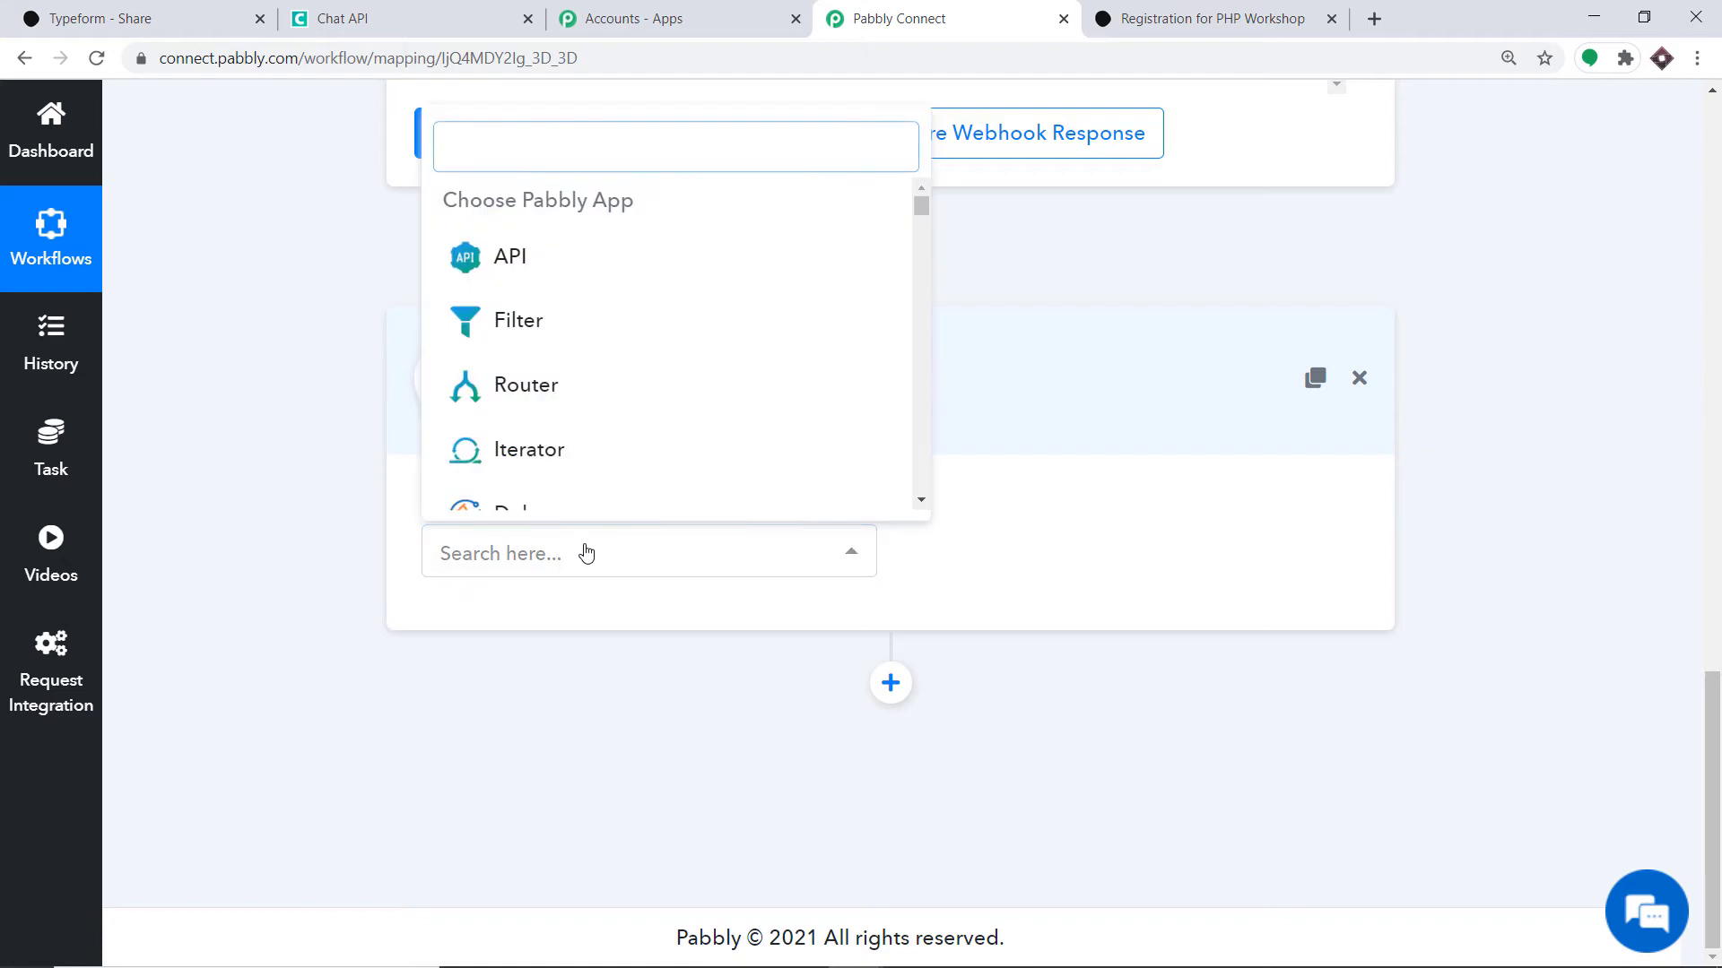
{"action": "type", "text": "chat"}
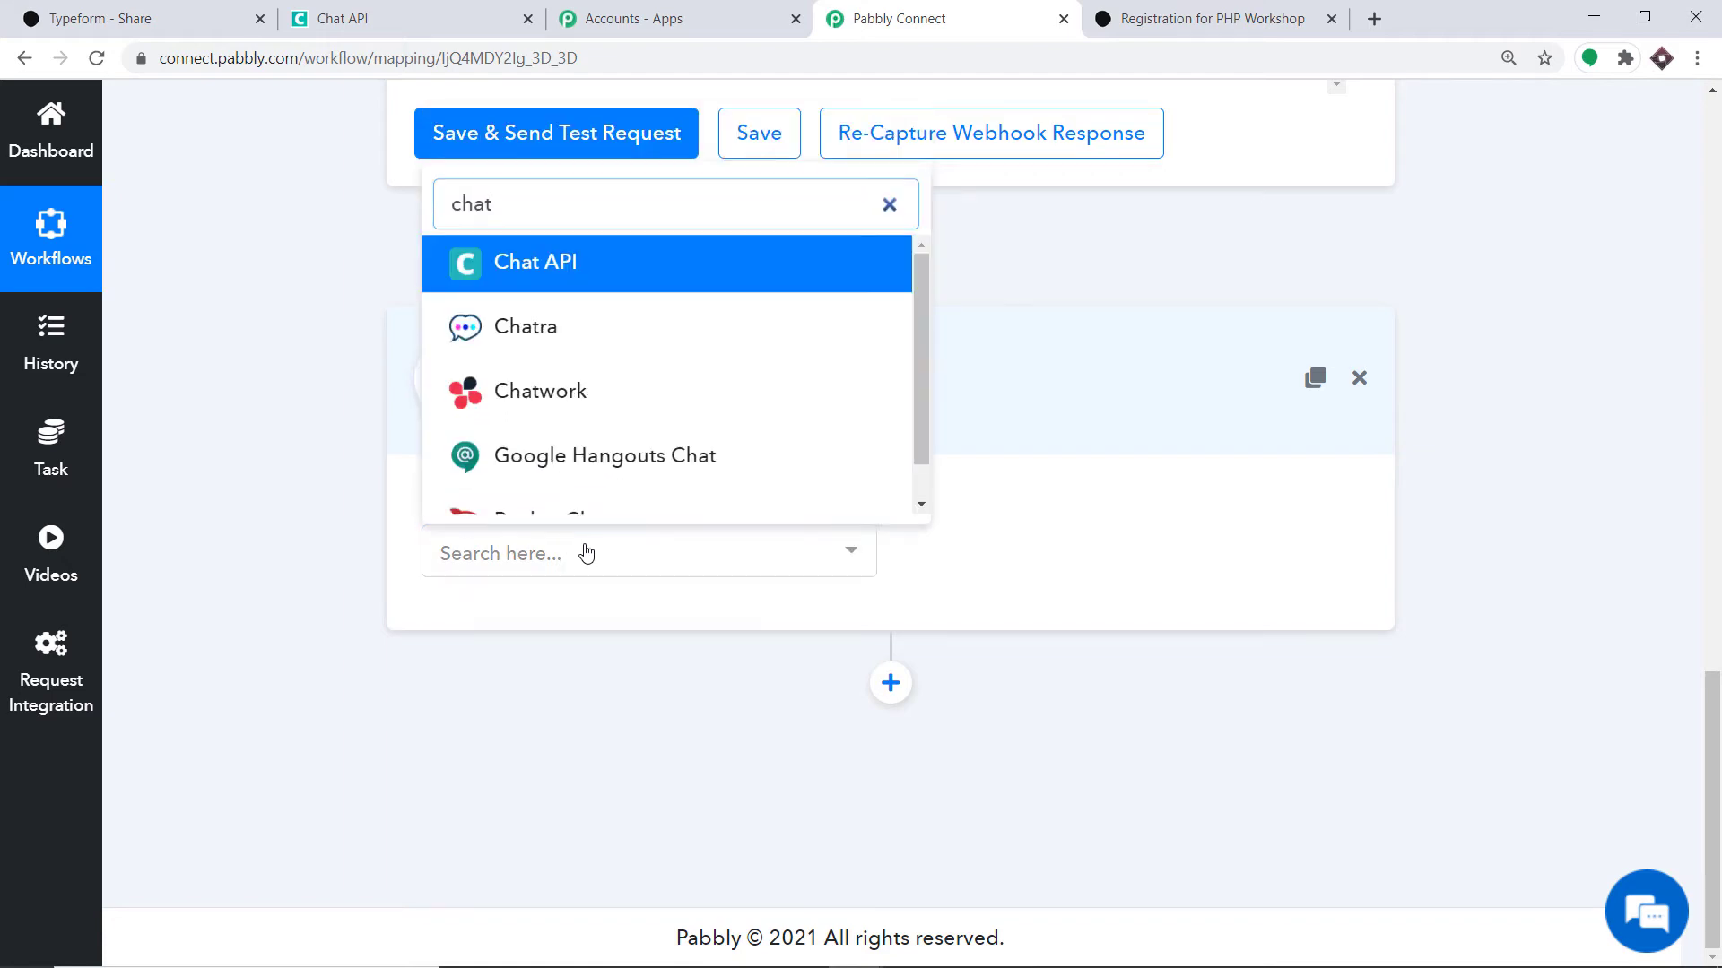
{"action": "left_click", "coordinate": [550, 261]}
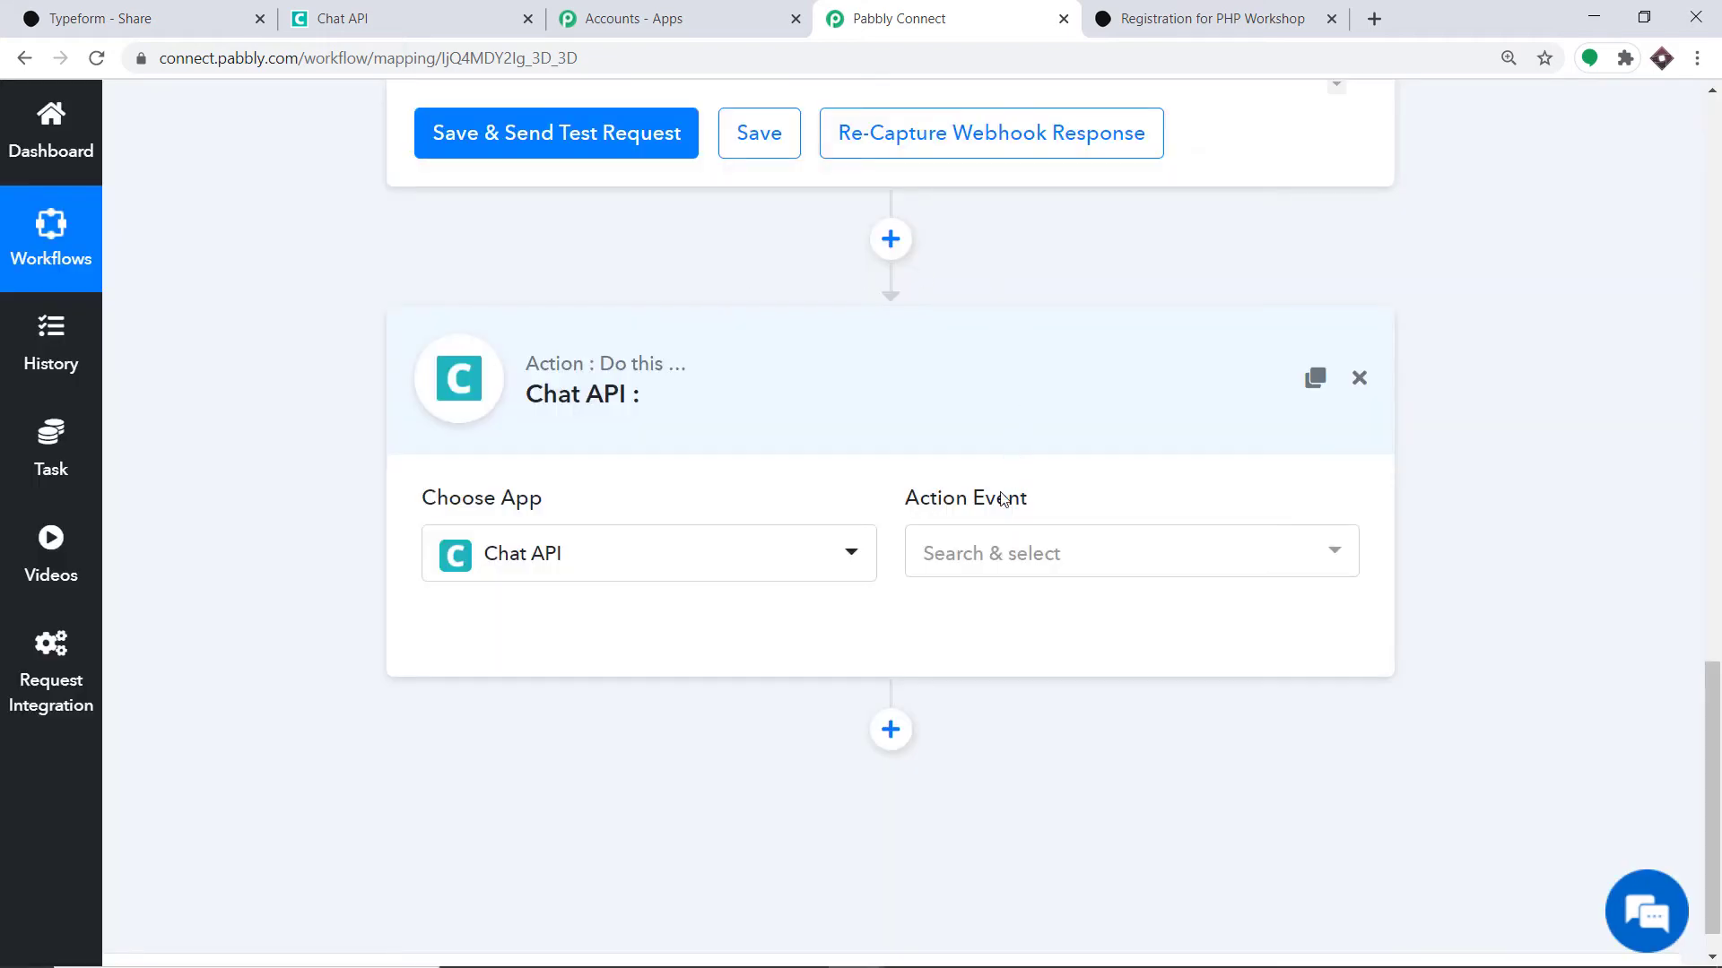
- Set the action event to Send Message and start the Chat API connection
{"action": "left_click", "coordinate": [992, 553]}
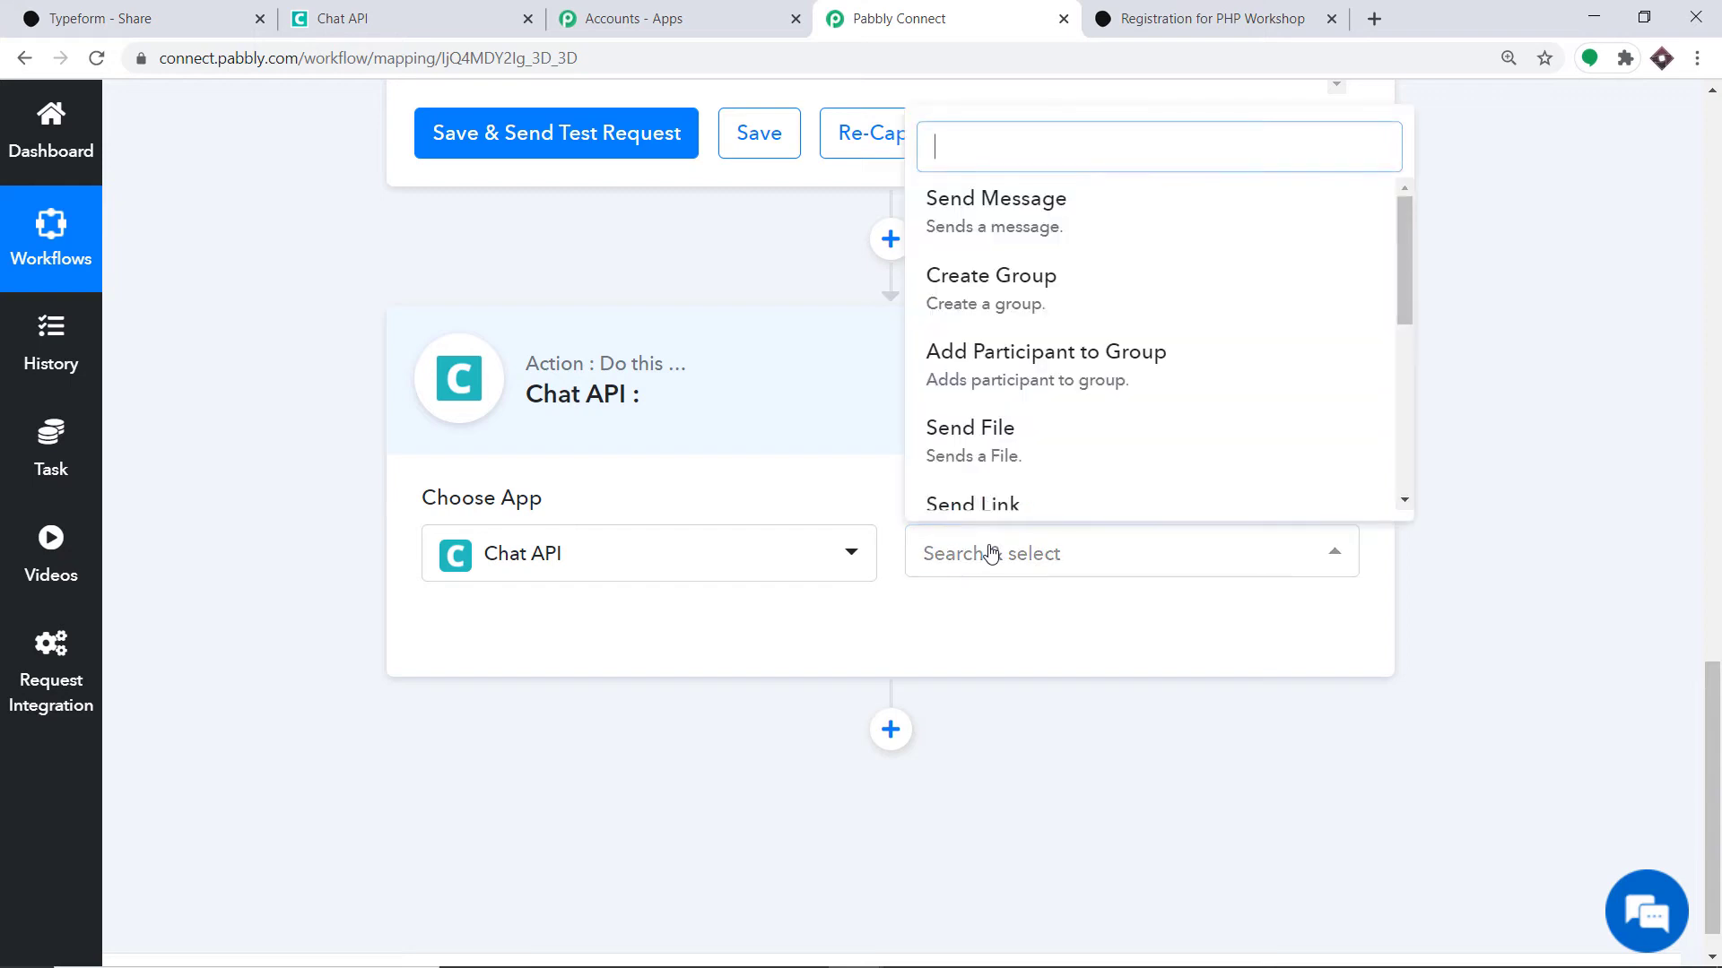
{"action": "left_click", "coordinate": [1033, 230]}
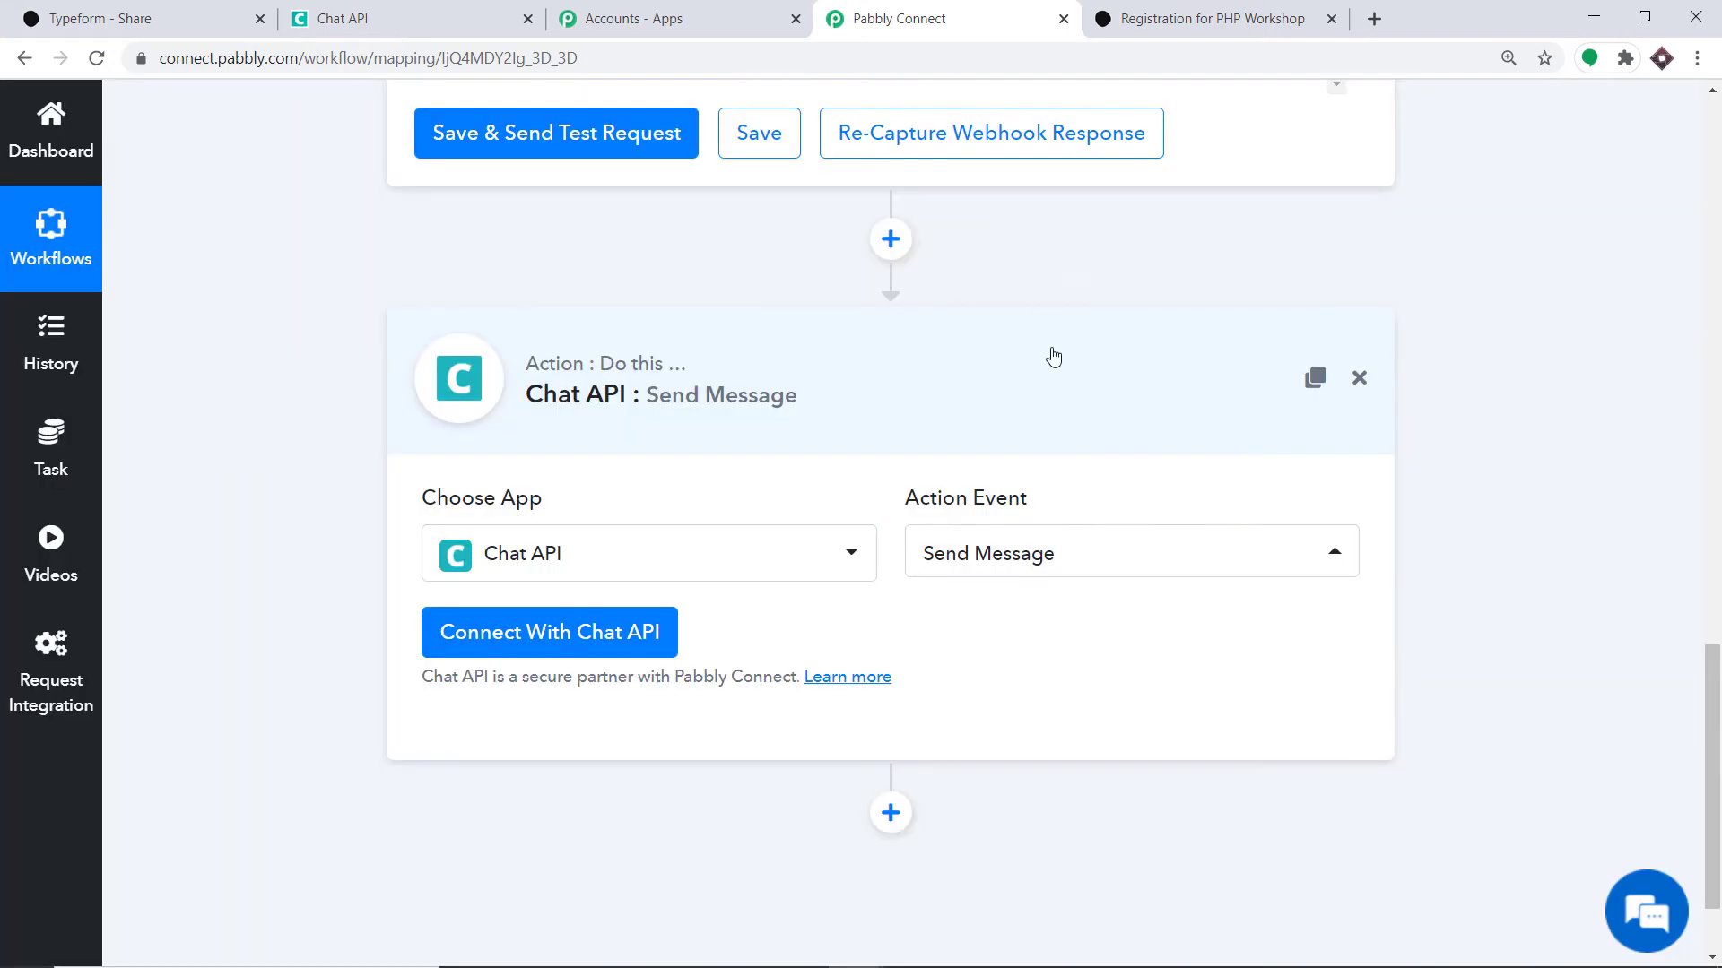
{"action": "left_click", "coordinate": [971, 578]}
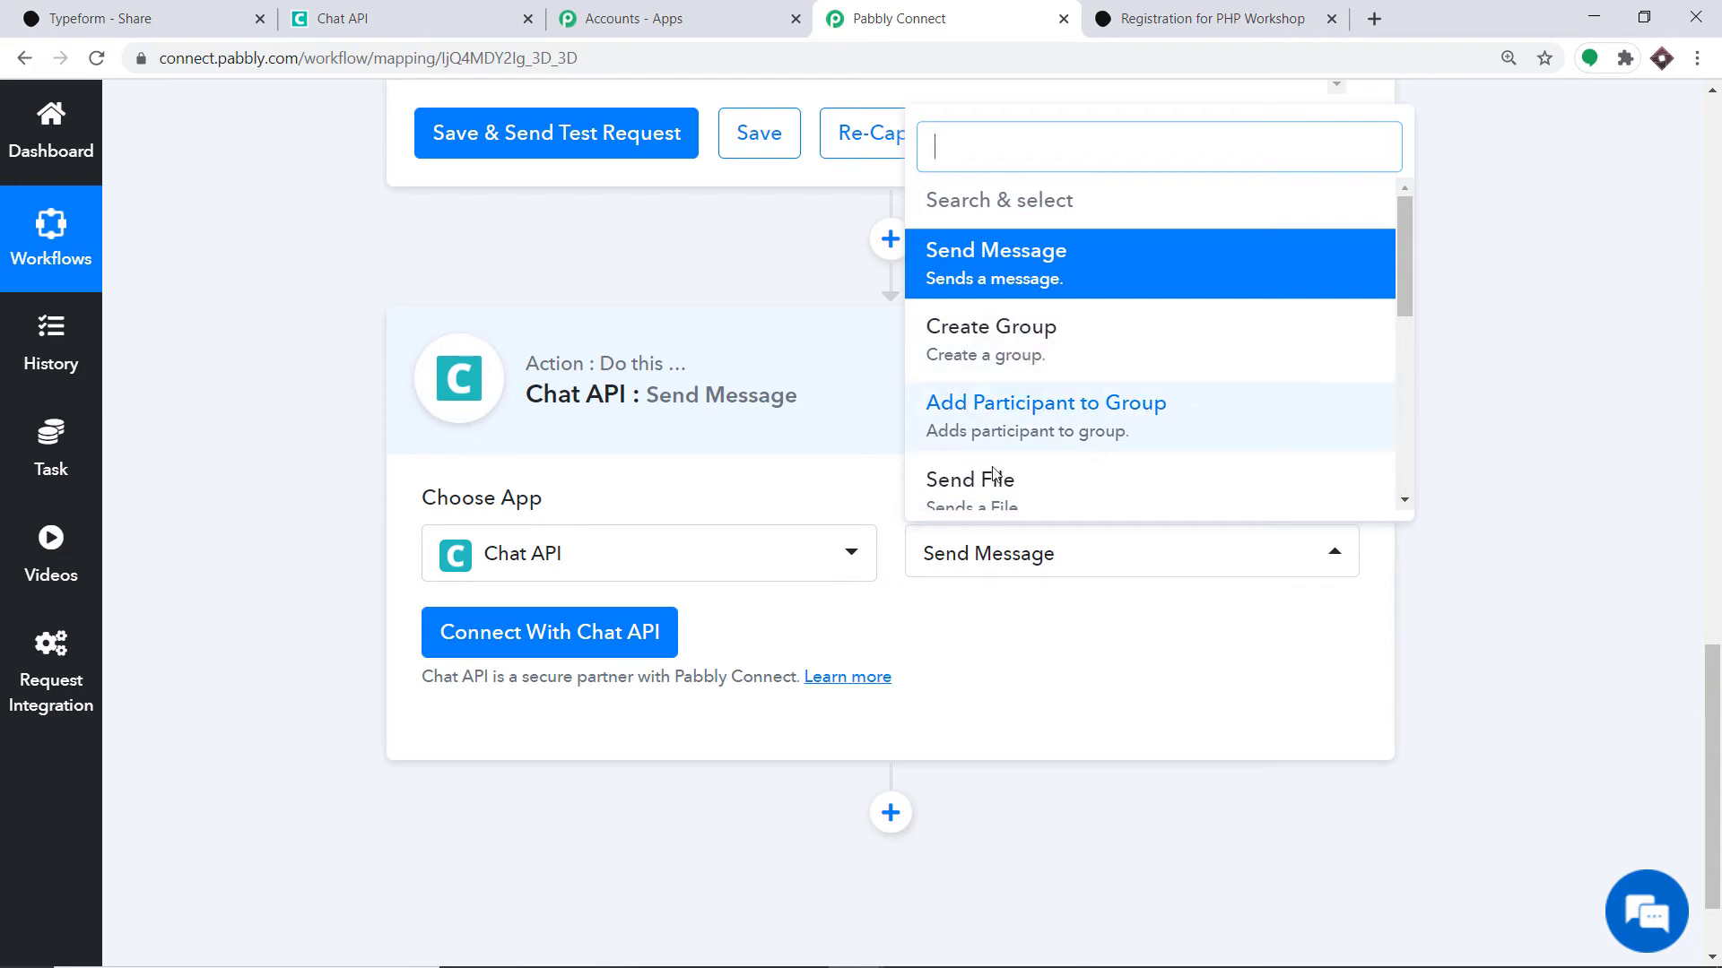
{"action": "scroll", "coordinate": [1039, 482], "scroll_direction": "down", "scroll_amount": 3}
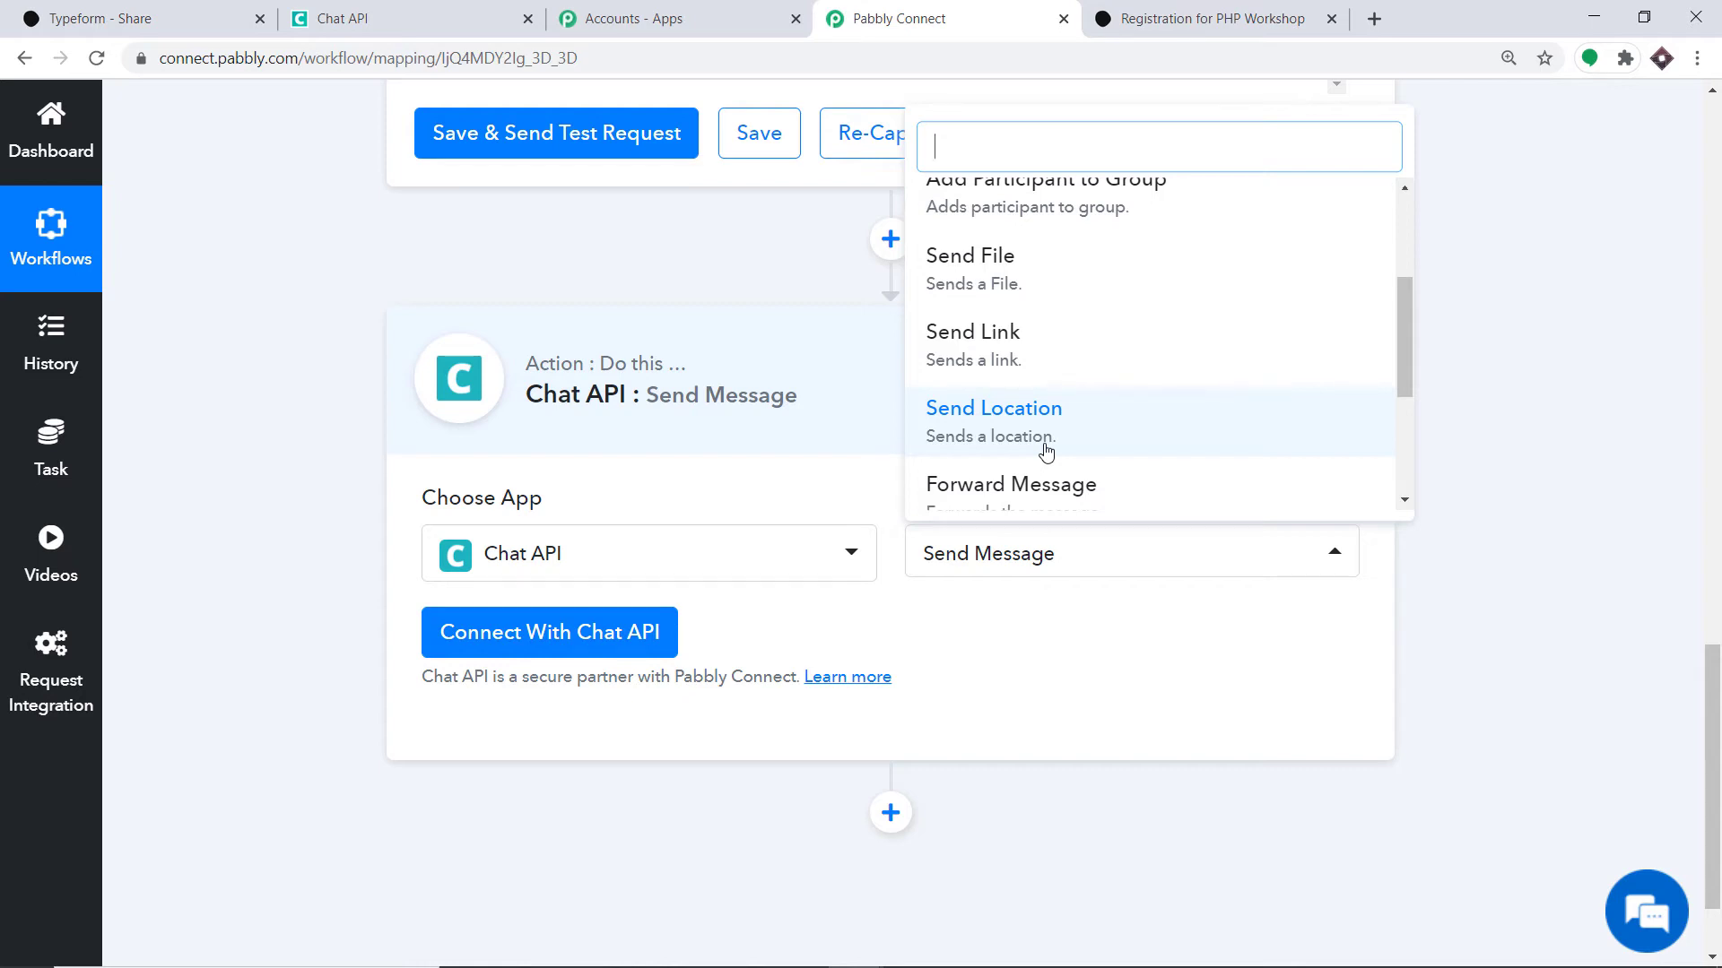
{"action": "scroll", "coordinate": [1049, 440], "scroll_direction": "up", "scroll_amount": 3}
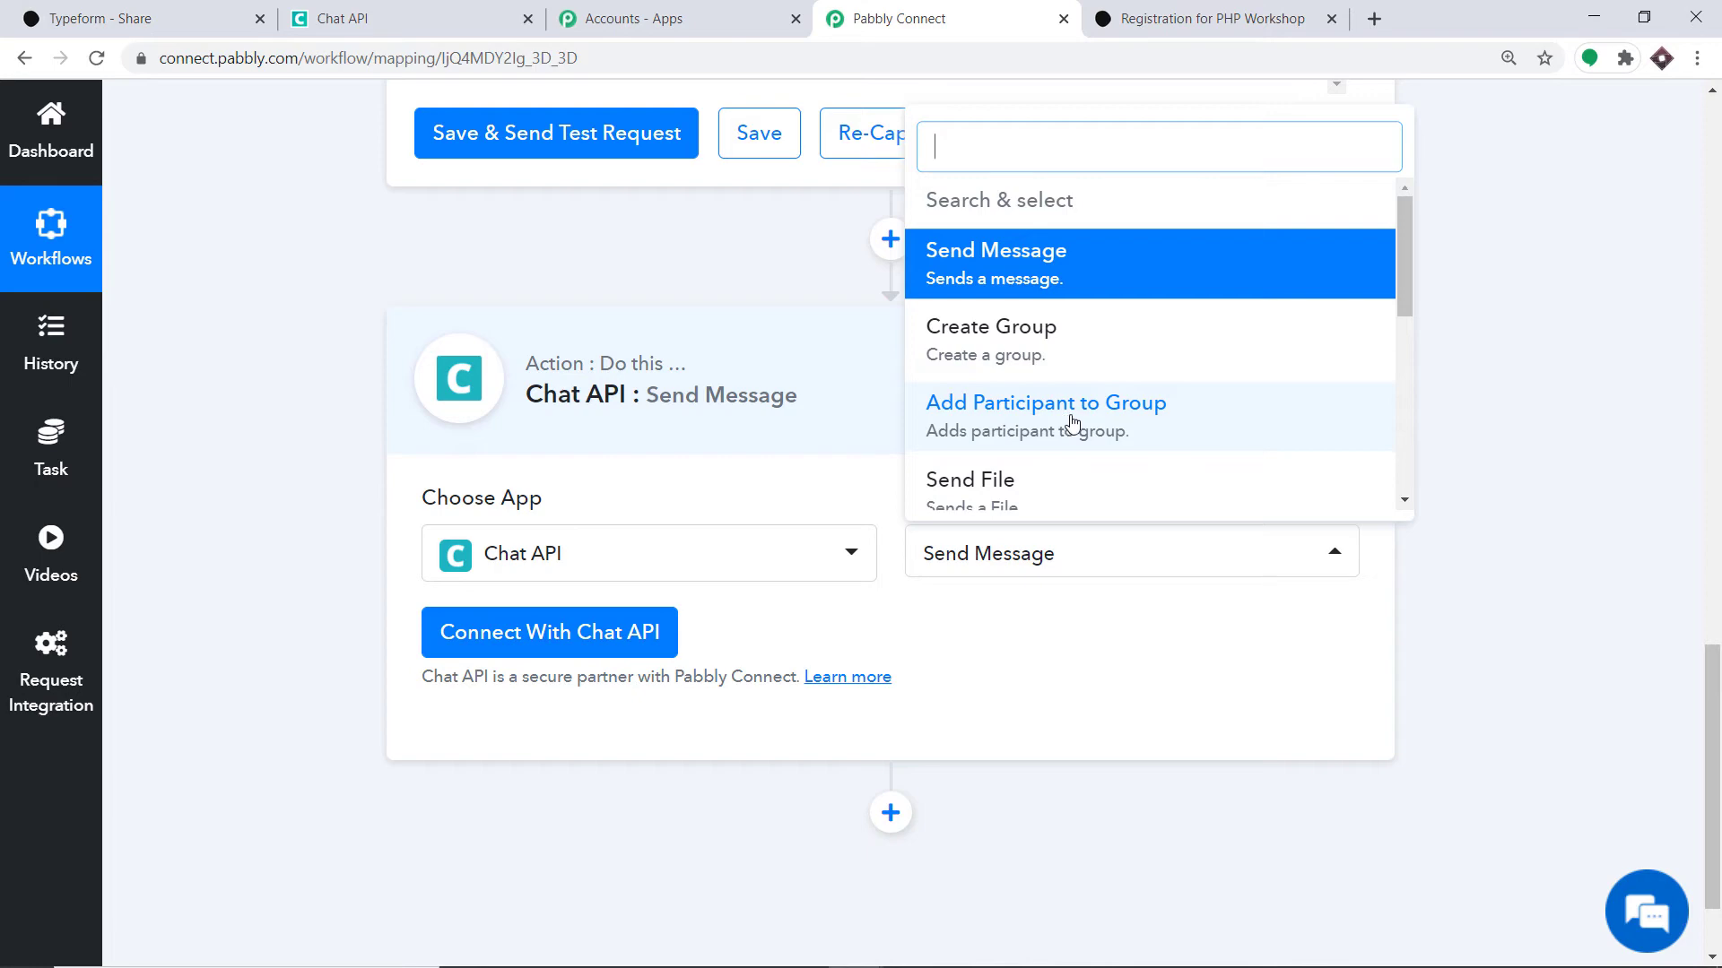
{"action": "left_click", "coordinate": [517, 636]}
- Copy the instance API URL from the Chat API dashboard into the API URL field
{"action": "scroll", "coordinate": [1252, 358], "scroll_direction": "down", "scroll_amount": 2}
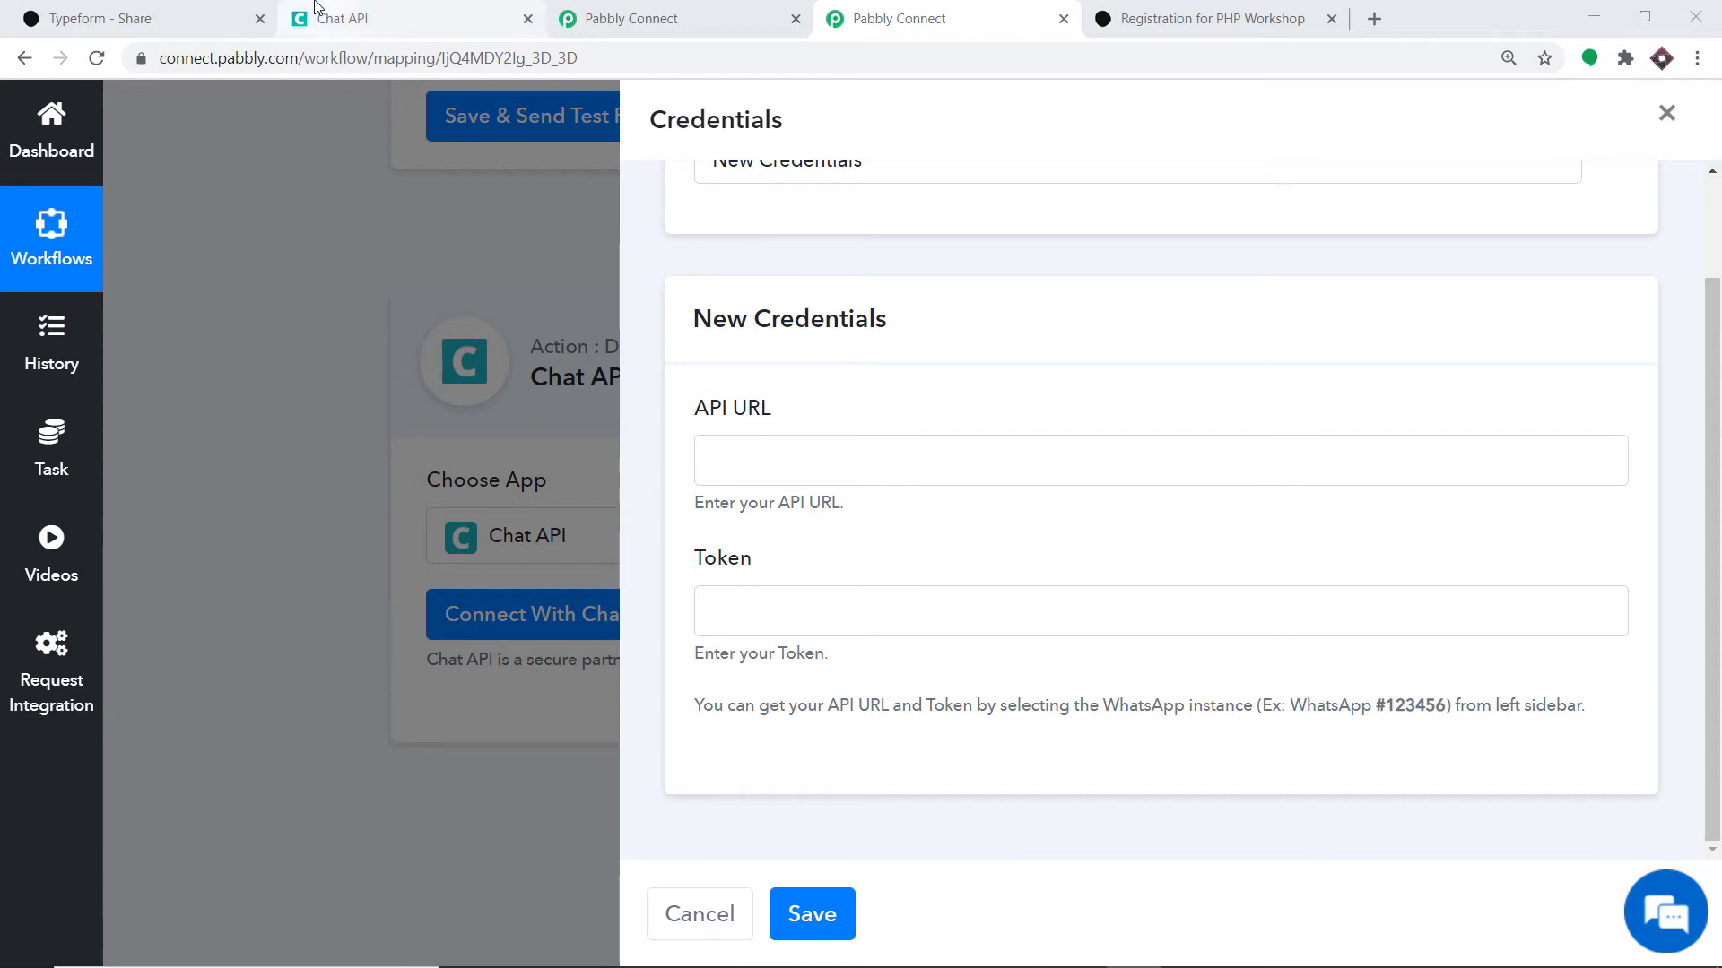
{"action": "left_click", "coordinate": [403, 19]}
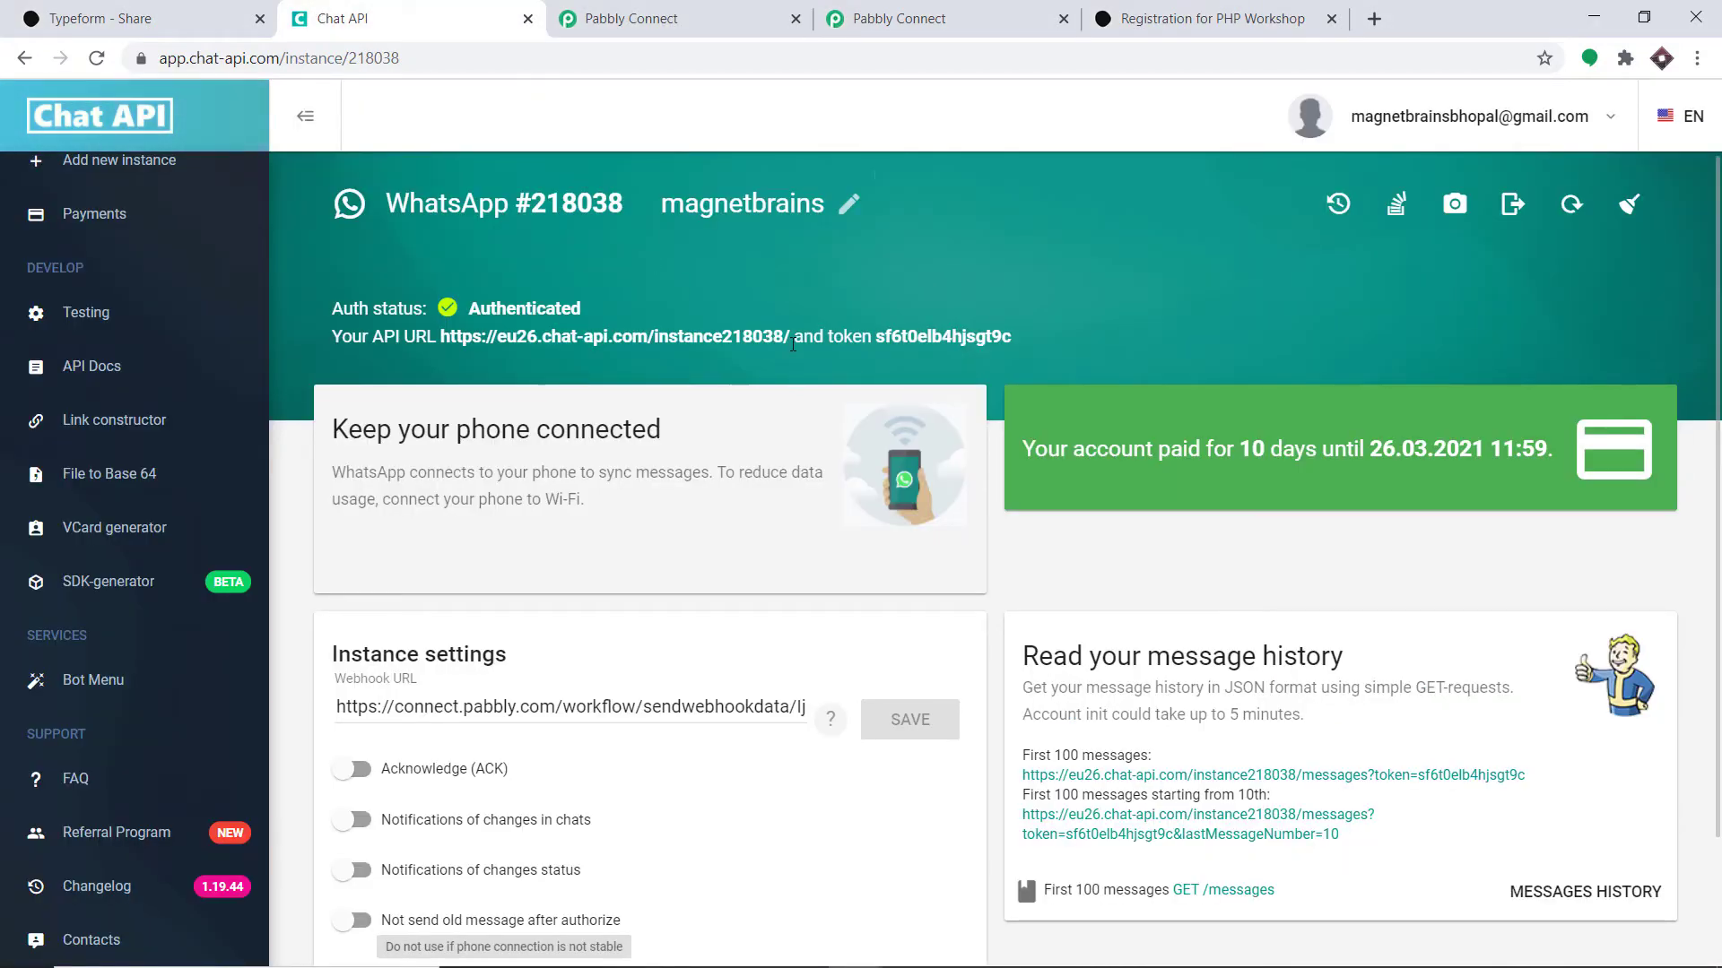
{"action": "left_click_drag", "start_coordinate": [793, 345], "coordinate": [447, 341]}
{"action": "right_click", "coordinate": [445, 340]}
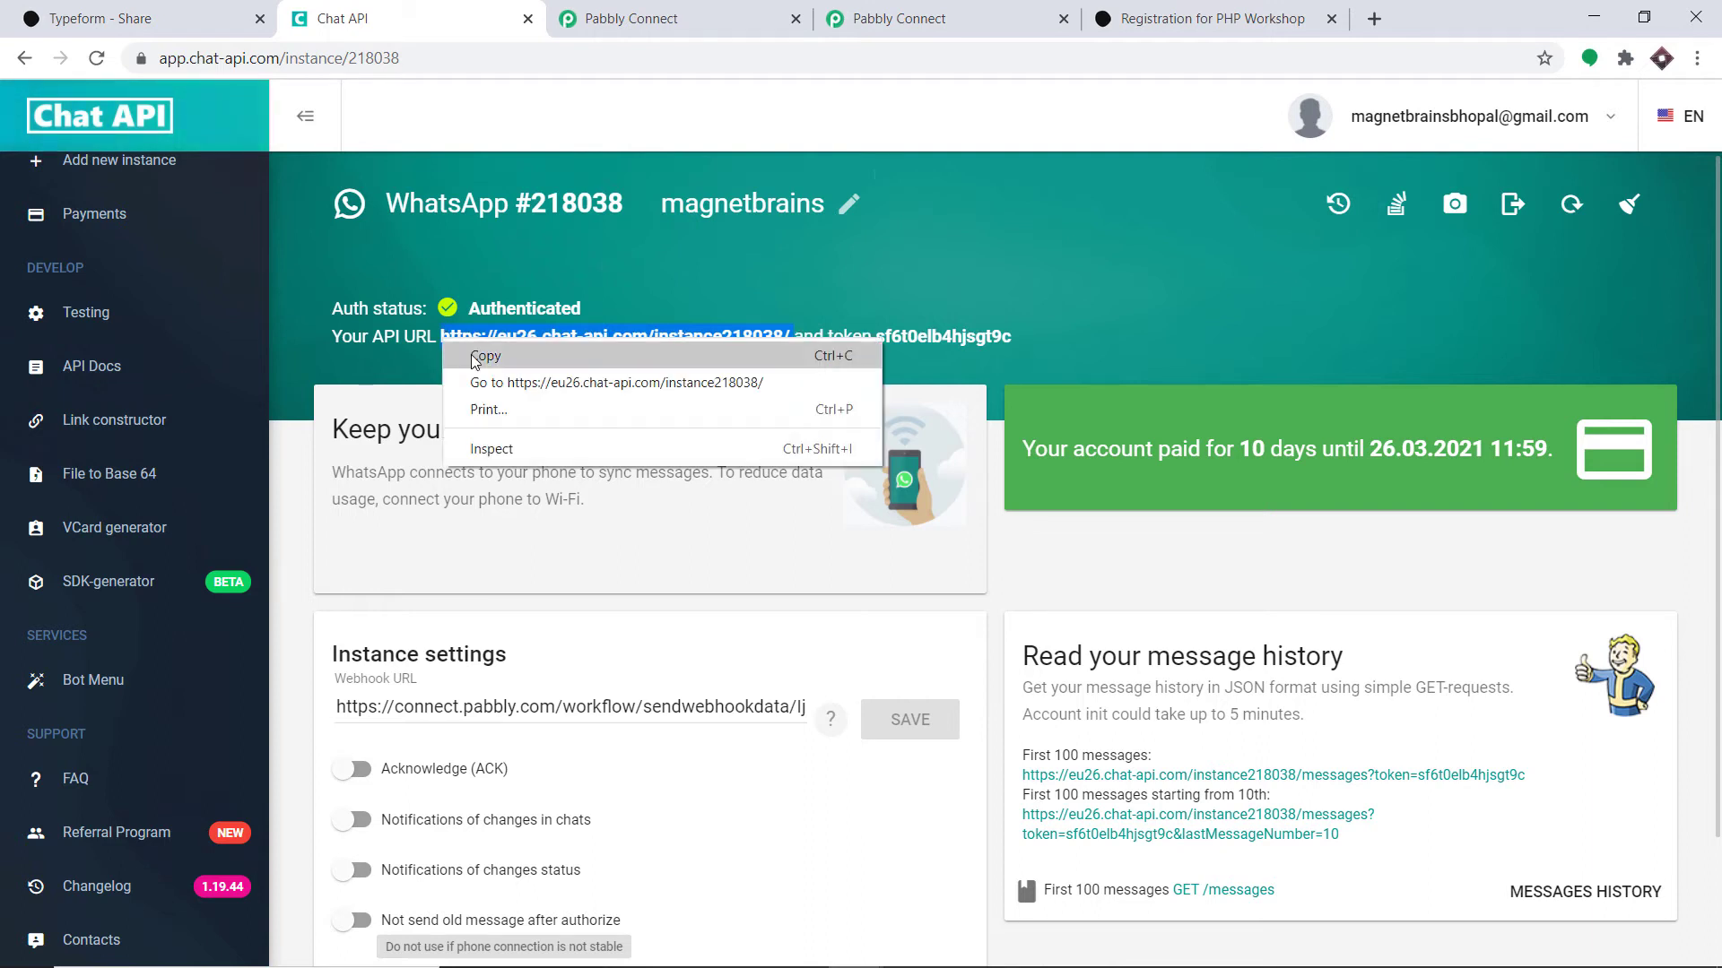
{"action": "left_click", "coordinate": [476, 357]}
{"action": "left_click", "coordinate": [899, 18]}
{"action": "left_click", "coordinate": [793, 460]}
{"action": "right_click", "coordinate": [794, 460]}
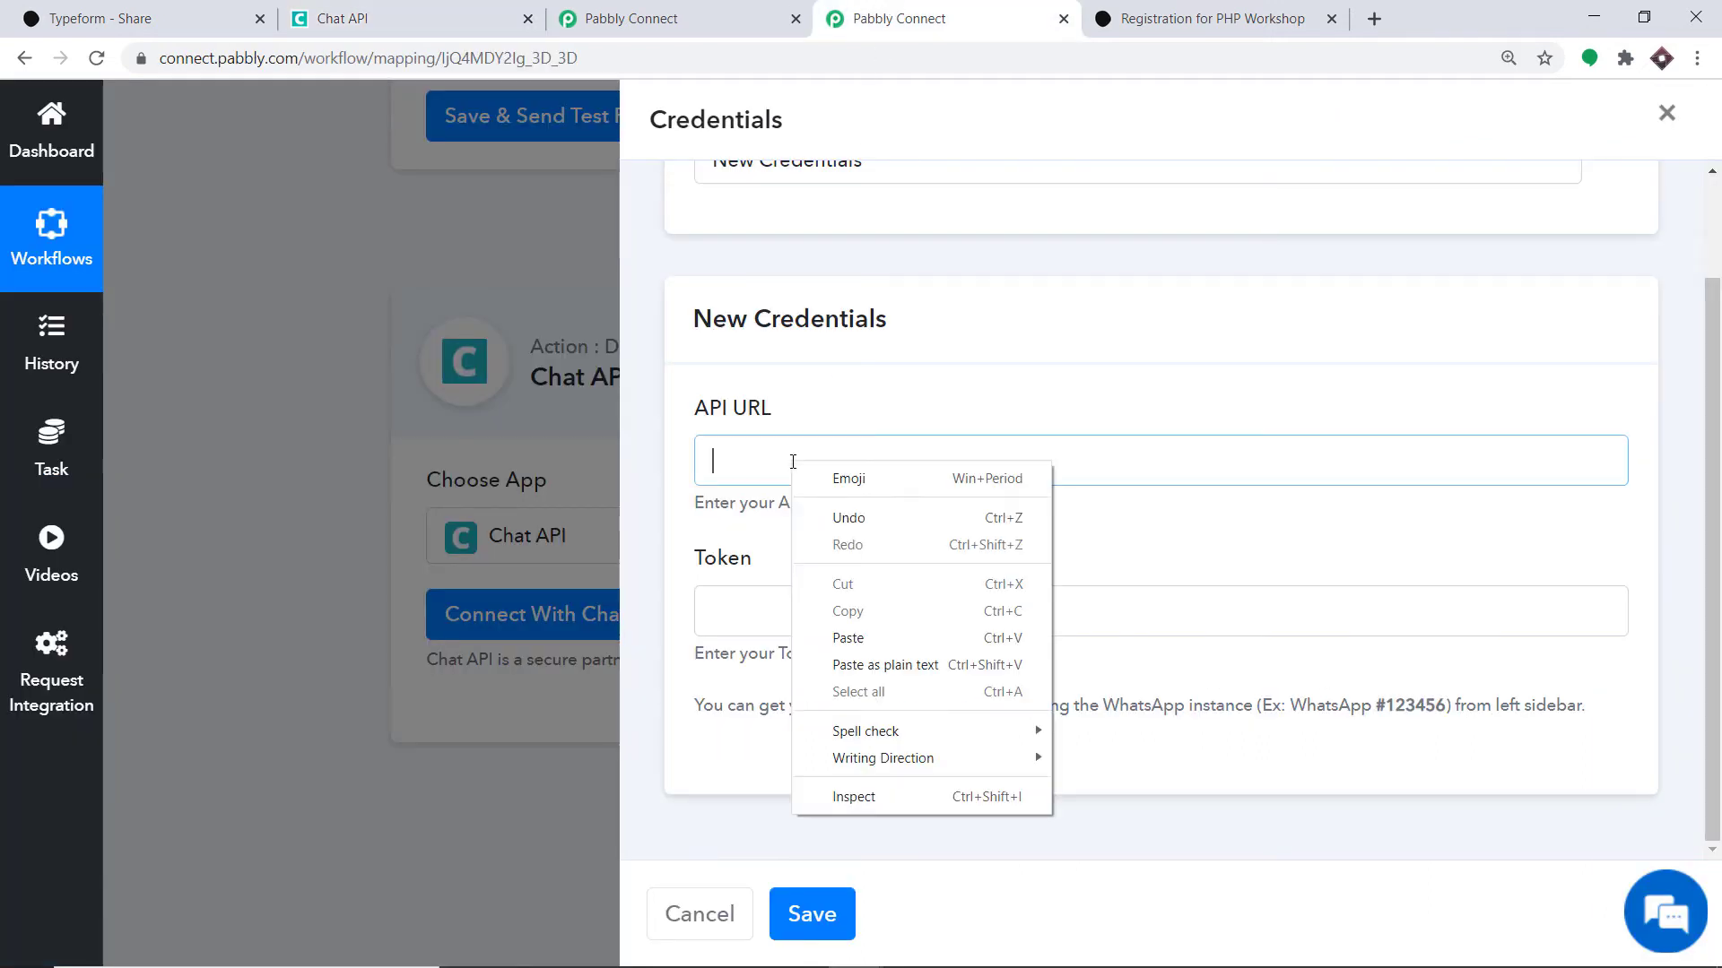
{"action": "left_click", "coordinate": [869, 638]}
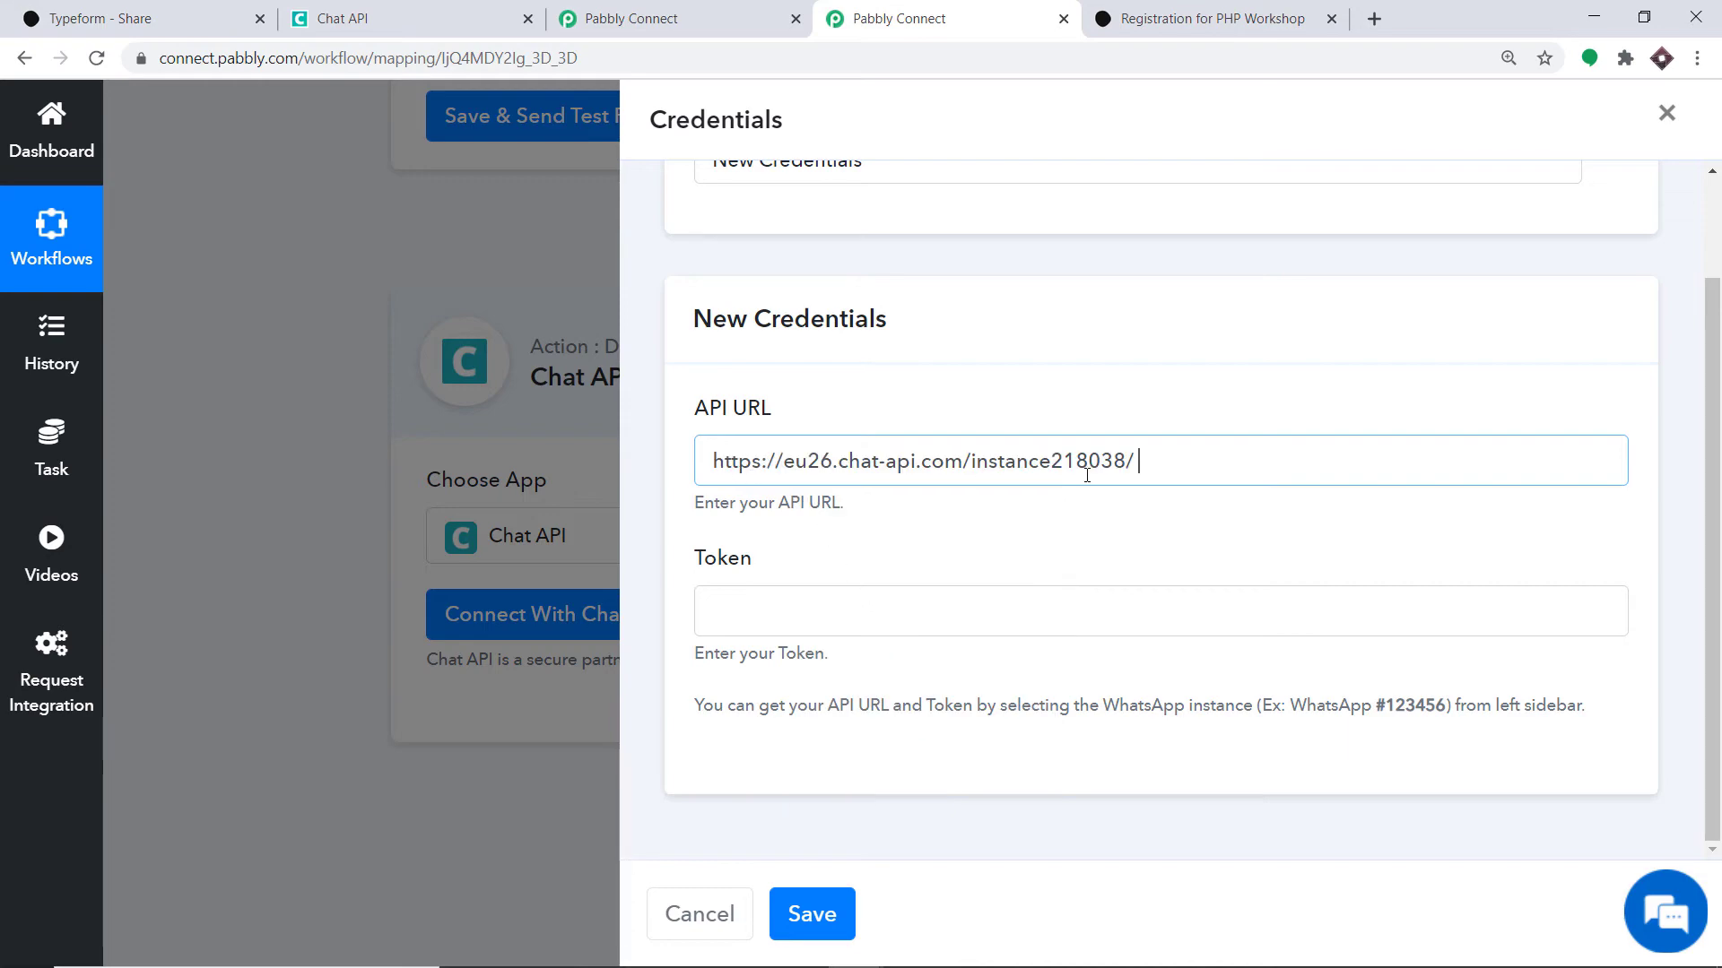
- Copy the instance token into the Token field and save the Chat API credentials
{"action": "left_click", "coordinate": [426, 11]}
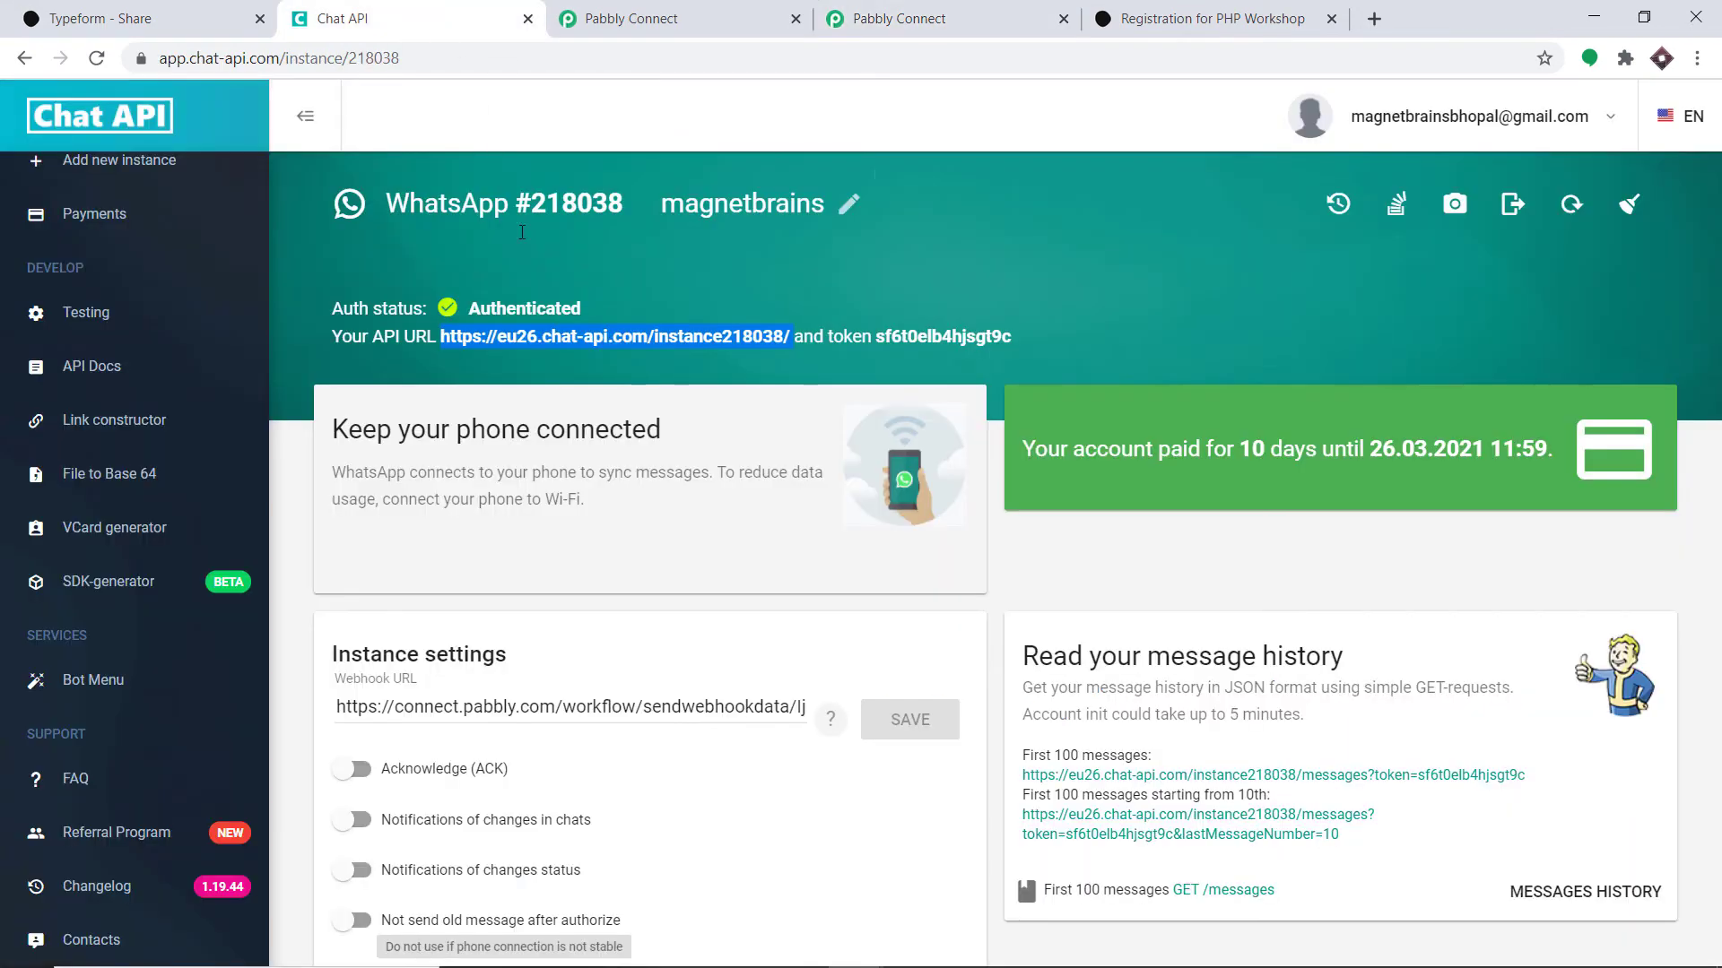
{"action": "left_click_drag", "start_coordinate": [1013, 340], "coordinate": [881, 332]}
{"action": "right_click", "coordinate": [880, 334]}
{"action": "left_click", "coordinate": [906, 348]}
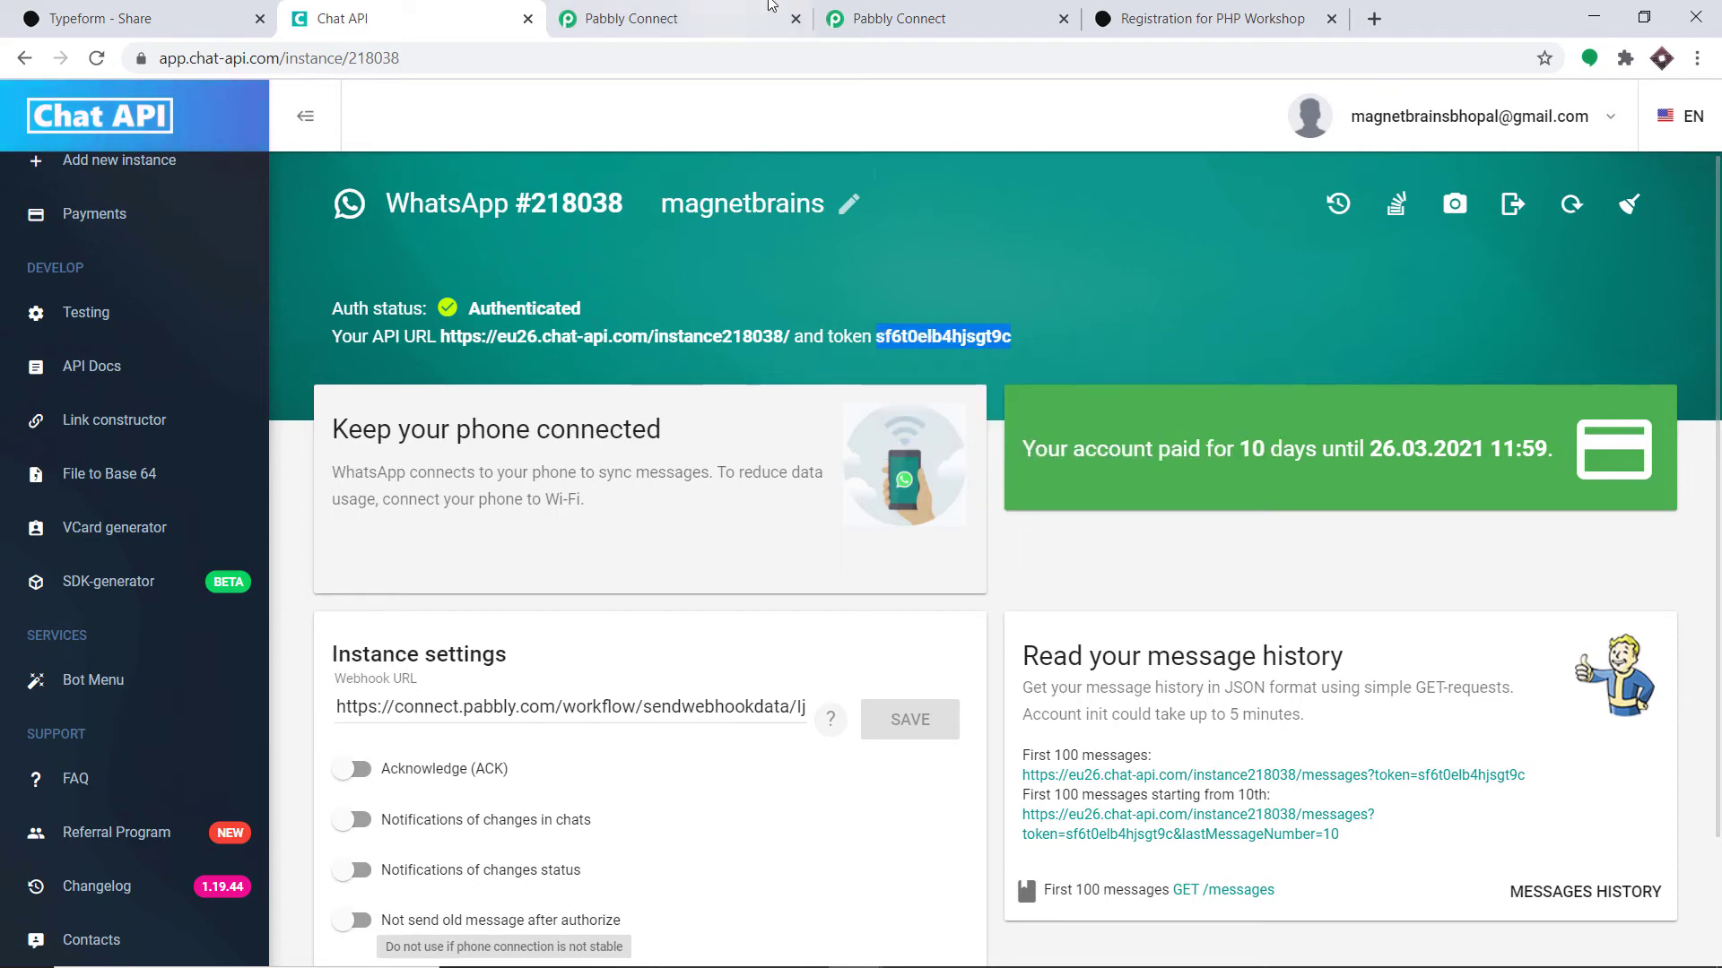
{"action": "left_click", "coordinate": [897, 18]}
{"action": "left_click", "coordinate": [753, 615]}
{"action": "right_click", "coordinate": [753, 617]}
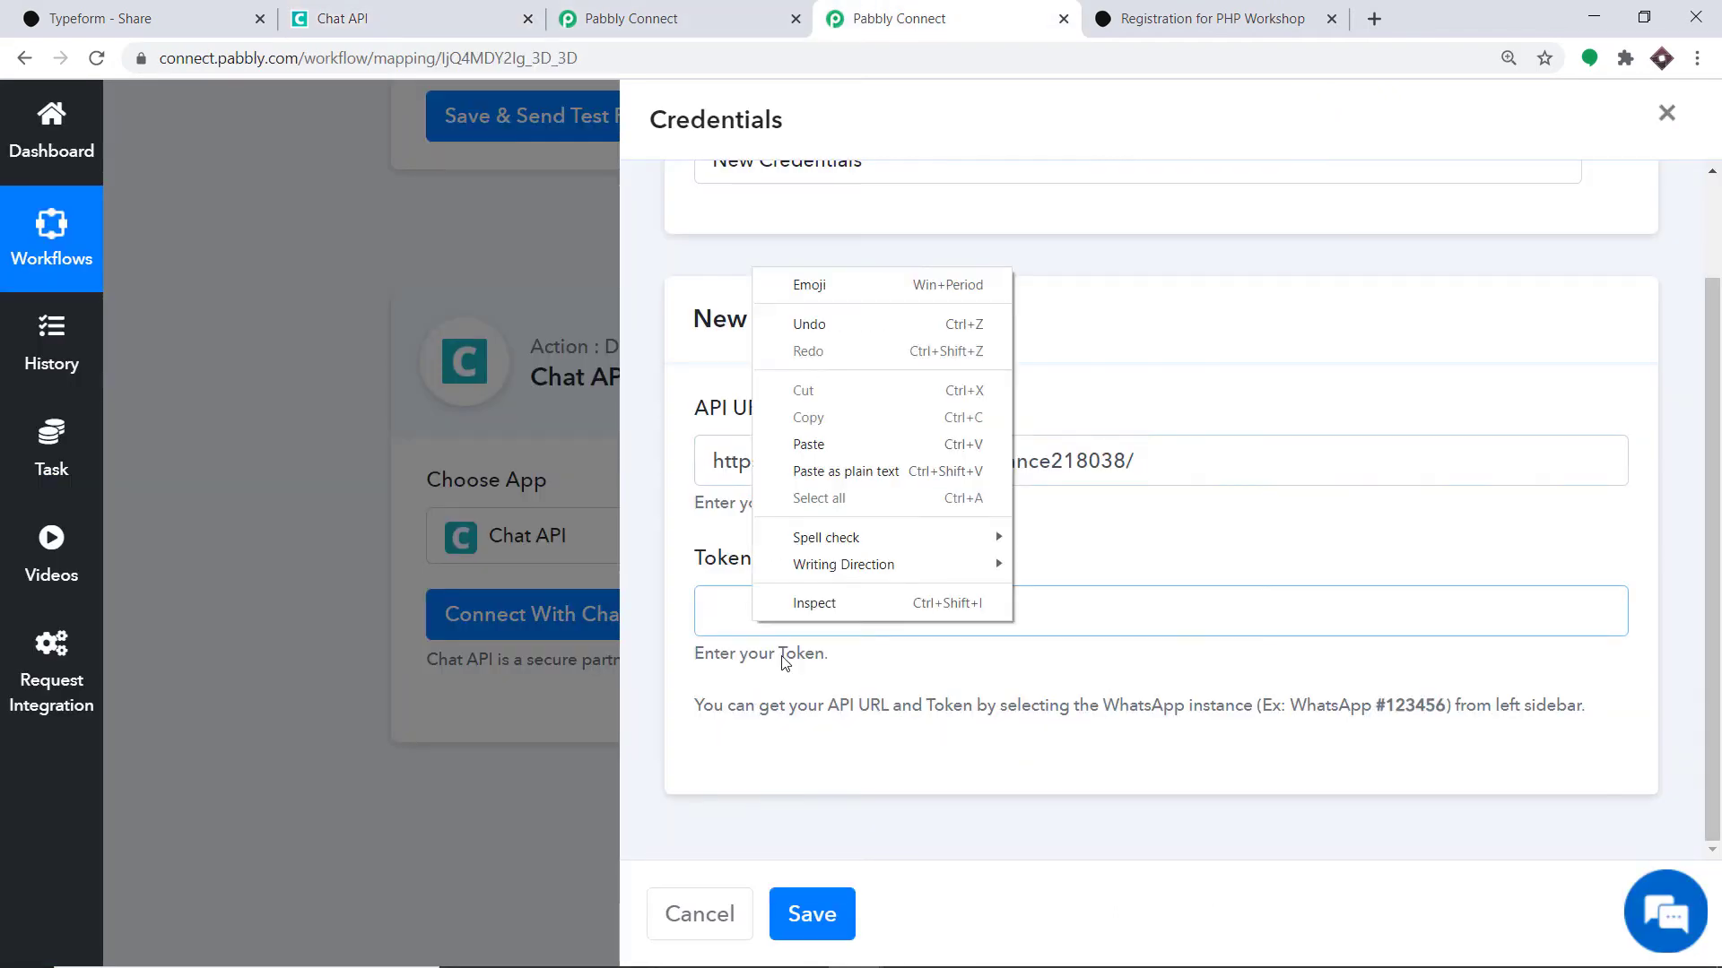
{"action": "left_click", "coordinate": [841, 450]}
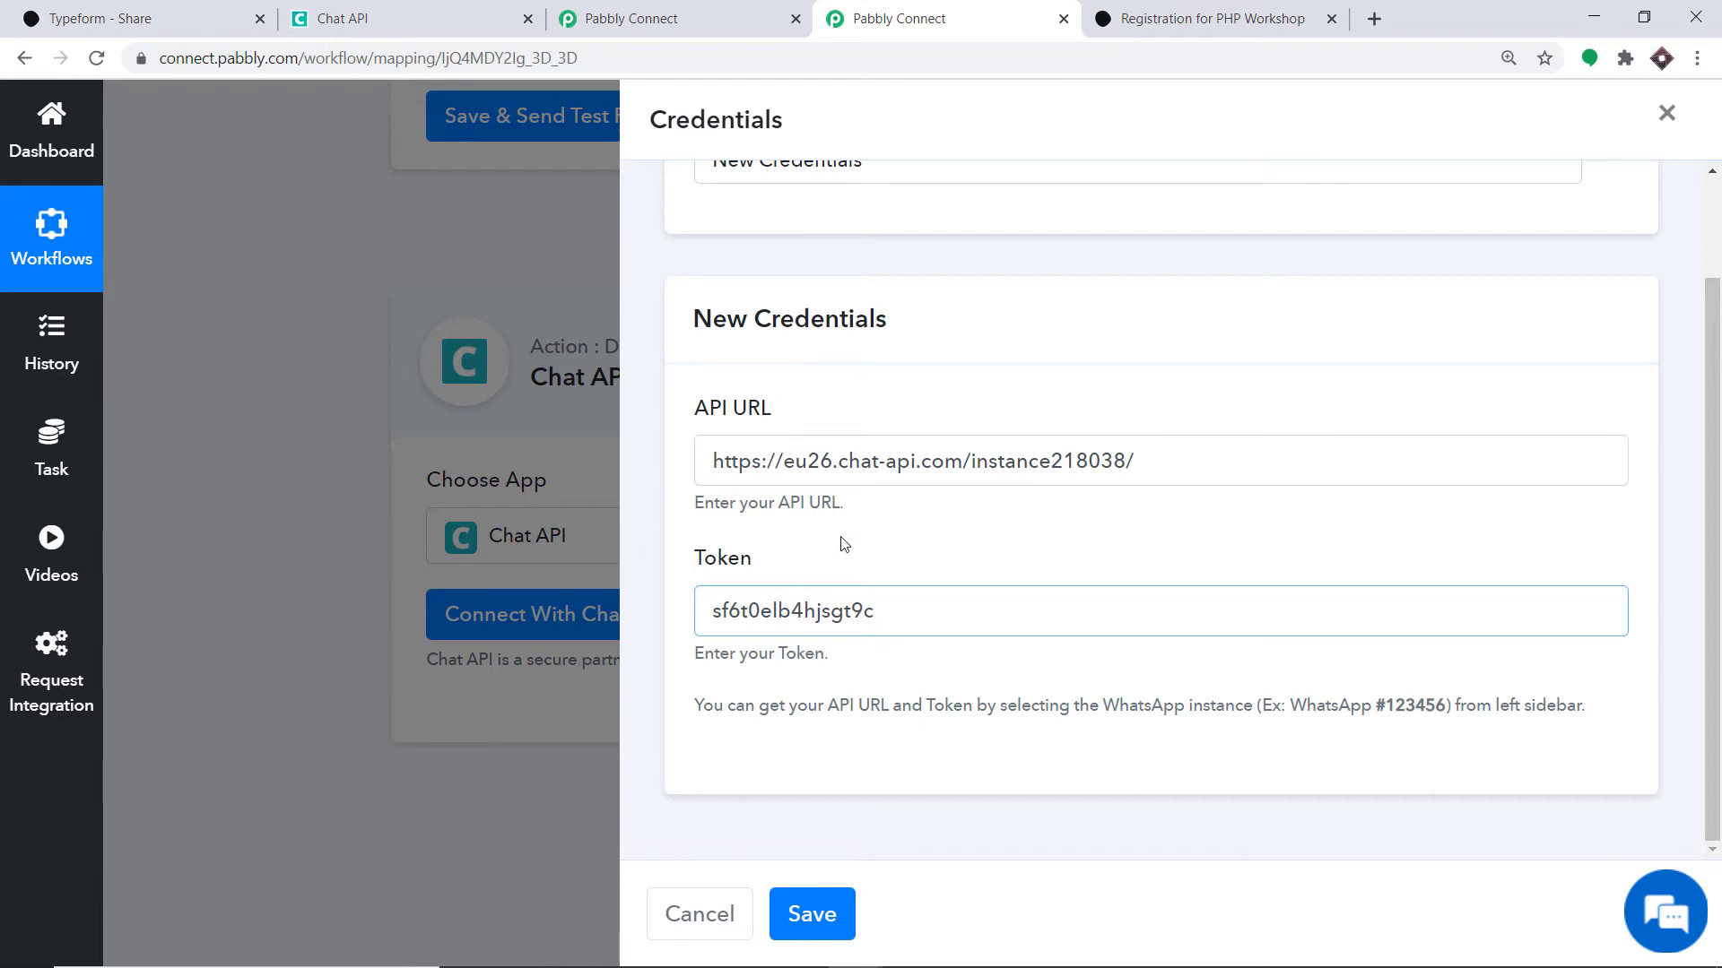
{"action": "left_click", "coordinate": [812, 914]}
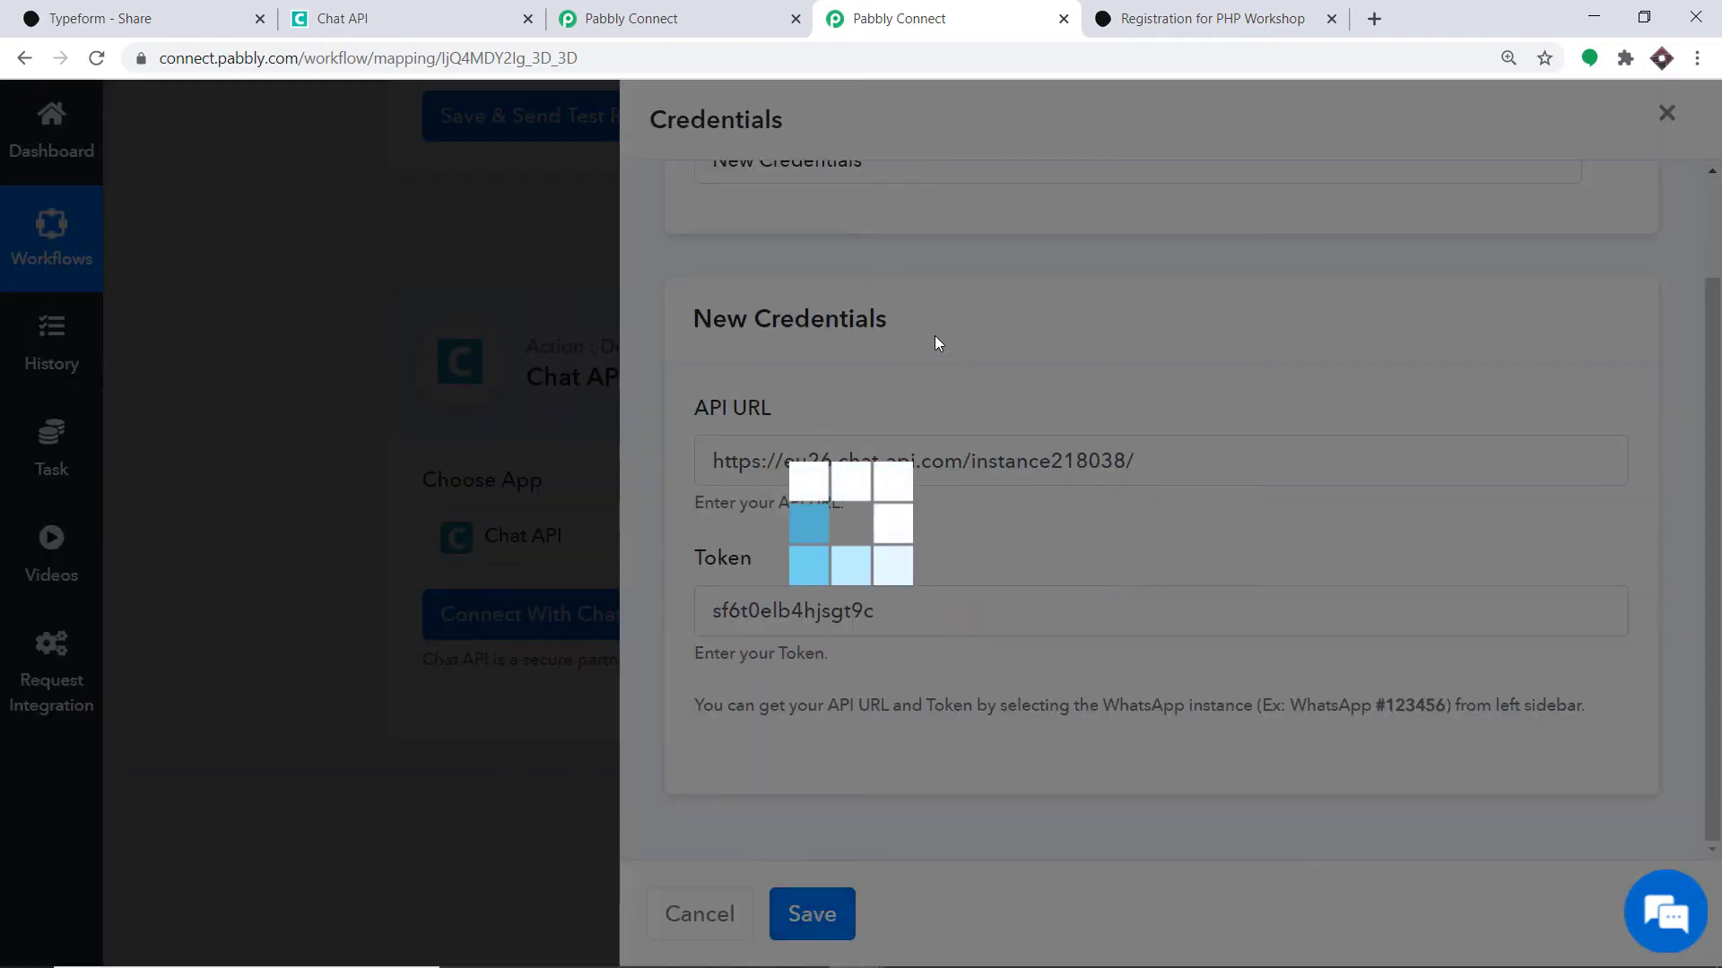
- Scroll down to the empty Contact/Group, Phone Number and Message fields of the connected action
{"action": "scroll", "coordinate": [1098, 356], "scroll_direction": "down", "scroll_amount": 8}
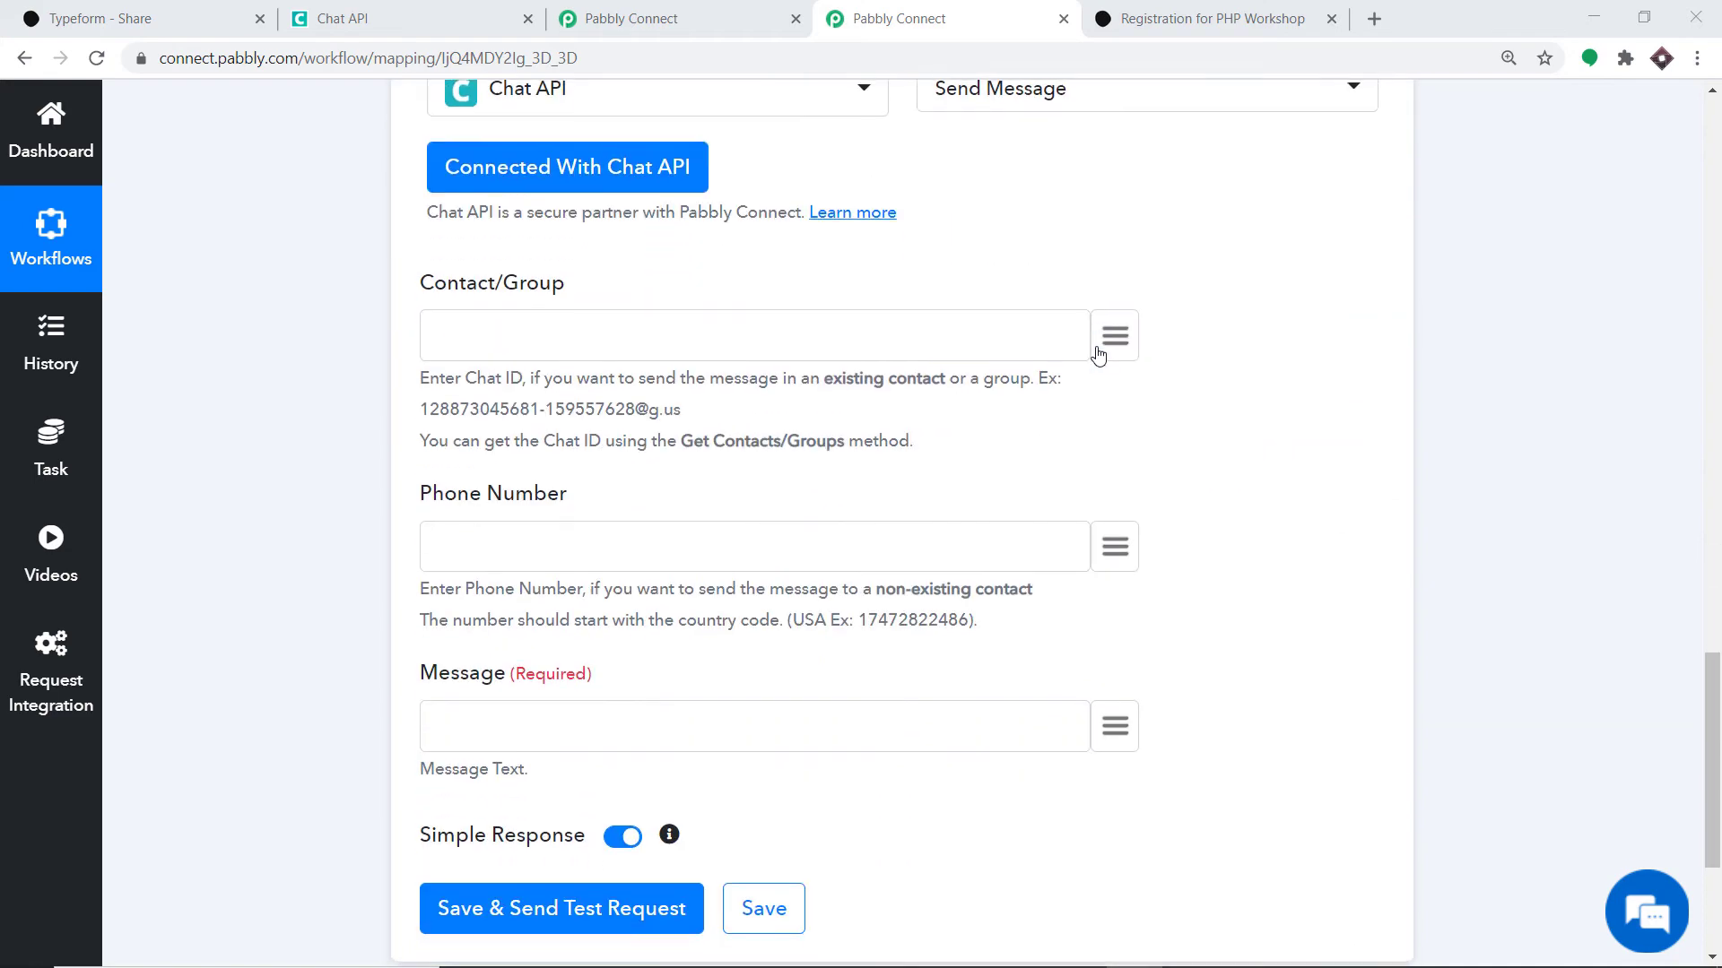
{"action": "scroll", "coordinate": [1098, 356], "scroll_direction": "up", "scroll_amount": 3}
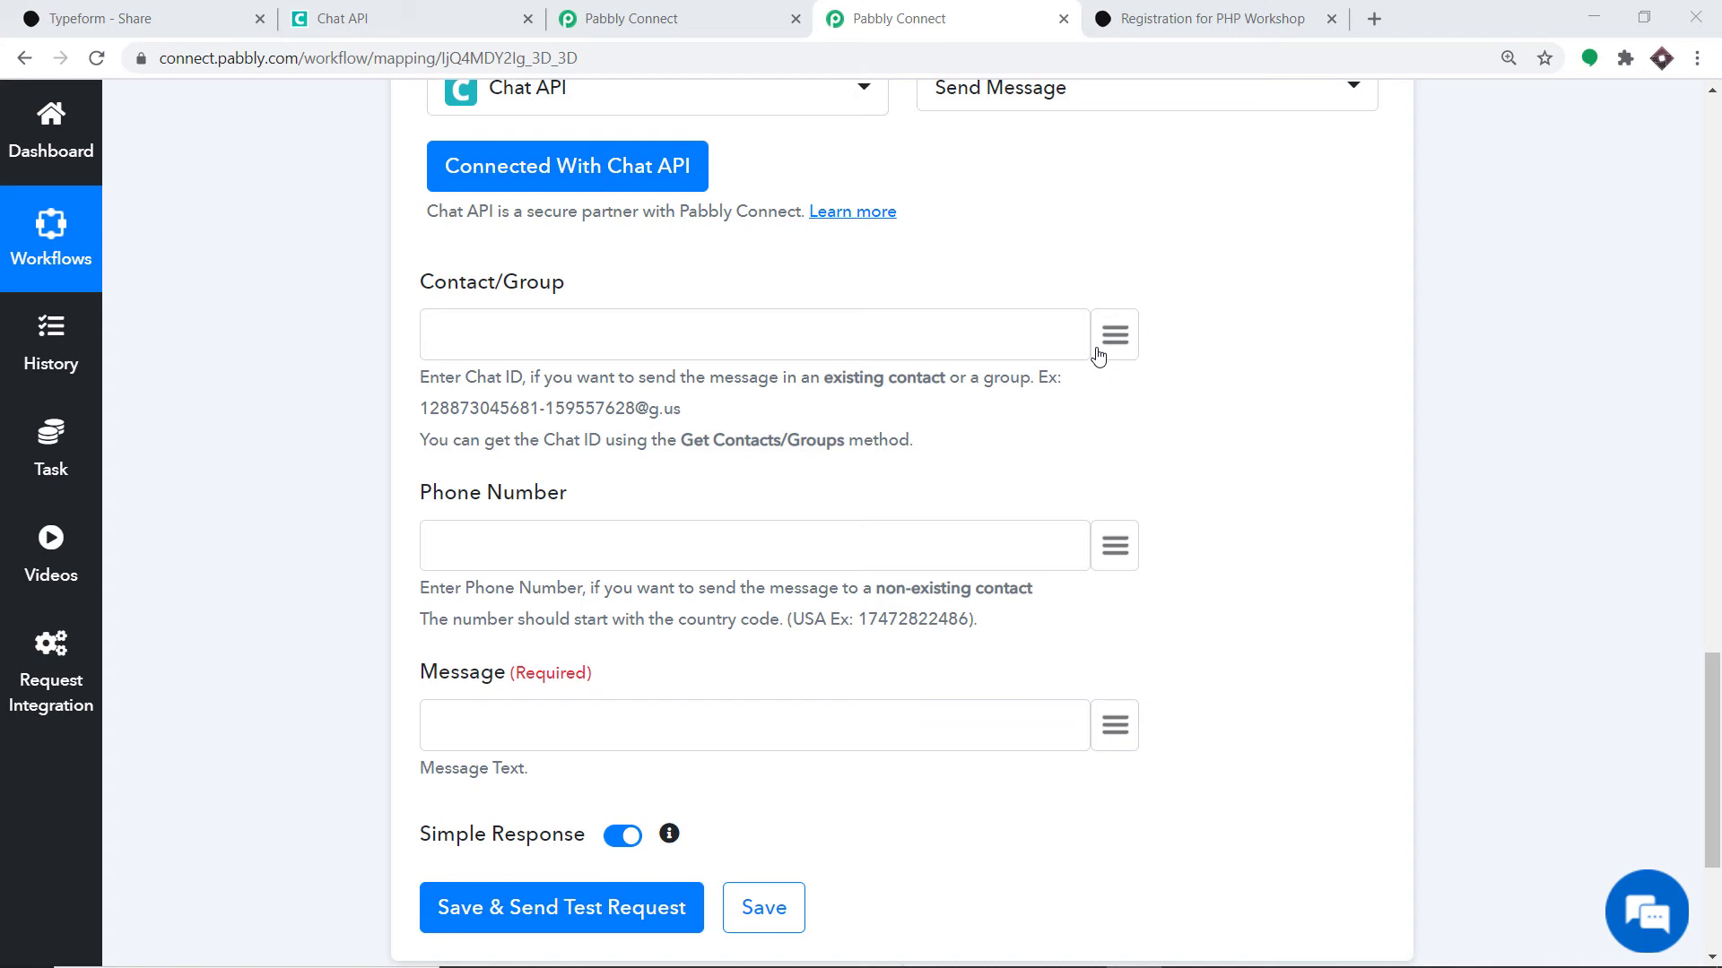
{"action": "scroll", "coordinate": [991, 399], "scroll_direction": "down", "scroll_amount": 1}
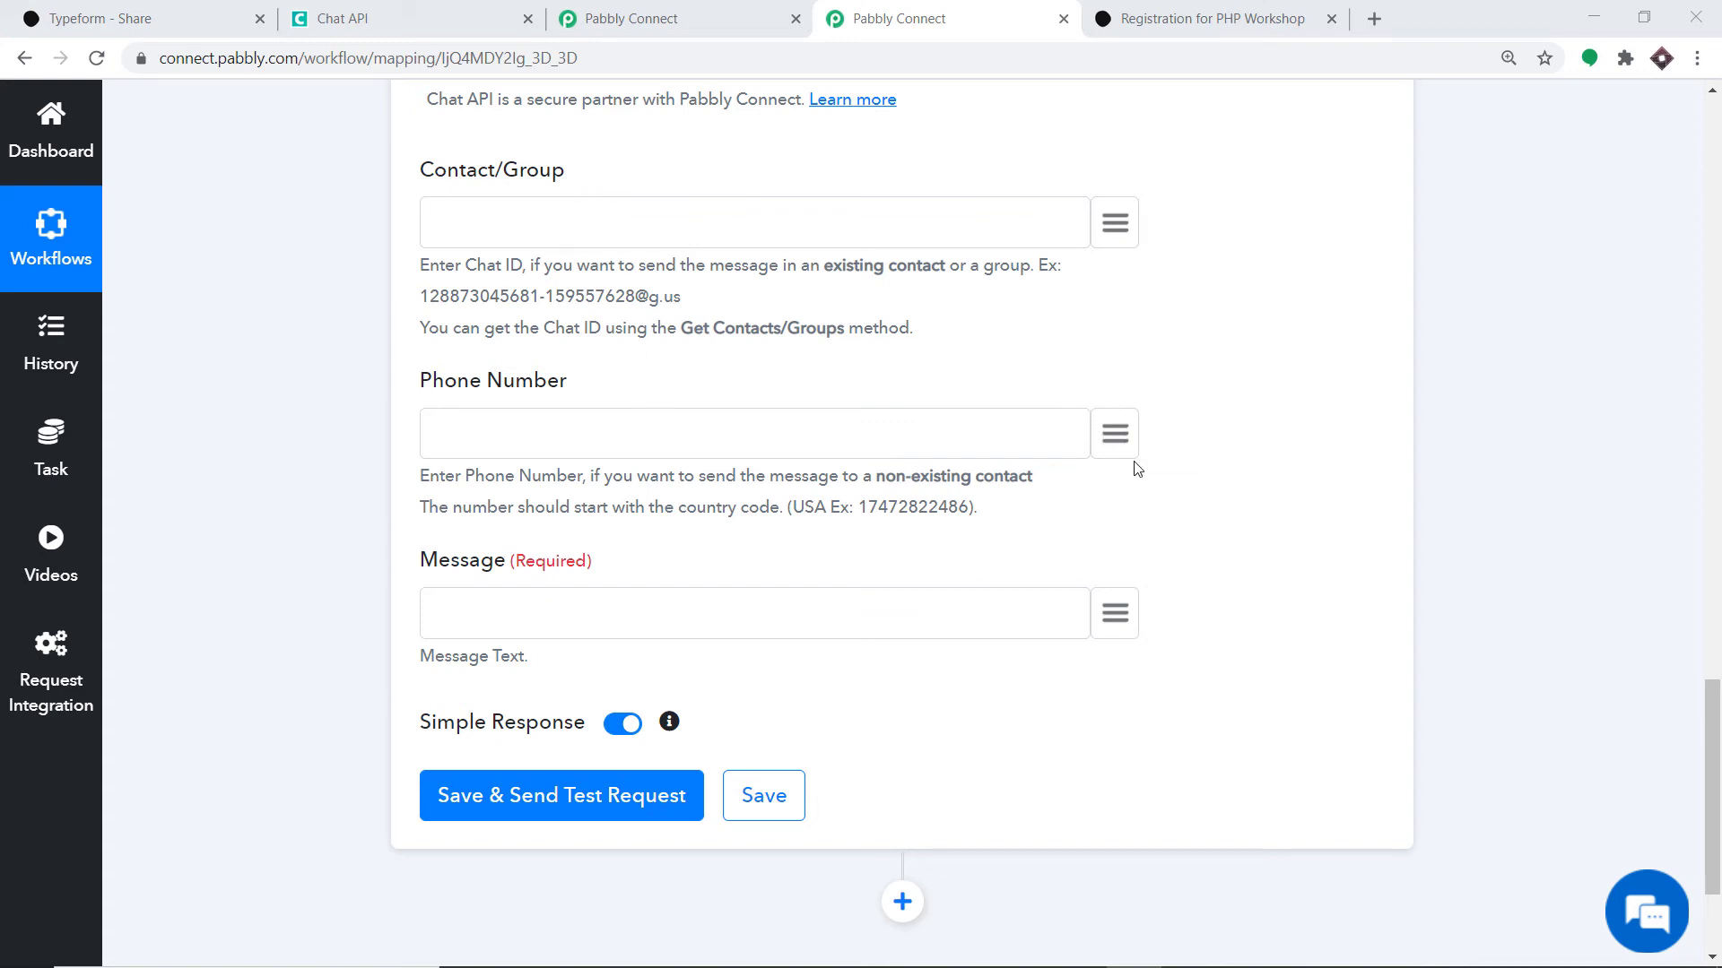
- Map Phone Number to the Trigger's answers > 2 > text entry, the respondent's phone
{"action": "left_click", "coordinate": [1111, 431]}
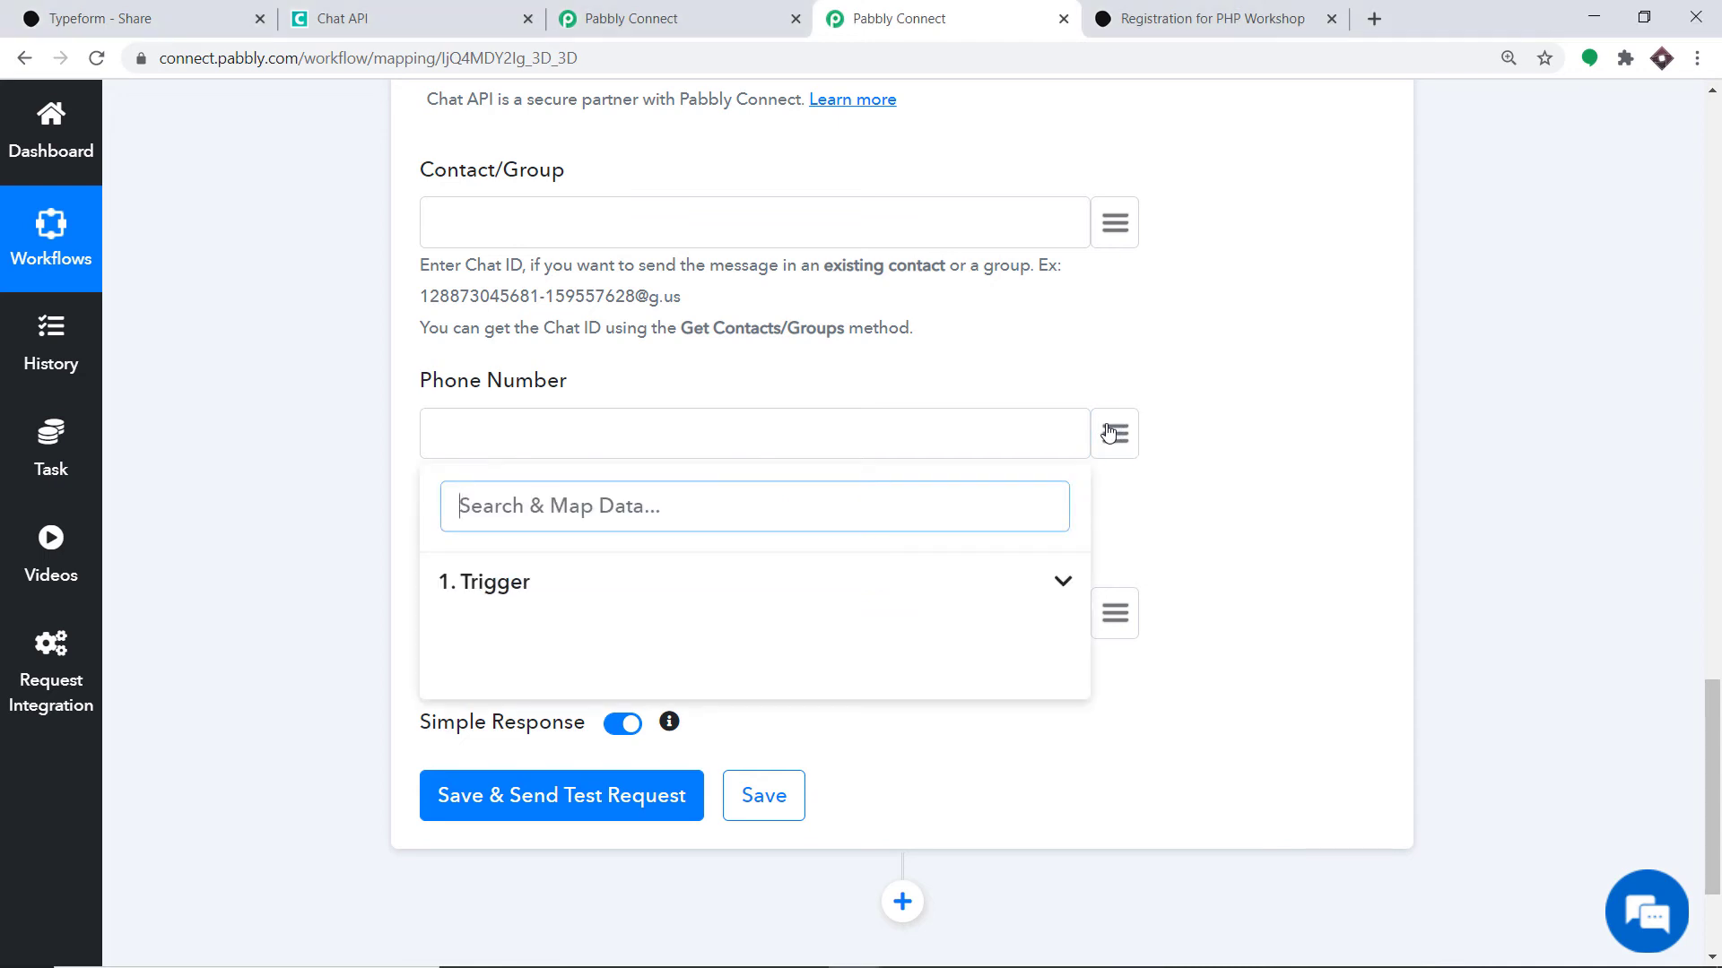
{"action": "left_click", "coordinate": [517, 587]}
{"action": "scroll", "coordinate": [731, 608], "scroll_direction": "down", "scroll_amount": 5}
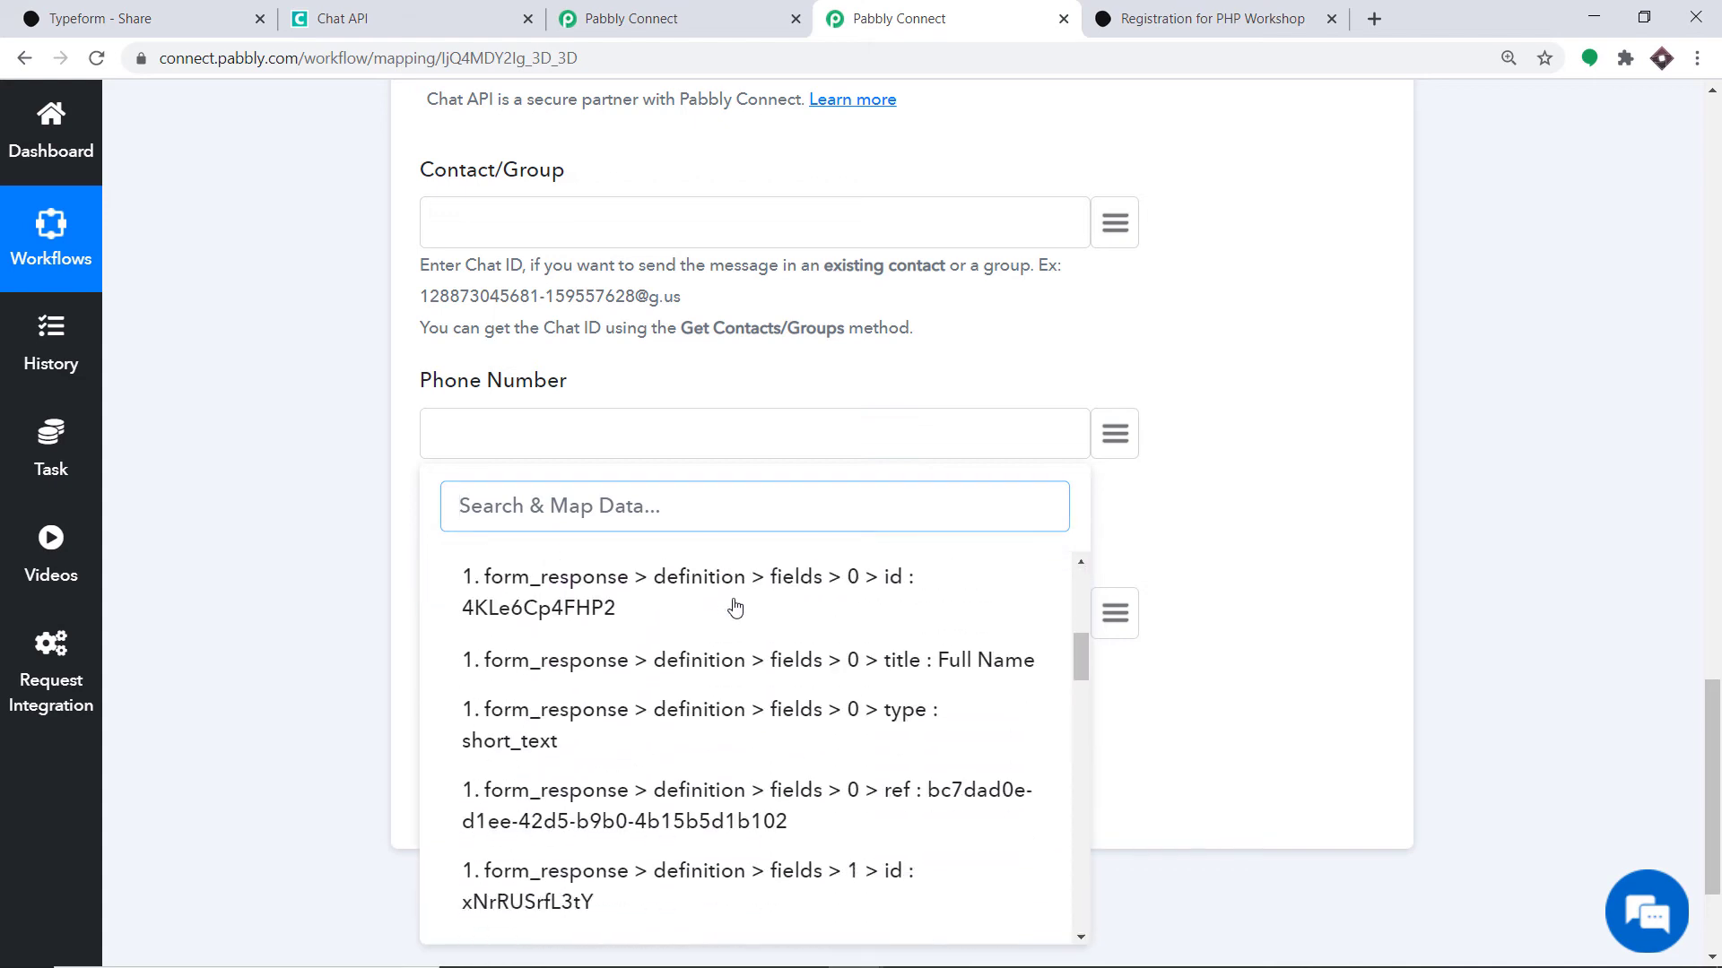
{"action": "scroll", "coordinate": [734, 608], "scroll_direction": "down", "scroll_amount": 10}
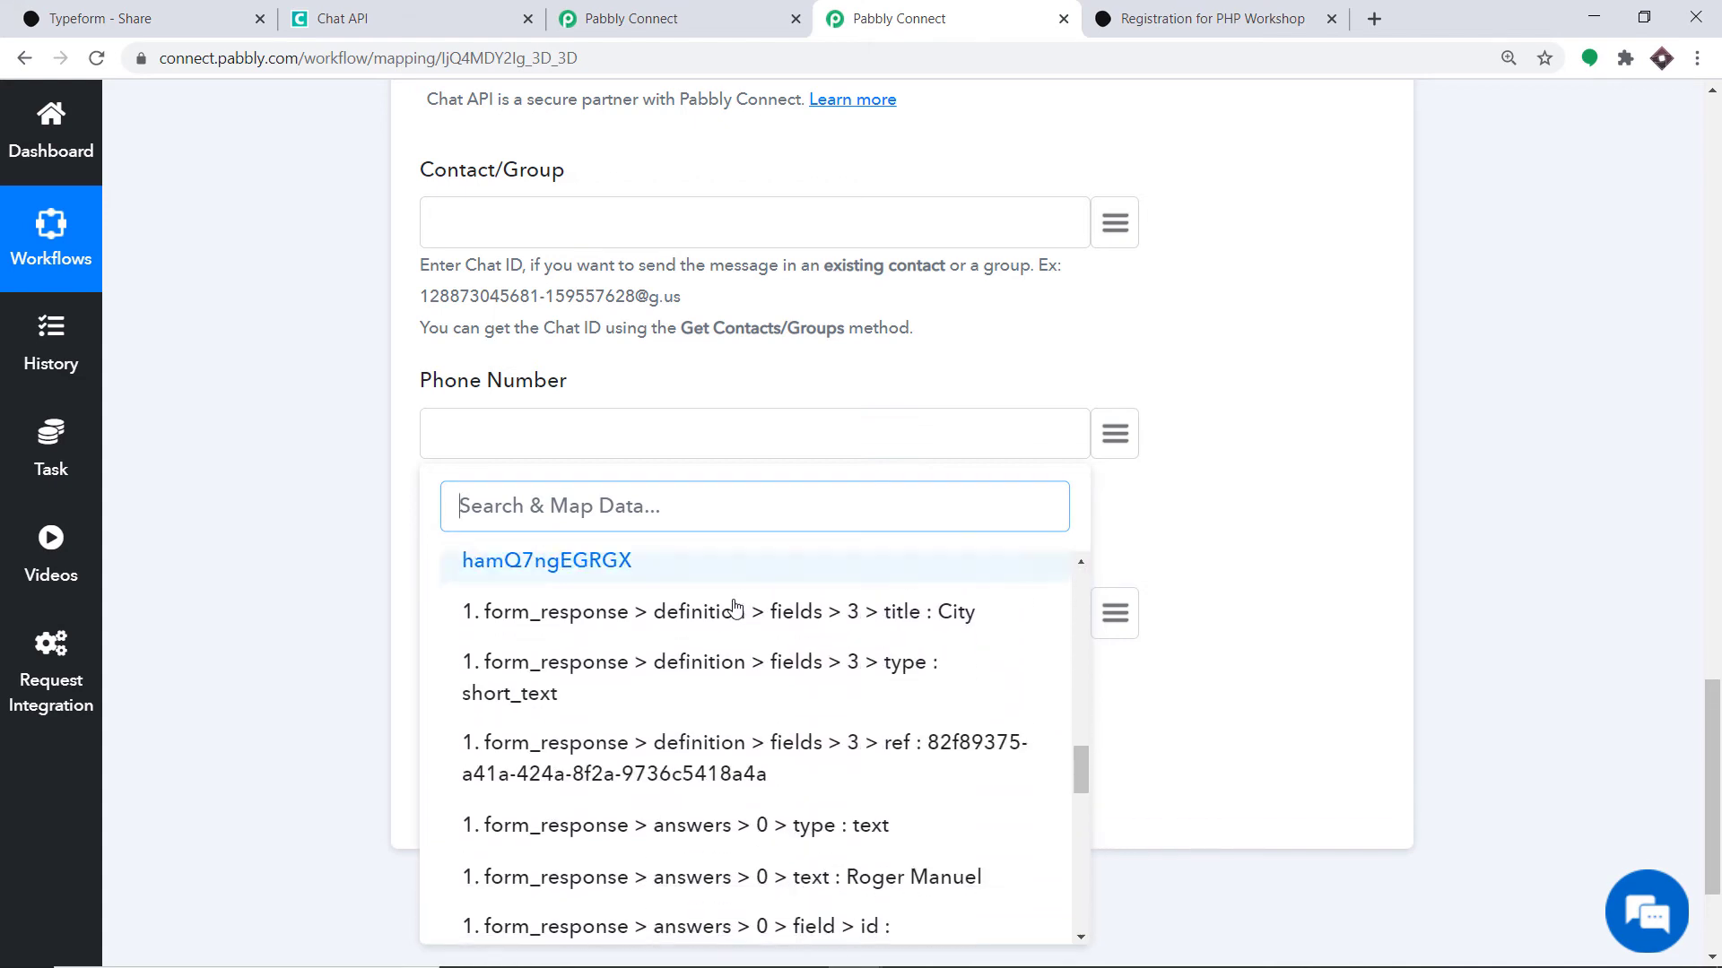
{"action": "scroll", "coordinate": [735, 608], "scroll_direction": "down", "scroll_amount": 5}
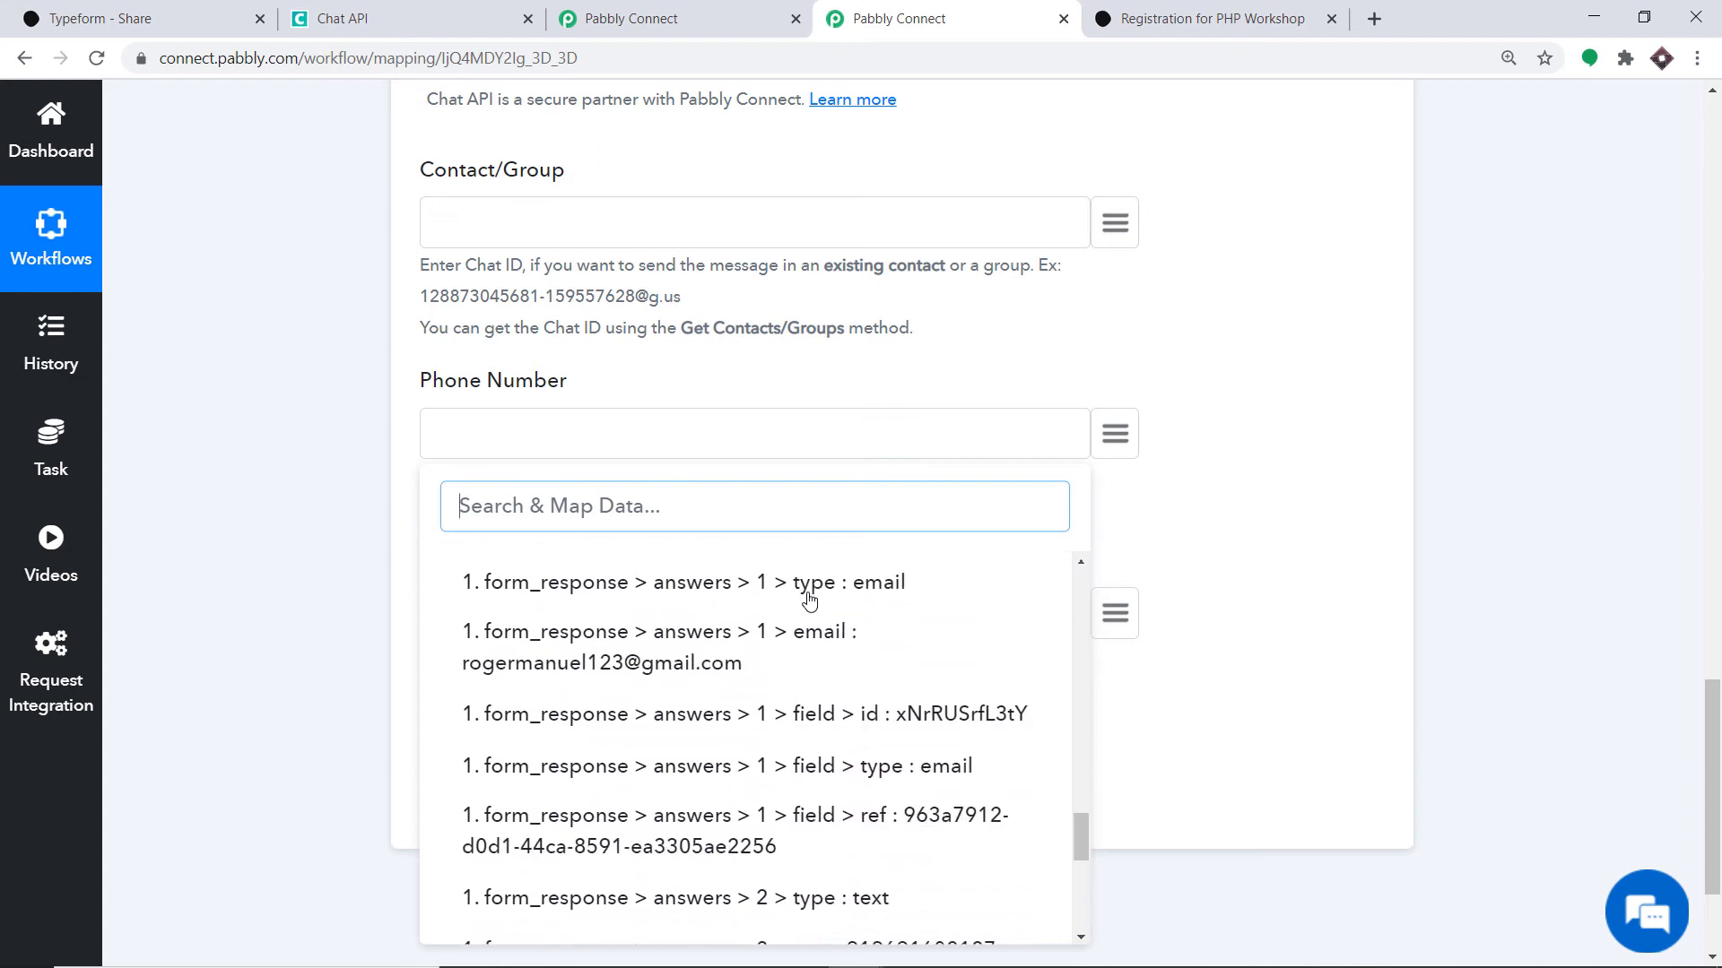
{"action": "scroll", "coordinate": [810, 599], "scroll_direction": "down", "scroll_amount": 3}
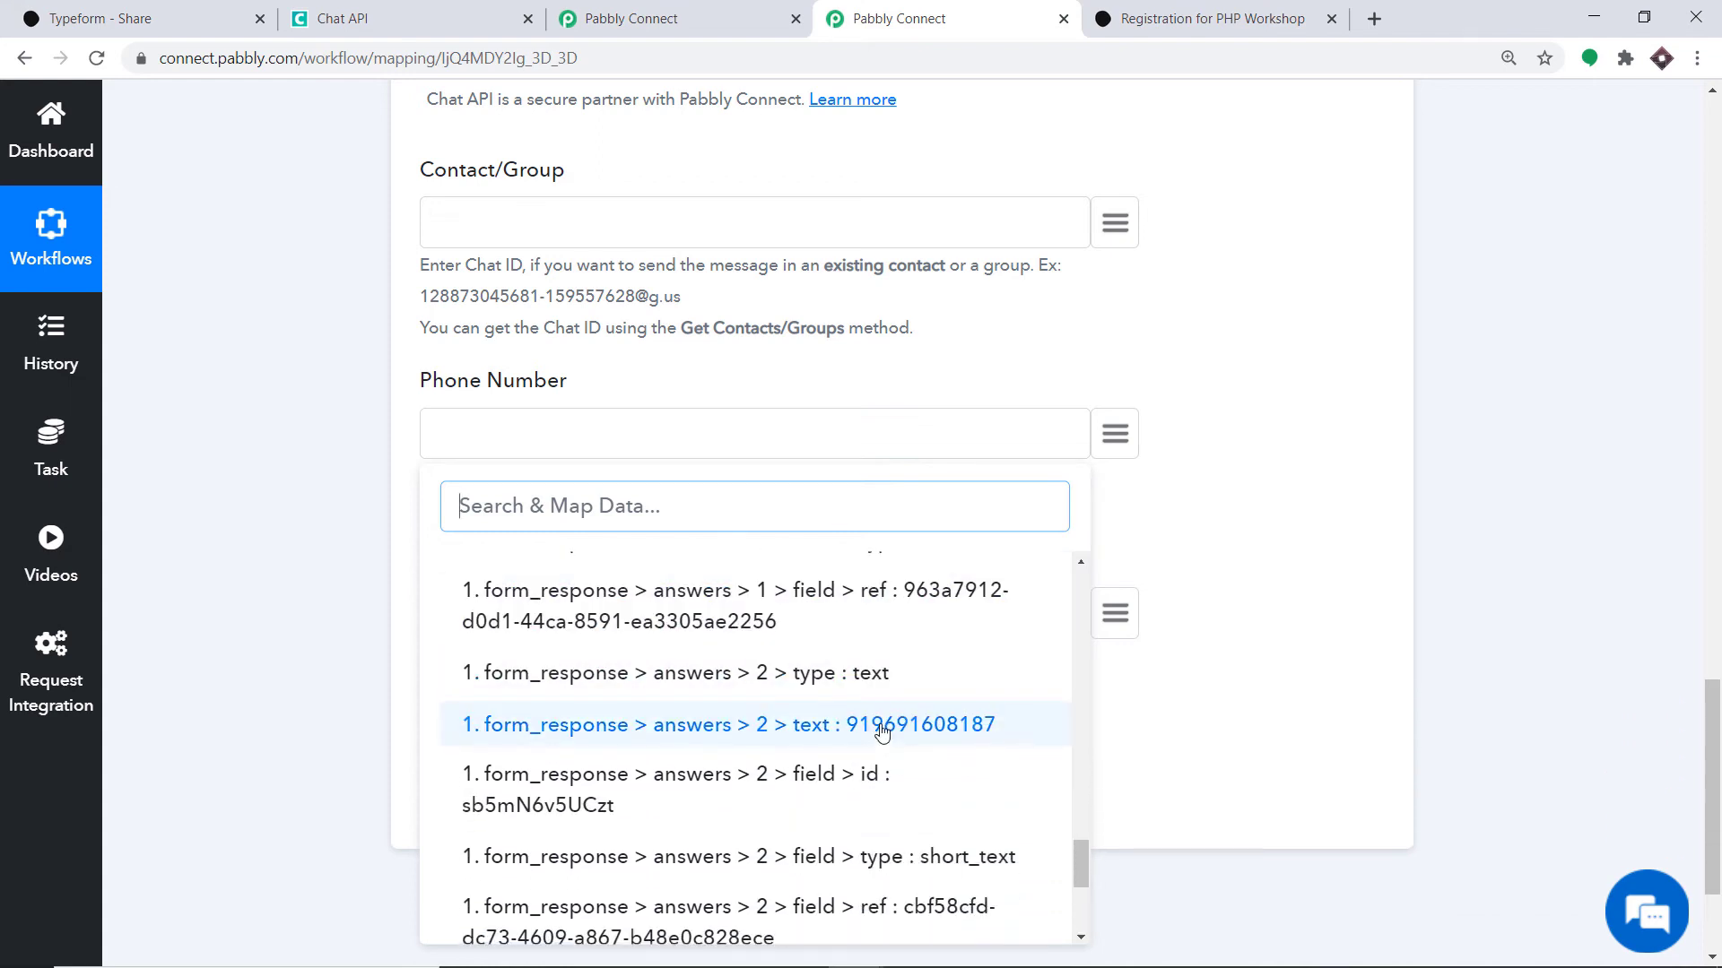
{"action": "left_click", "coordinate": [882, 731]}
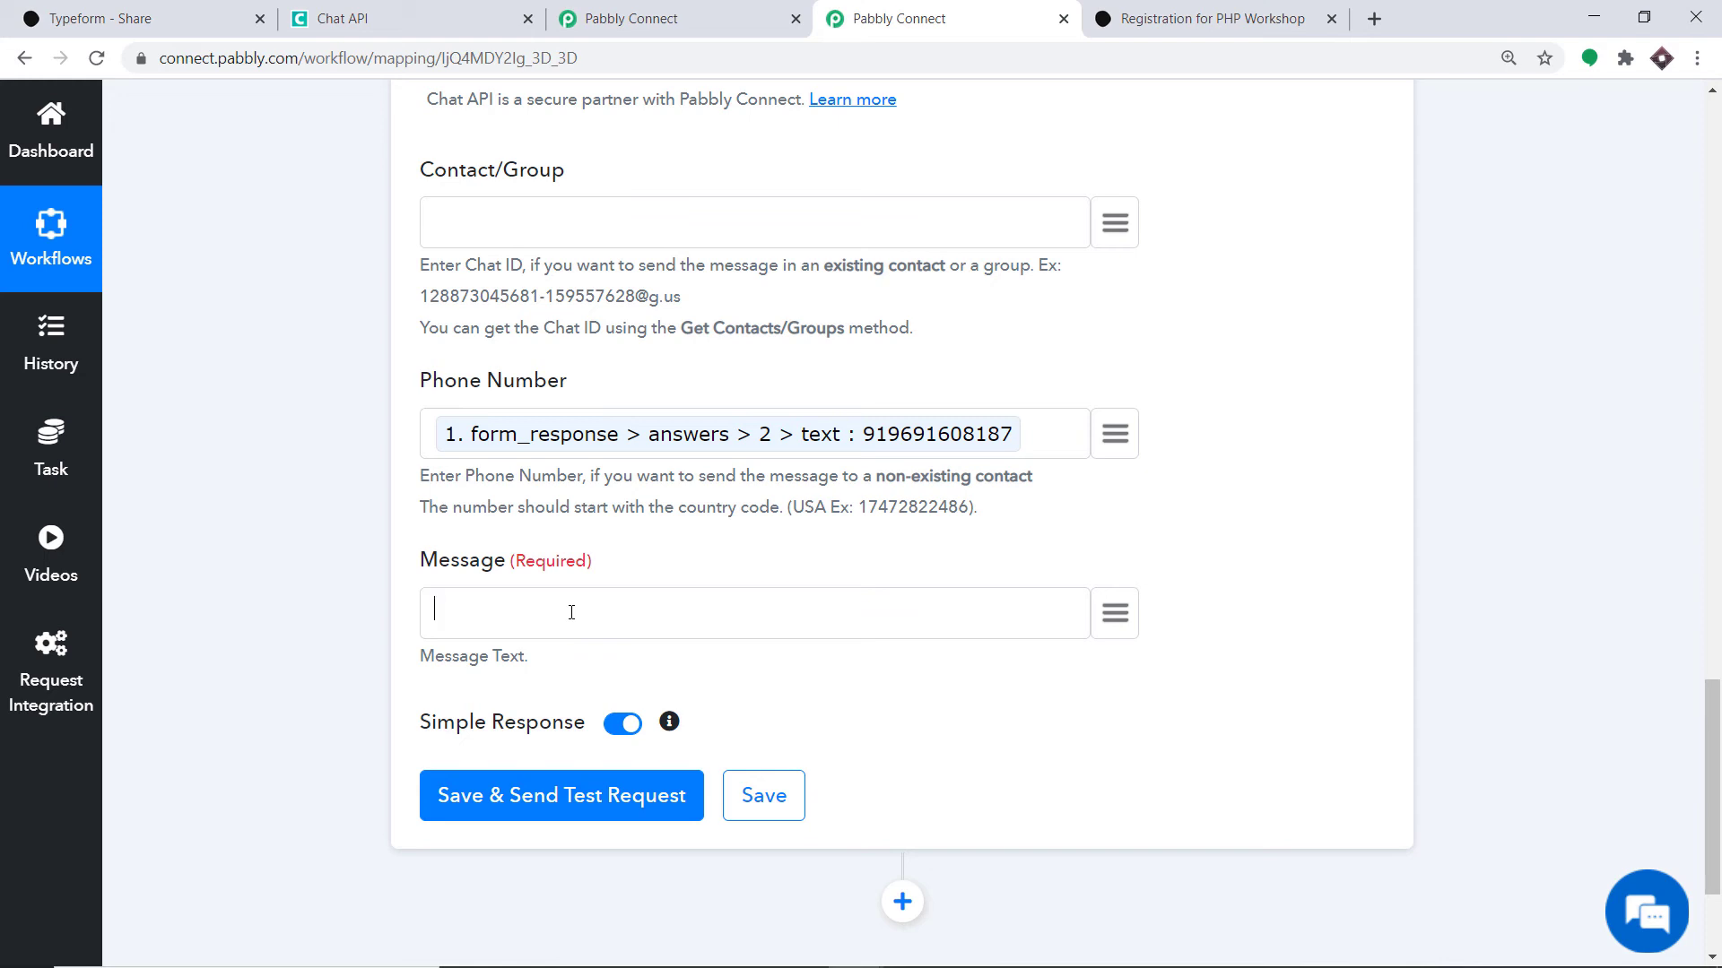
- Start the Message with 'Hello ,' followed by the mapped Full Name answer
{"action": "type", "text": "Hello ,"}
{"action": "left_click", "coordinate": [1115, 614]}
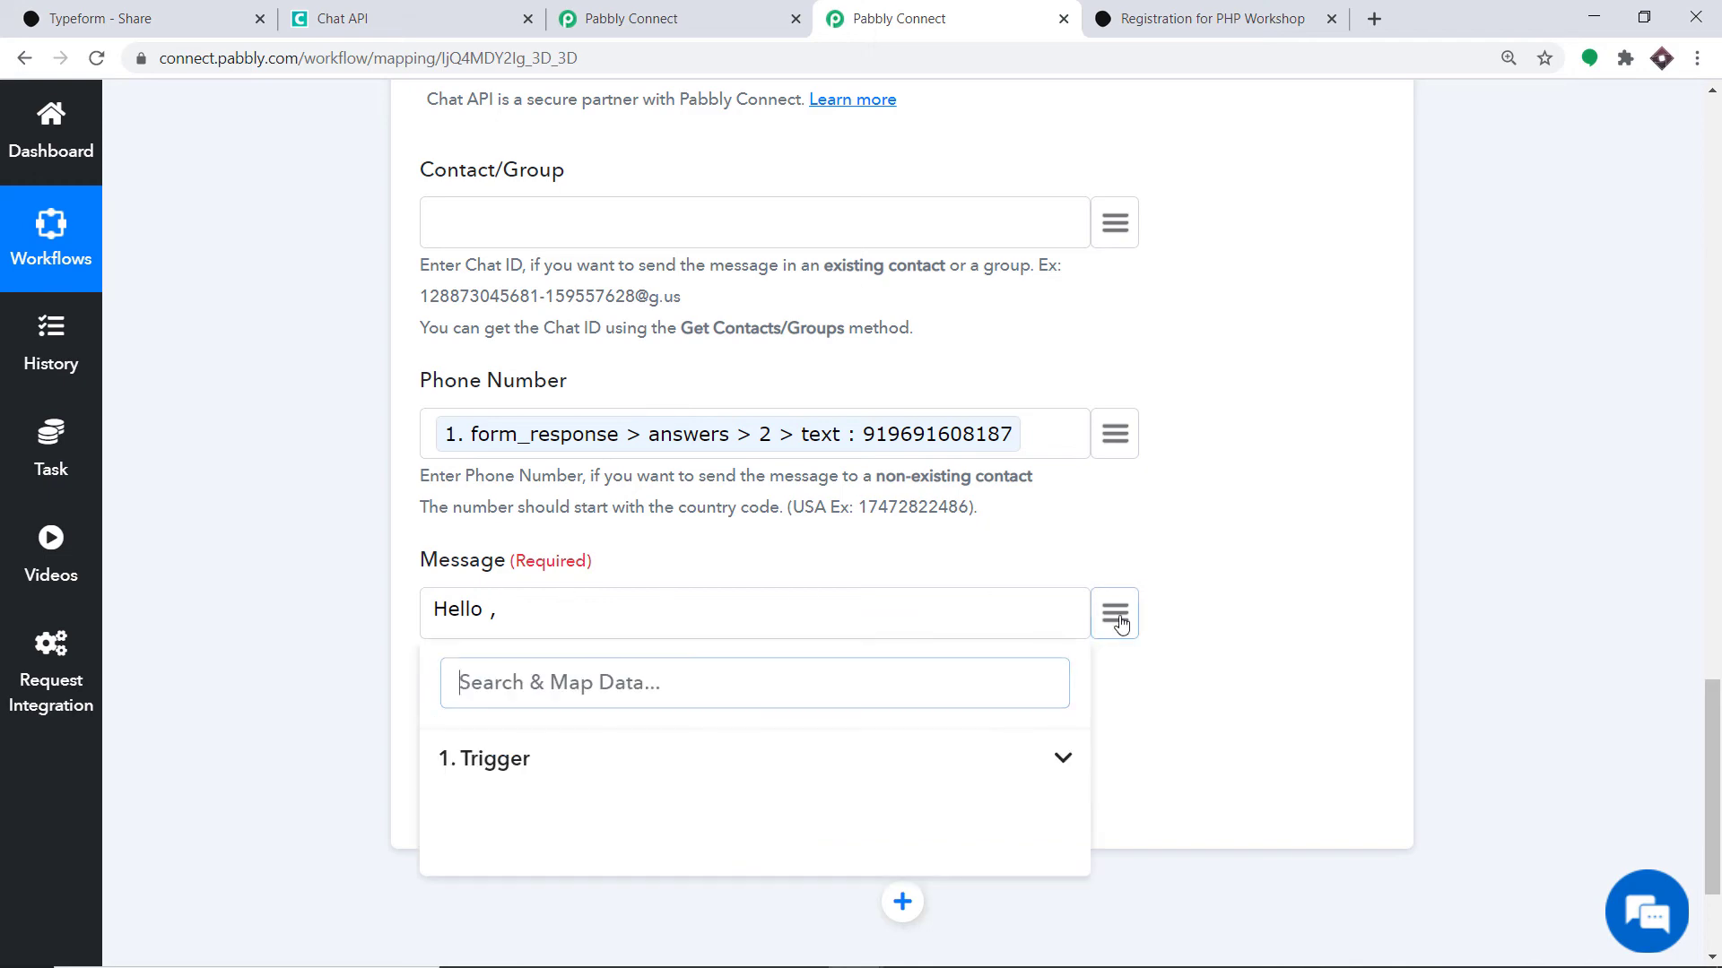
{"action": "left_click", "coordinate": [613, 759]}
{"action": "scroll", "coordinate": [807, 742], "scroll_direction": "down", "scroll_amount": 8}
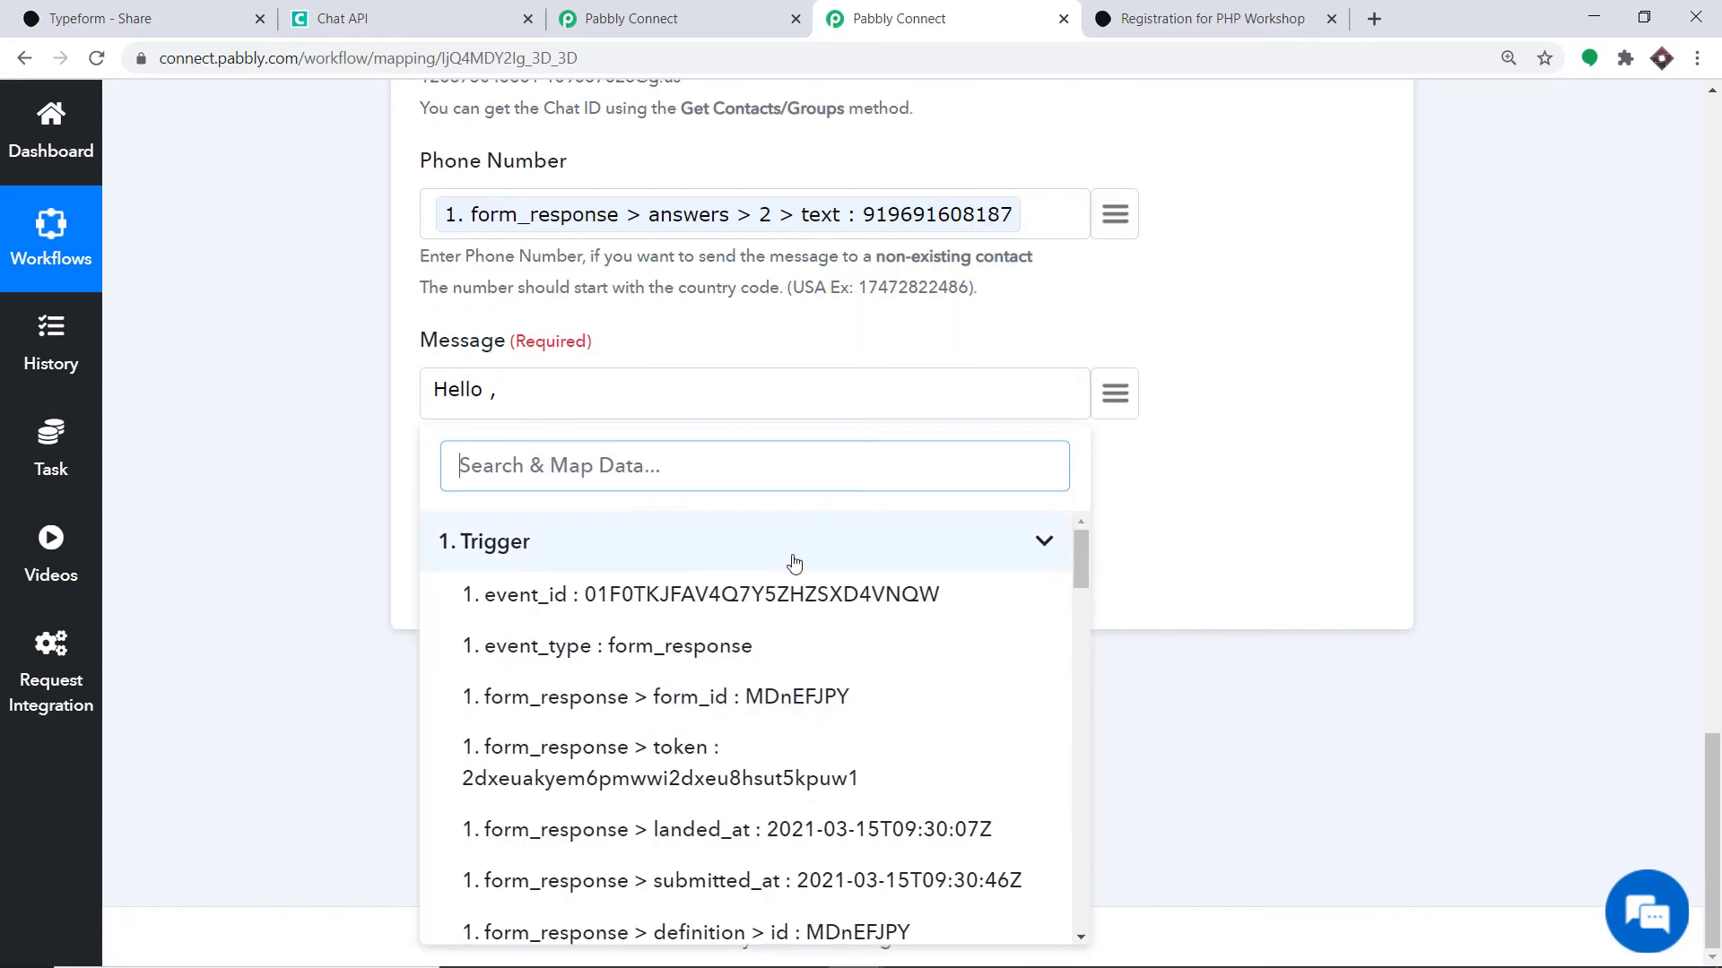
{"action": "scroll", "coordinate": [792, 640], "scroll_direction": "down", "scroll_amount": 10}
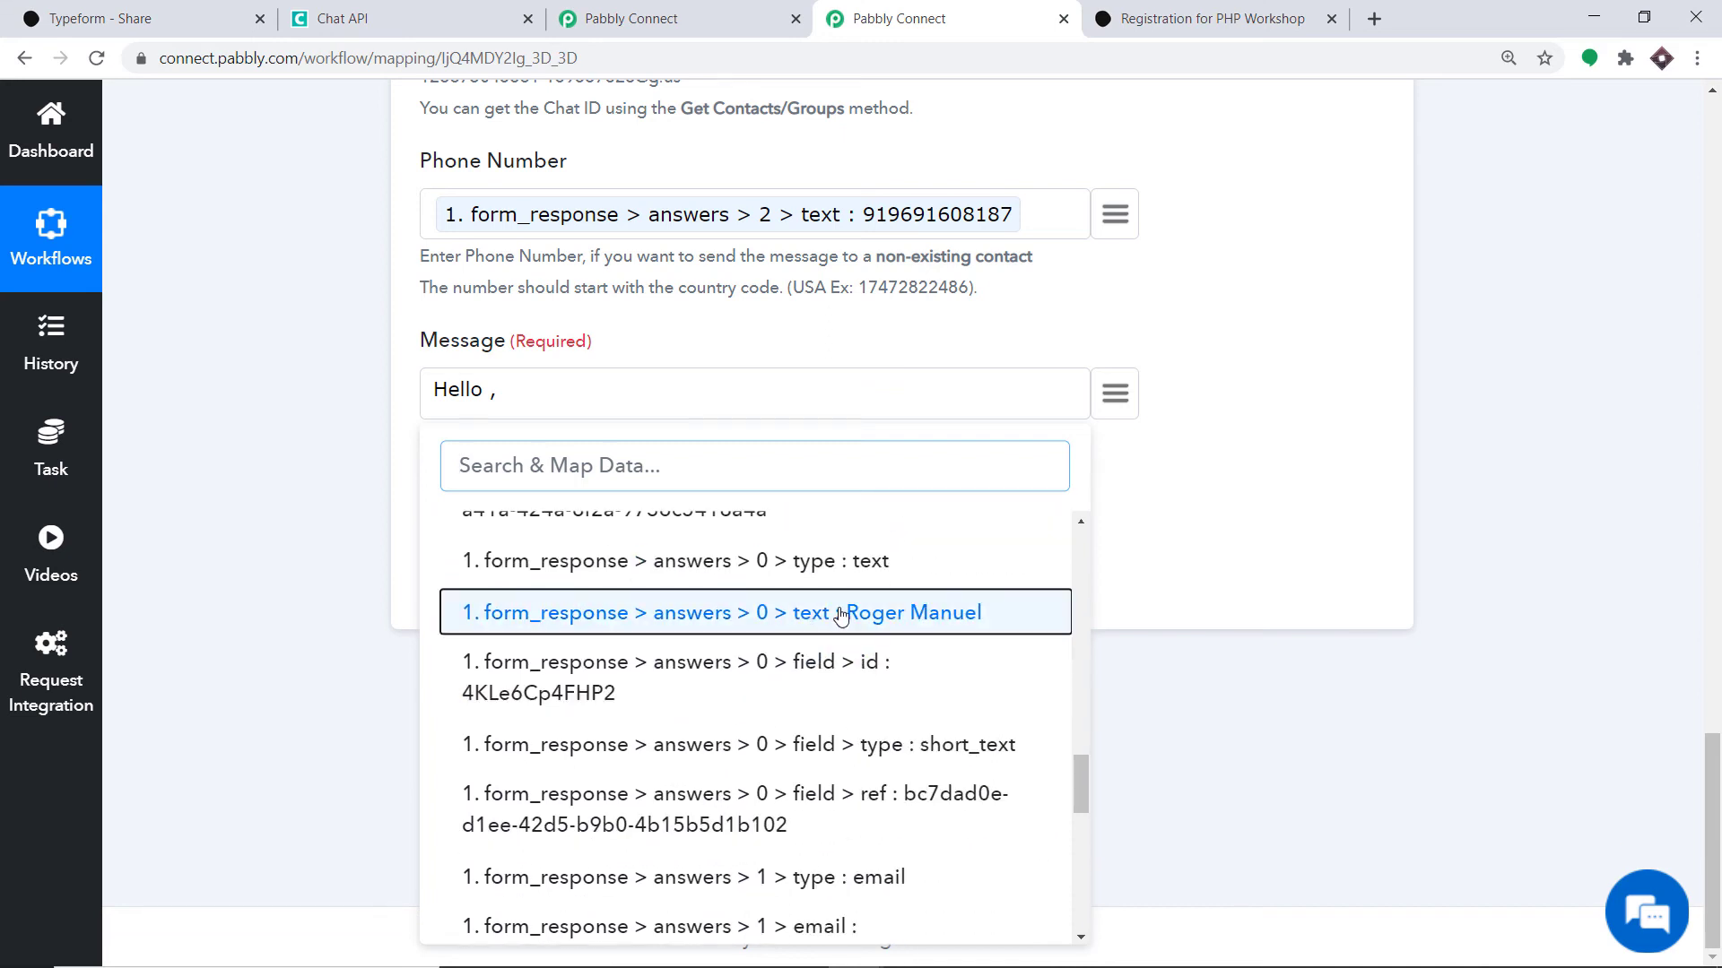
{"action": "left_click", "coordinate": [837, 614]}
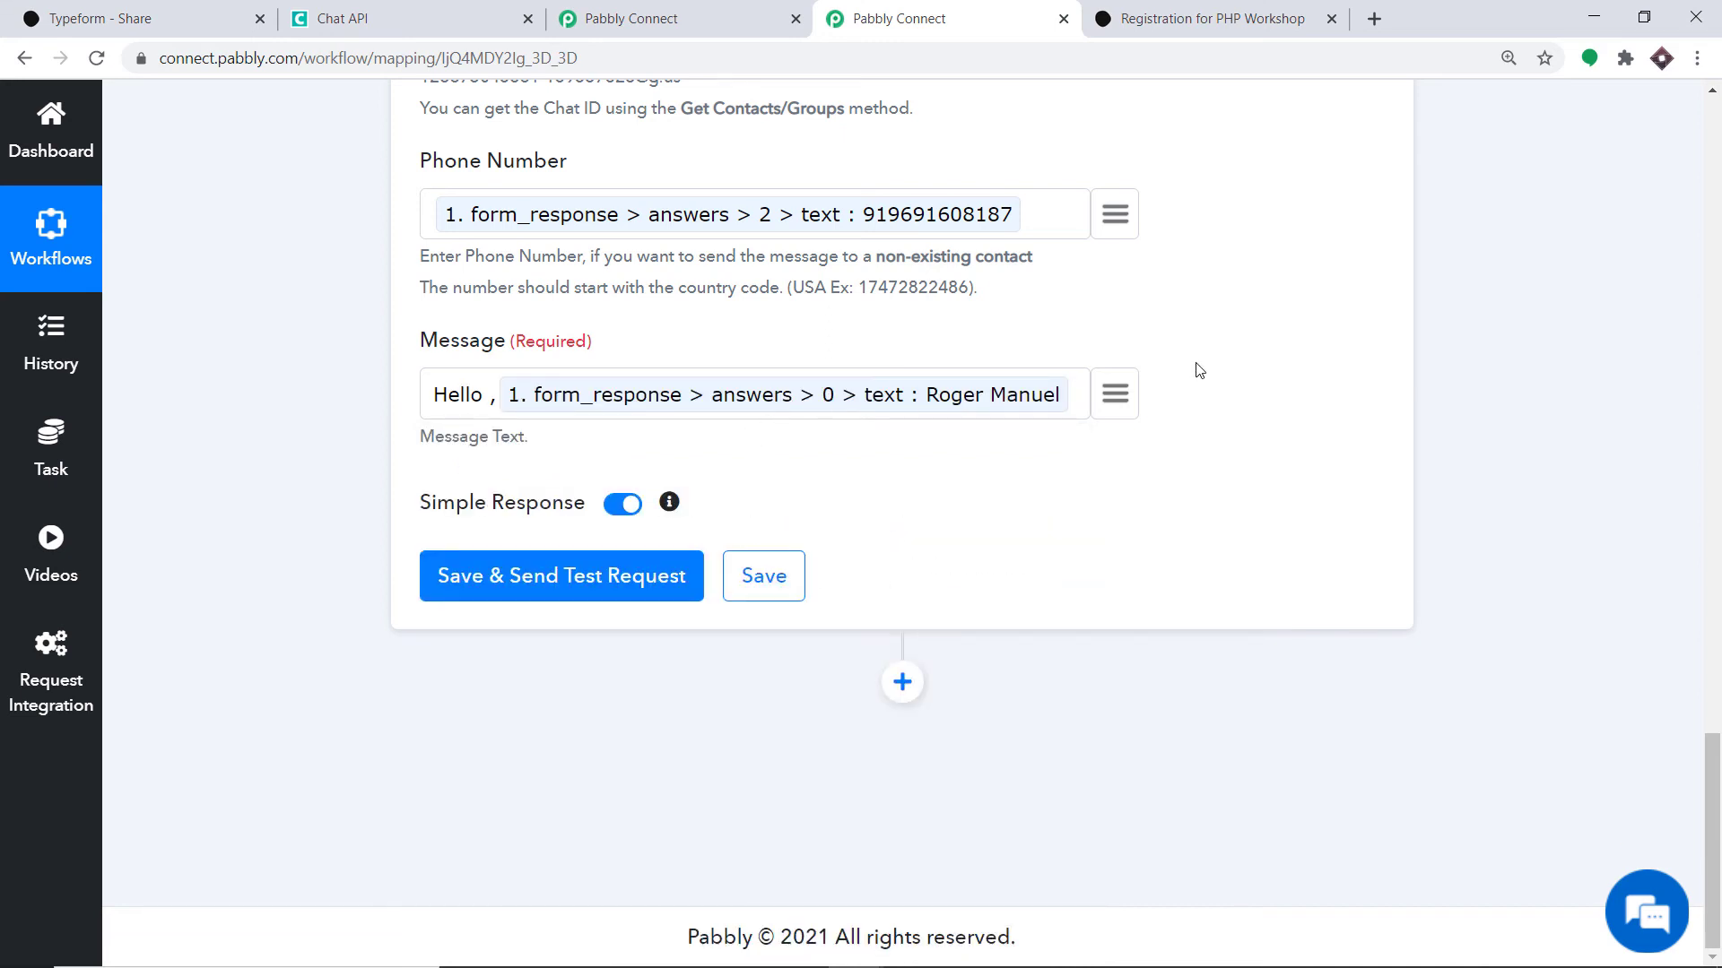
- Continue the Message with 'thanks for filling out the form. And you are eligible for the workshop…'
{"action": "type", "text": "t"}
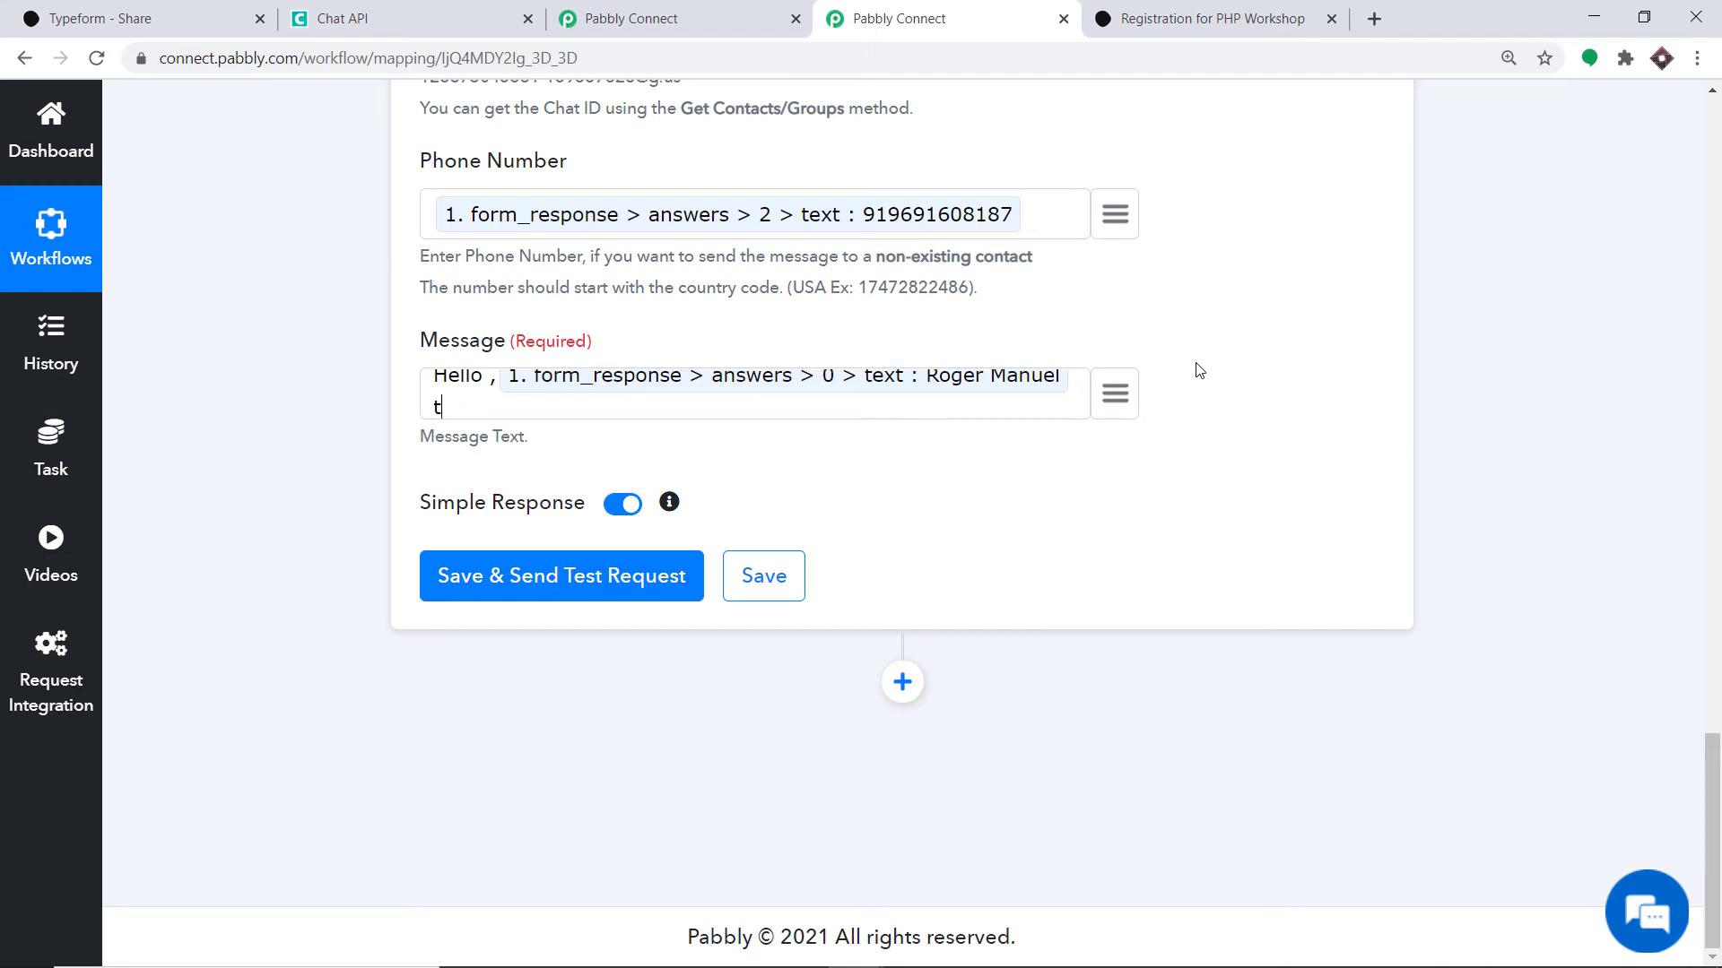
{"action": "type", "text": "hanks f"}
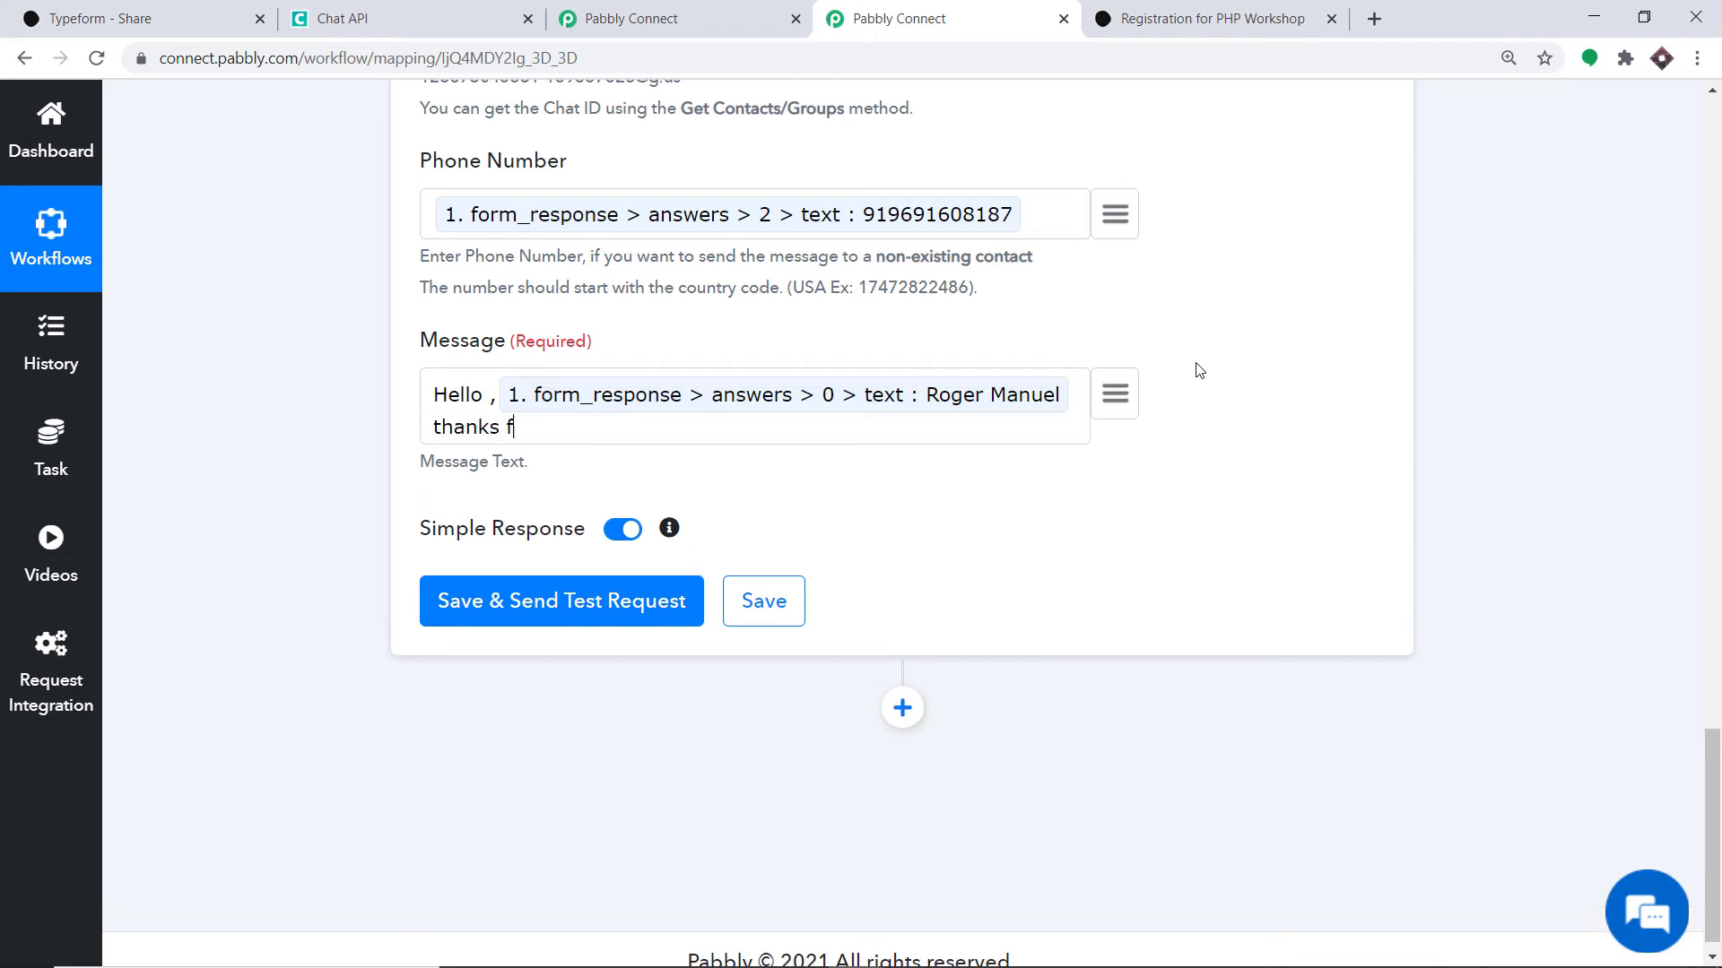
{"action": "type", "text": "or filling out the form"}
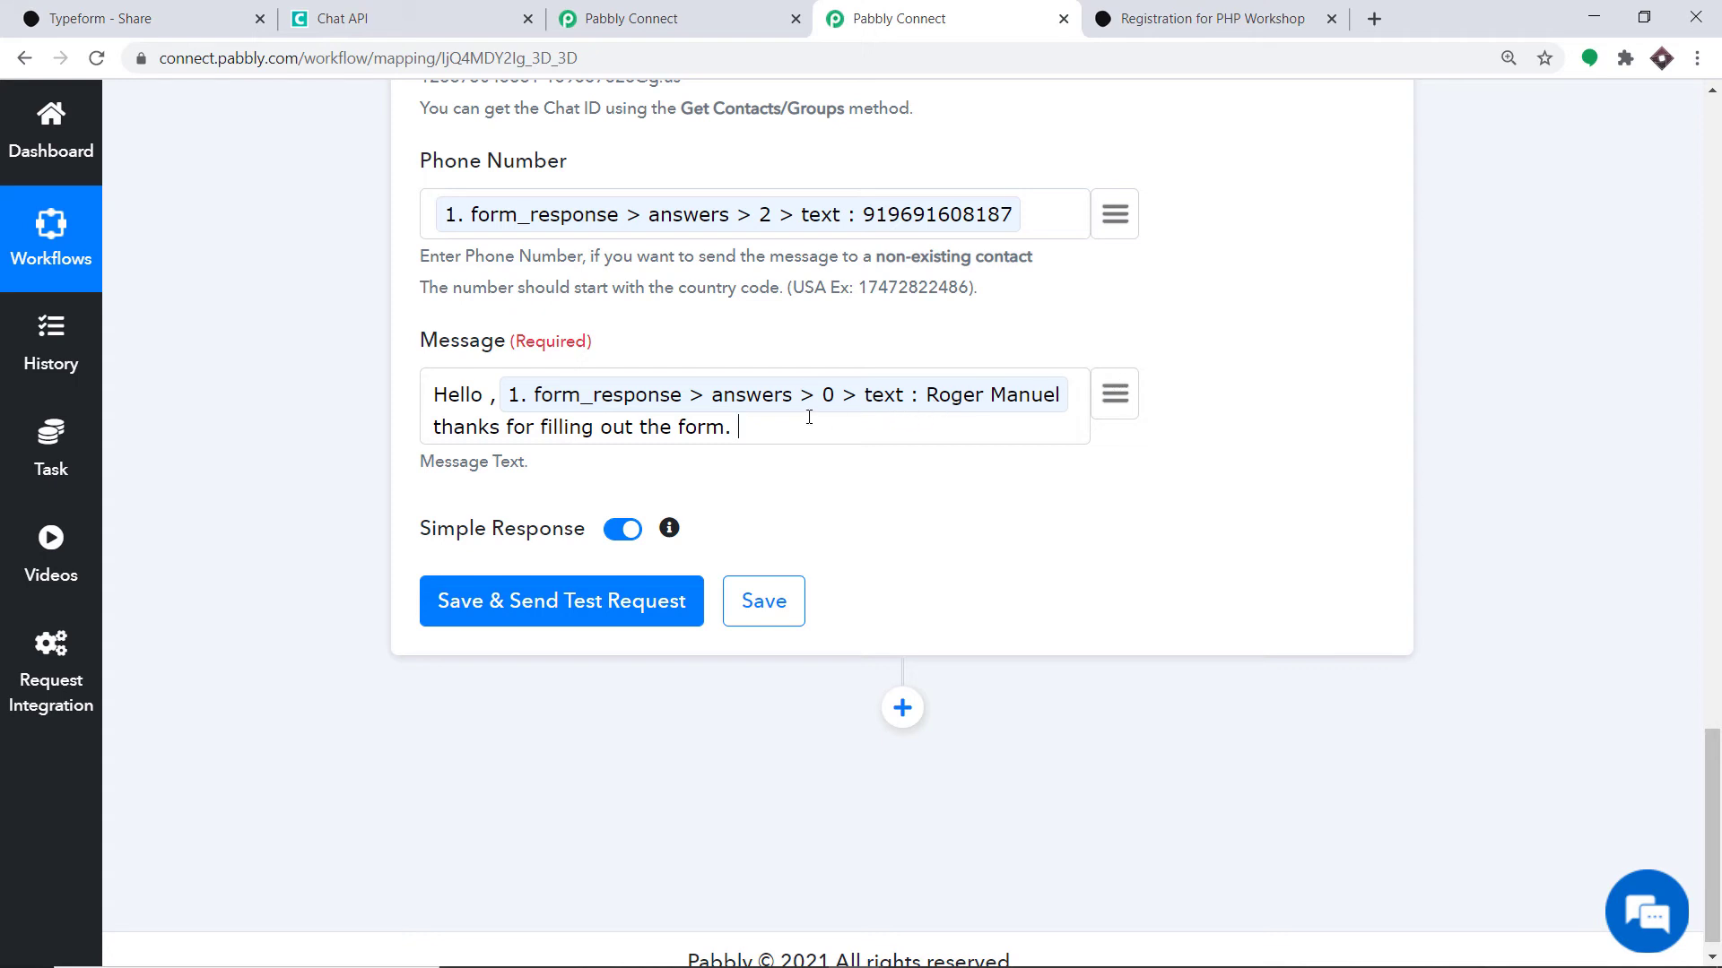
{"action": "type", "text": "And you are eligible for the wor"}
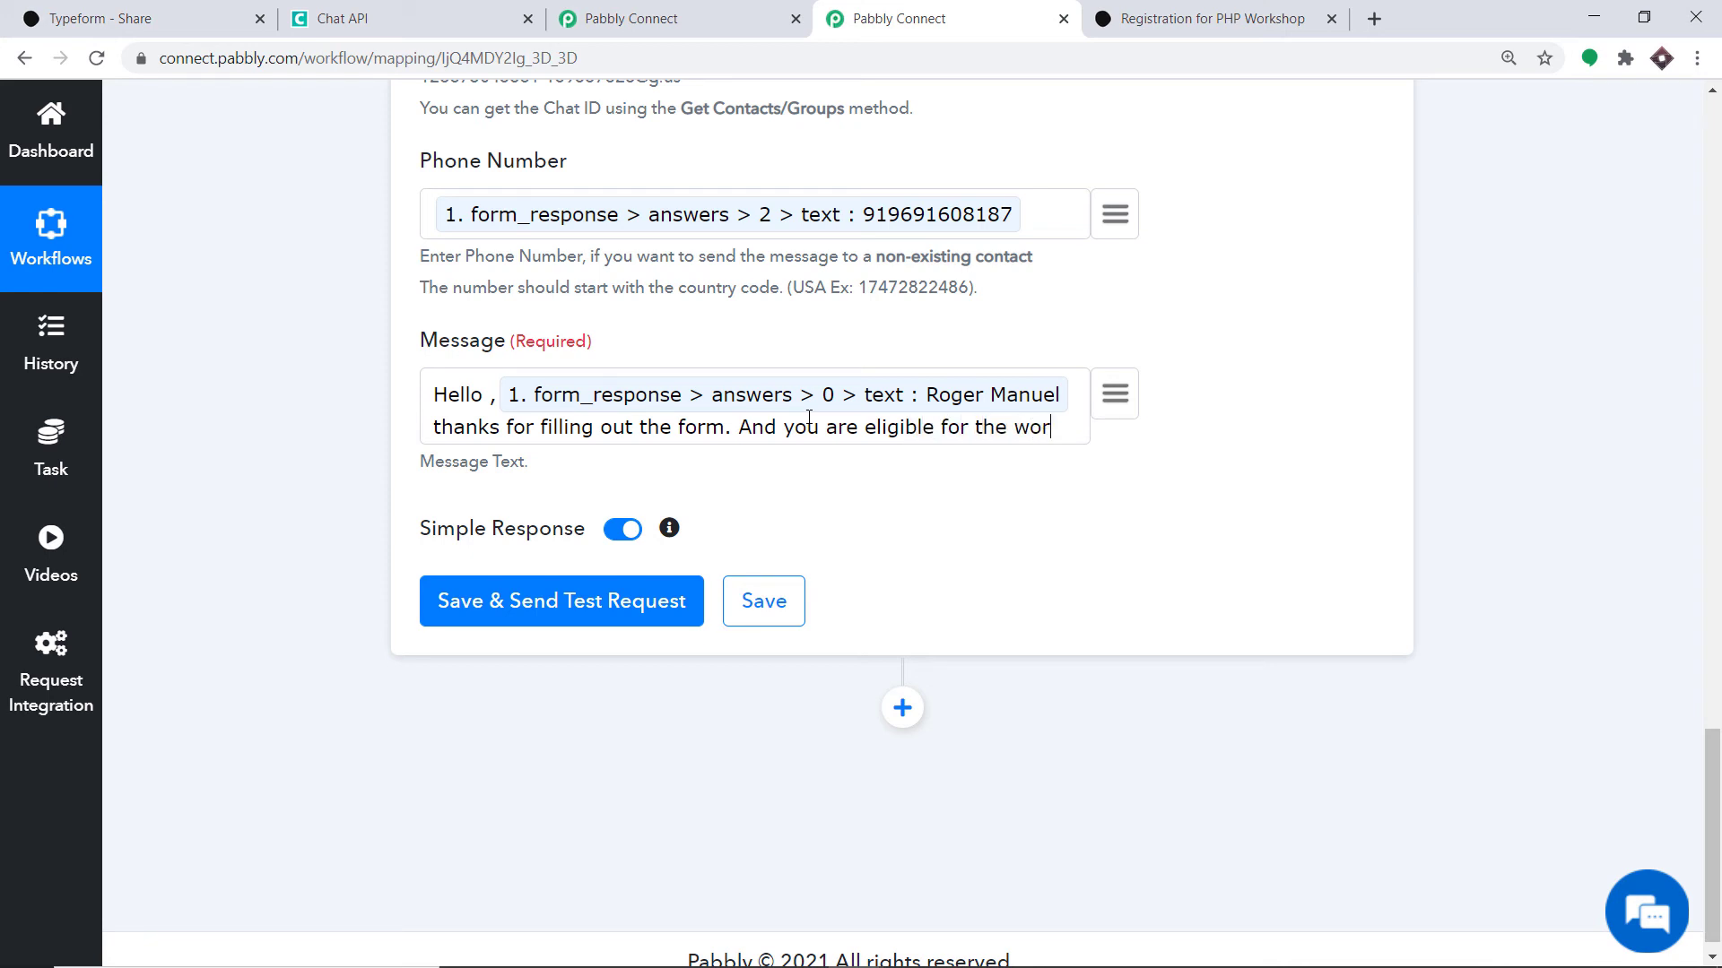
{"action": "type", "text": "kshop , you "}
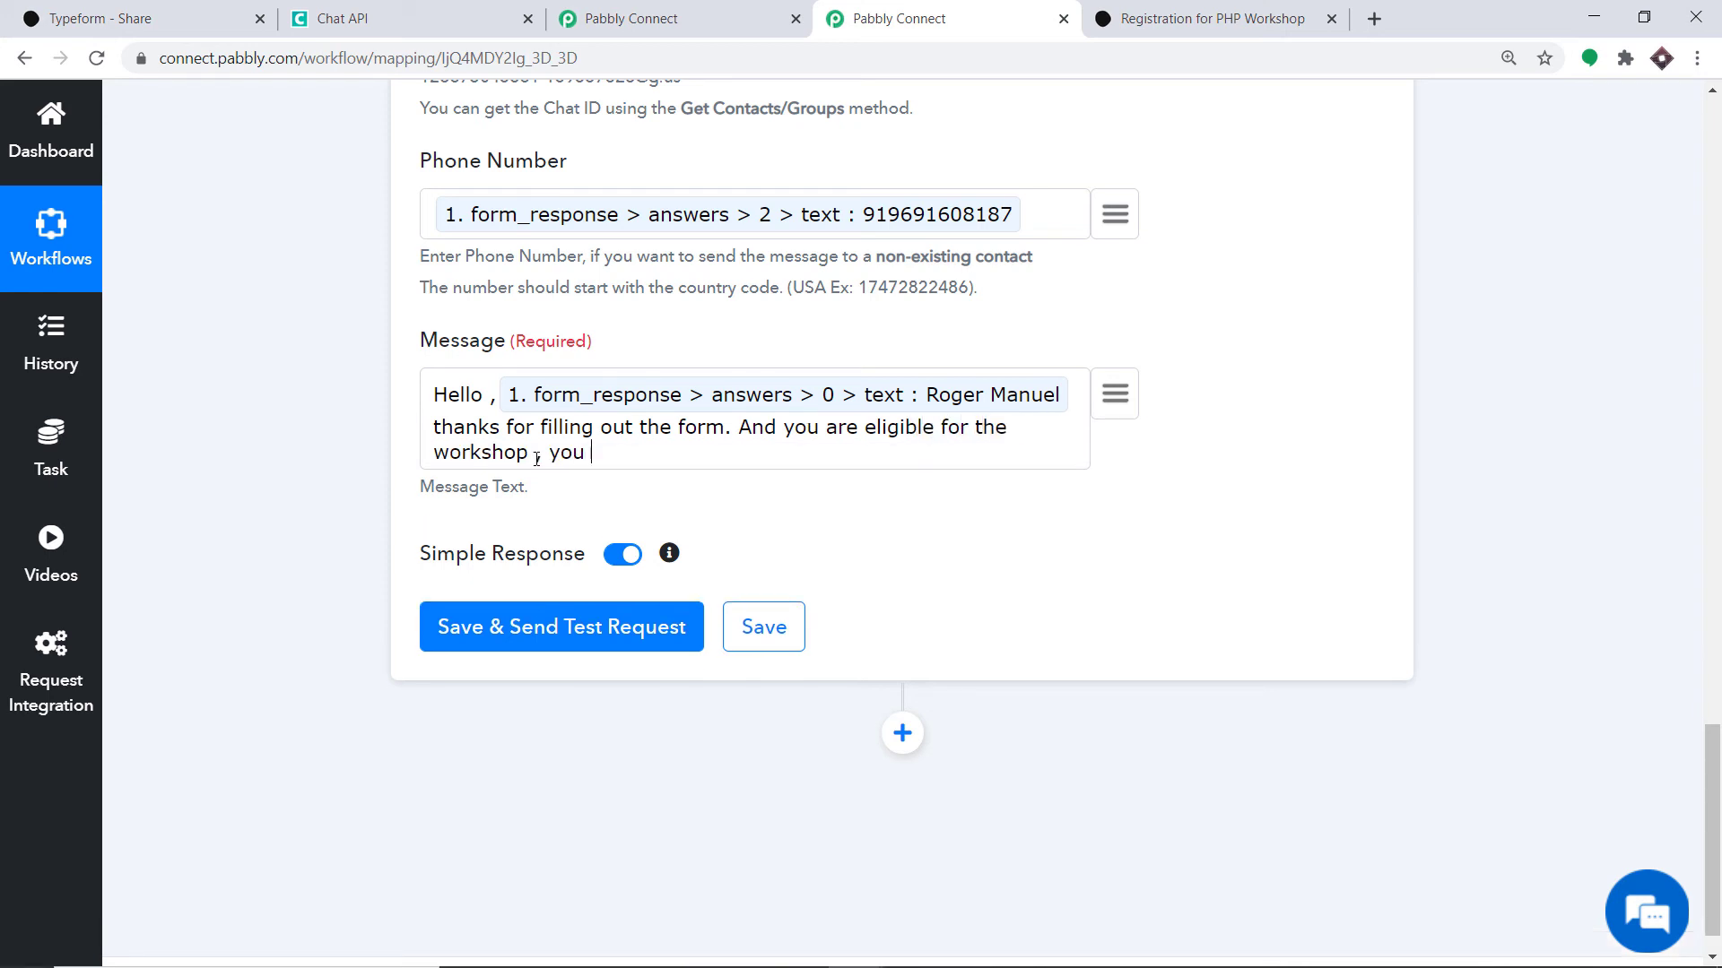
{"action": "type", "text": "will be getting confirm"}
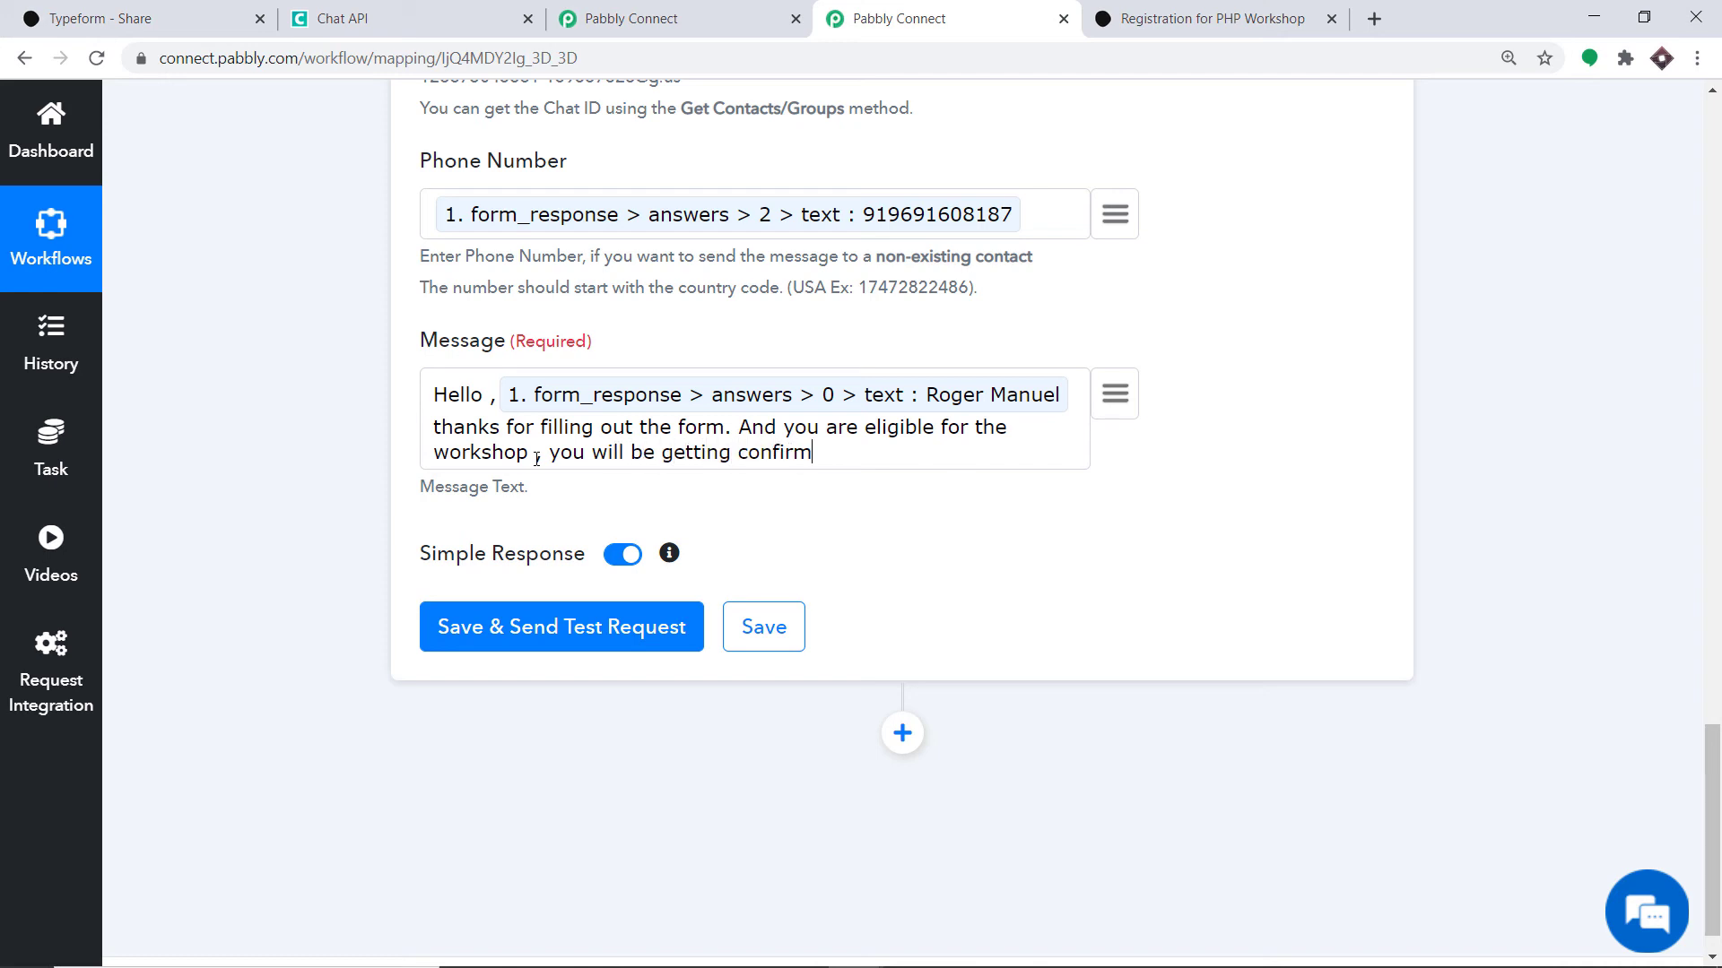
{"action": "type", "text": "ation codes at your "}
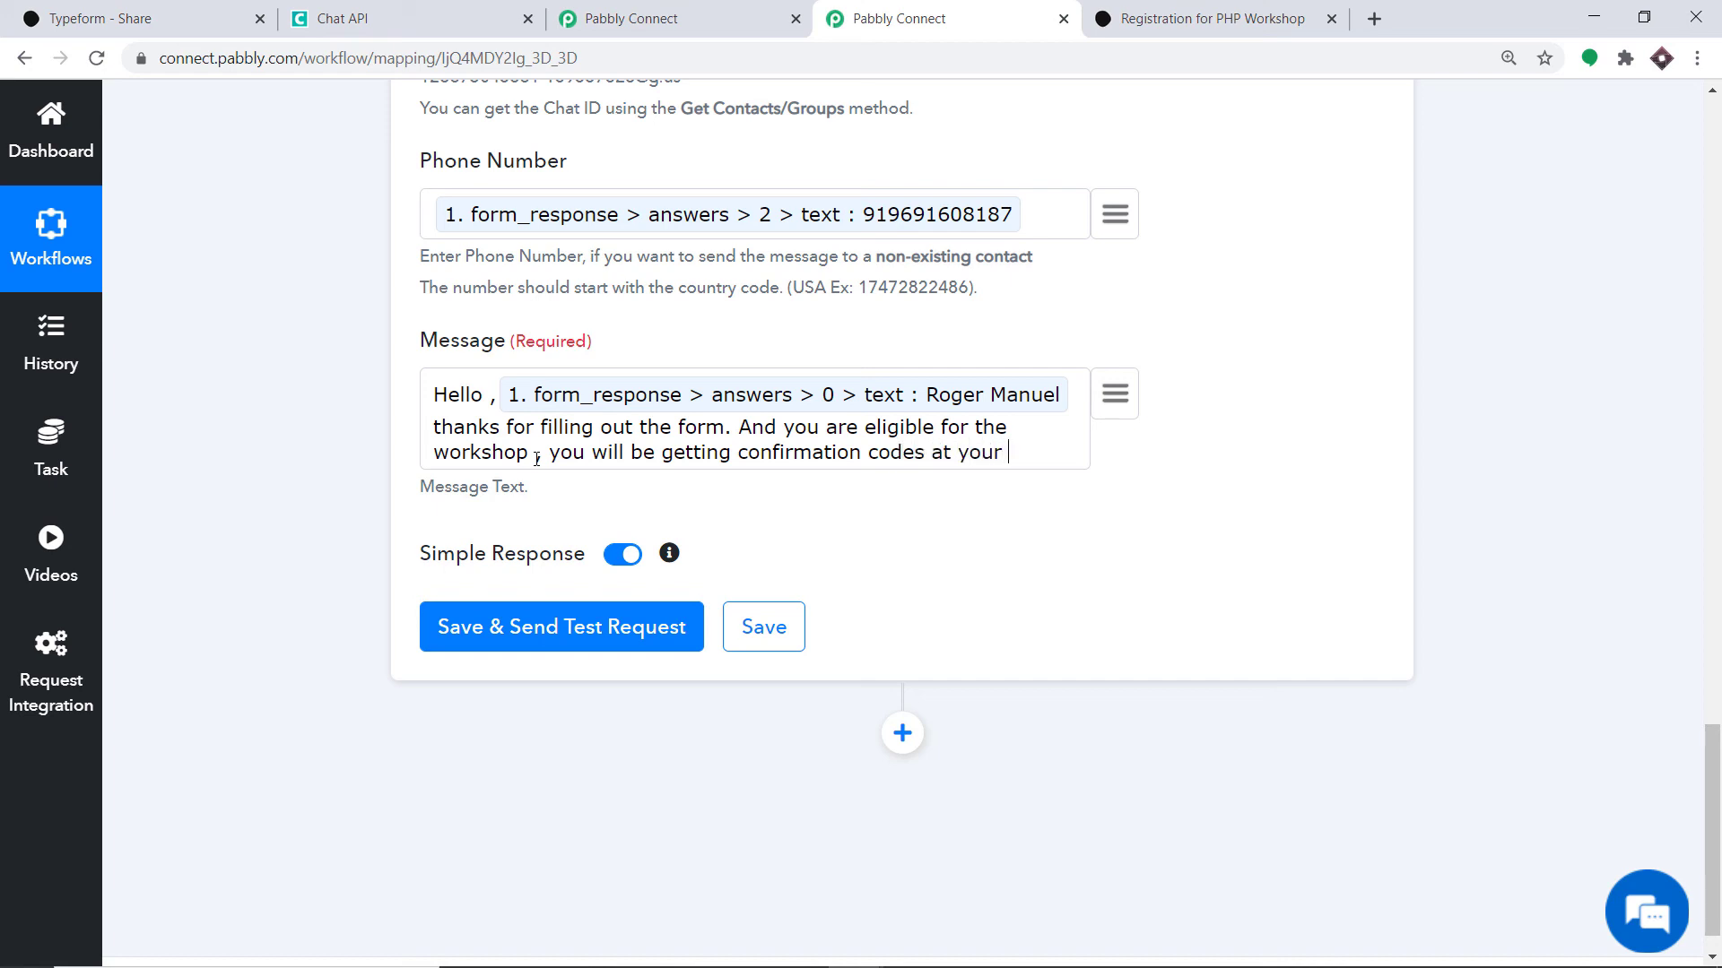
{"action": "type", "text": "house in"}
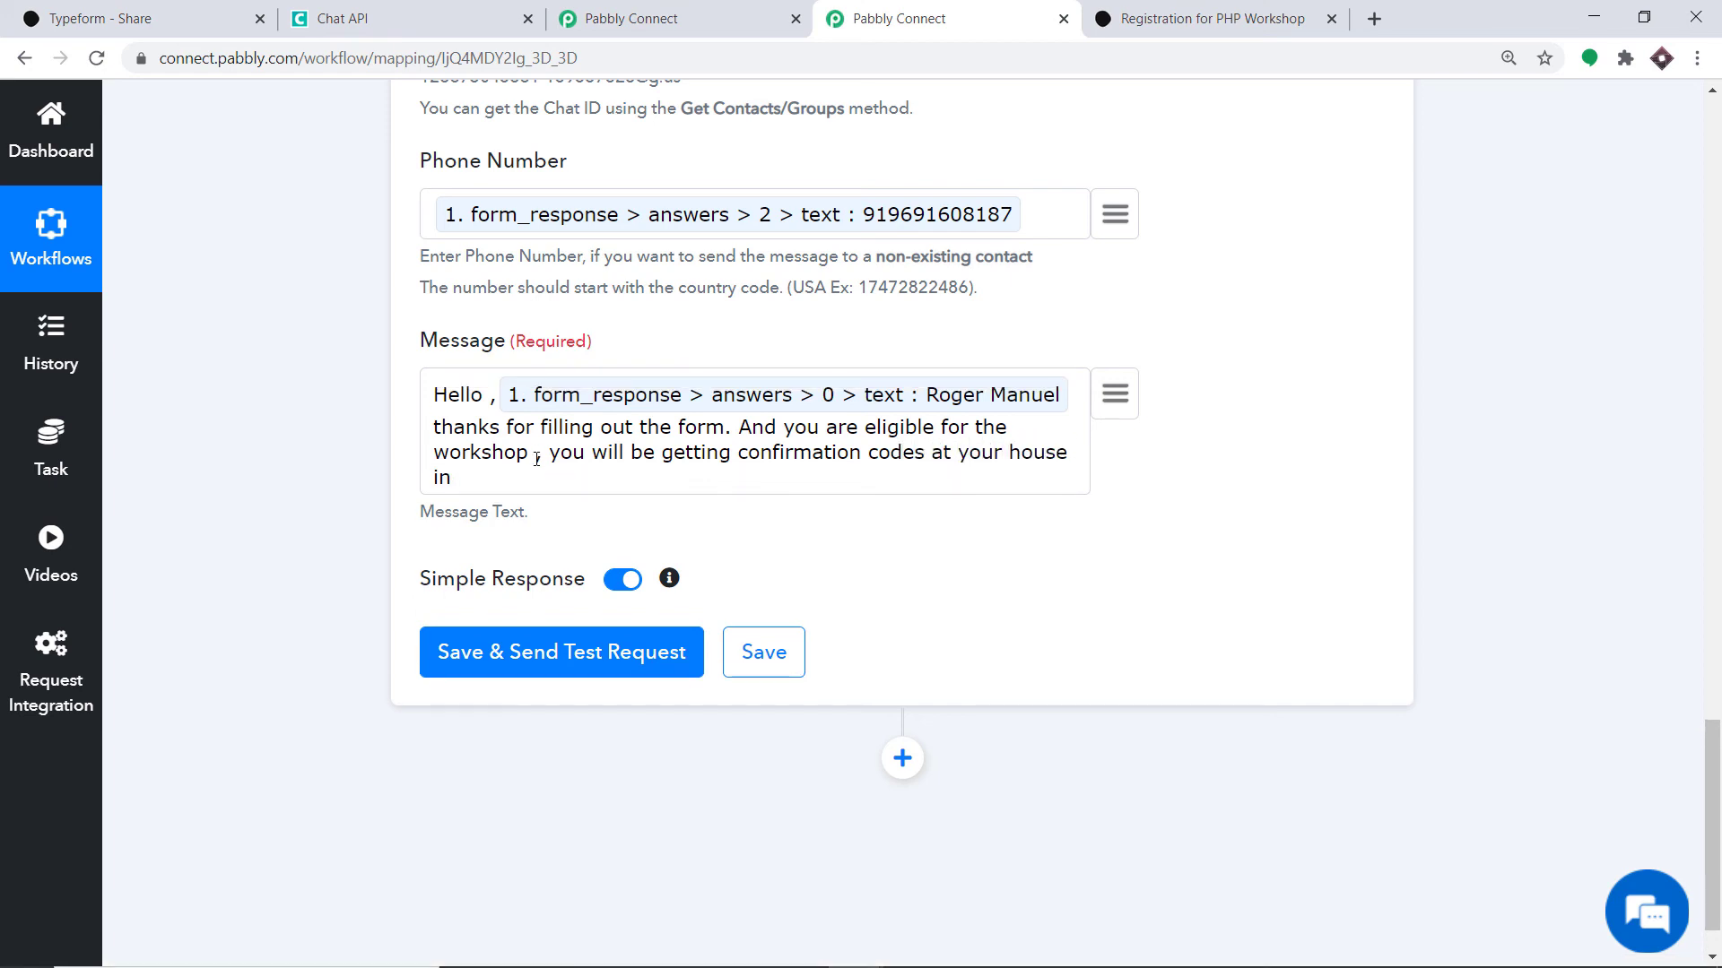
- End the Message with the mapped Houston city answer (answers > 3) and a full stop
{"action": "left_click", "coordinate": [1115, 393]}
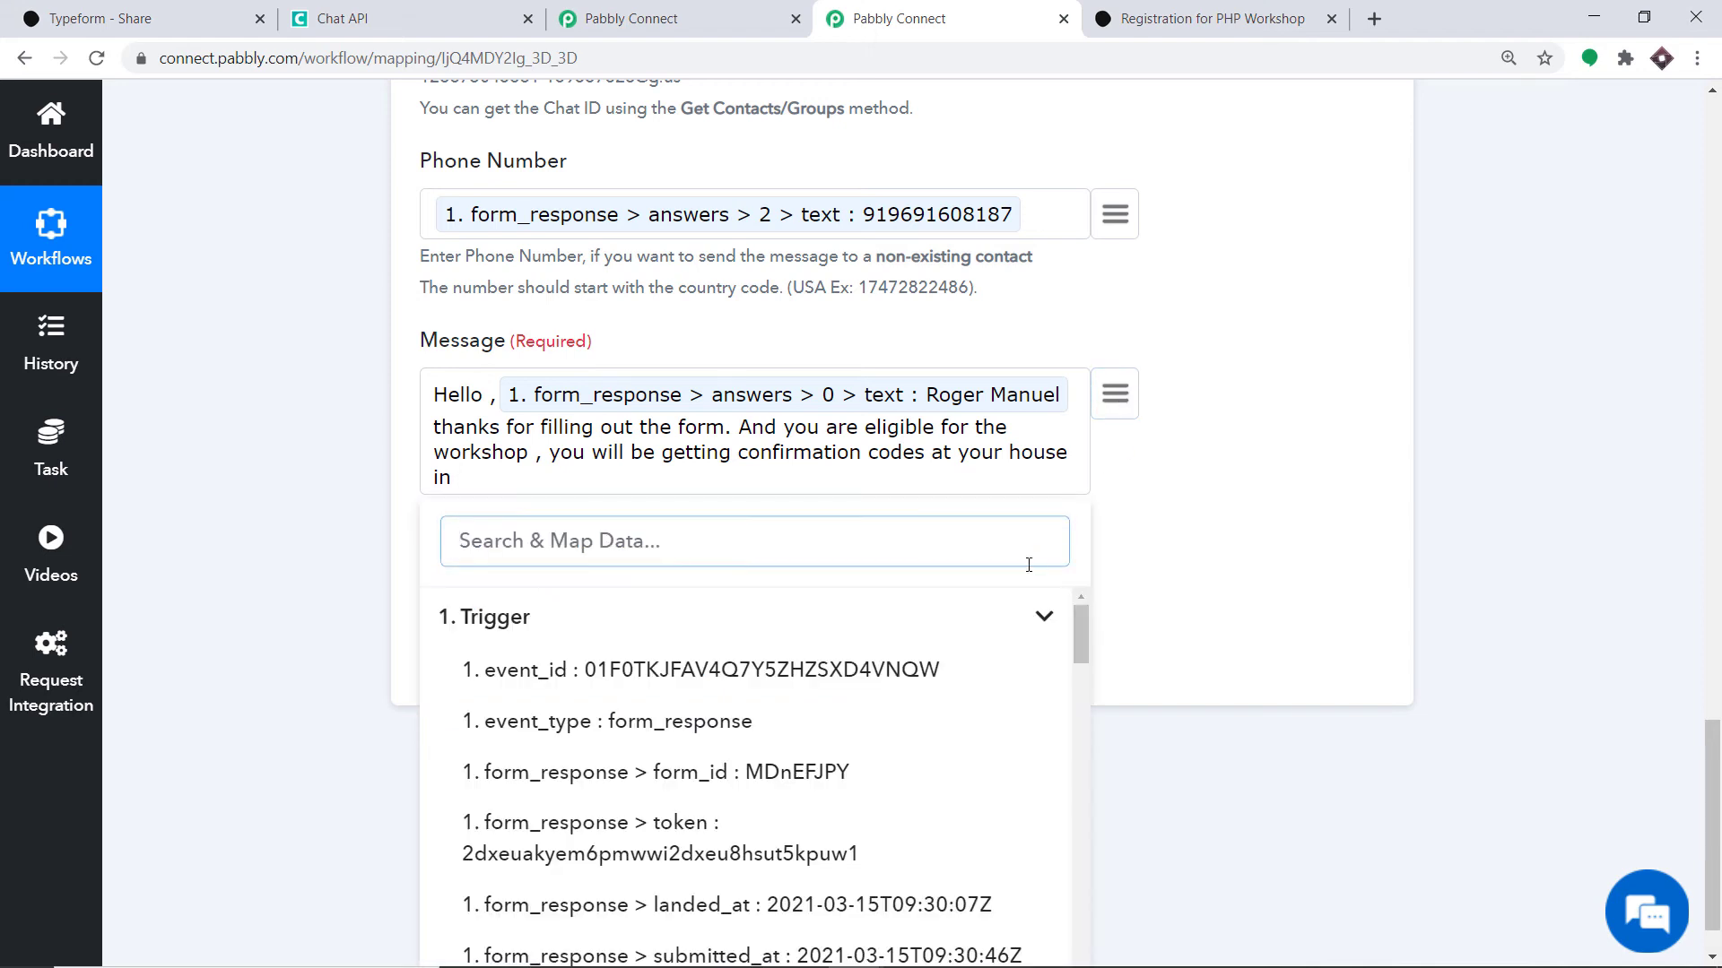
{"action": "type", "text": "hou"}
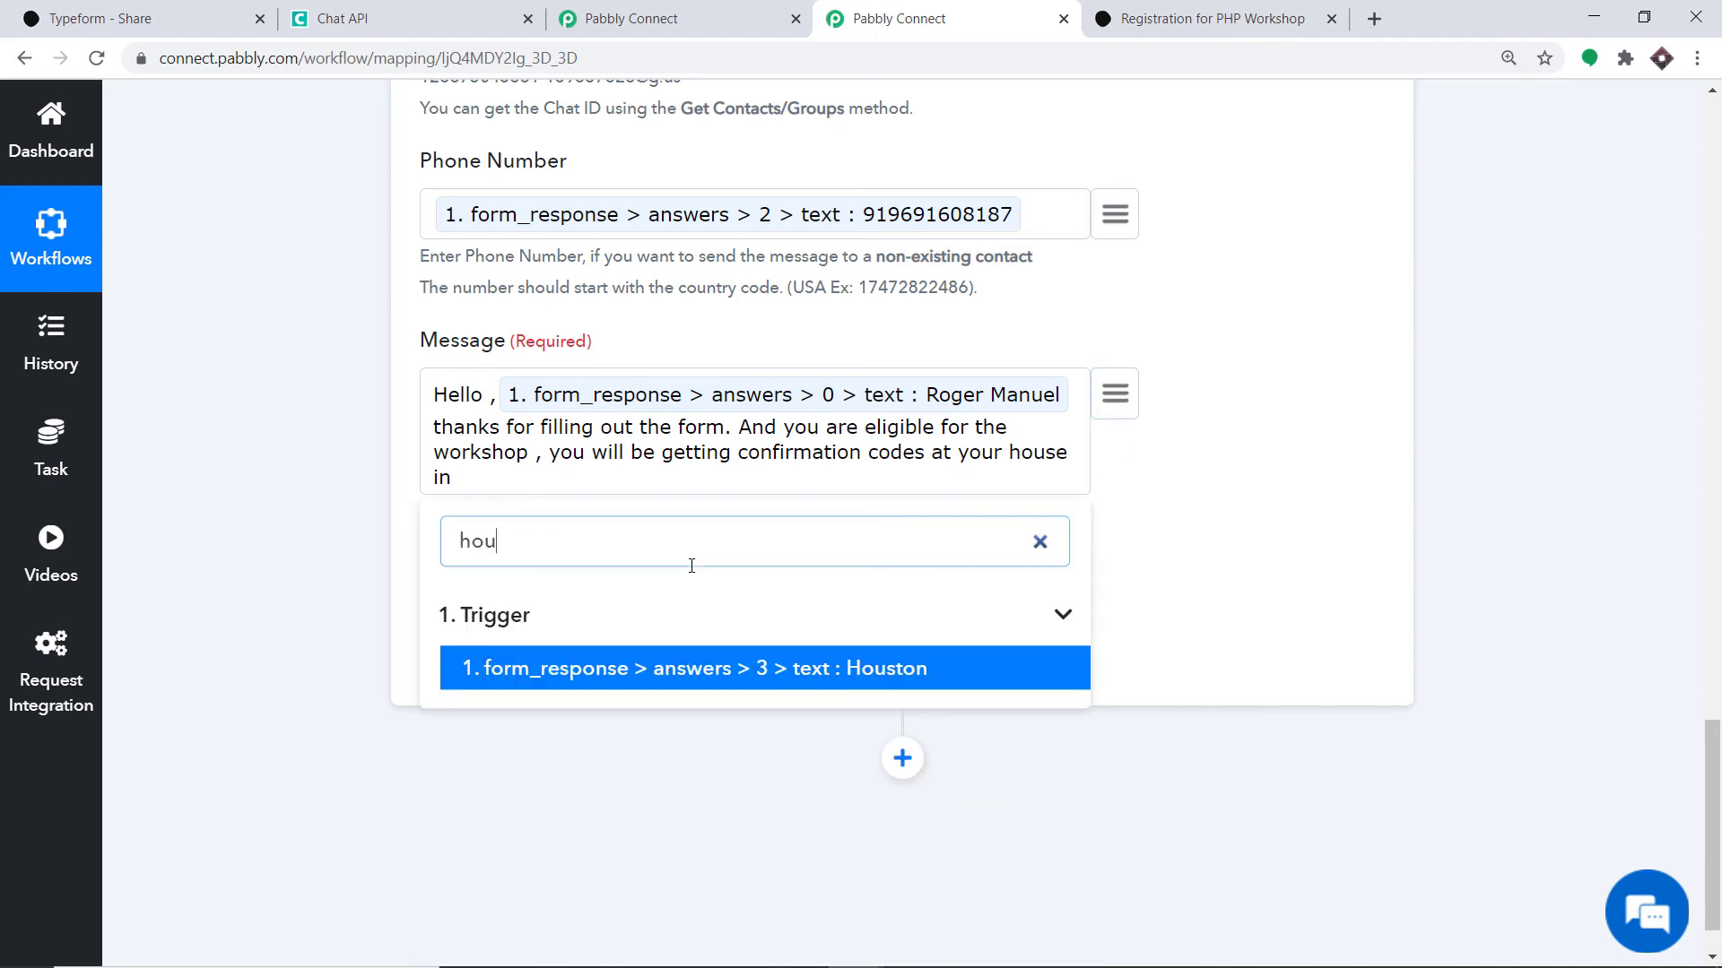
{"action": "left_click", "coordinate": [707, 673]}
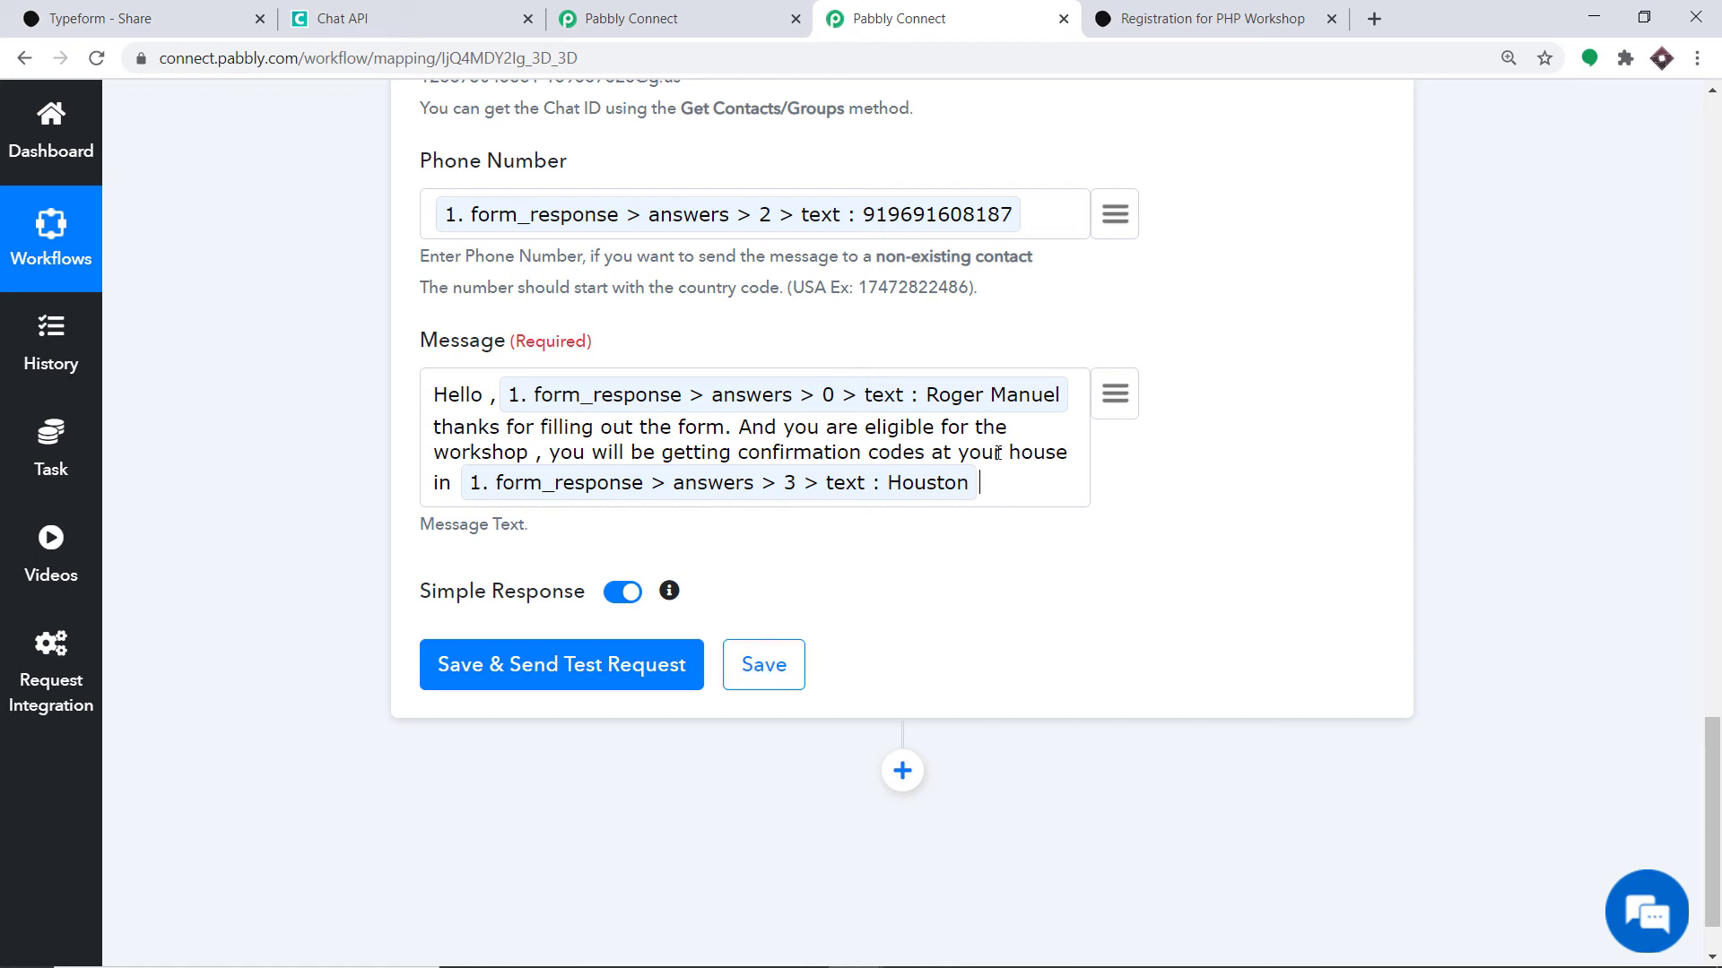
{"action": "type", "text": "."}
{"action": "scroll", "coordinate": [505, 414], "scroll_direction": "up", "scroll_amount": 2}
{"action": "scroll", "coordinate": [743, 419], "scroll_direction": "up", "scroll_amount": 2}
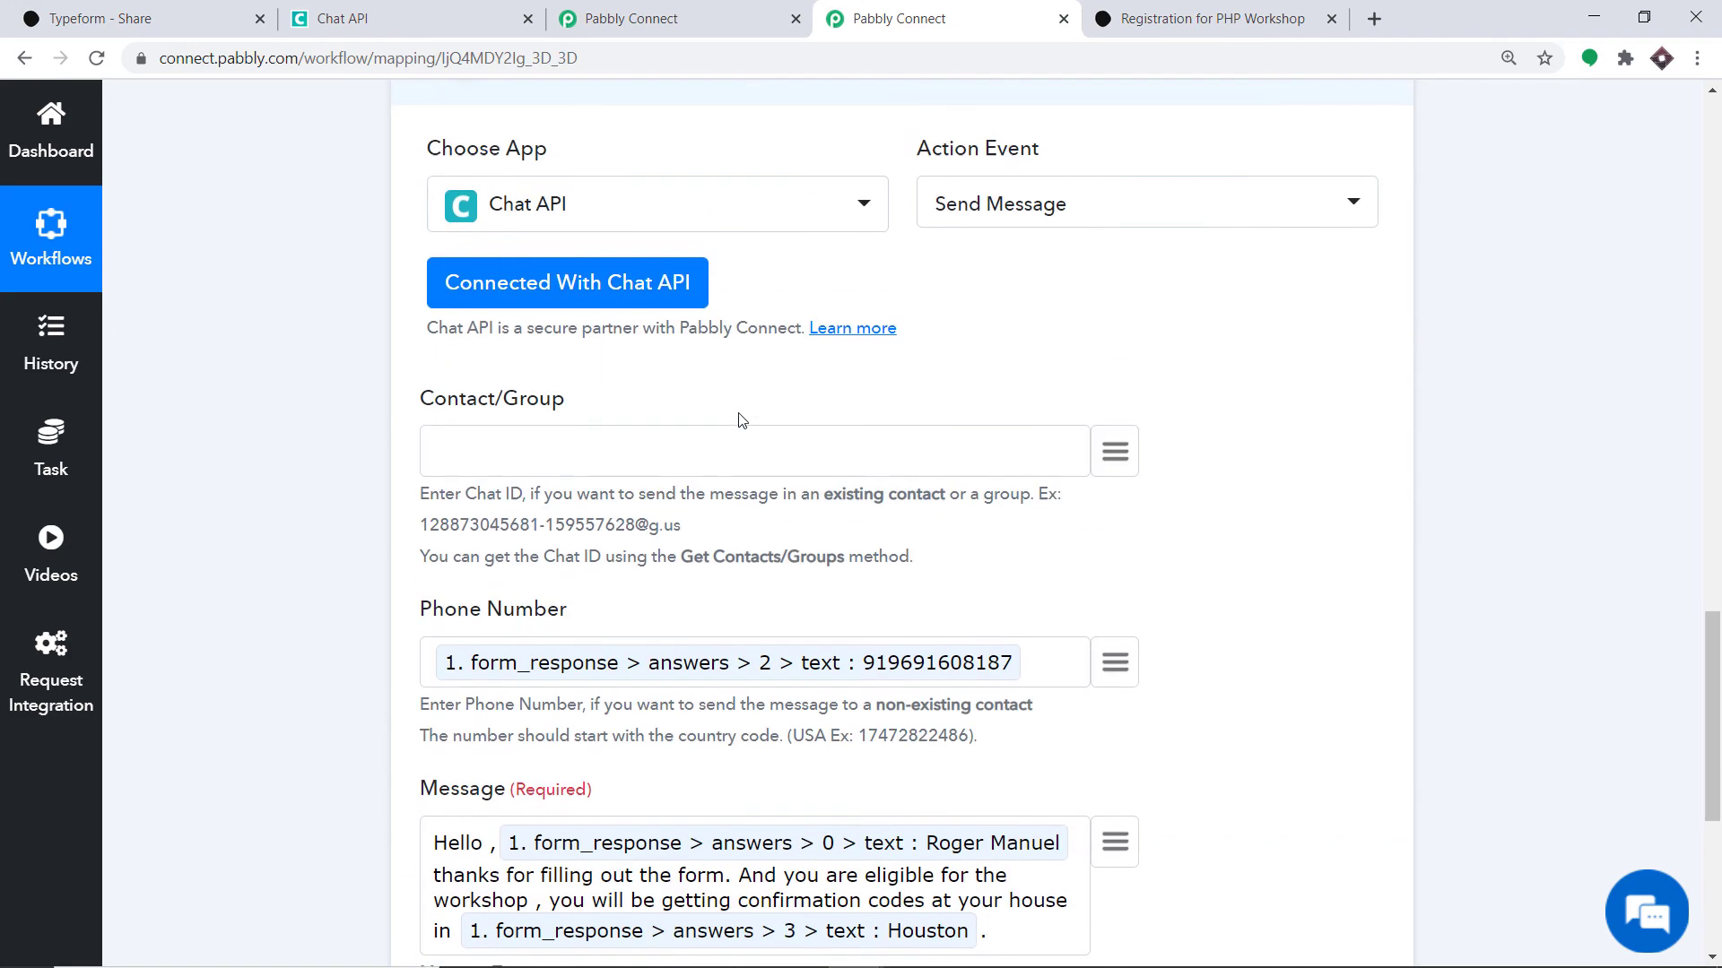
{"action": "scroll", "coordinate": [608, 637], "scroll_direction": "down", "scroll_amount": 5}
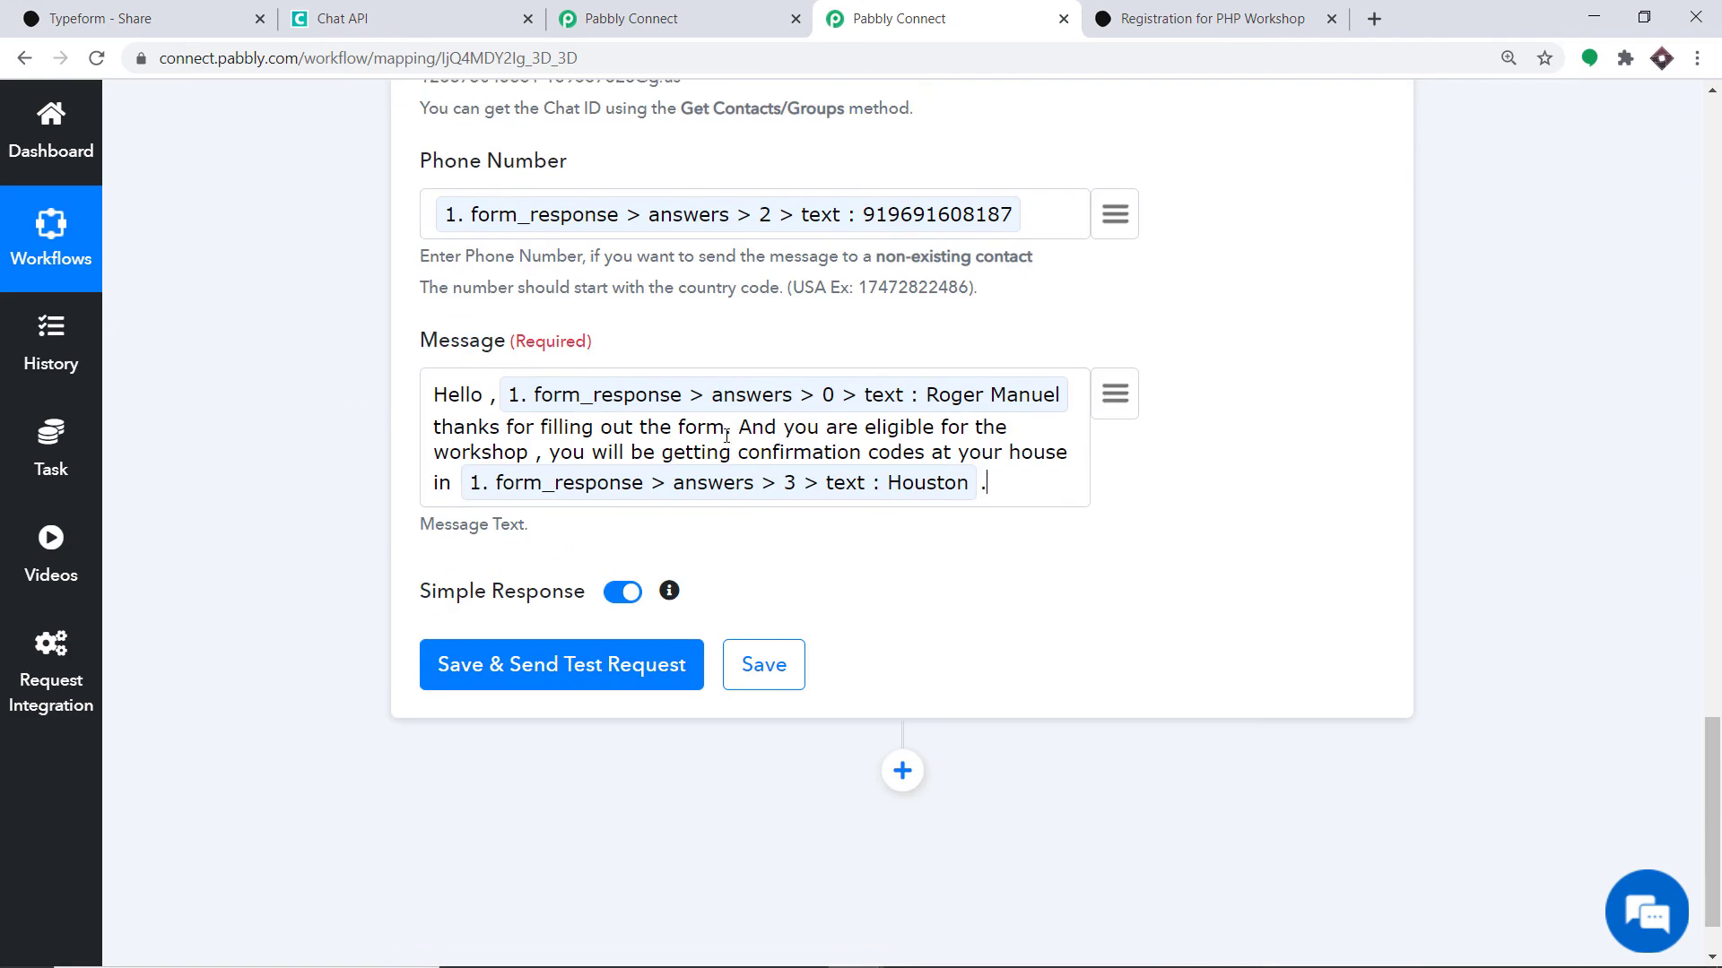
- Save the action and send a test message, confirming sent 1 and queueNumber 23417
{"action": "left_click", "coordinate": [630, 679]}
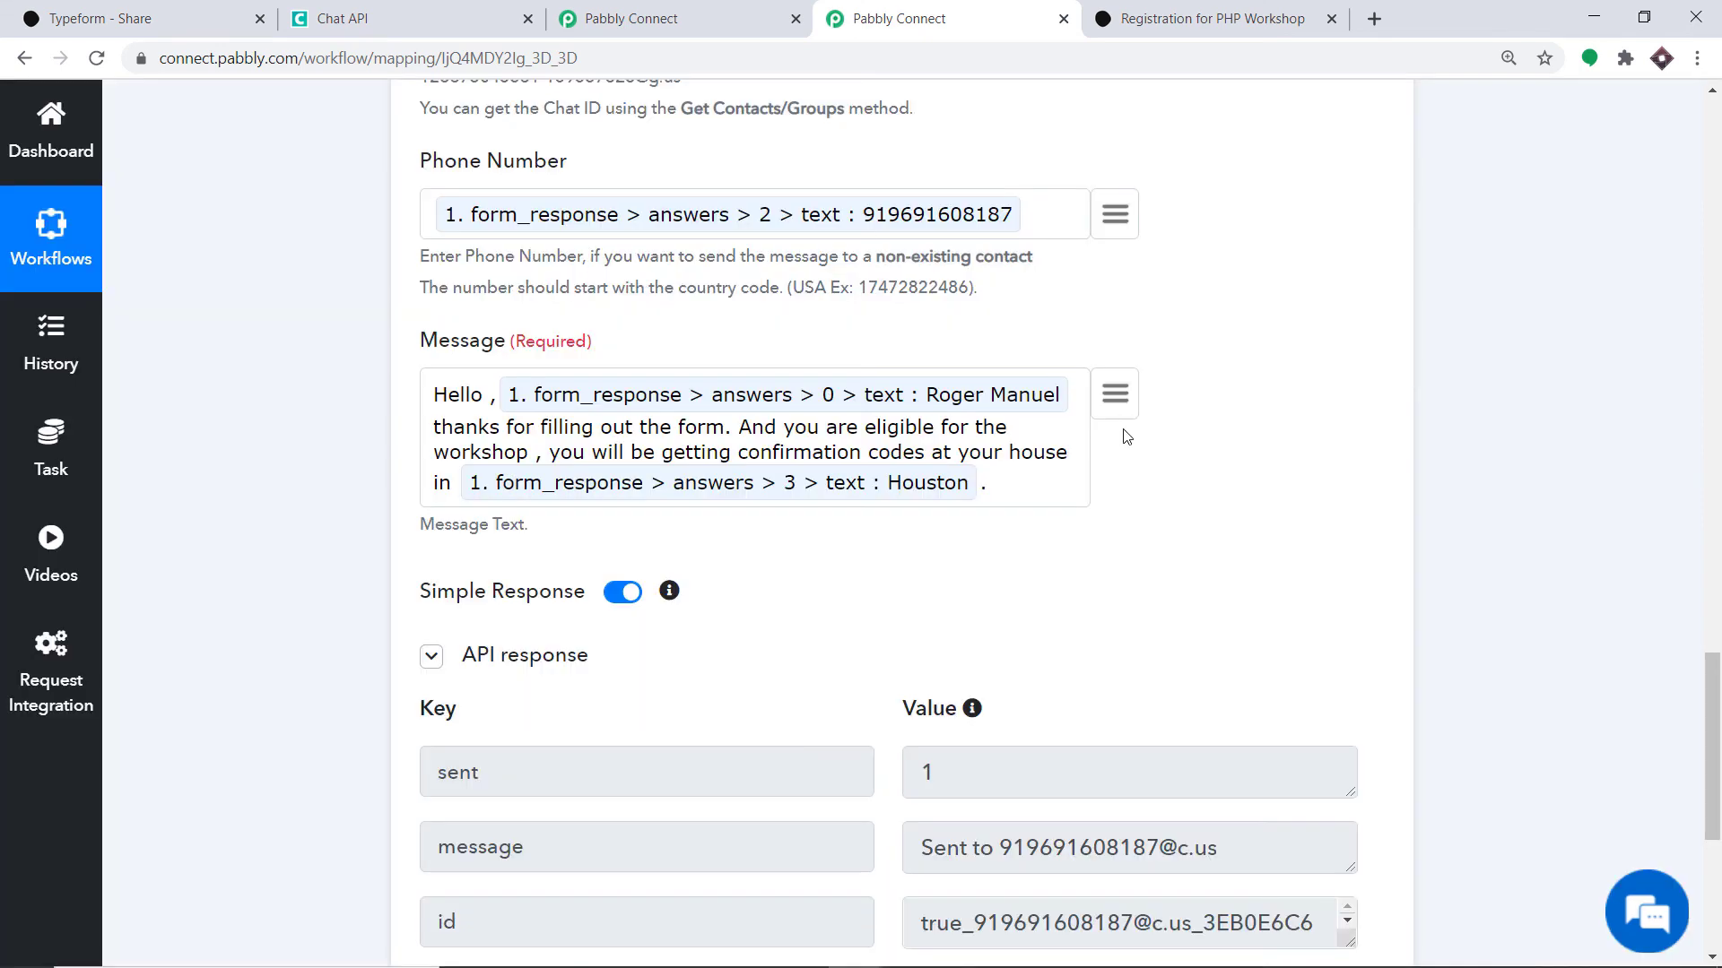
{"action": "scroll", "coordinate": [1141, 475], "scroll_direction": "down", "scroll_amount": 4}
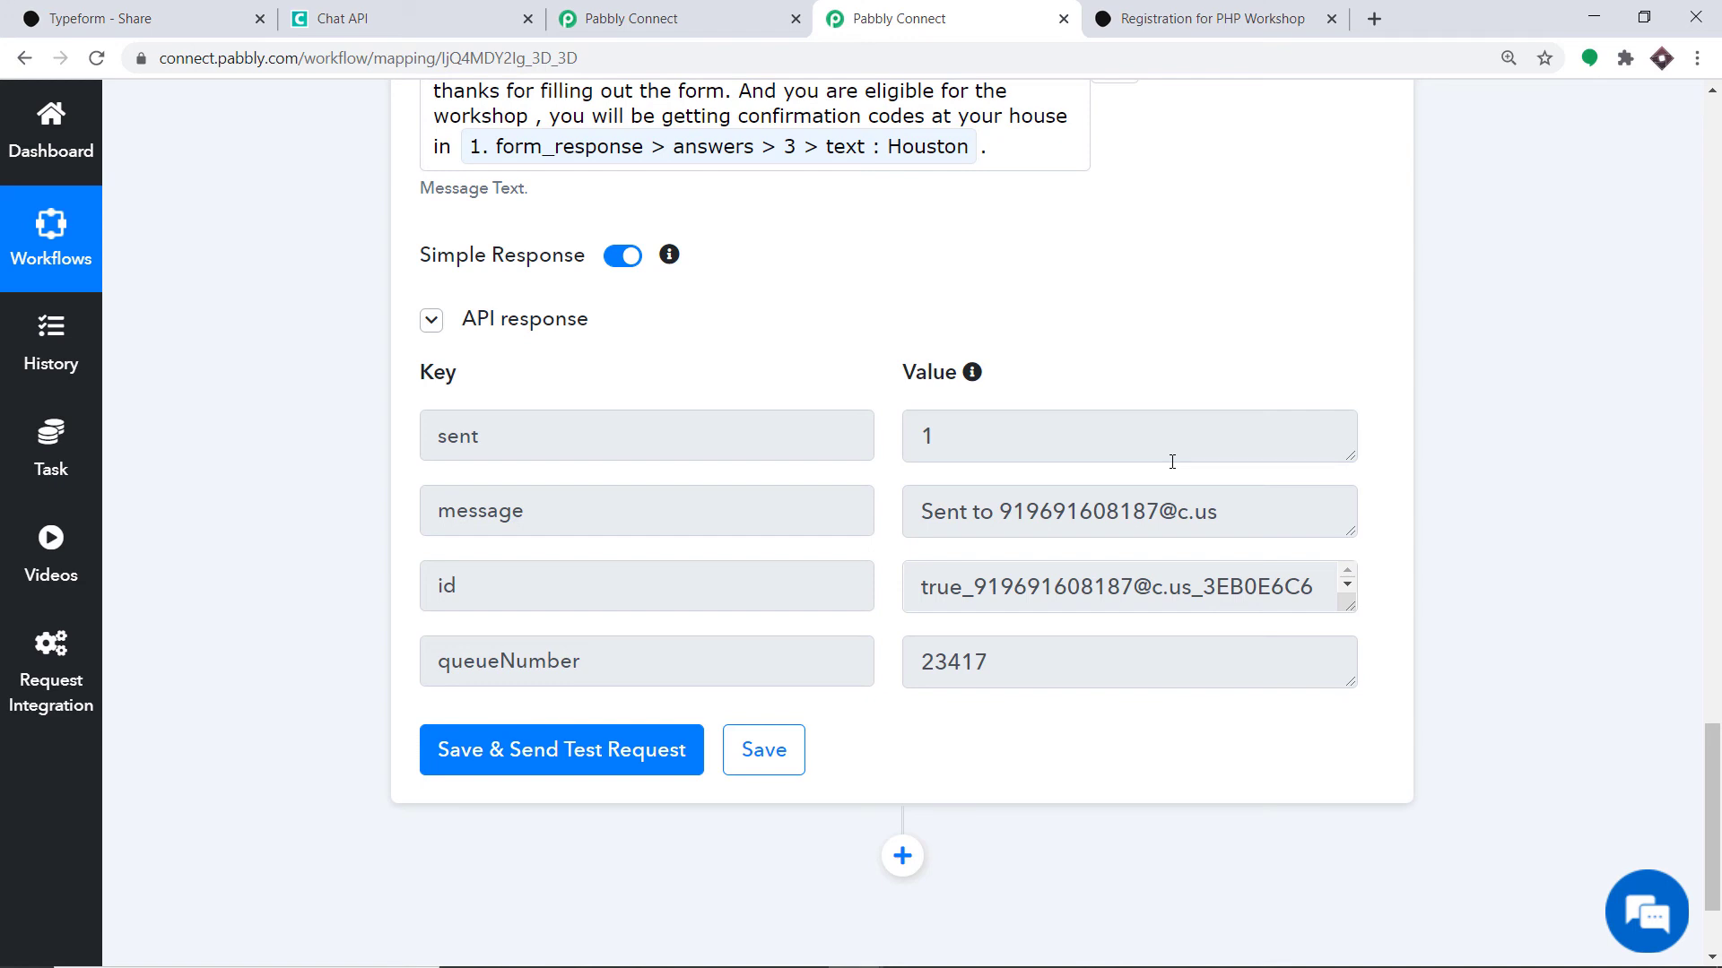
{"action": "scroll", "coordinate": [1172, 461], "scroll_direction": "up", "scroll_amount": 3}
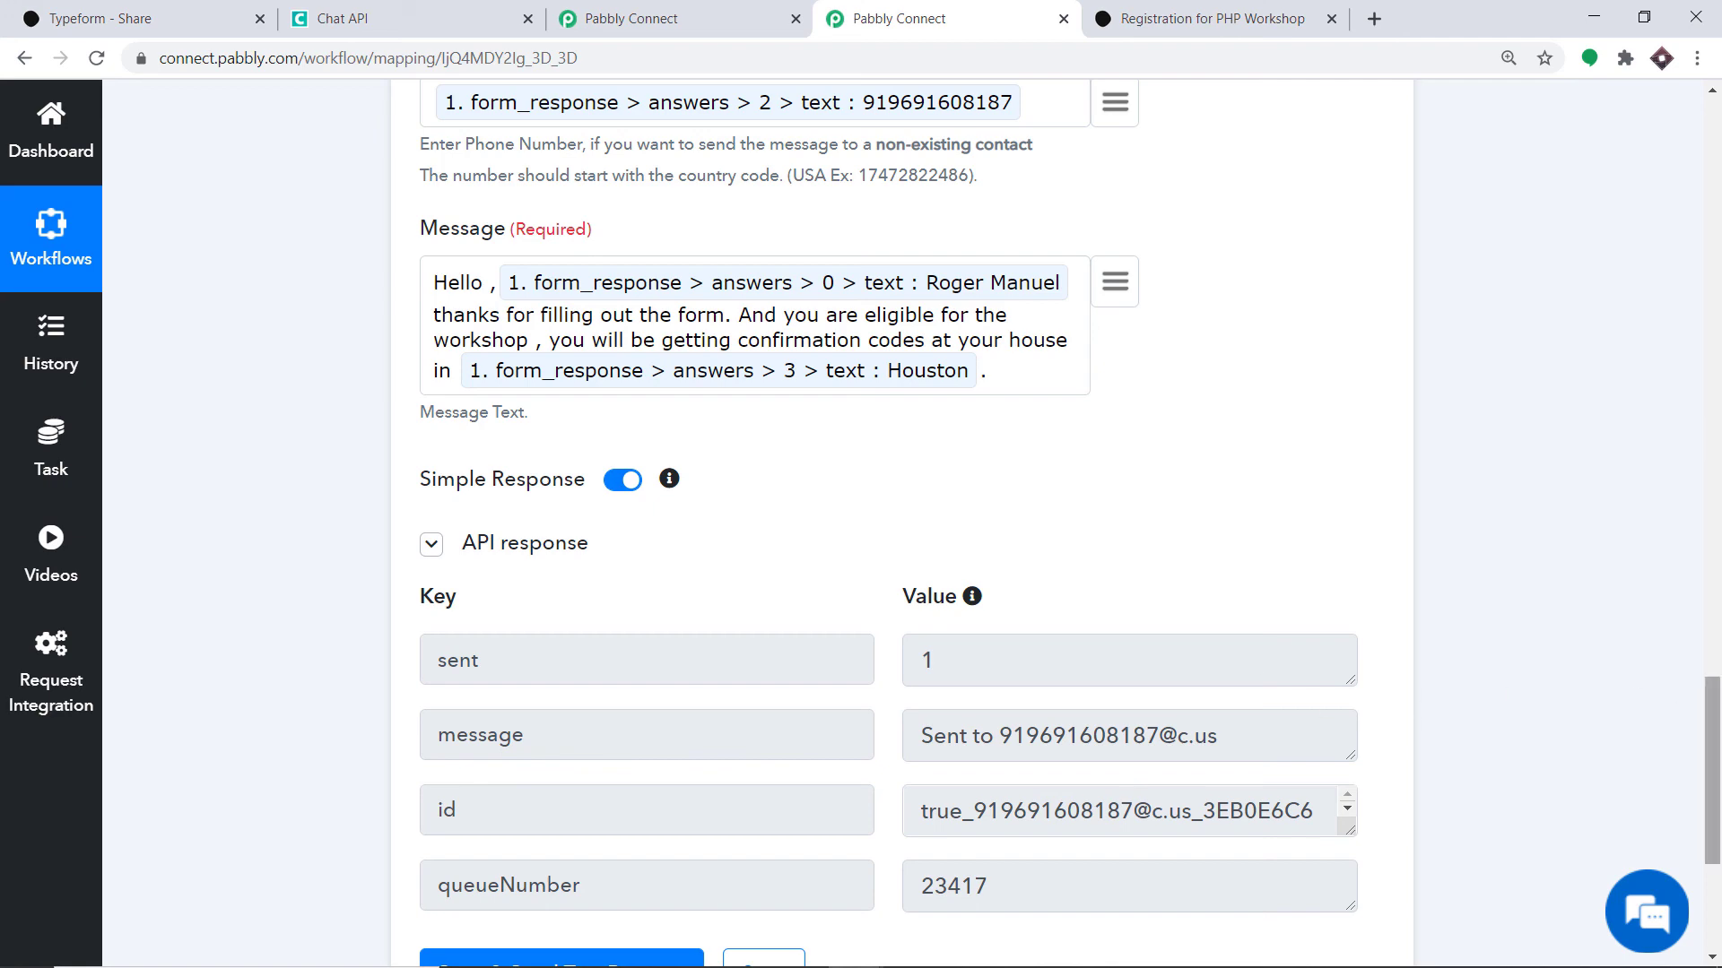
{"action": "scroll", "coordinate": [1686, 645], "scroll_direction": "up", "scroll_amount": 7}
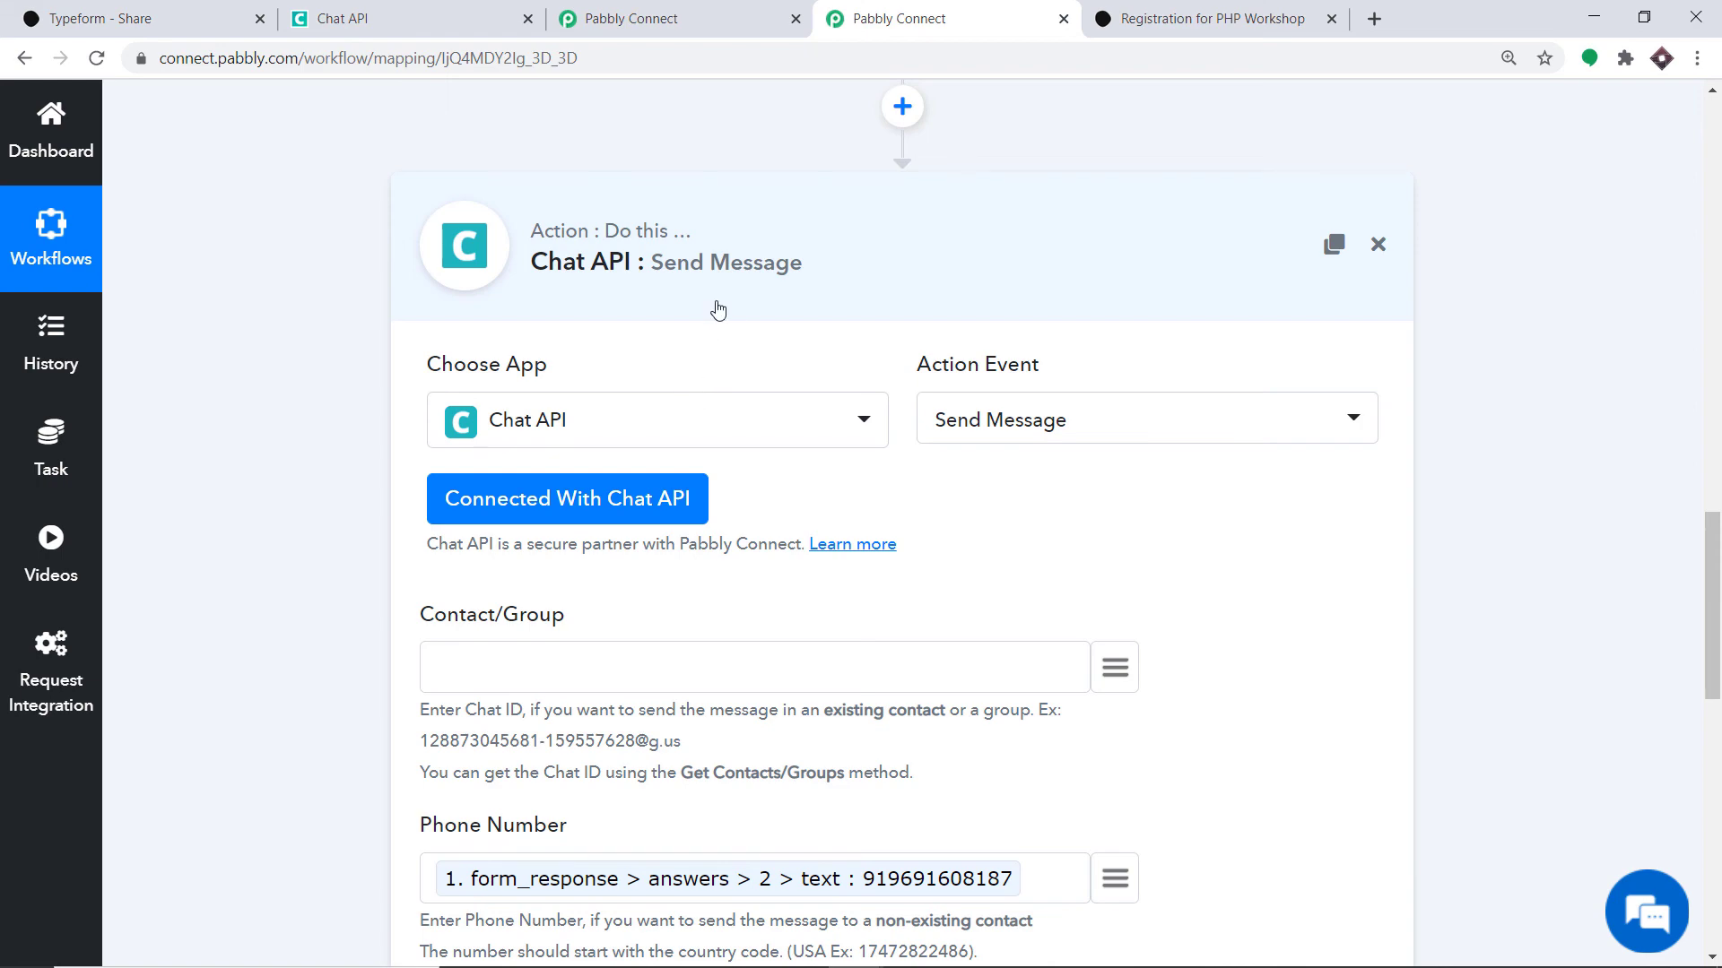
- Collapse the Chat API action and Typeform trigger cards to show the workflow overview
{"action": "left_click", "coordinate": [708, 304]}
{"action": "scroll", "coordinate": [1706, 387], "scroll_direction": "up", "scroll_amount": 5}
{"action": "scroll", "coordinate": [1706, 388], "scroll_direction": "up", "scroll_amount": 7}
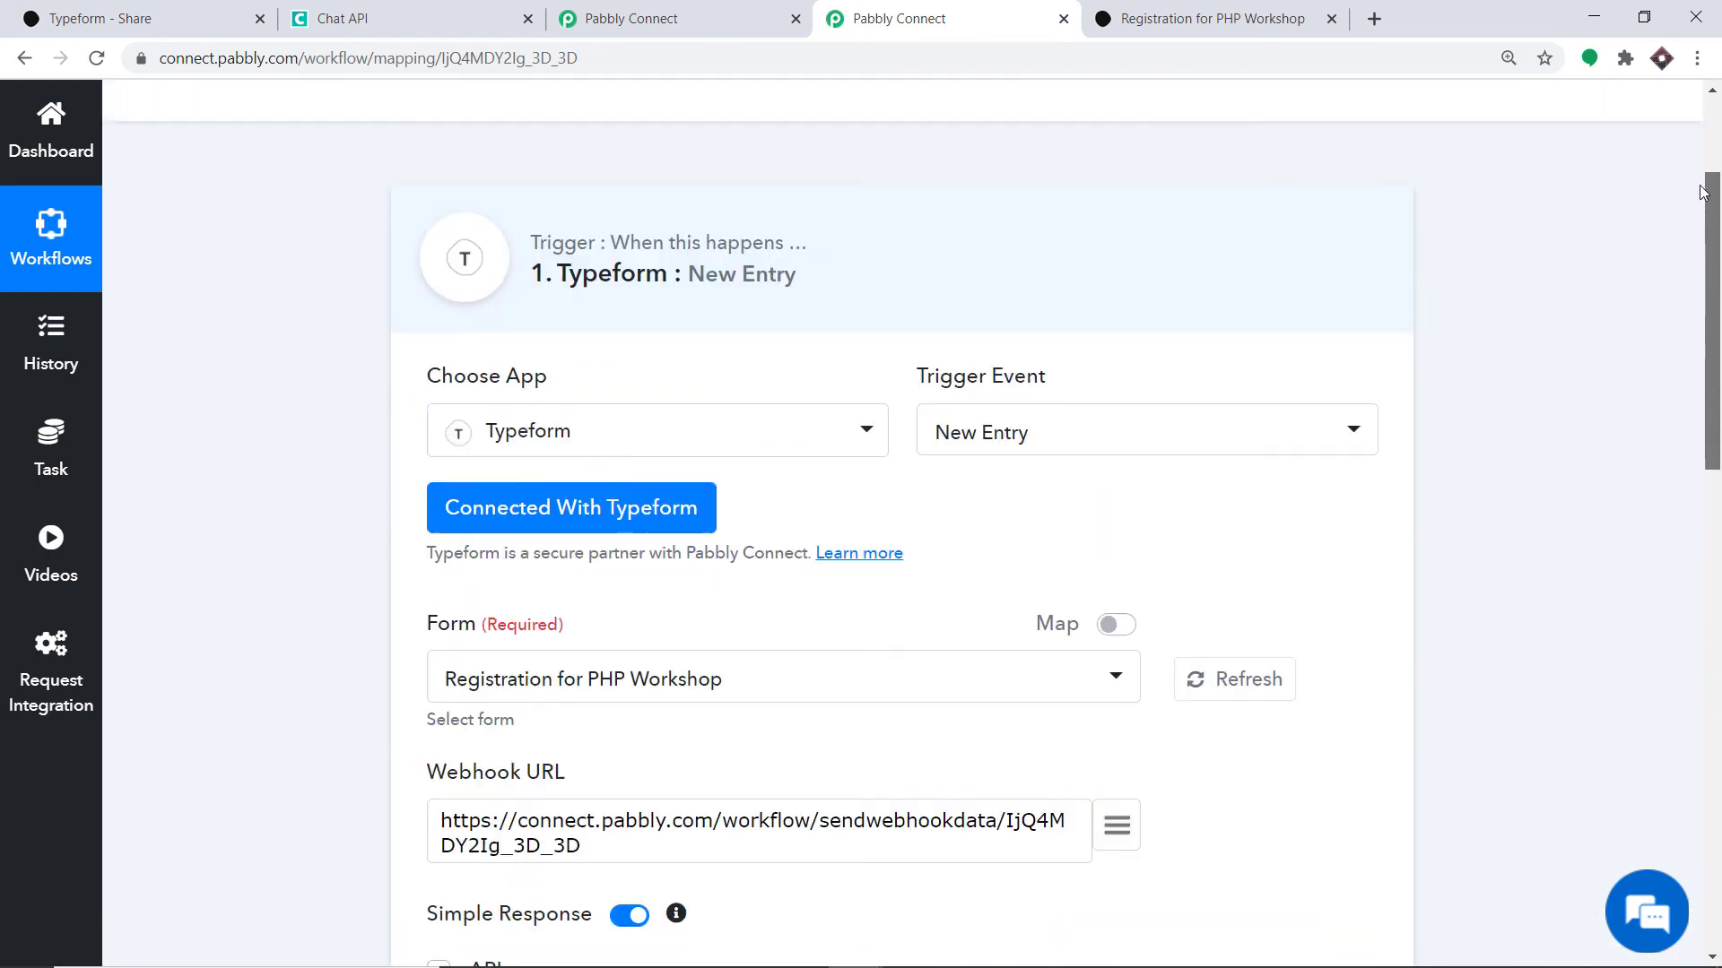
{"action": "left_click", "coordinate": [869, 269]}
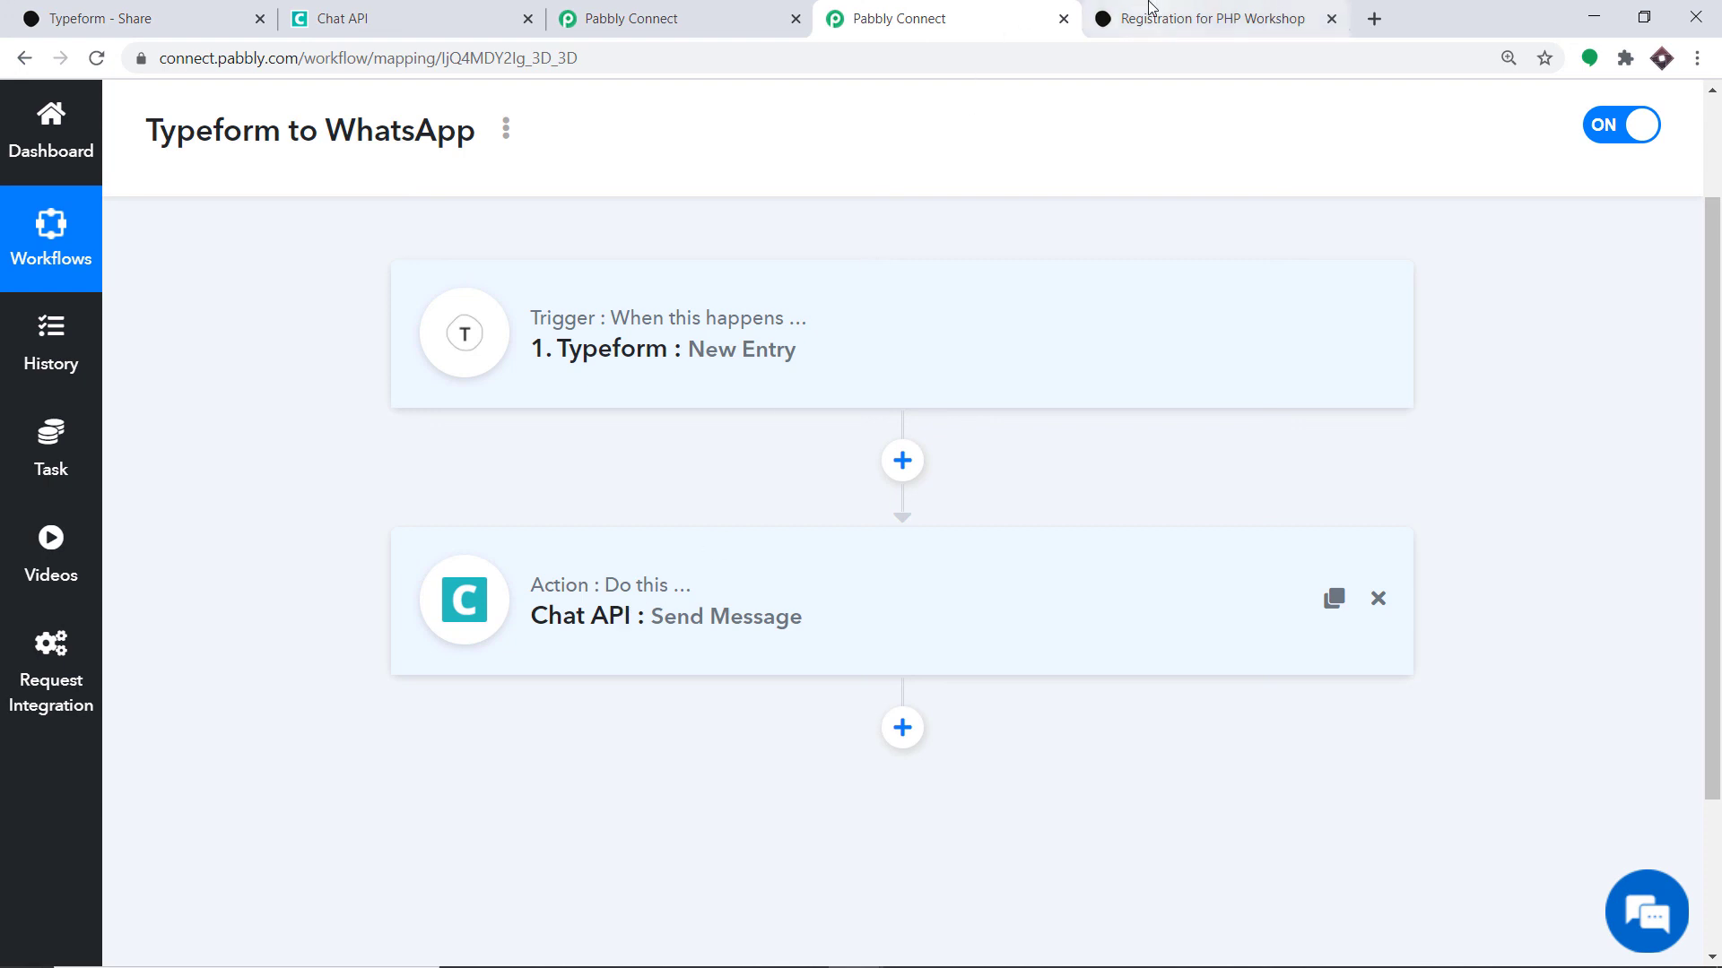
{"action": "left_click", "coordinate": [1116, 17]}
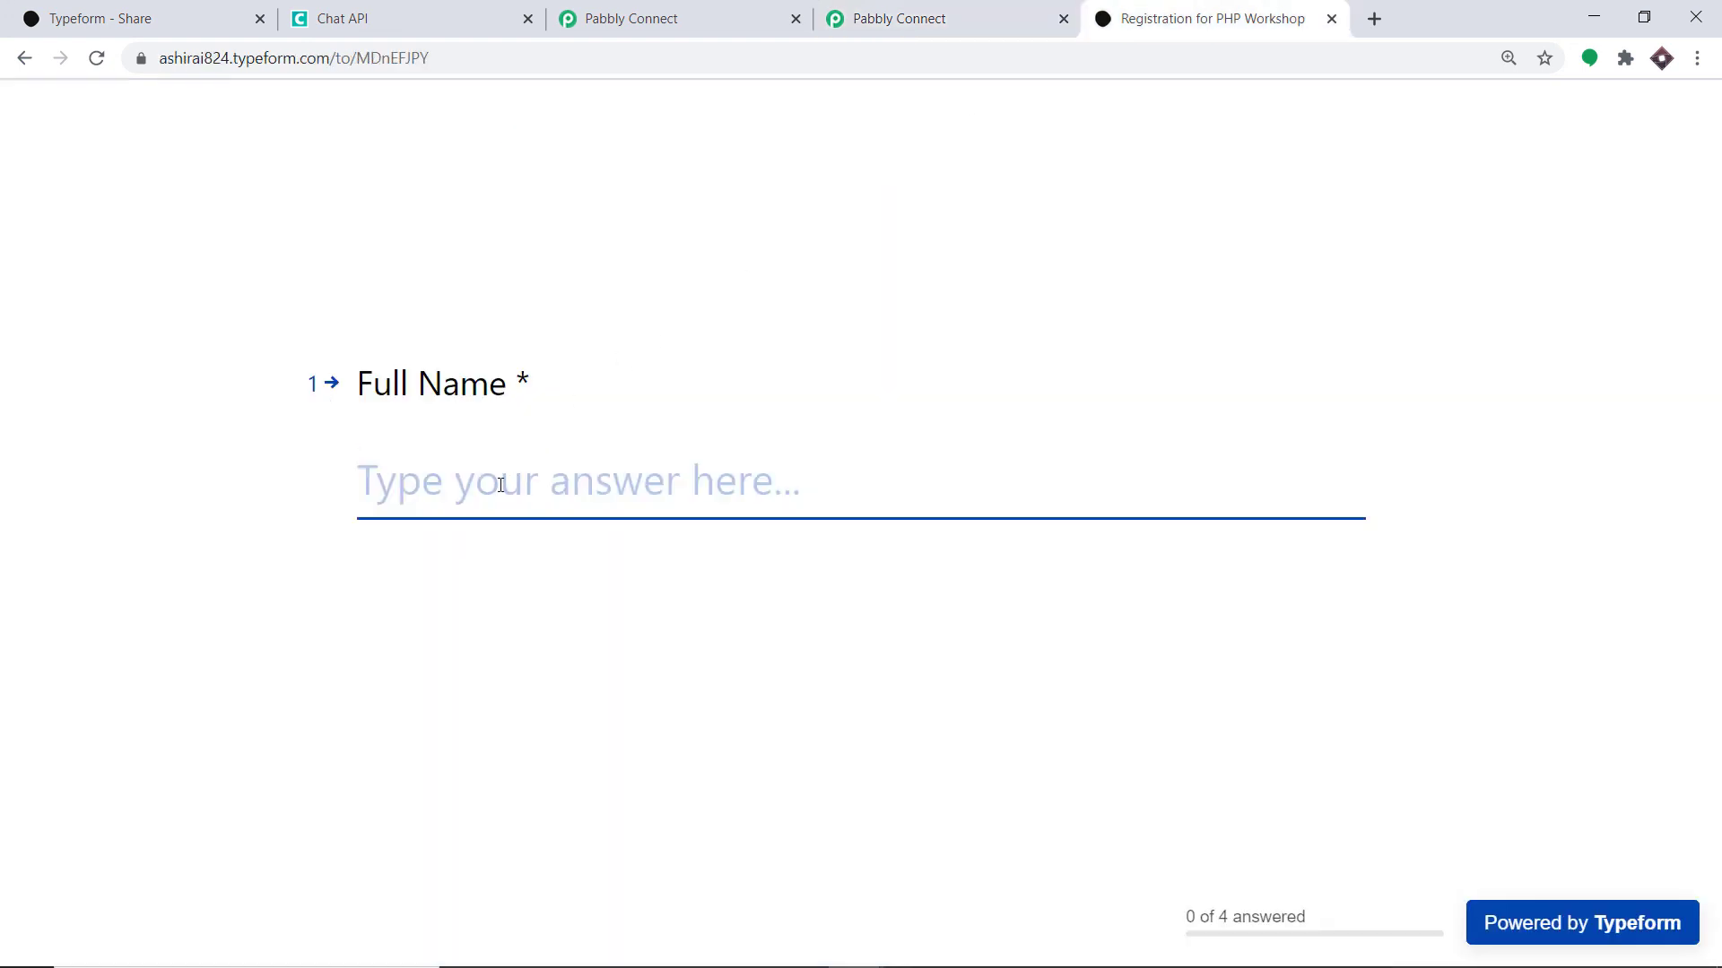
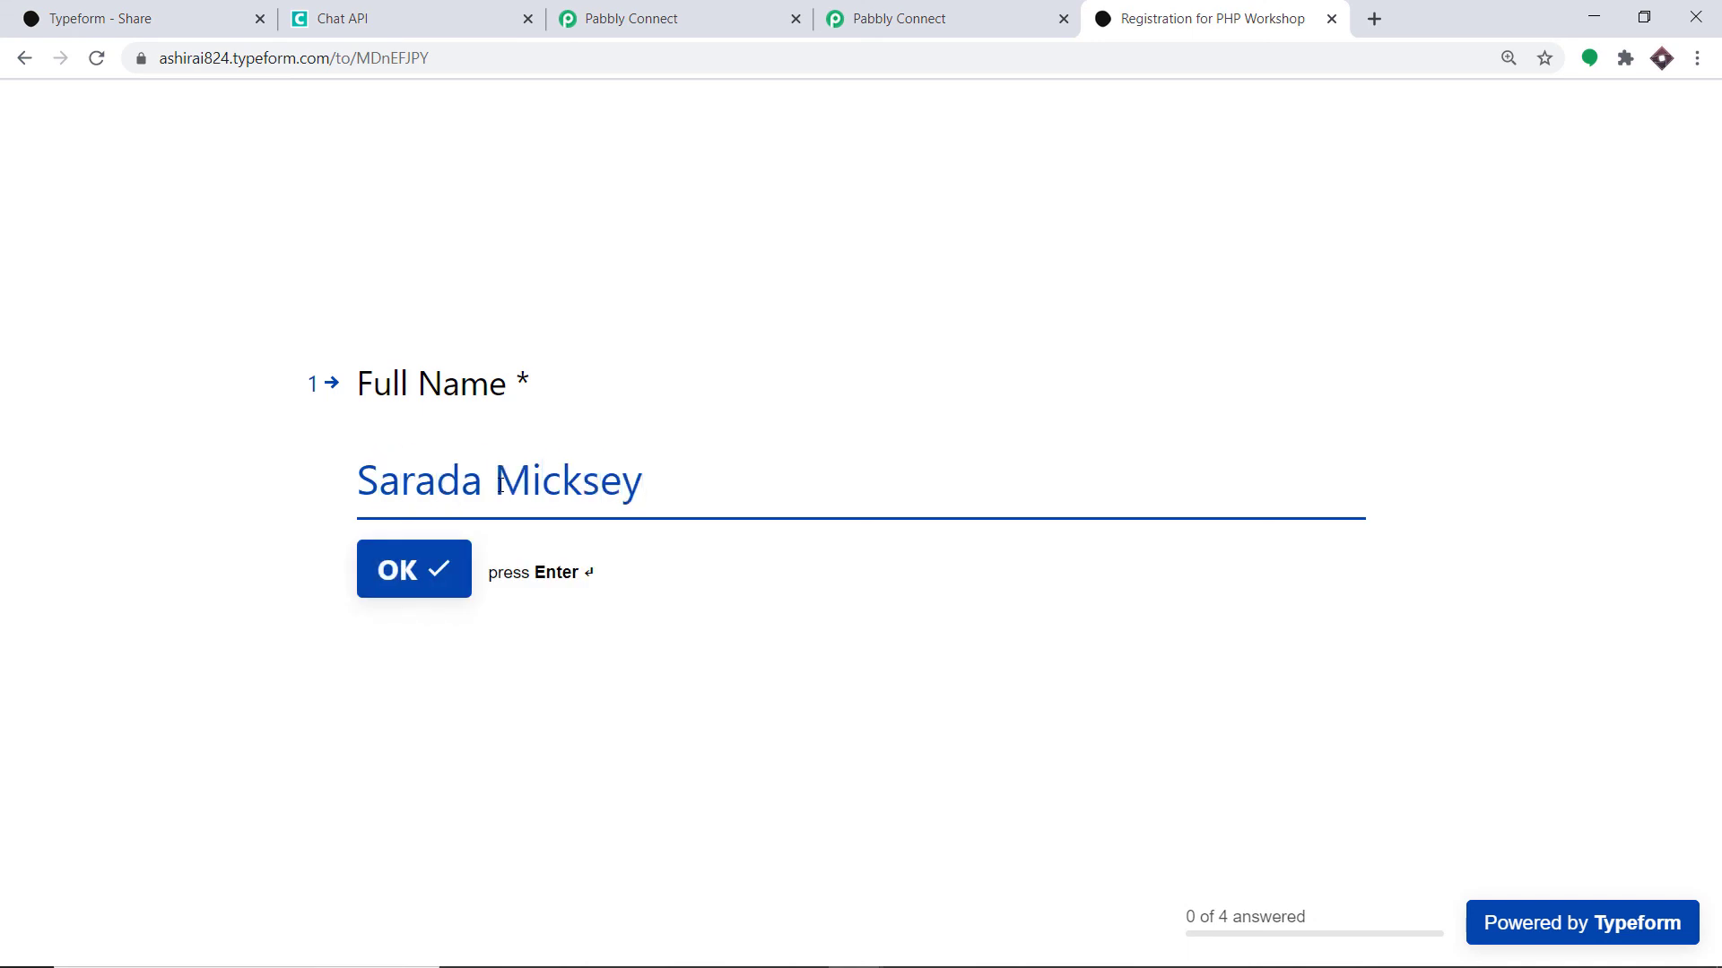
- Submit a PHP Workshop registration with the respondent's name, email, phone number and city New York
{"action": "left_click", "coordinate": [406, 579]}
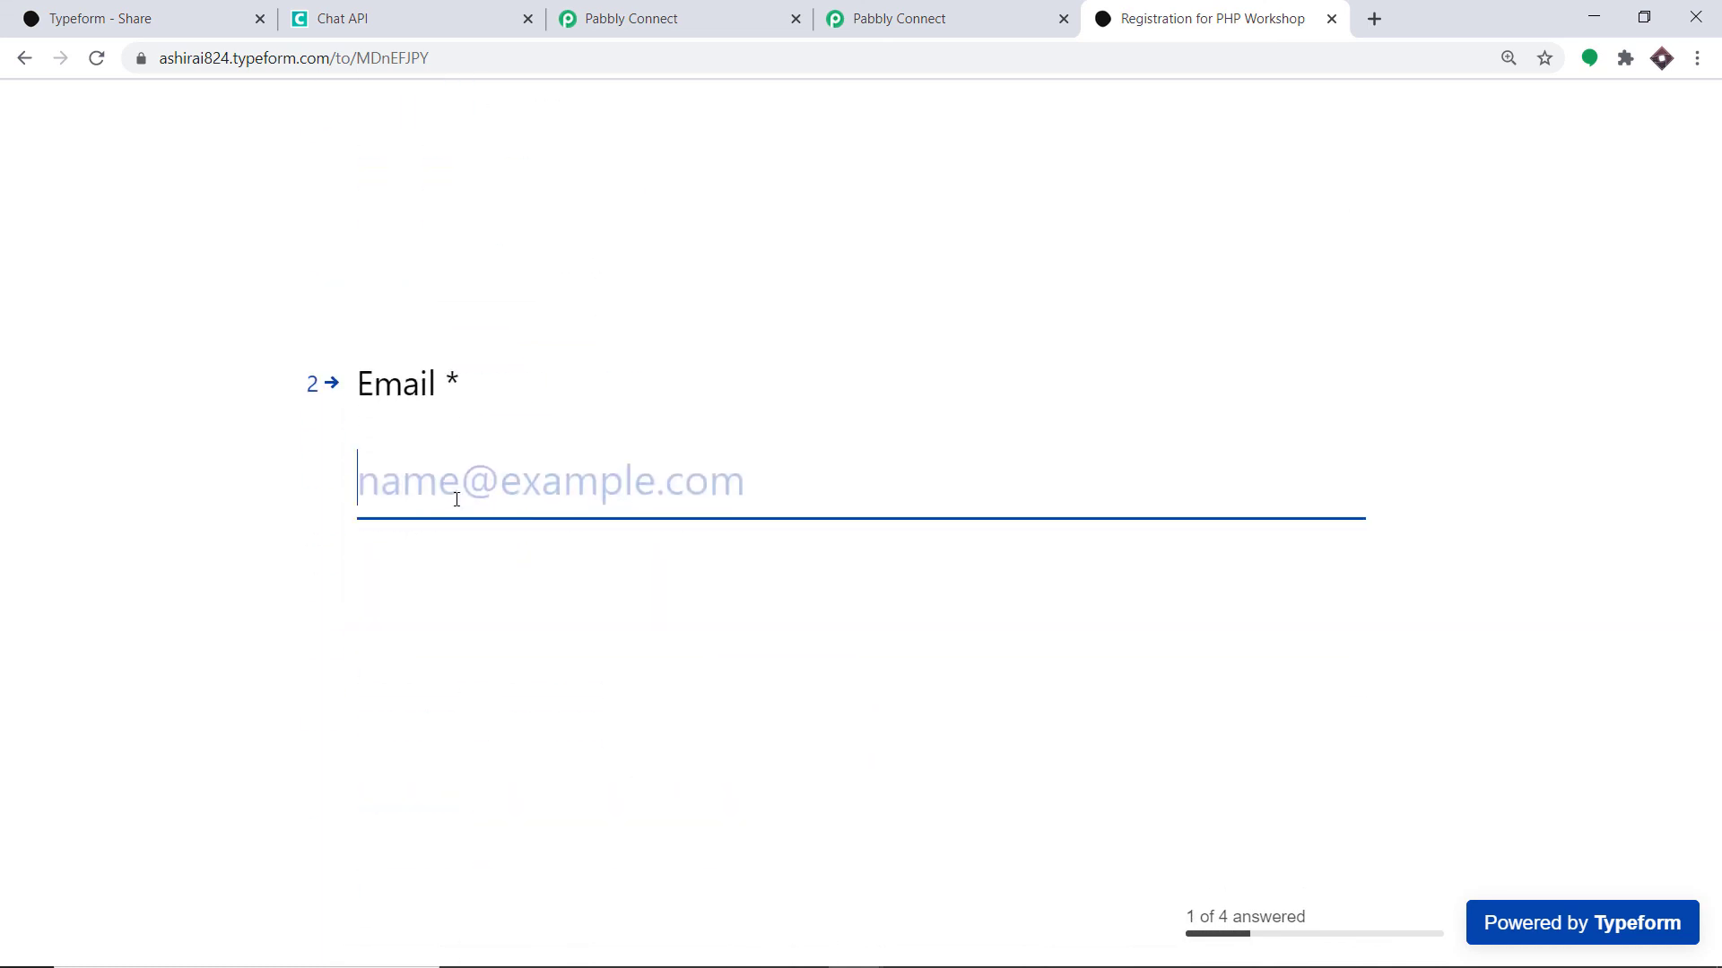
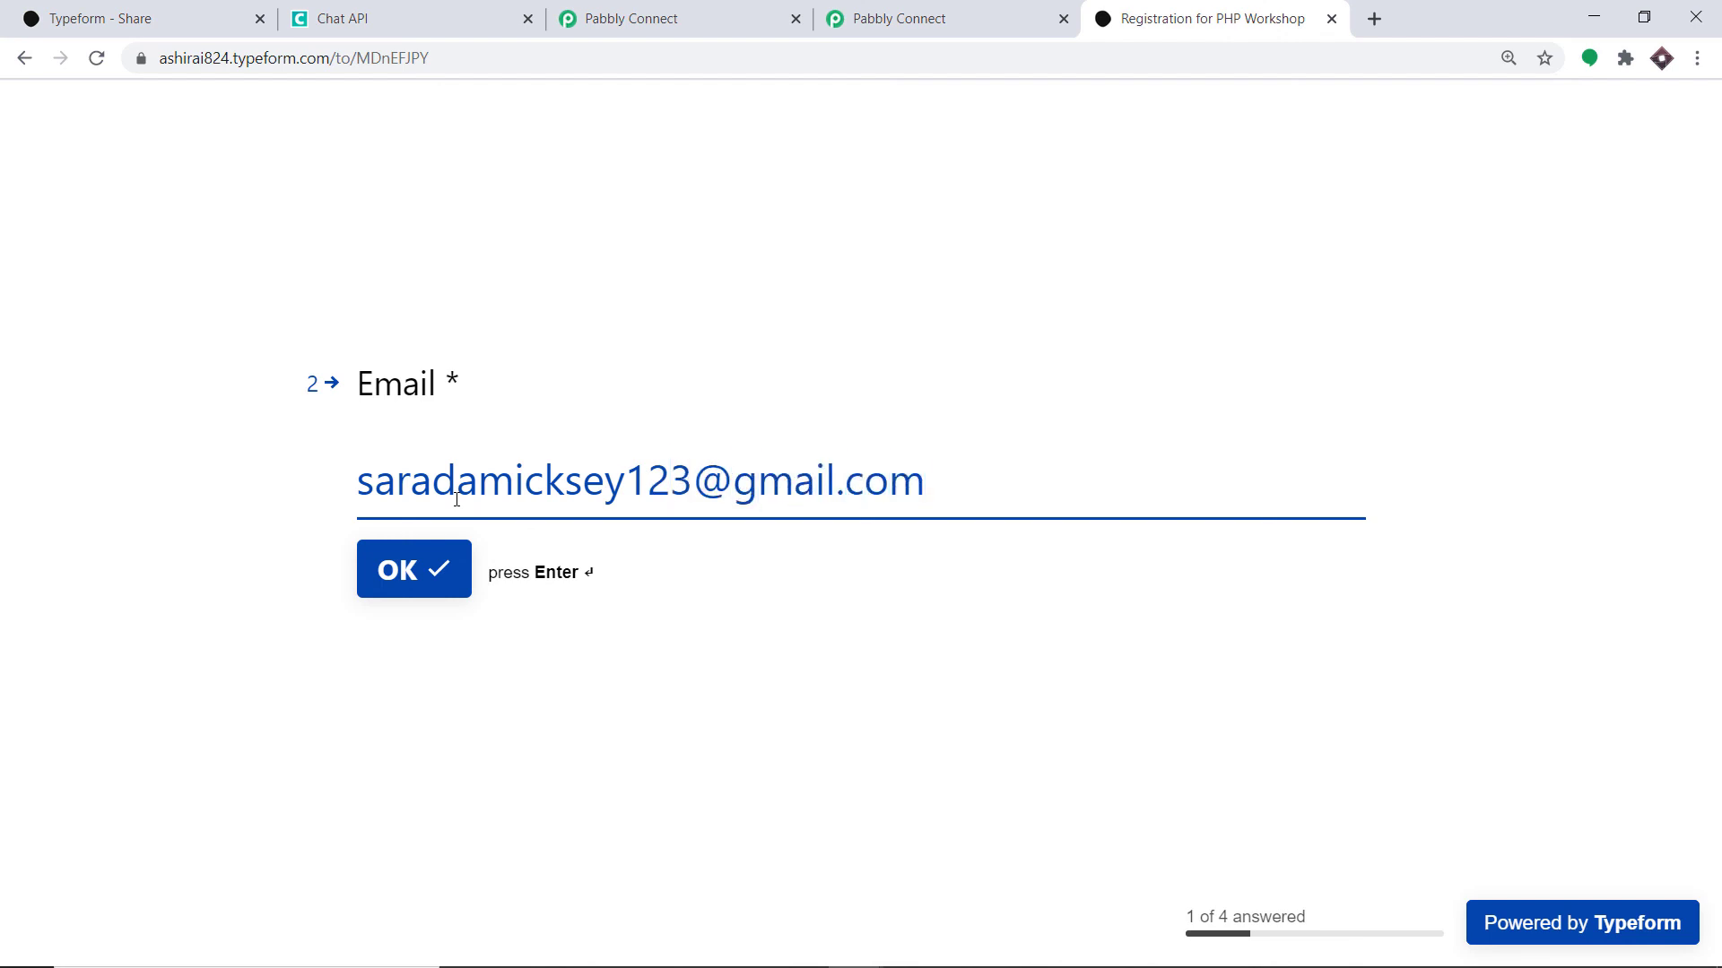
{"action": "key", "text": "Return"}
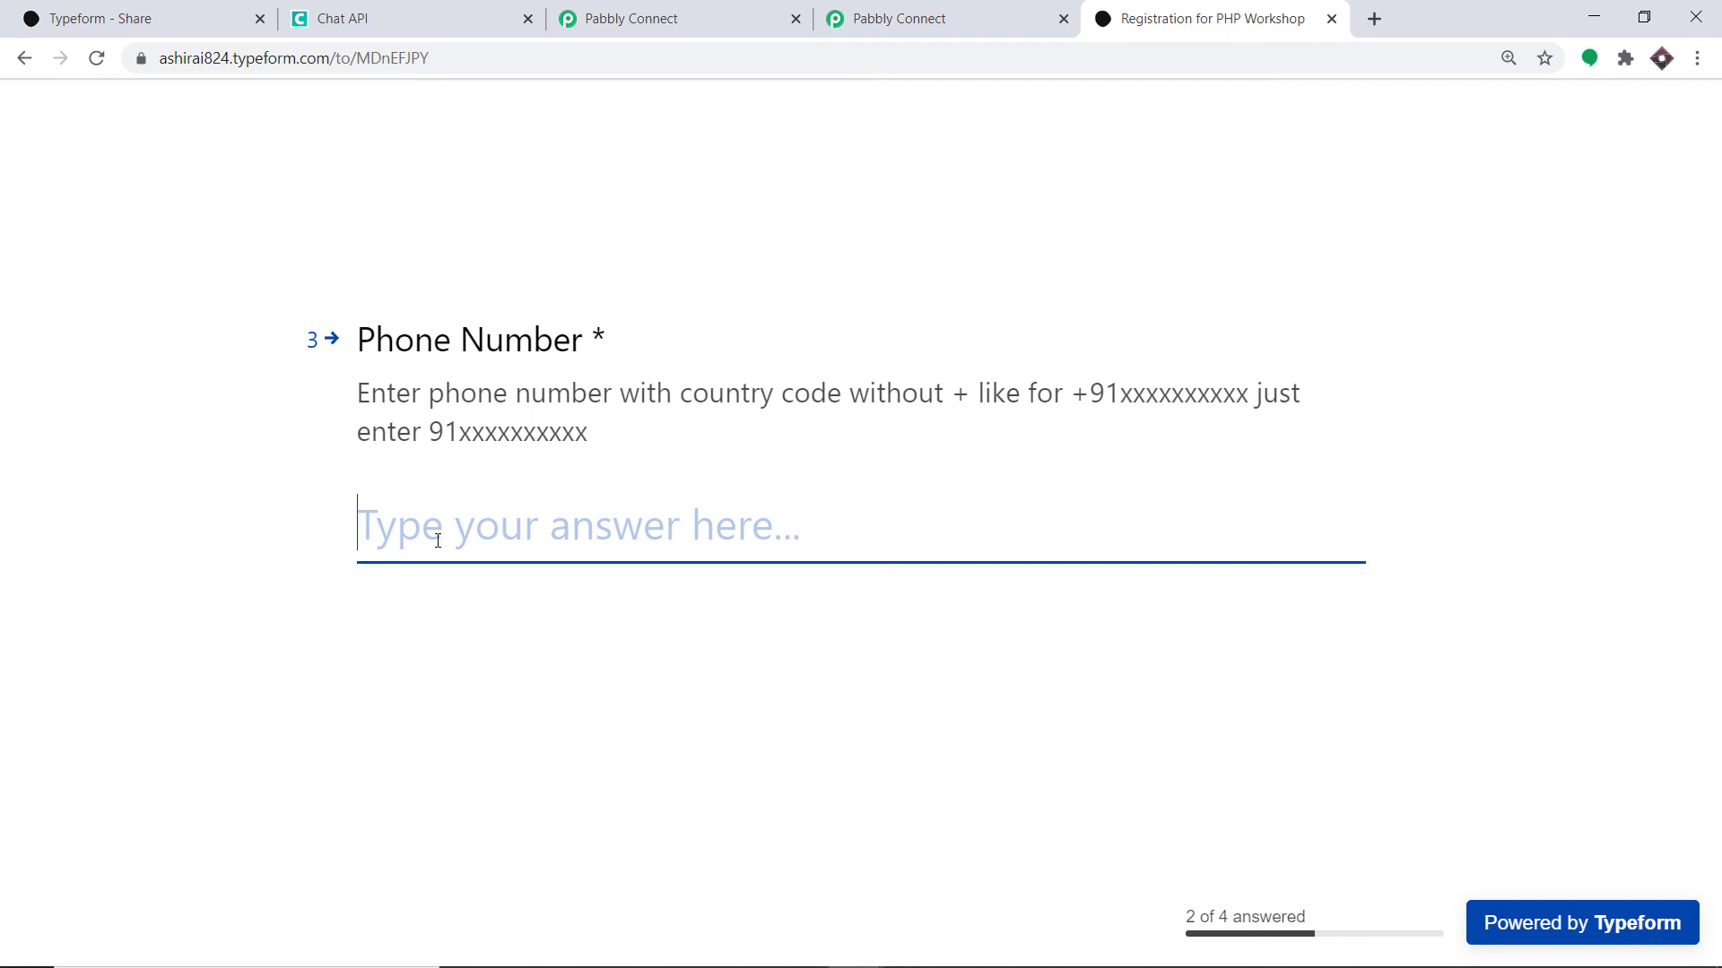
{"action": "key", "text": "ctrl+v"}
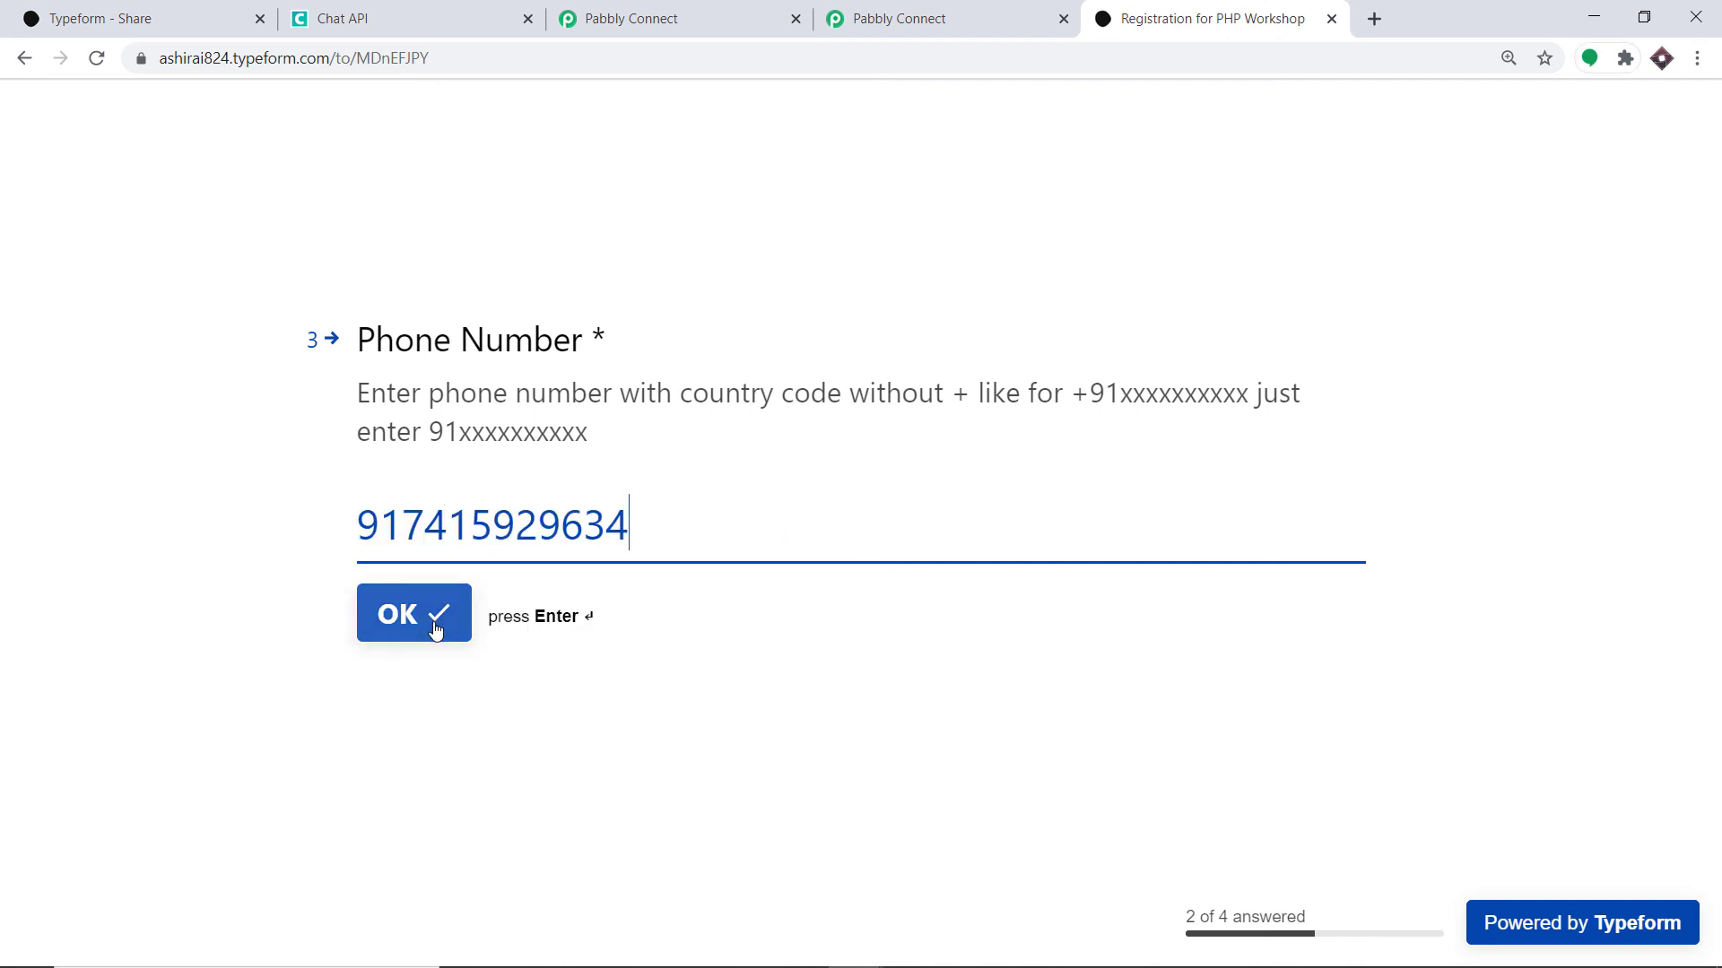
{"action": "left_click", "coordinate": [435, 629]}
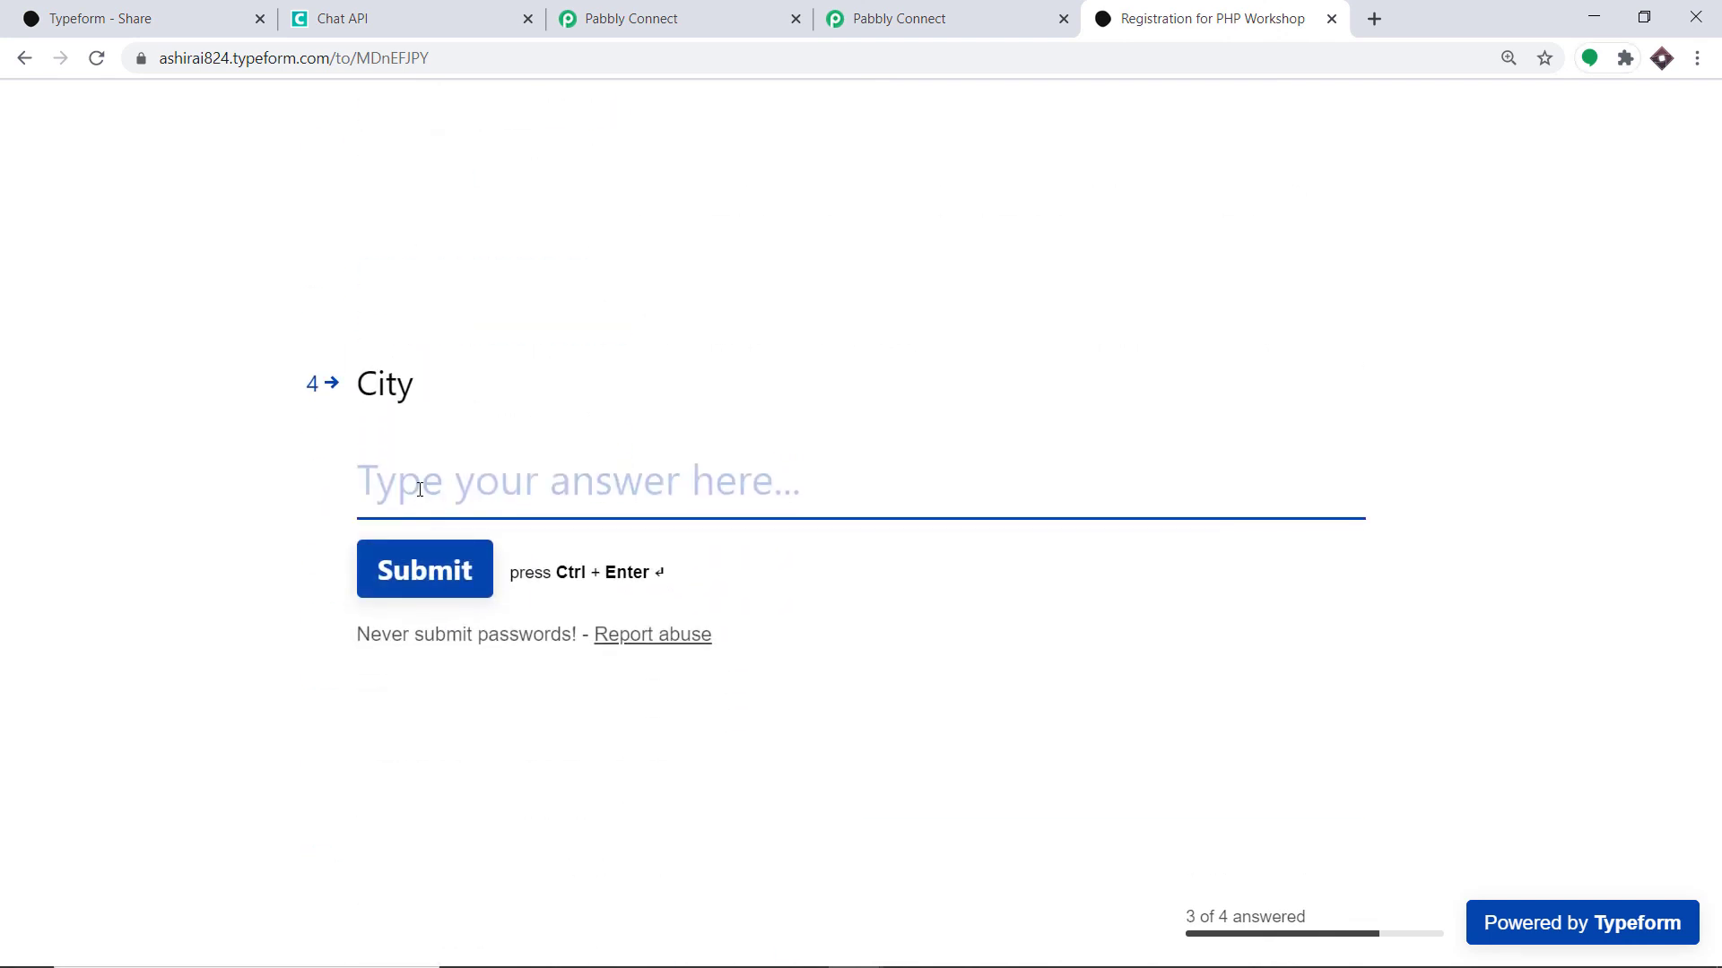
{"action": "type", "text": "Ne"}
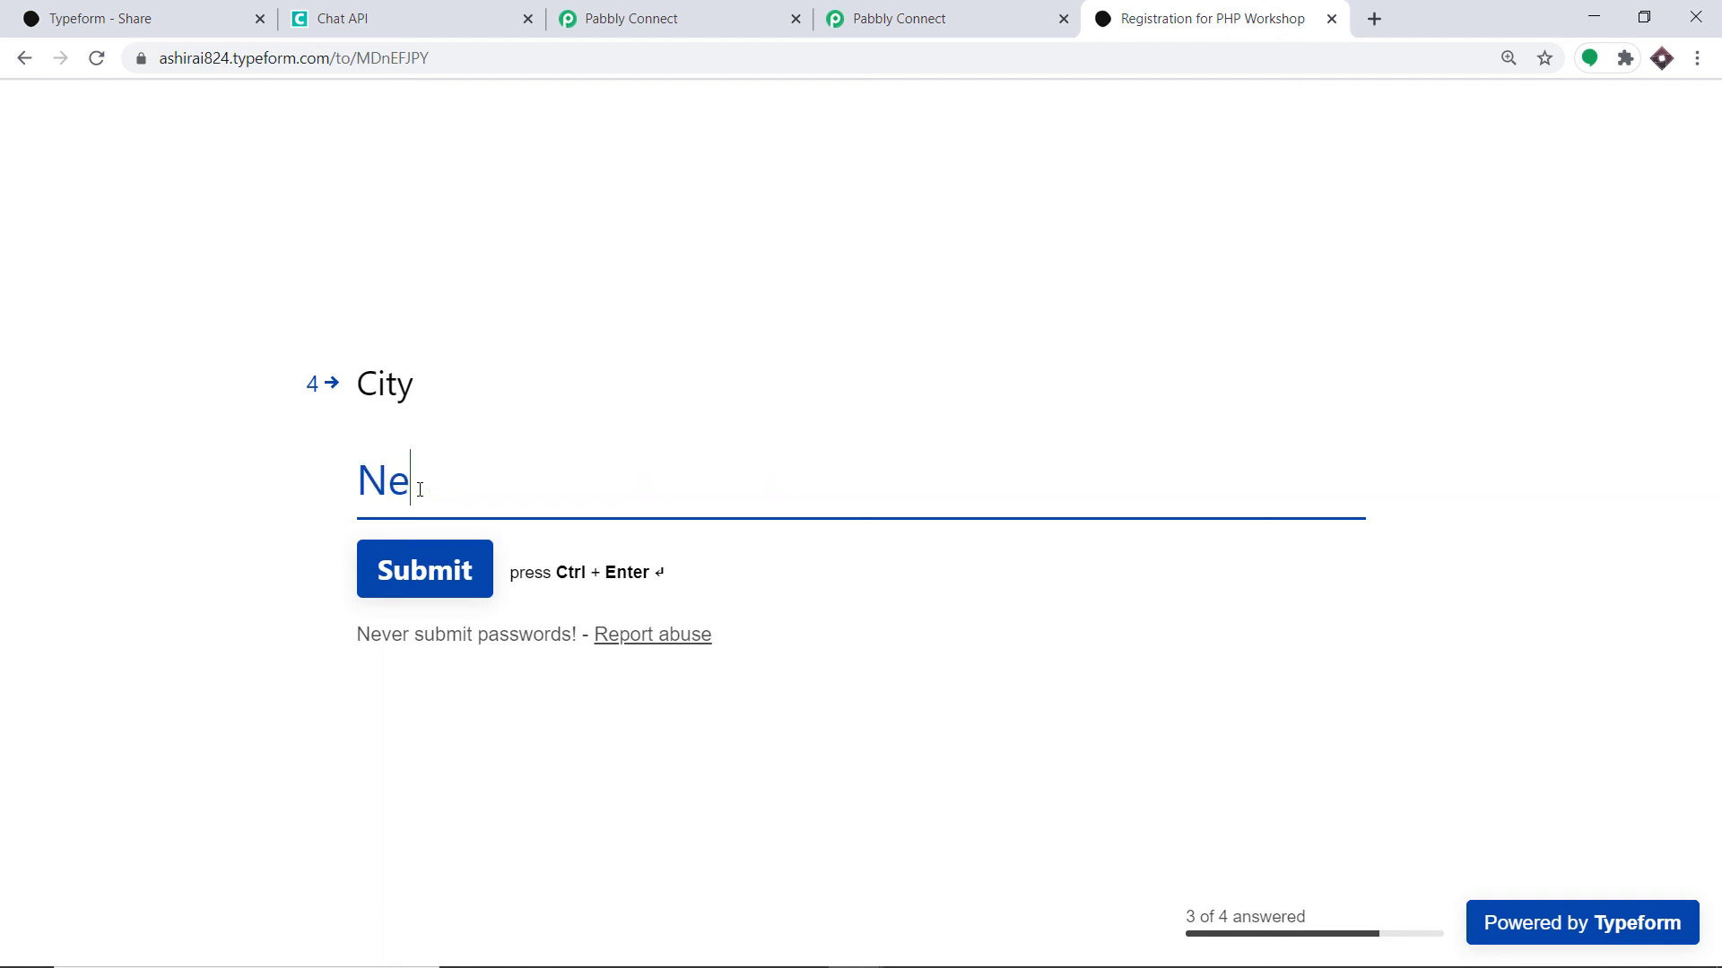
{"action": "type", "text": "w York"}
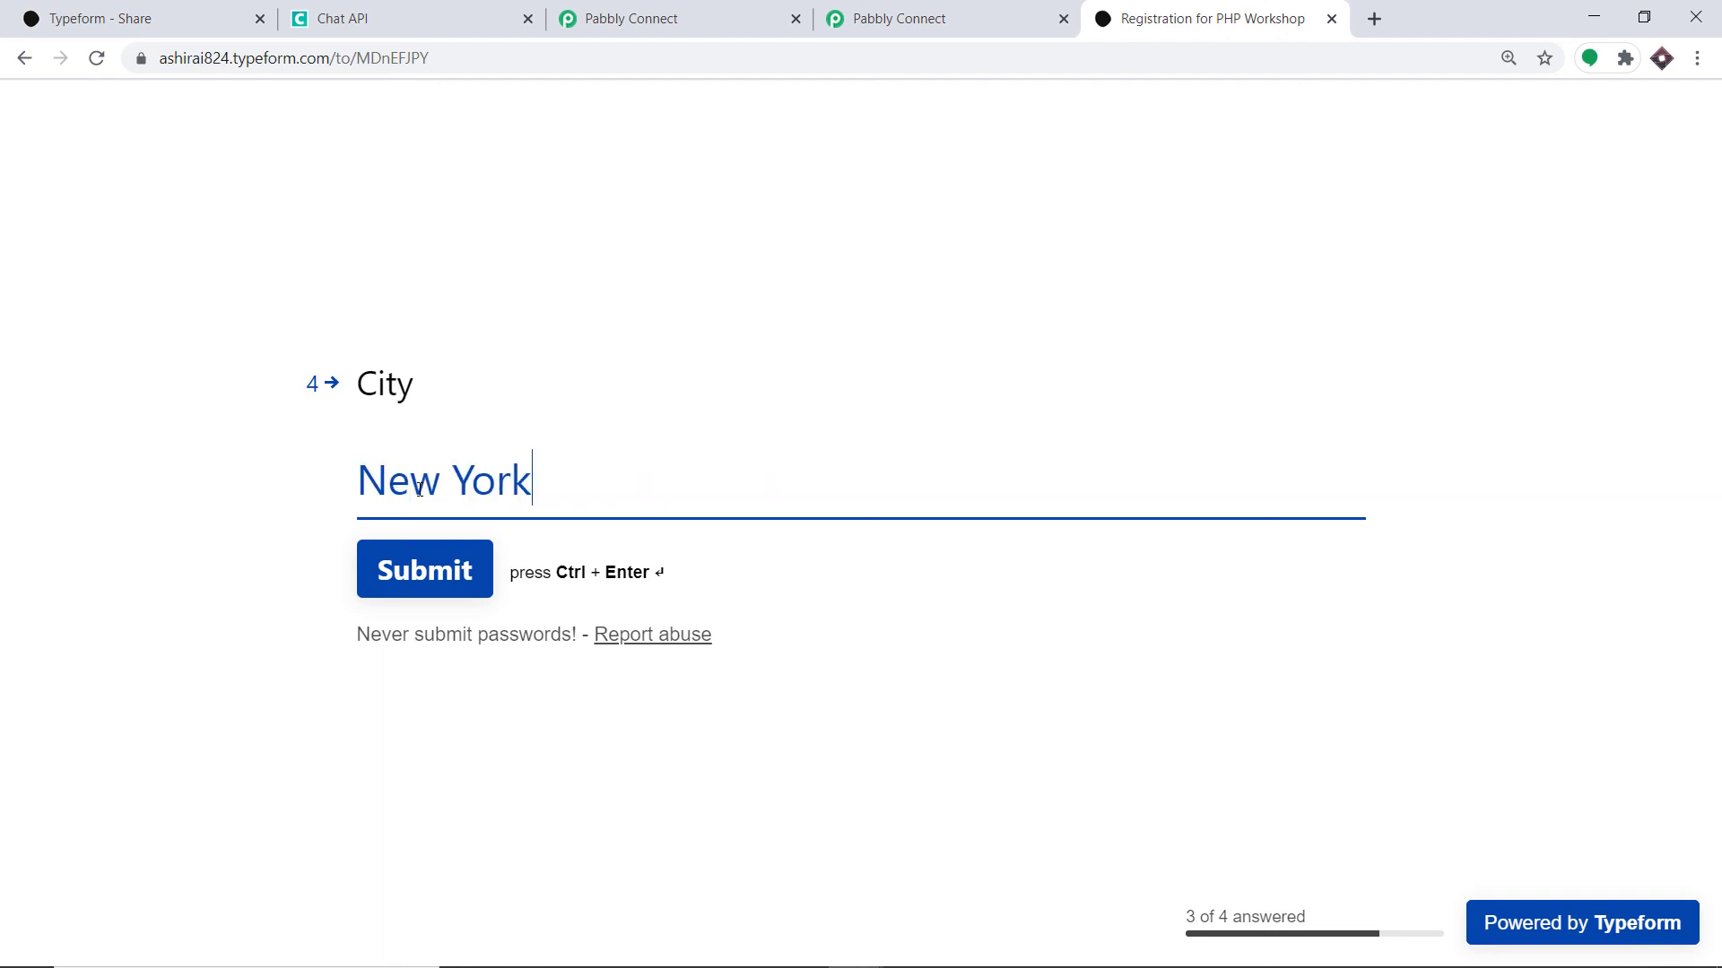
{"action": "left_click", "coordinate": [455, 547]}
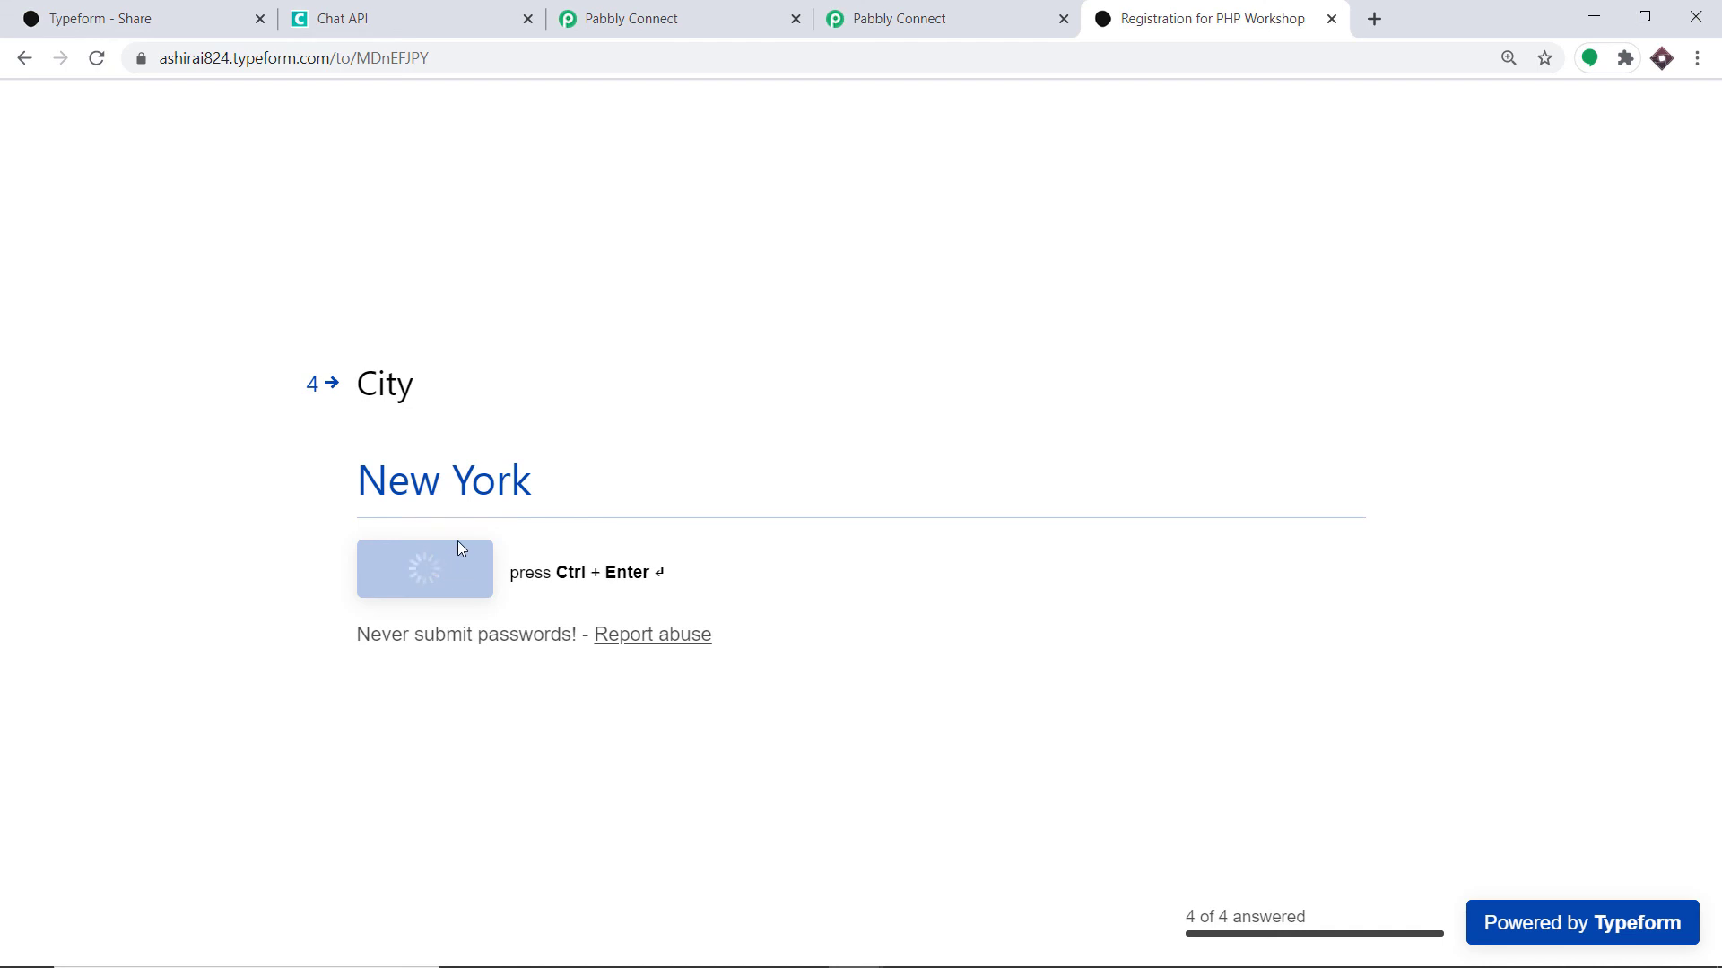